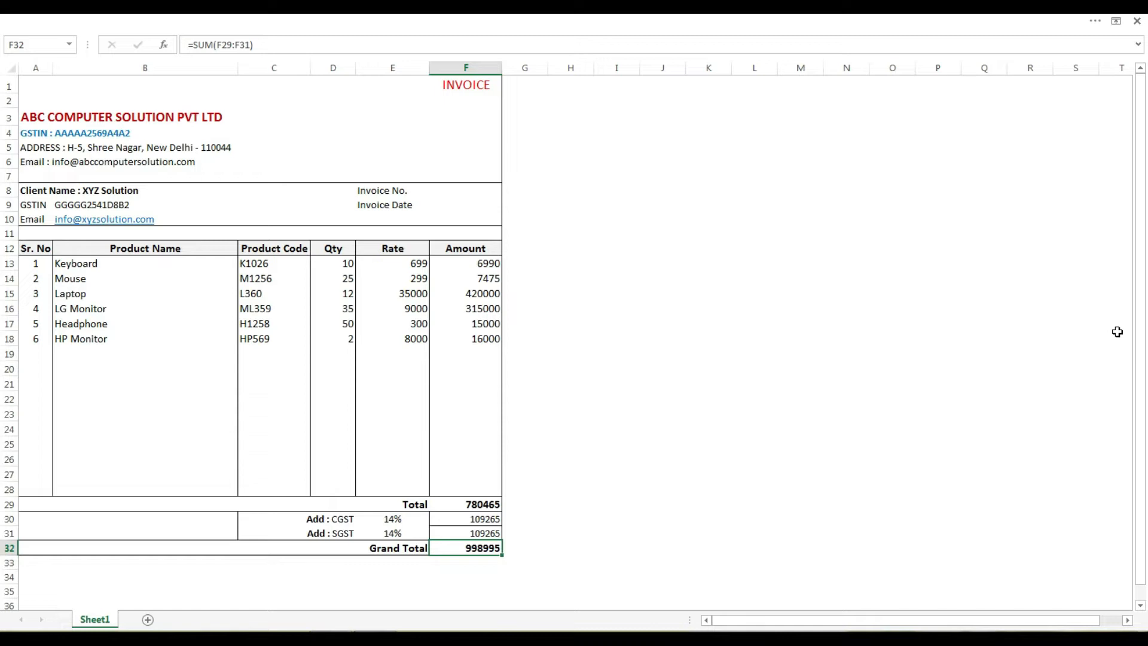
Add a new worksheet after Sheet1 and set the ribbon to show its tabs and commands
{"action": "scroll", "coordinate": [250, 192], "scroll_direction": "down", "scroll_amount": 4}
{"action": "scroll", "coordinate": [251, 192], "scroll_direction": "up", "scroll_amount": 4}
{"action": "left_click", "coordinate": [148, 620]}
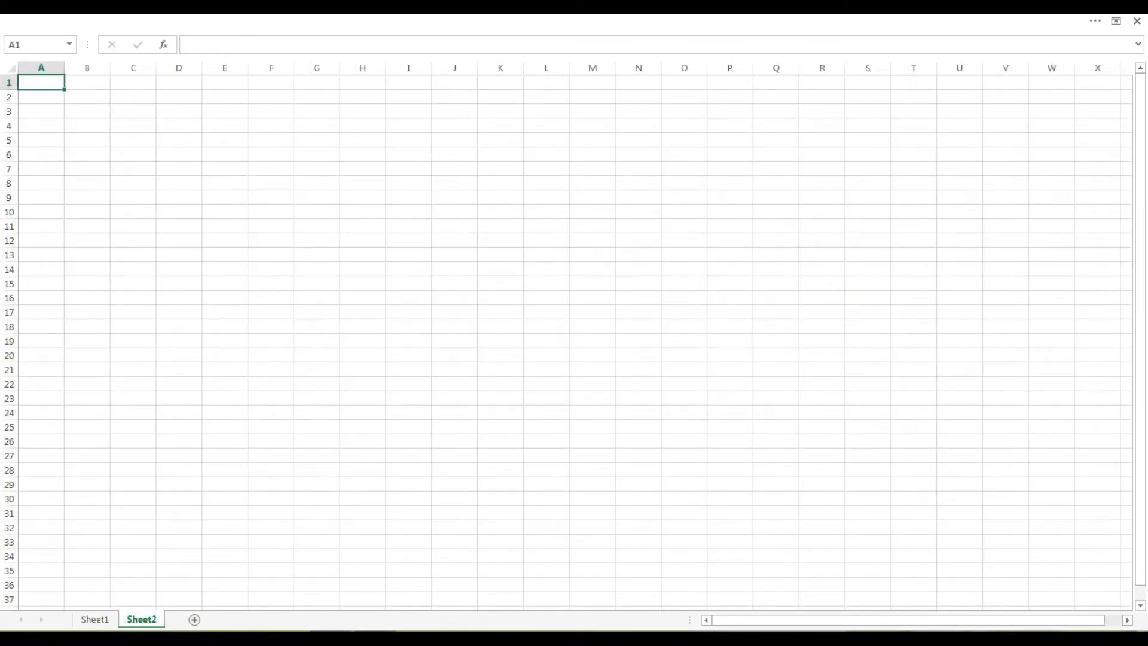
{"action": "left_click", "coordinate": [1116, 21]}
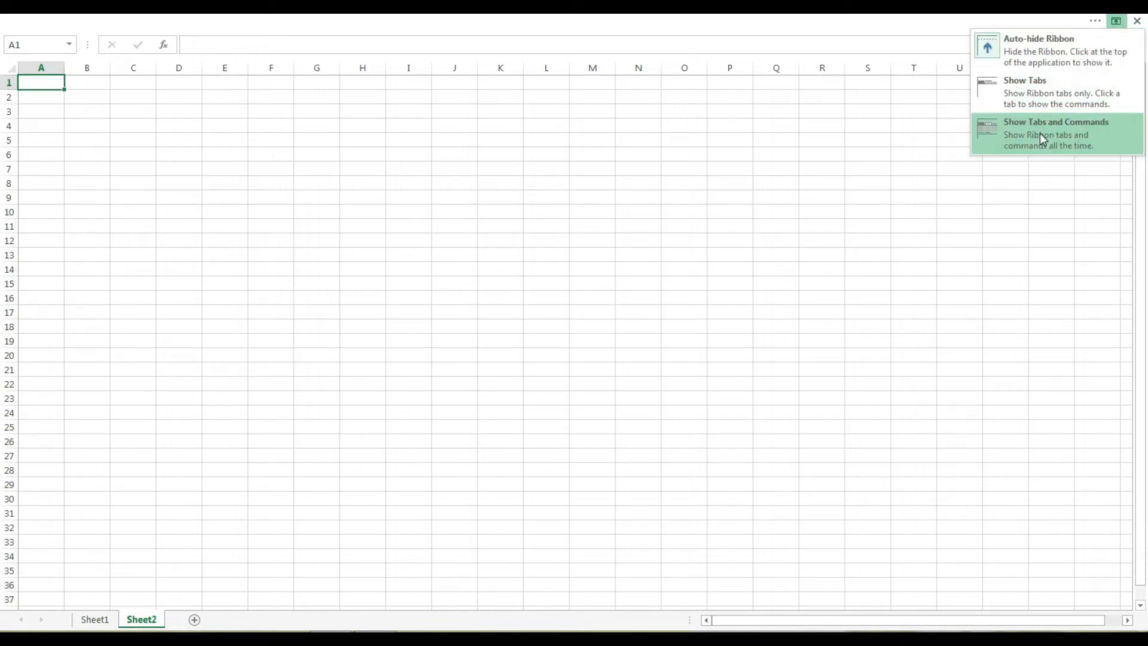
{"action": "left_click", "coordinate": [1041, 137]}
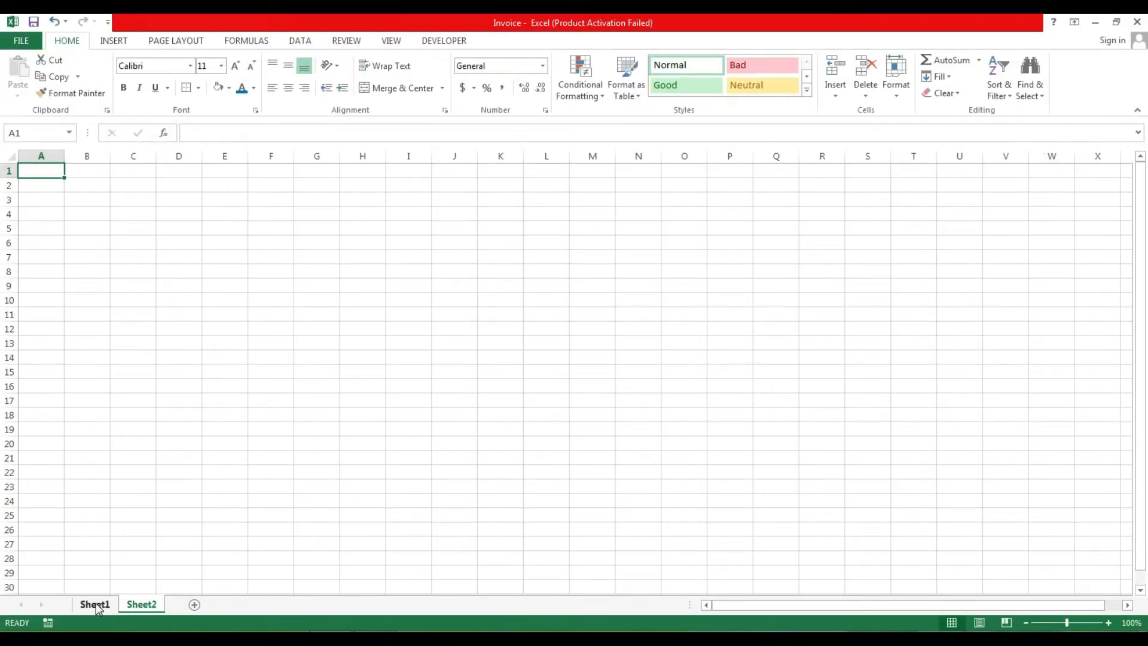
Examine the finished invoice layout on Sheet1 from its header to its totals, column by column from A to F
{"action": "left_click", "coordinate": [94, 604]}
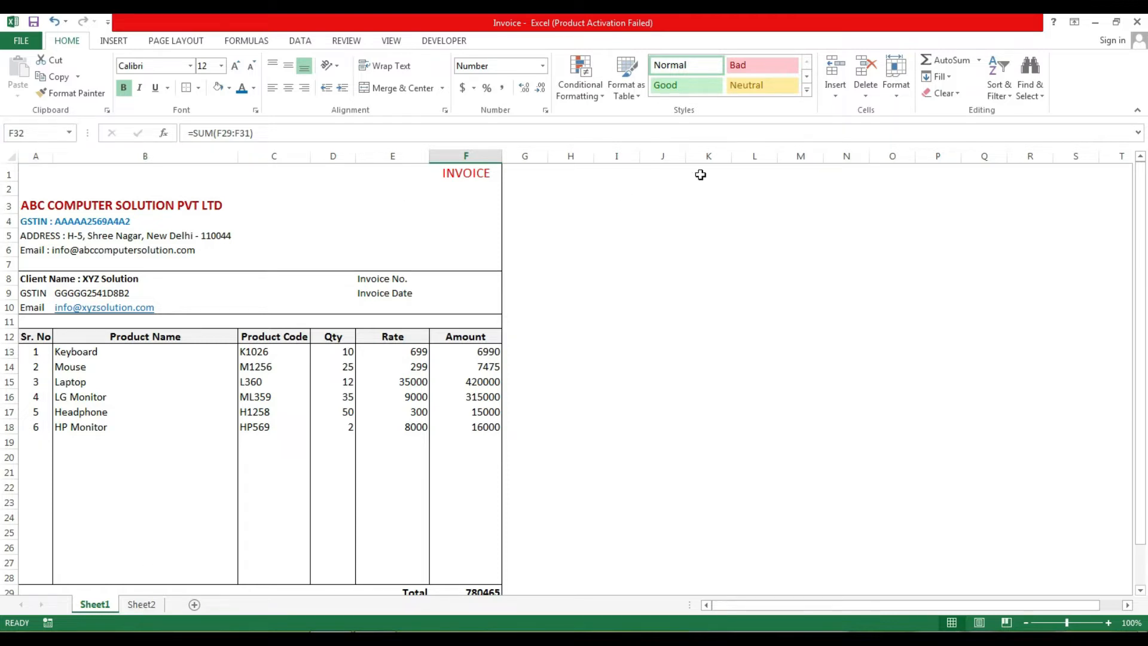
{"action": "scroll", "coordinate": [369, 366], "scroll_direction": "down", "scroll_amount": 5}
{"action": "scroll", "coordinate": [369, 366], "scroll_direction": "up", "scroll_amount": 5}
{"action": "left_click_drag", "start_coordinate": [37, 156], "coordinate": [89, 154]}
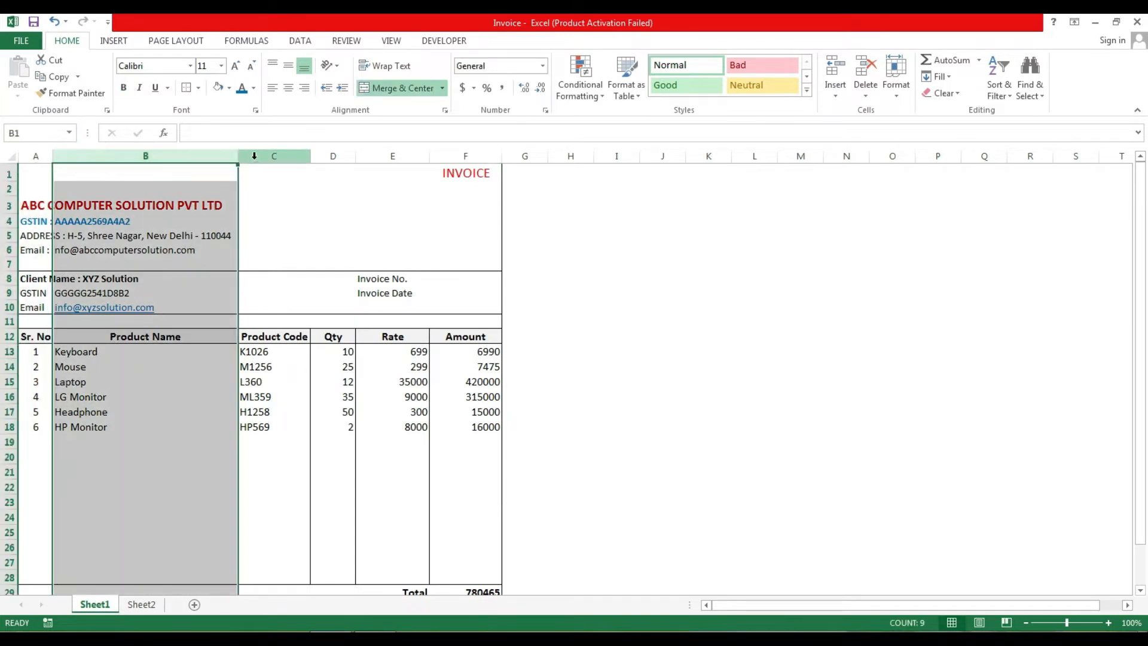
{"action": "left_click", "coordinate": [274, 156]}
{"action": "left_click", "coordinate": [333, 156]}
{"action": "left_click", "coordinate": [392, 156]}
{"action": "left_click", "coordinate": [466, 155]}
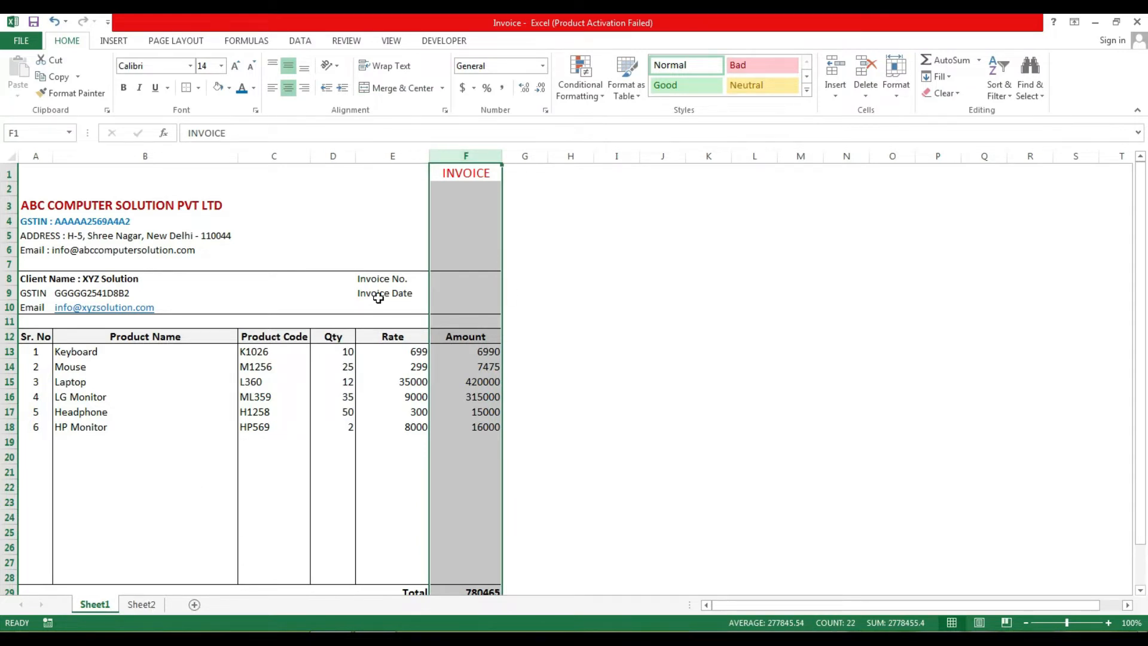
Copy the INVOICE heading from cell F1 of Sheet1 to F1 of Sheet2 and fit column F to the text
{"action": "left_click", "coordinate": [456, 175]}
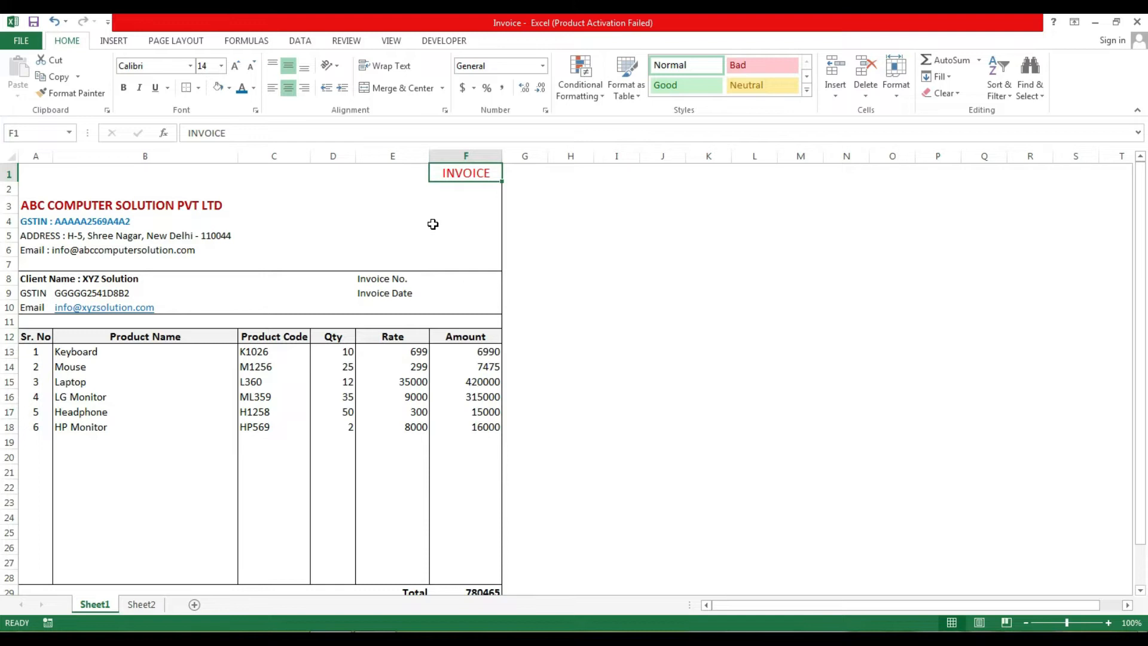
{"action": "key", "text": "ctrl+c"}
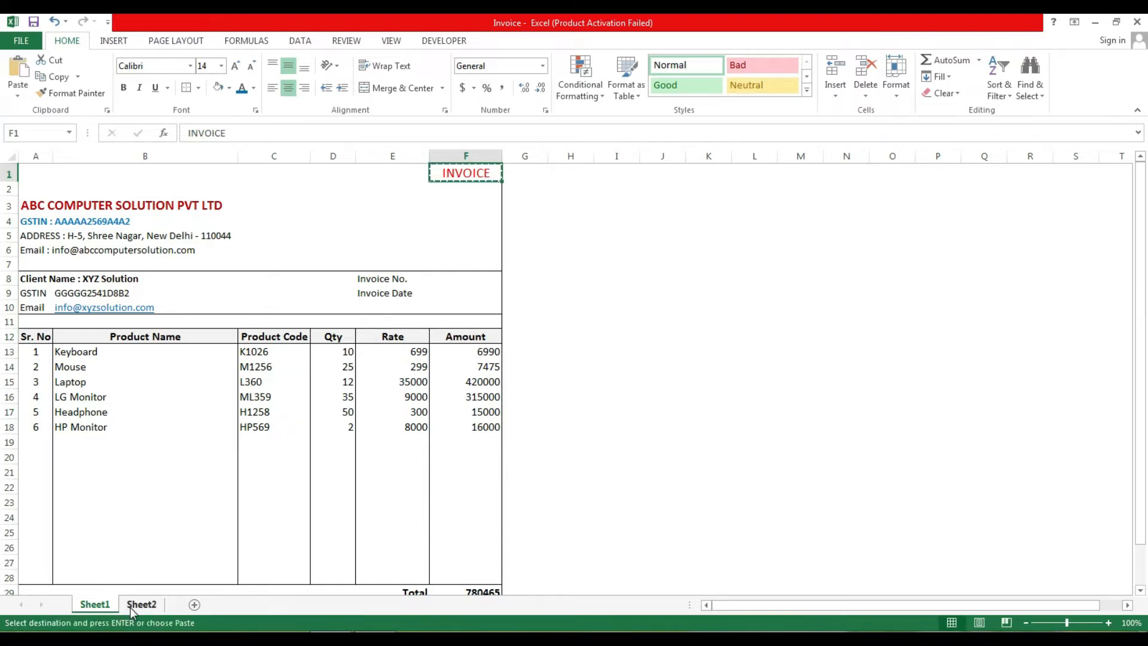
{"action": "left_click", "coordinate": [140, 604]}
{"action": "left_click", "coordinate": [264, 170]}
{"action": "key", "text": "ctrl+v"}
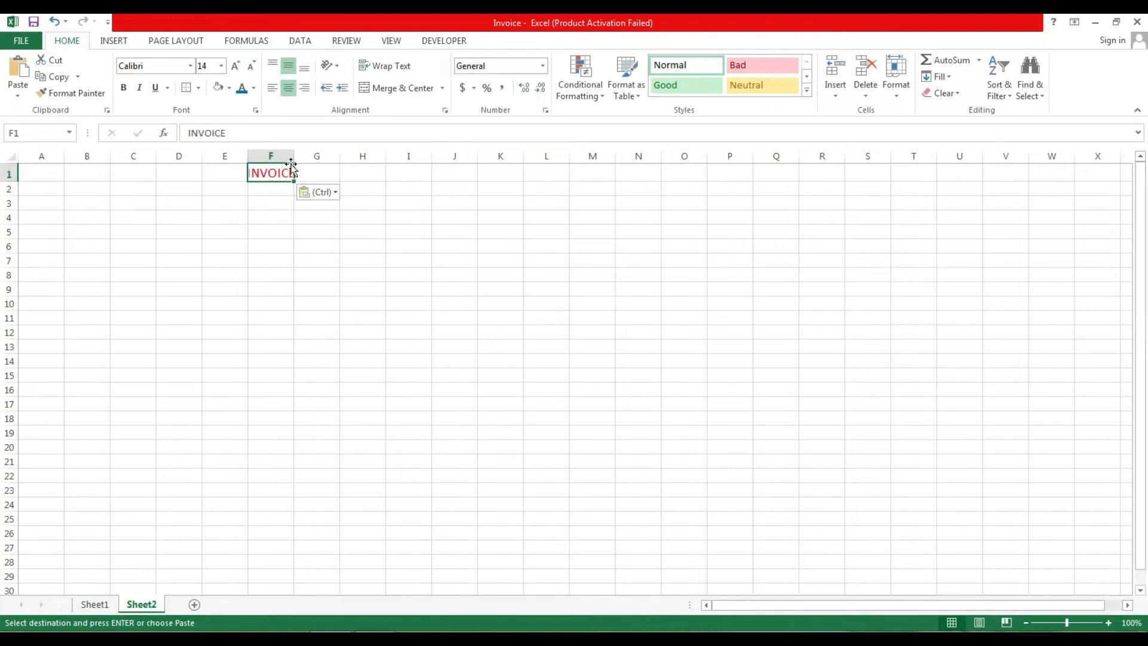
{"action": "double_click", "coordinate": [293, 156]}
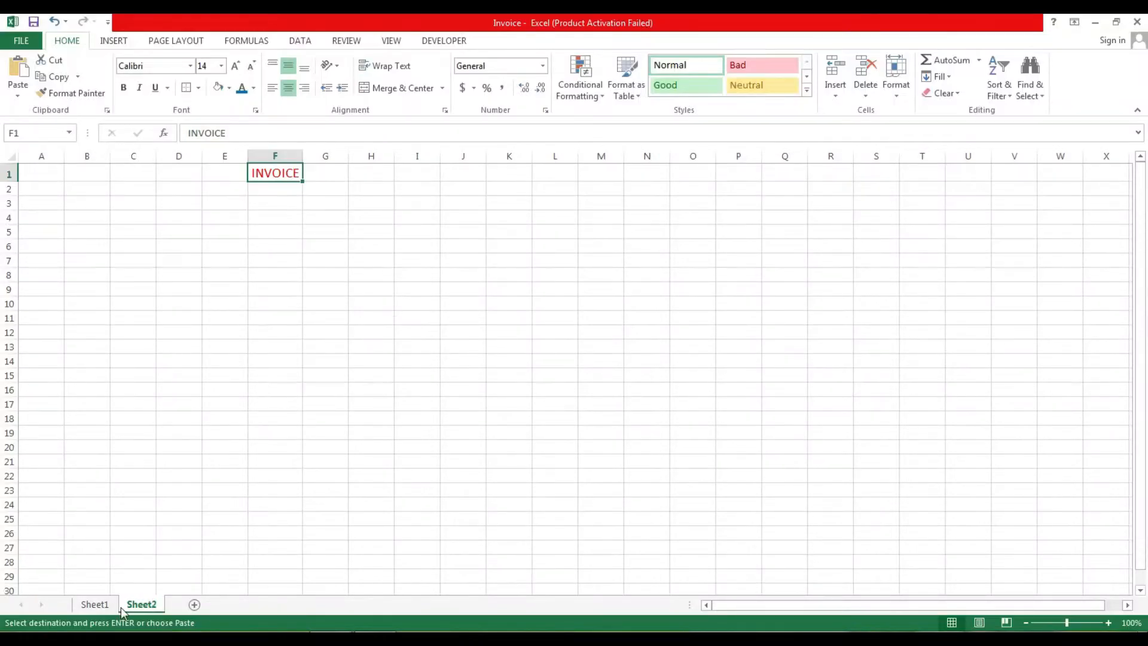
Copy the company name ABC COMPUTER SOLUTION PVT LTD from cell A3 of Sheet1 to A3 of Sheet2
{"action": "left_click", "coordinate": [95, 605]}
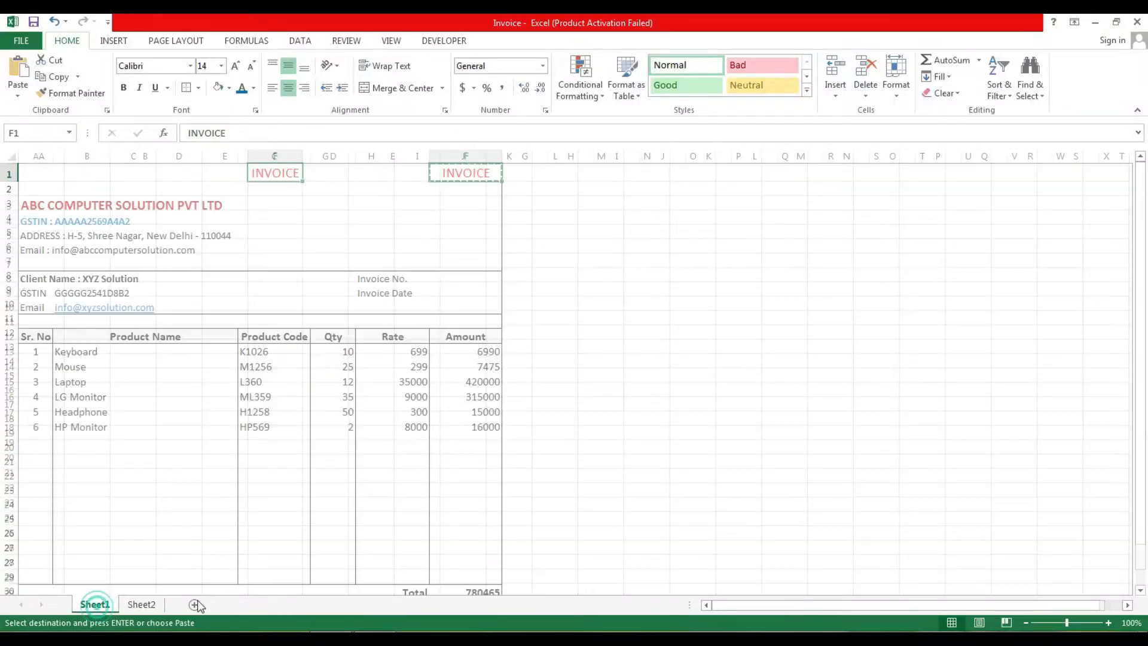
{"action": "left_click", "coordinate": [93, 206]}
{"action": "left_click", "coordinate": [24, 204]}
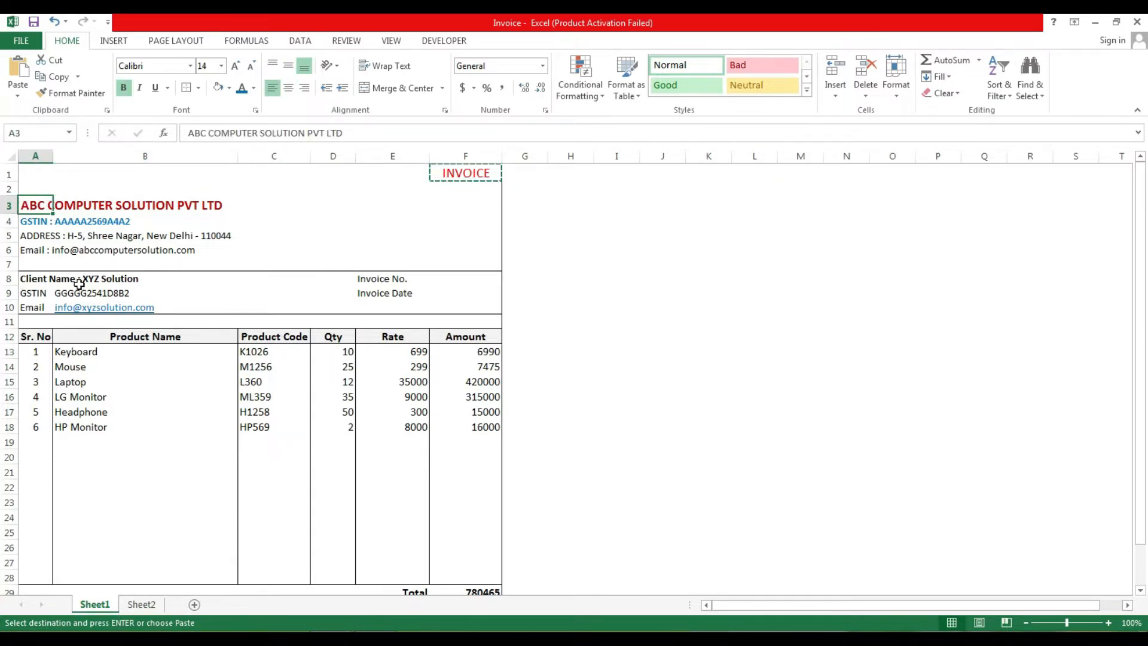
{"action": "key", "text": "ctrl+c"}
{"action": "left_click", "coordinate": [149, 604]}
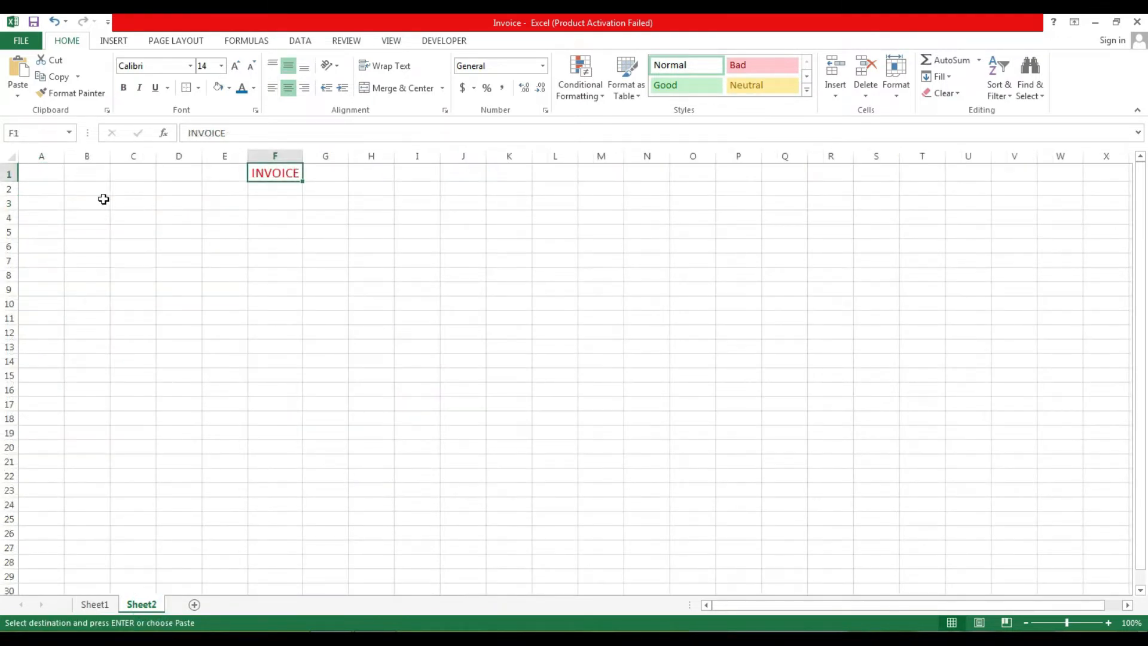
{"action": "left_click", "coordinate": [55, 188]}
{"action": "left_click", "coordinate": [47, 204]}
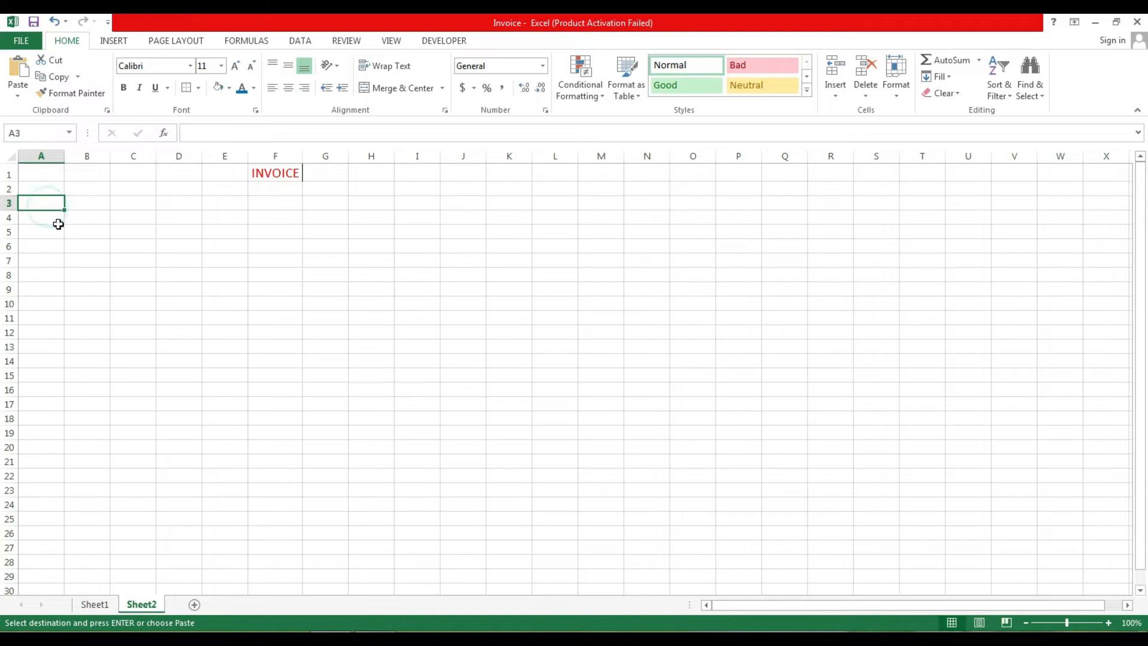
{"action": "key", "text": "ctrl+v"}
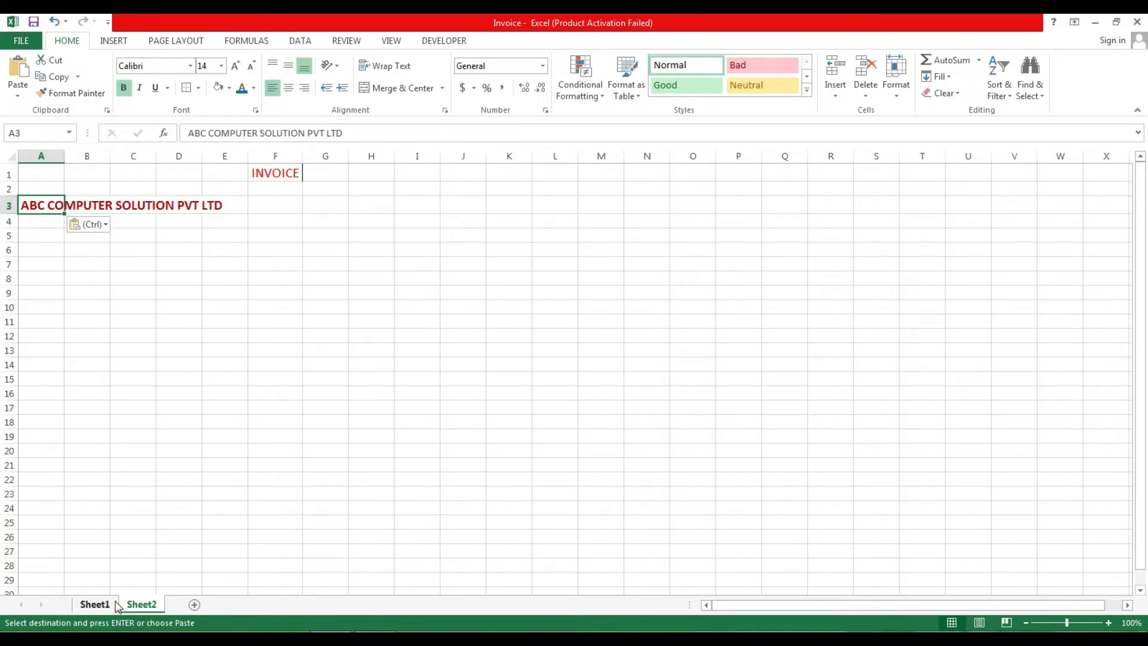
Copy the company's GSTIN line from cell A4 of Sheet1 to cell A4 of Sheet2
{"action": "left_click", "coordinate": [95, 604]}
{"action": "left_click", "coordinate": [40, 217]}
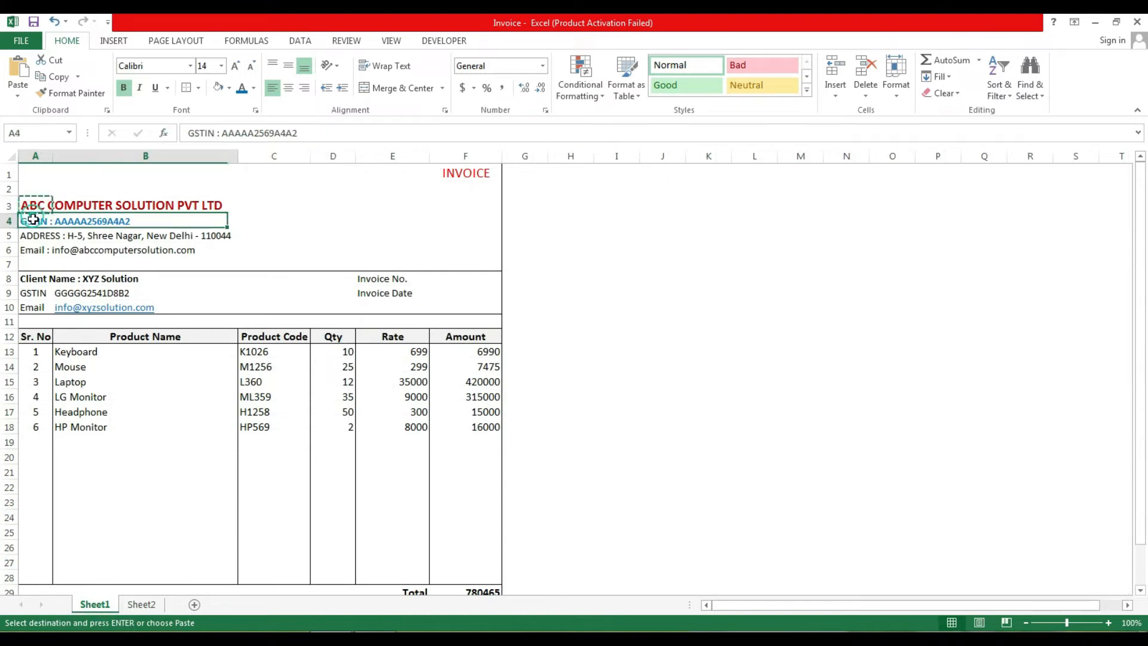
{"action": "key", "text": "ctrl+c"}
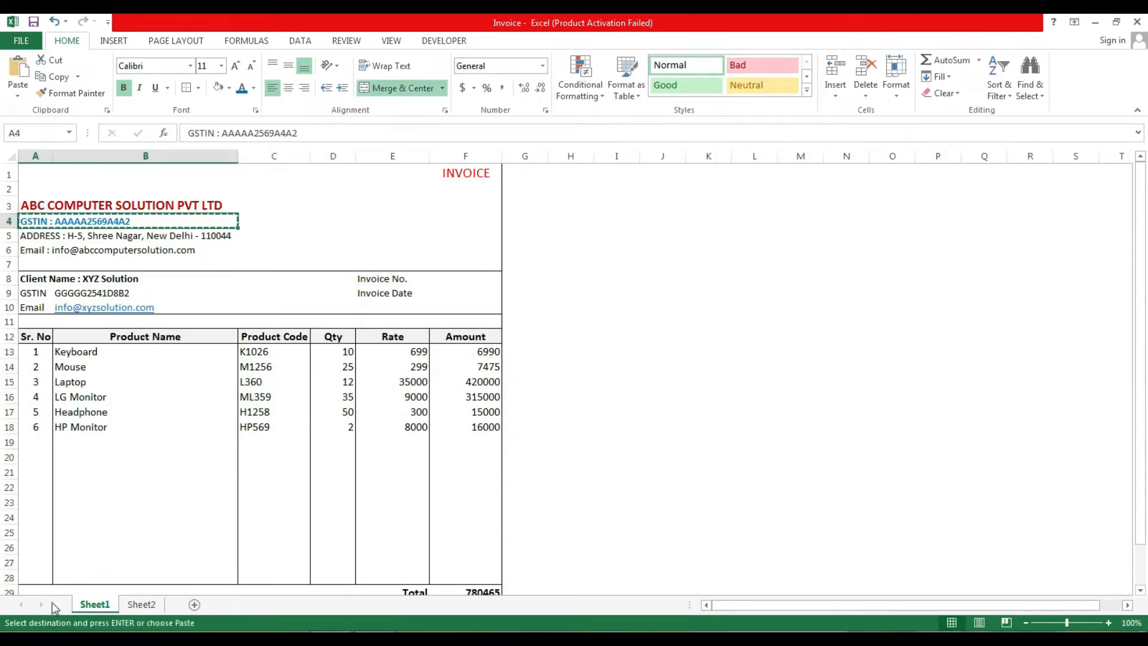
{"action": "left_click", "coordinate": [141, 603]}
{"action": "left_click", "coordinate": [43, 222]}
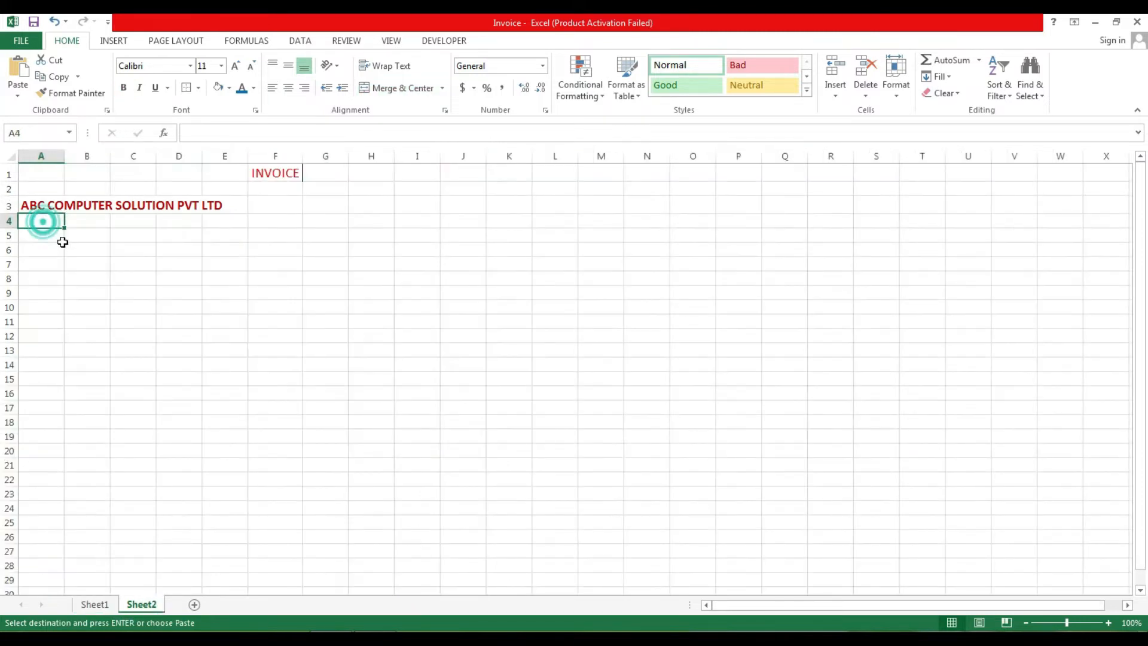
{"action": "key", "text": "ctrl+v"}
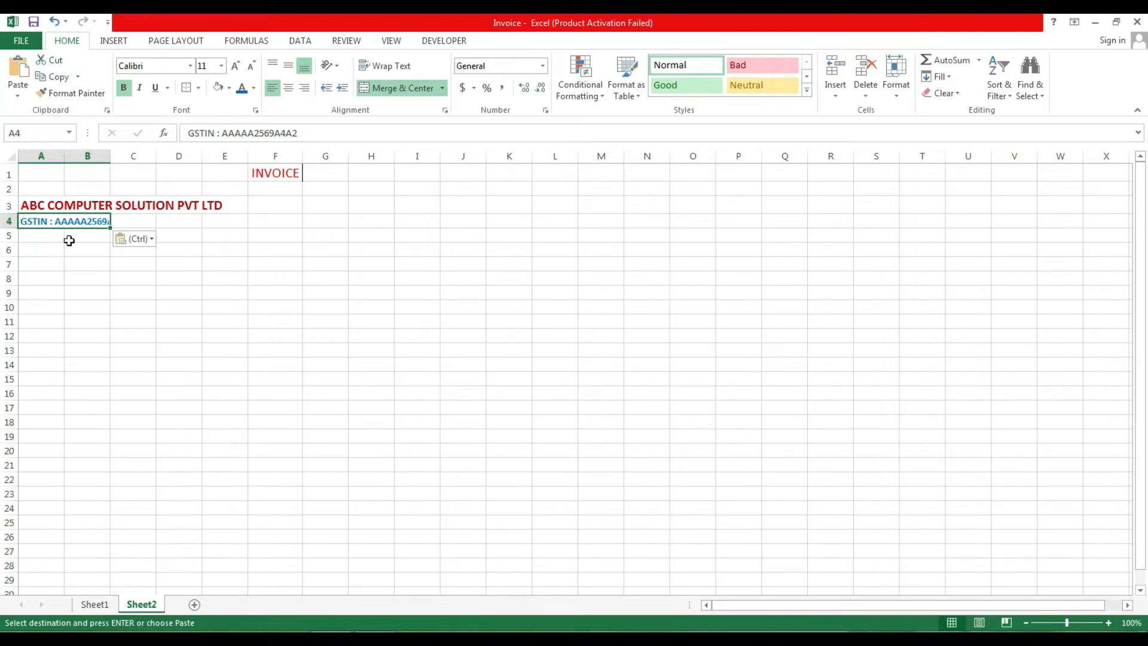
Copy the company's address line from cell A5 of Sheet1 to cell A5 of Sheet2
{"action": "left_click", "coordinate": [94, 604]}
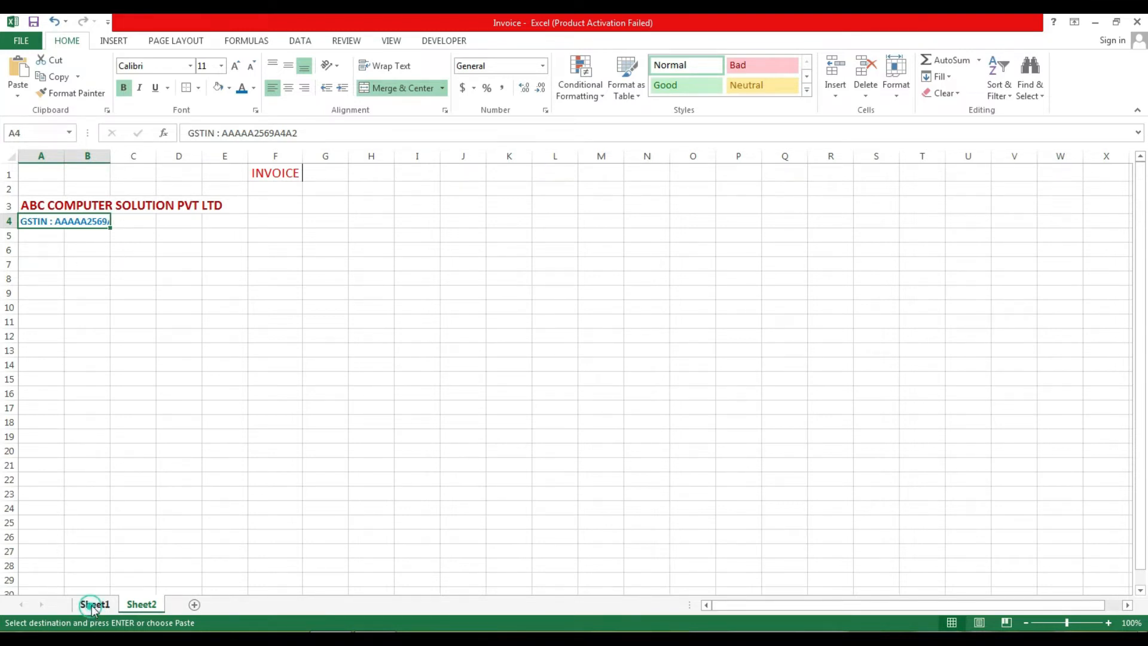
{"action": "left_click", "coordinate": [36, 236]}
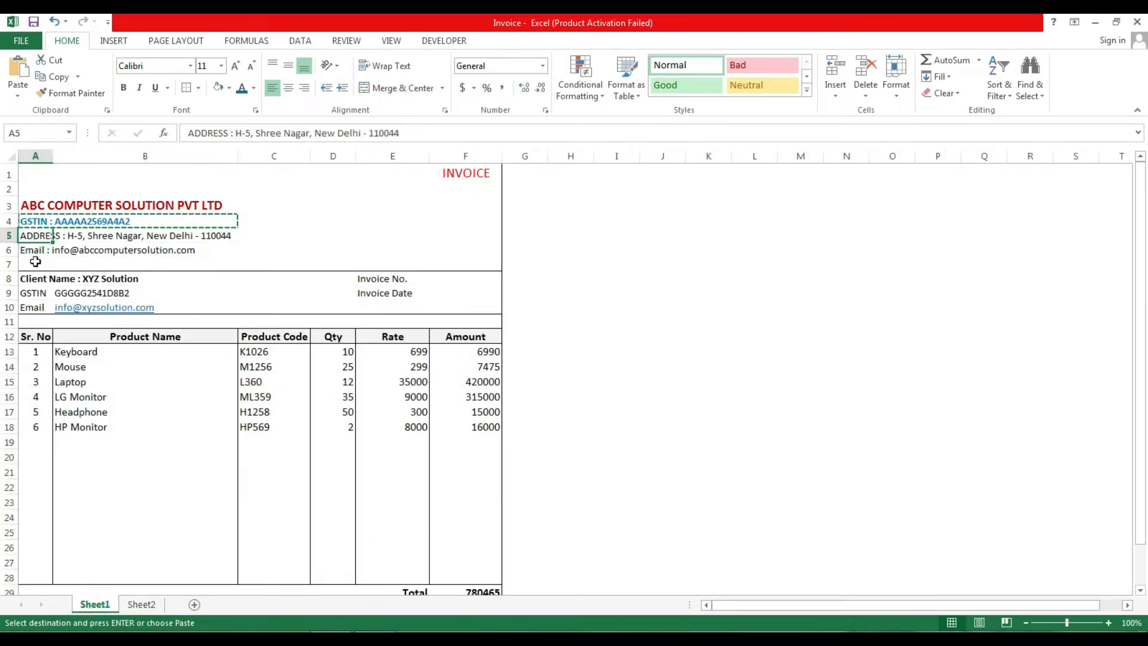
{"action": "key", "text": "ctrl+c"}
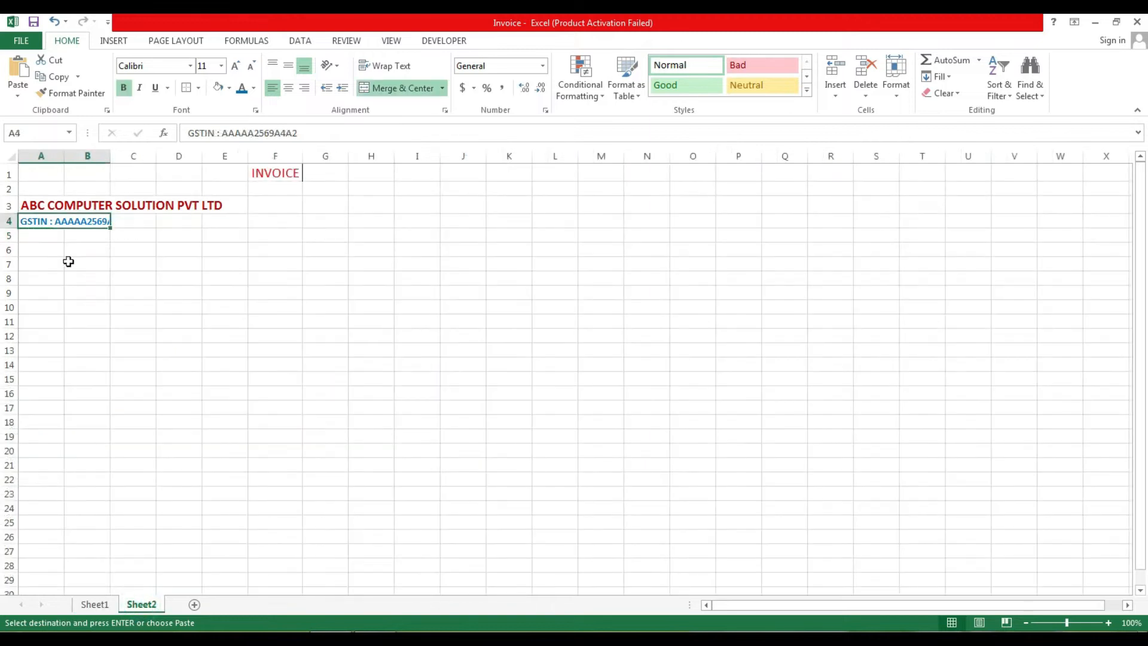
{"action": "left_click", "coordinate": [35, 239]}
{"action": "key", "text": "ctrl+v"}
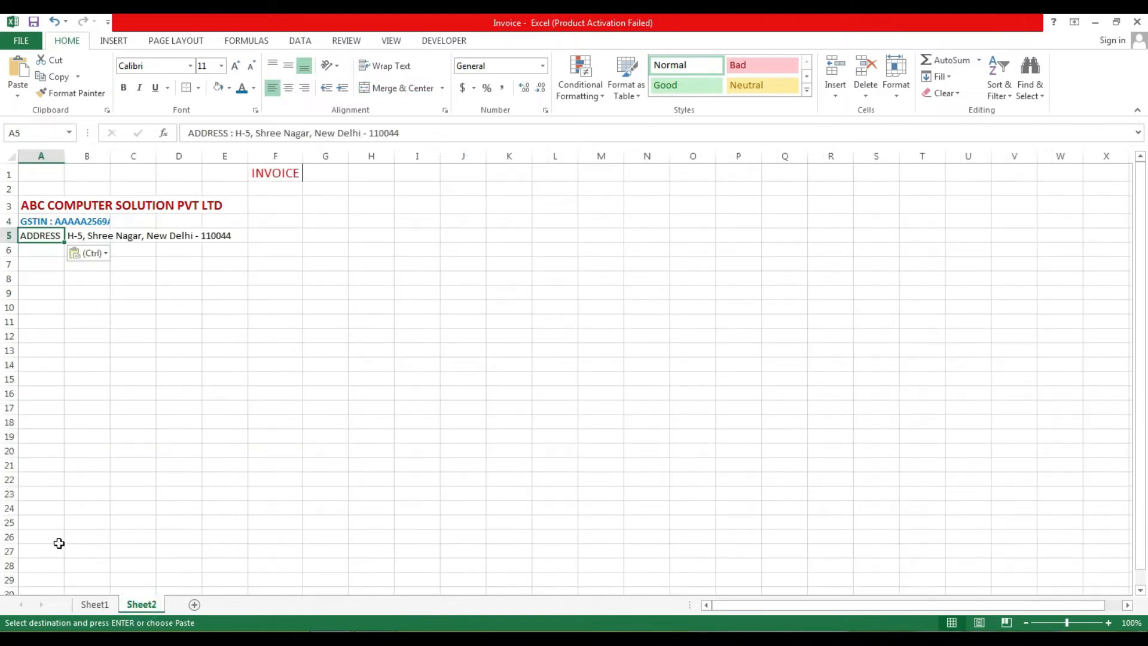
Copy the company's email line from cell A6 of Sheet1 to cell A6 of Sheet2
{"action": "left_click", "coordinate": [90, 605]}
{"action": "left_click", "coordinate": [31, 254]}
{"action": "key", "text": "ctrl+c"}
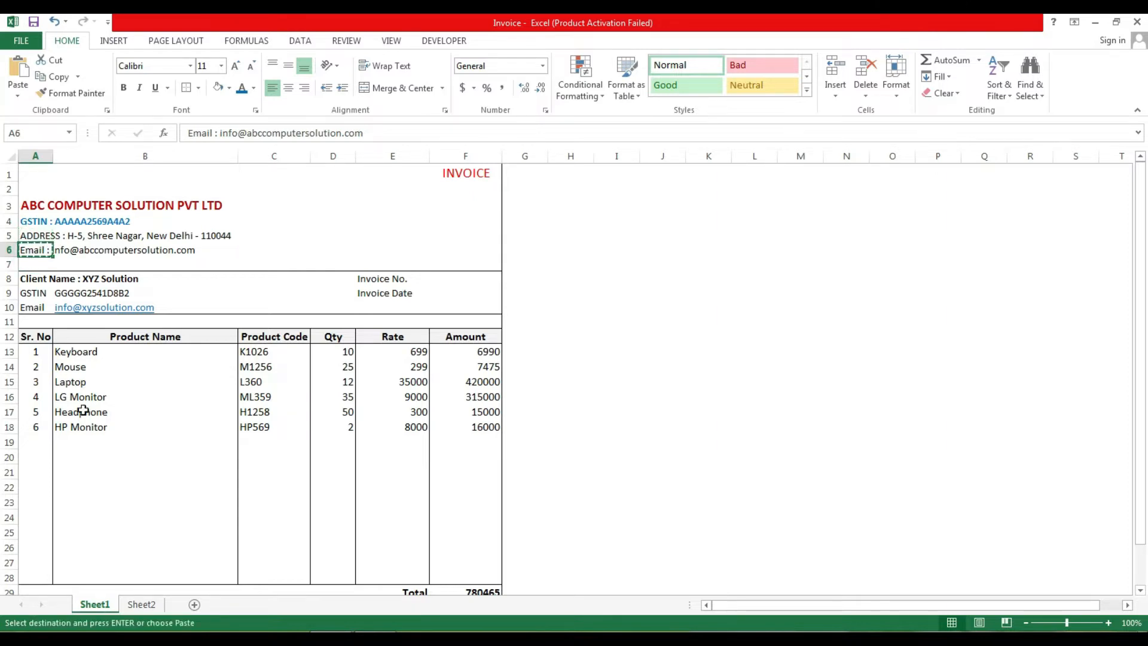
{"action": "left_click", "coordinate": [137, 605]}
{"action": "left_click", "coordinate": [43, 246]}
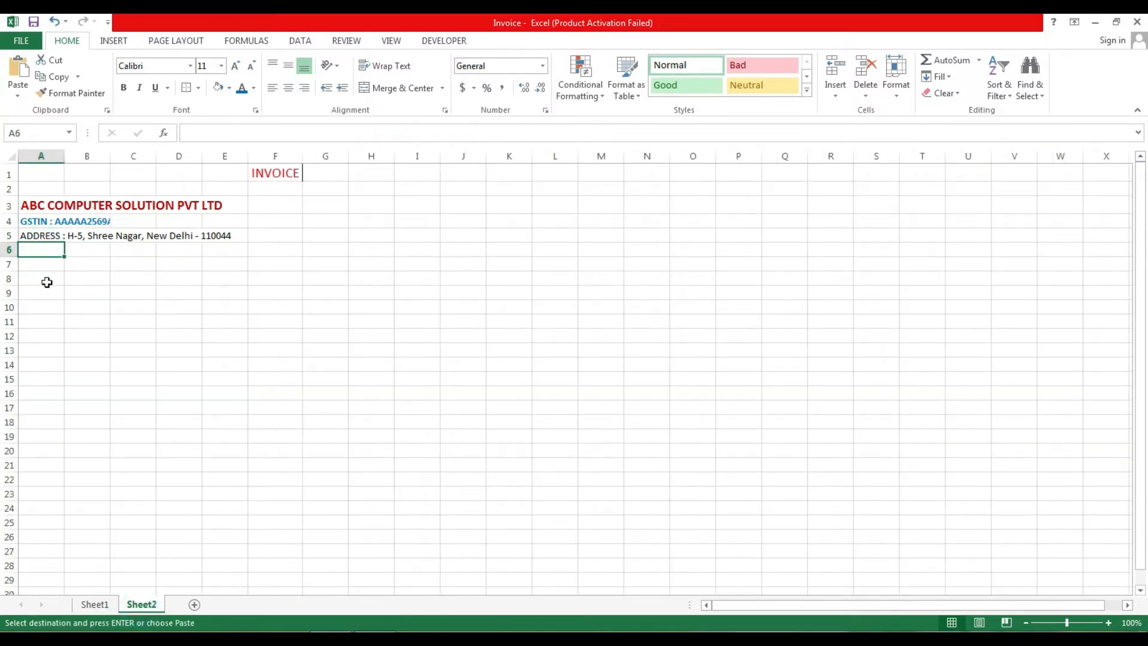
{"action": "key", "text": "ctrl+v"}
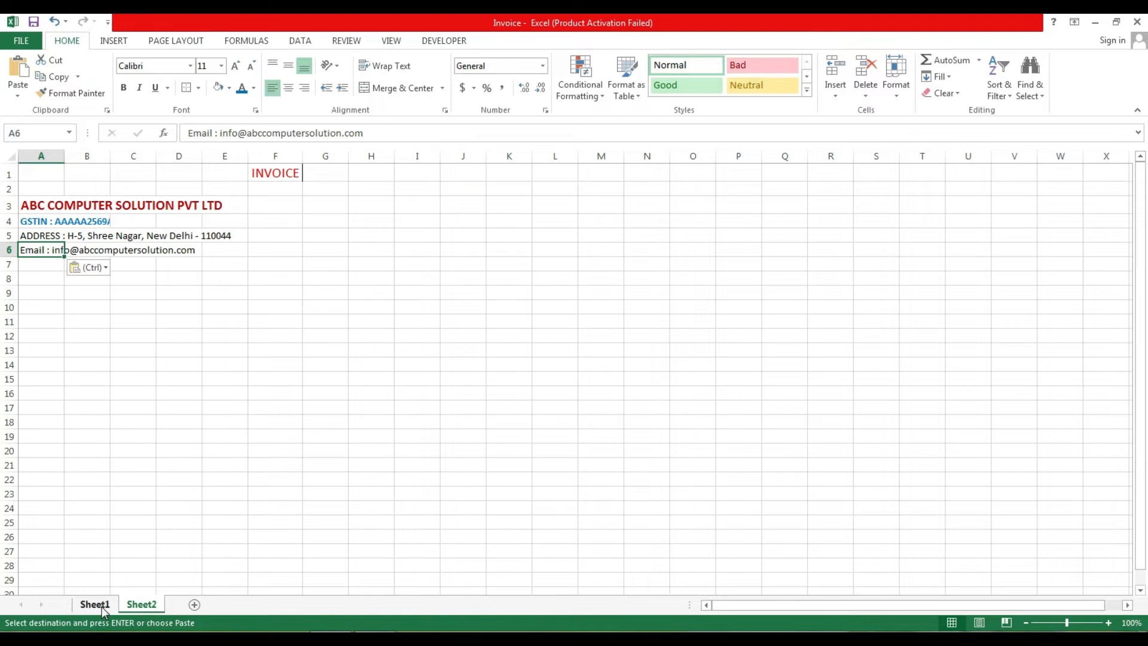
Try fitting column A of Sheet2 to its longest text, and undo the width change
{"action": "left_click", "coordinate": [95, 604]}
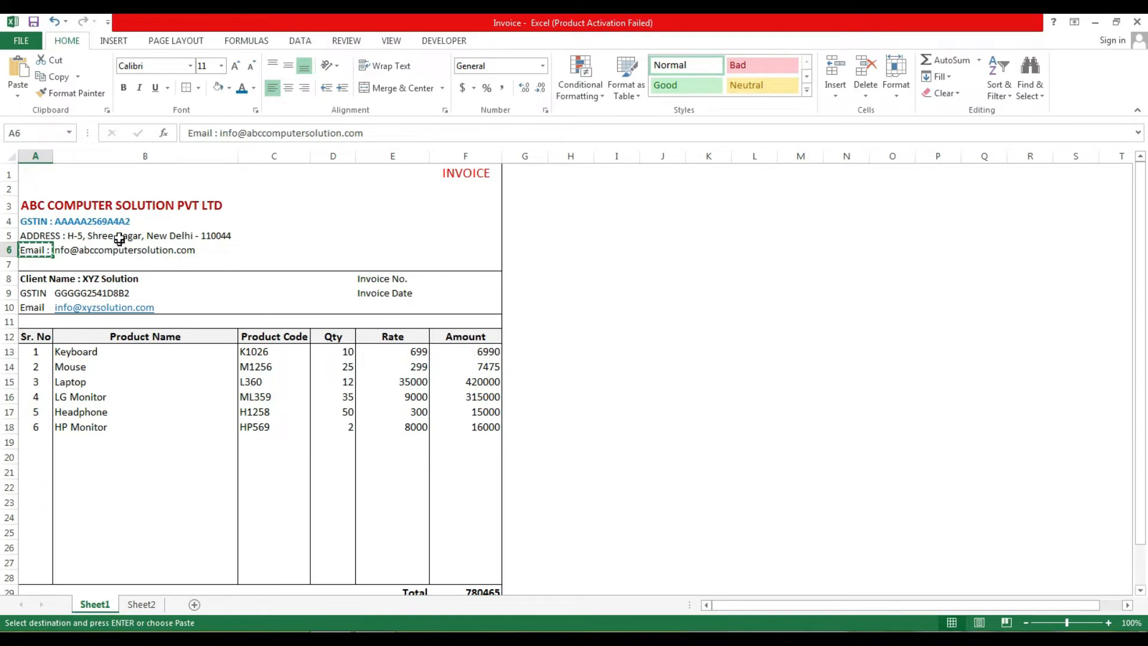
{"action": "left_click", "coordinate": [141, 605]}
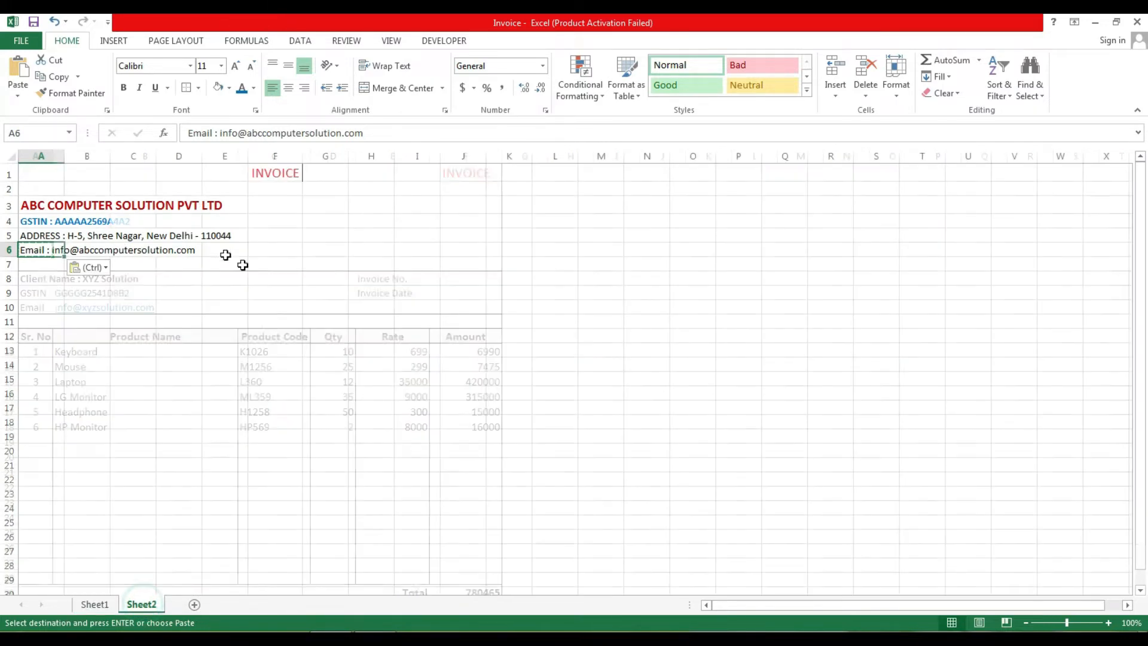
{"action": "double_click", "coordinate": [64, 156]}
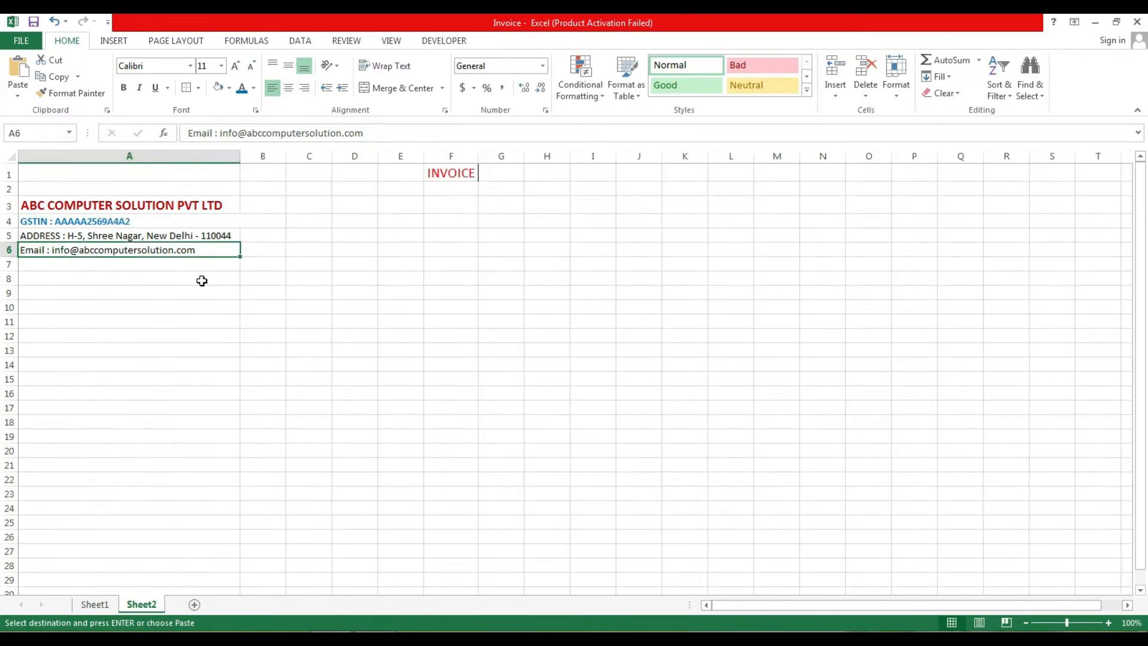
{"action": "left_click", "coordinate": [185, 293]}
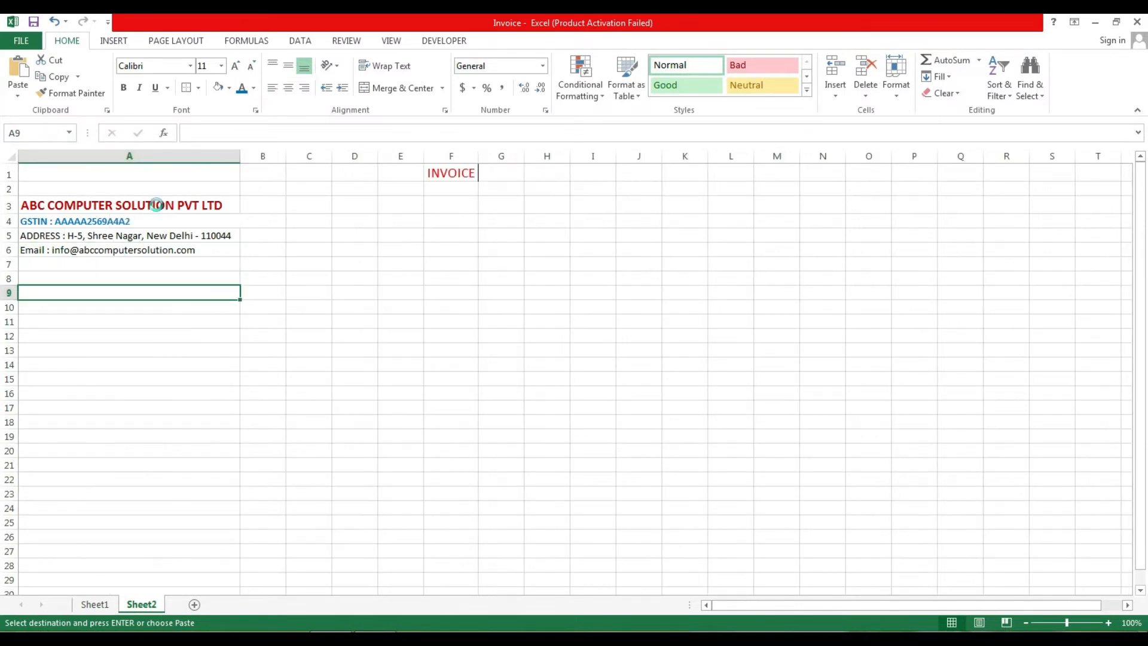
{"action": "key", "text": "ctrl+z"}
Widen column B on Sheet2 enough to show the company's full GSTIN line in row 4
{"action": "left_click", "coordinate": [90, 263]}
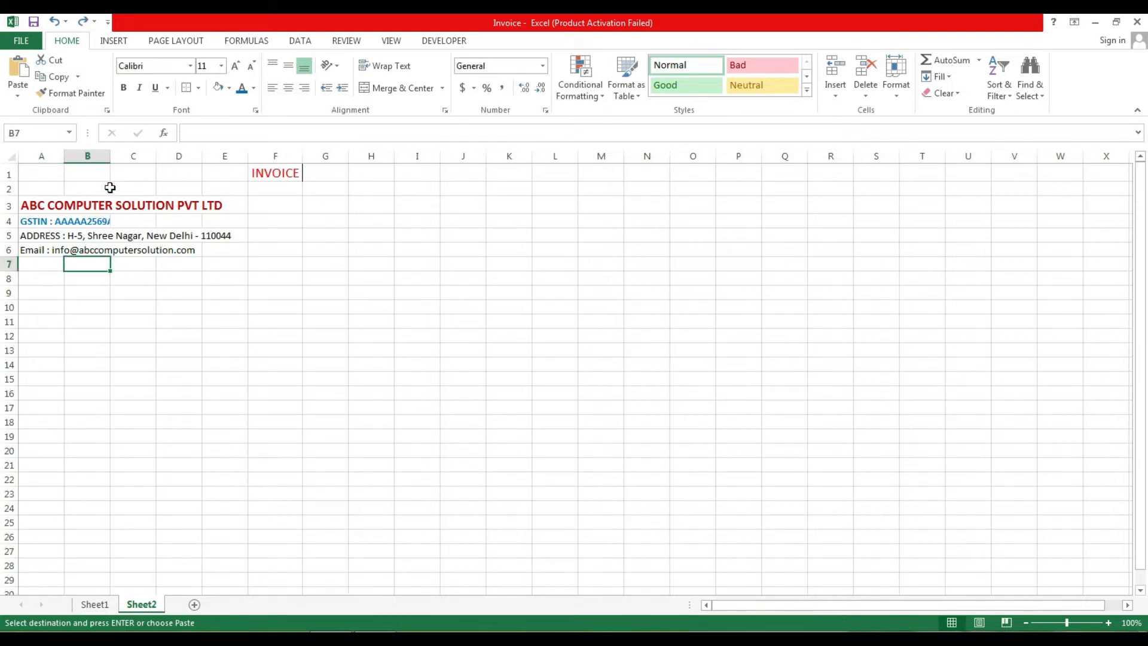
{"action": "left_click_drag", "start_coordinate": [112, 160], "coordinate": [144, 161]}
{"action": "left_click", "coordinate": [78, 292]}
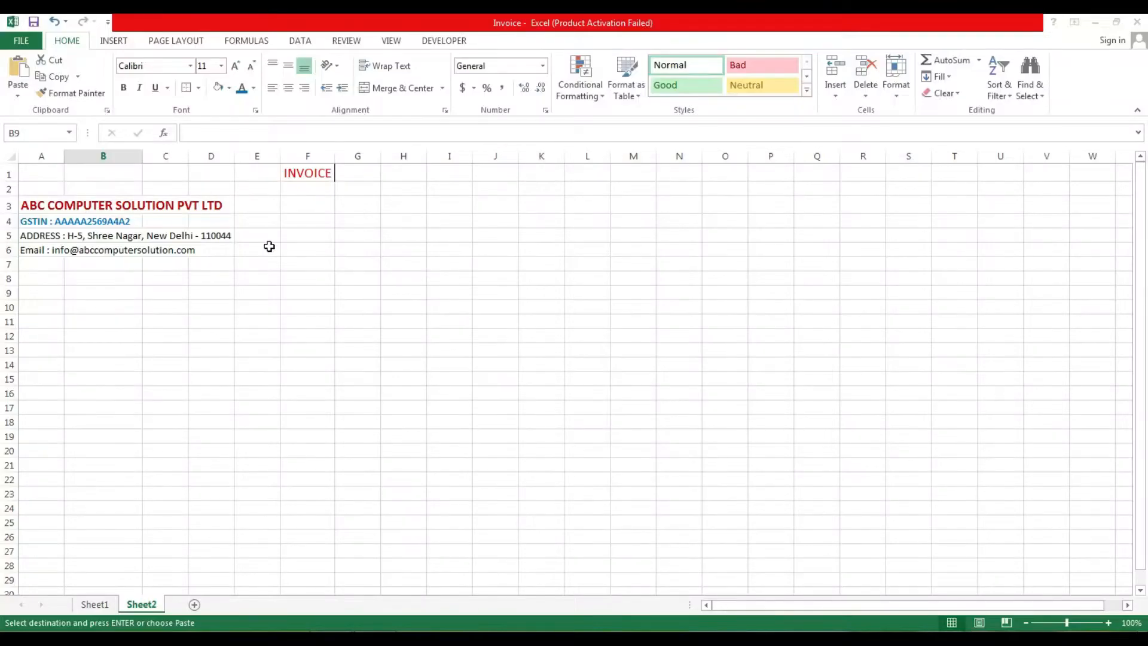
Copy the client name line from cell A8 of Sheet1 to cell A8 of Sheet2, making row 7 above it taller
{"action": "left_click", "coordinate": [99, 609]}
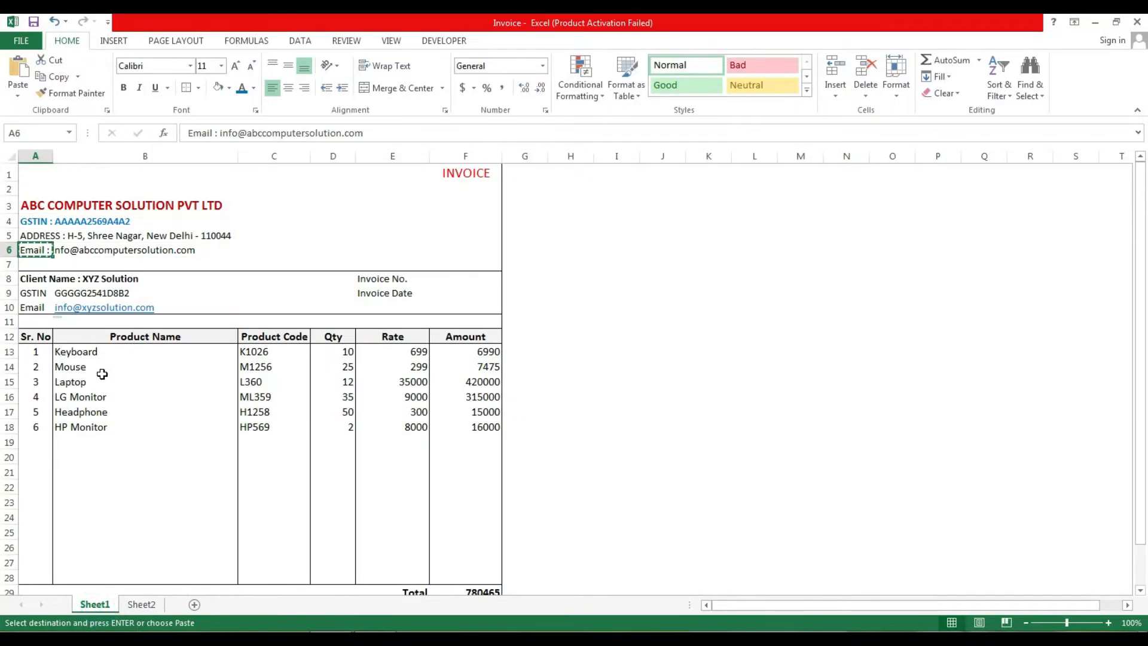
{"action": "left_click", "coordinate": [71, 264]}
{"action": "left_click", "coordinate": [36, 265]}
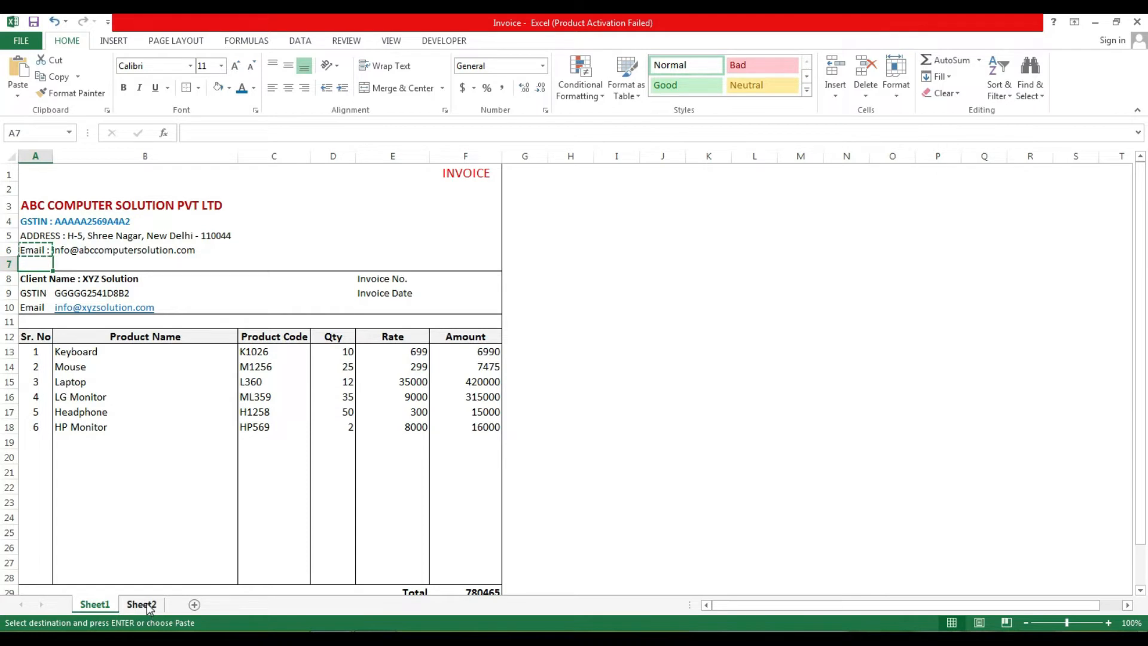
{"action": "left_click", "coordinate": [38, 278]}
{"action": "key", "text": "ctrl+c"}
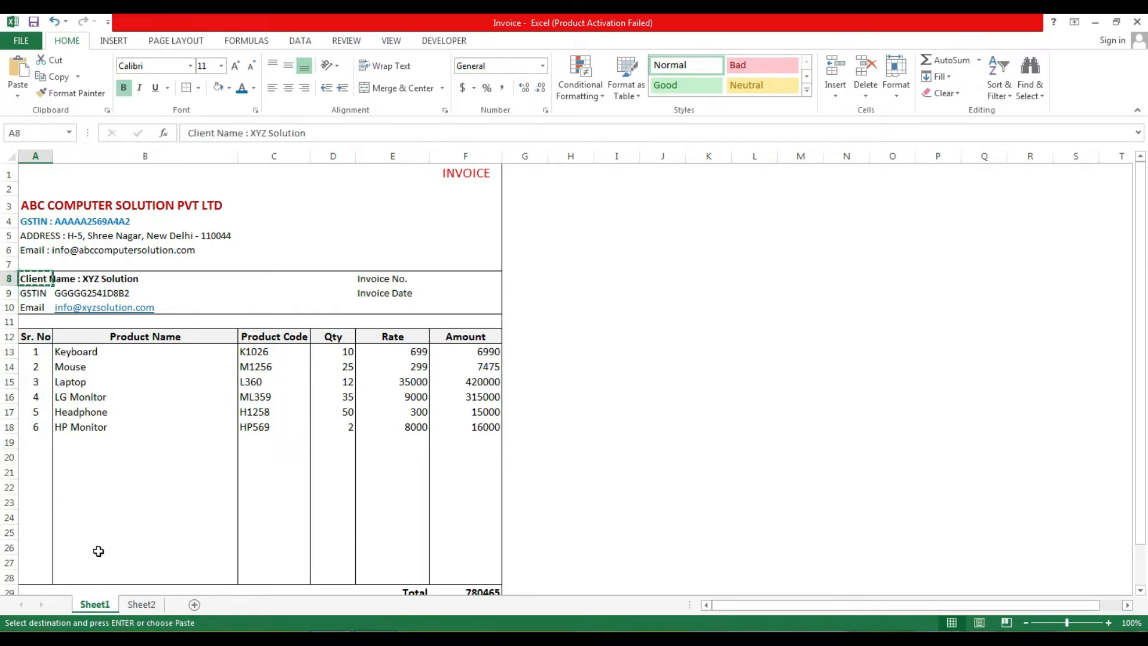
{"action": "left_click", "coordinate": [142, 605]}
{"action": "left_click", "coordinate": [27, 266]}
{"action": "left_click_drag", "start_coordinate": [15, 271], "coordinate": [14, 279]}
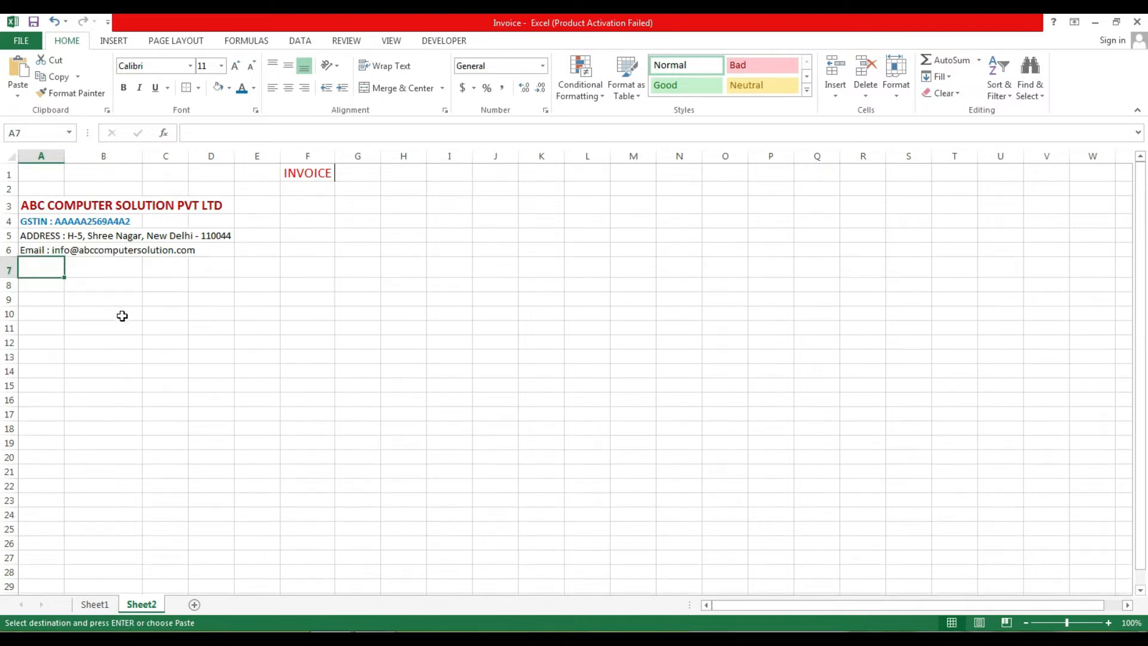
{"action": "left_click", "coordinate": [45, 286]}
{"action": "key", "text": "ctrl+v"}
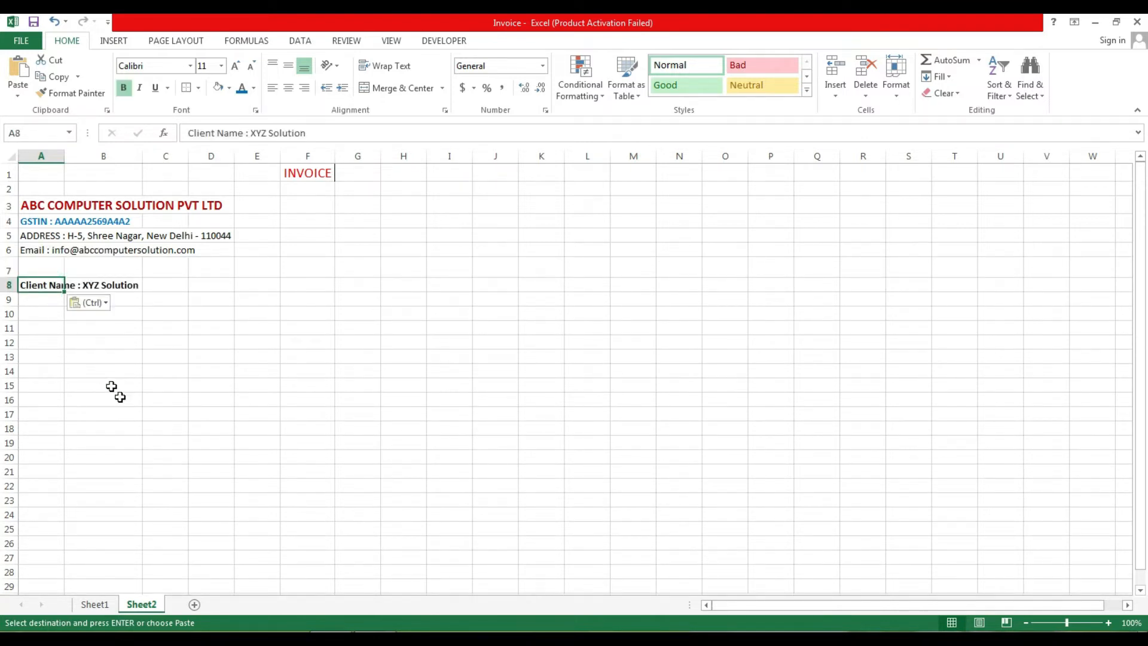
Copy the client's GSTIN label from cell A9 of Sheet1 to cell A9 of Sheet2
{"action": "left_click", "coordinate": [96, 604]}
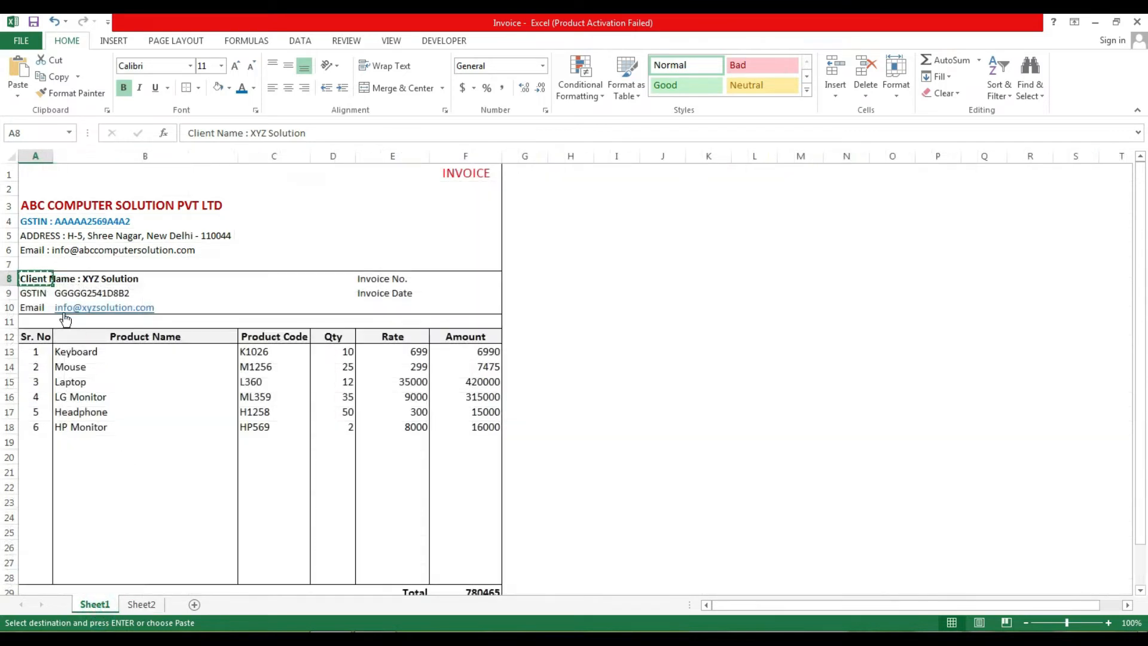
{"action": "left_click", "coordinate": [40, 295]}
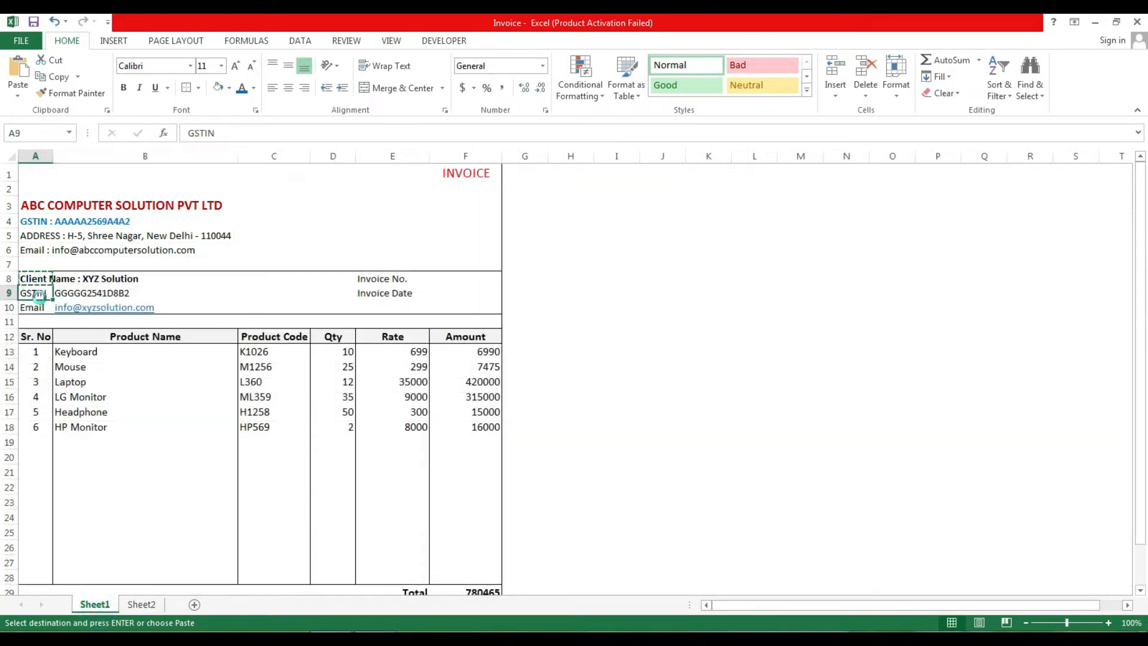
{"action": "left_click", "coordinate": [130, 603]}
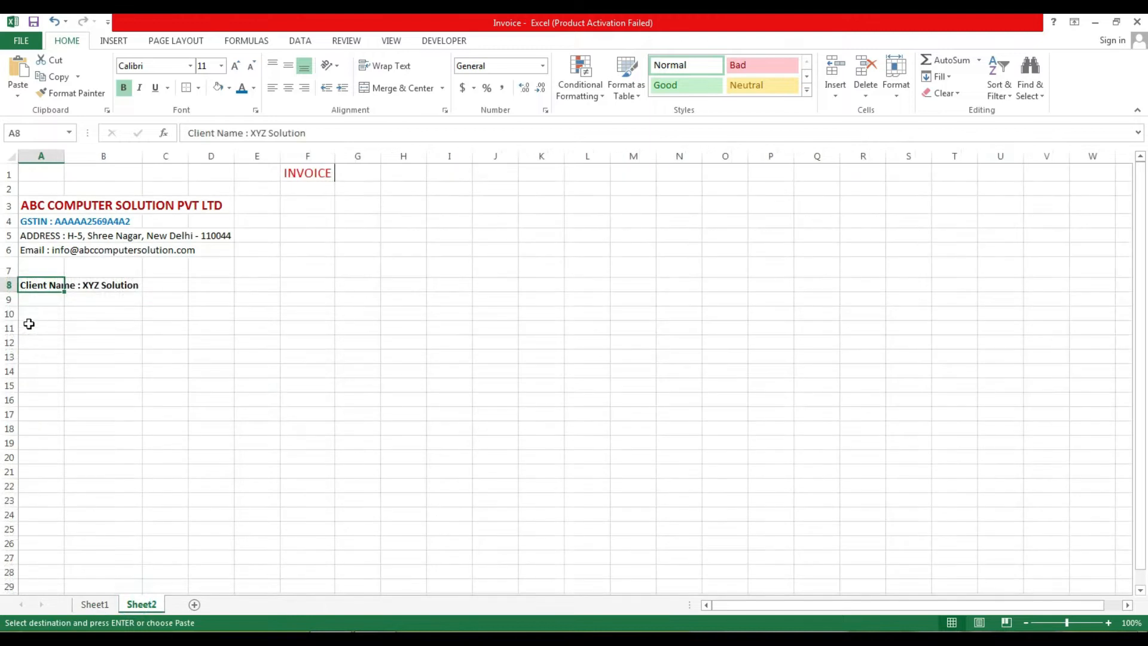
{"action": "left_click", "coordinate": [35, 298]}
{"action": "key", "text": "ctrl+v"}
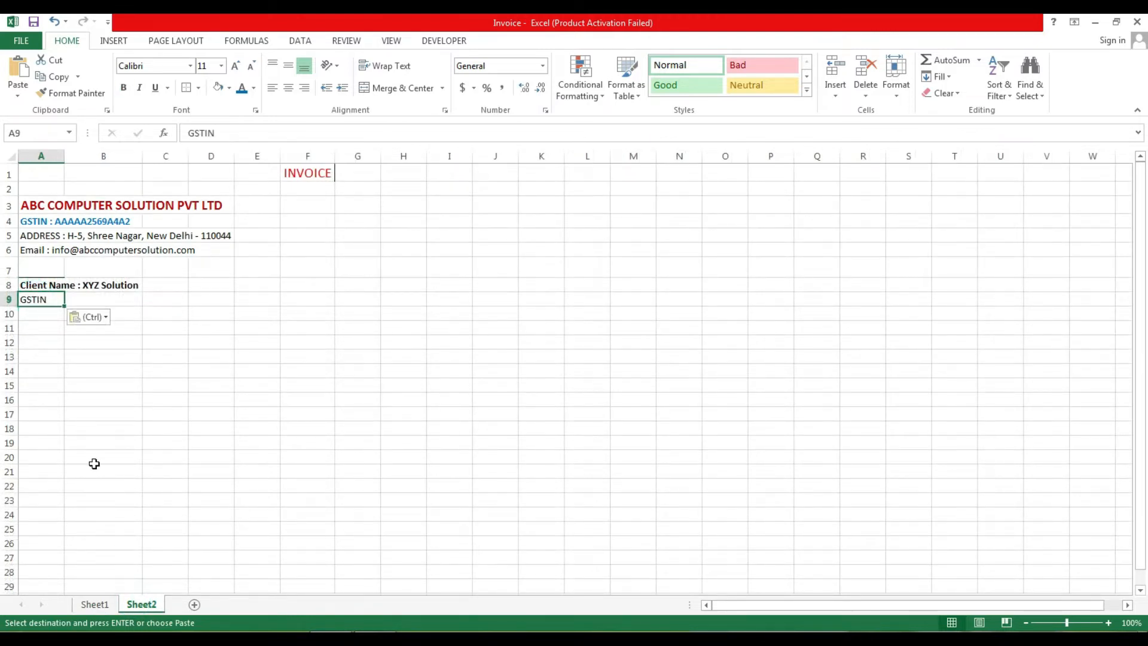
Copy the client's Email label from cell A10 of Sheet1 to cell A10 of Sheet2
{"action": "left_click", "coordinate": [94, 604]}
{"action": "left_click", "coordinate": [39, 306]}
{"action": "key", "text": "ctrl+c"}
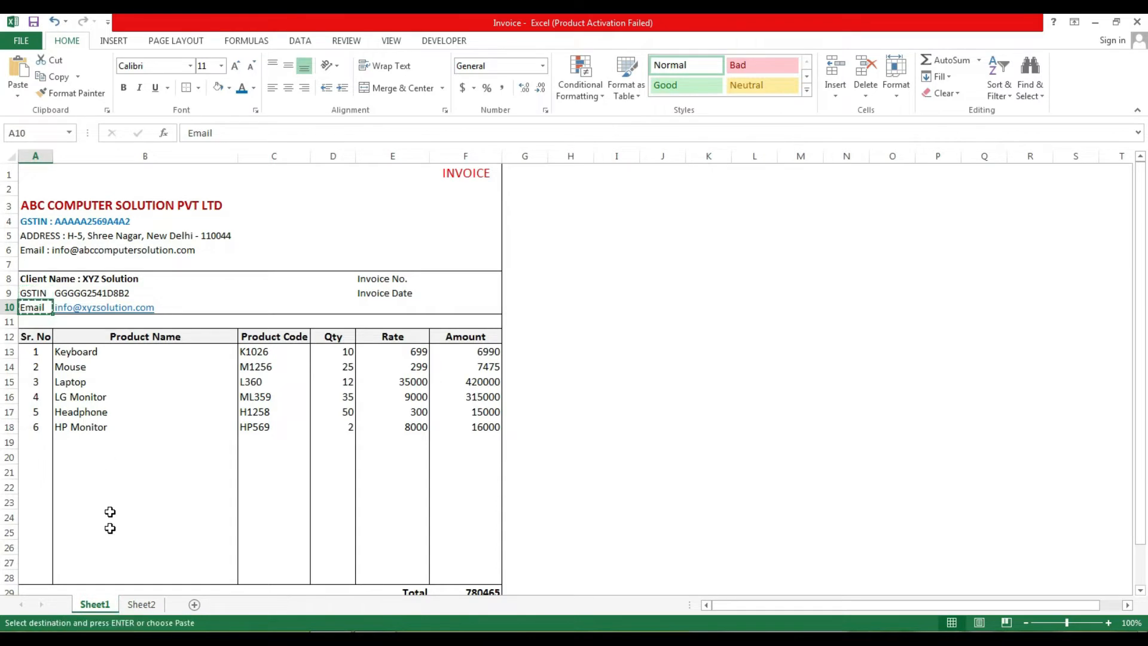
{"action": "left_click", "coordinate": [139, 604]}
{"action": "left_click", "coordinate": [60, 314]}
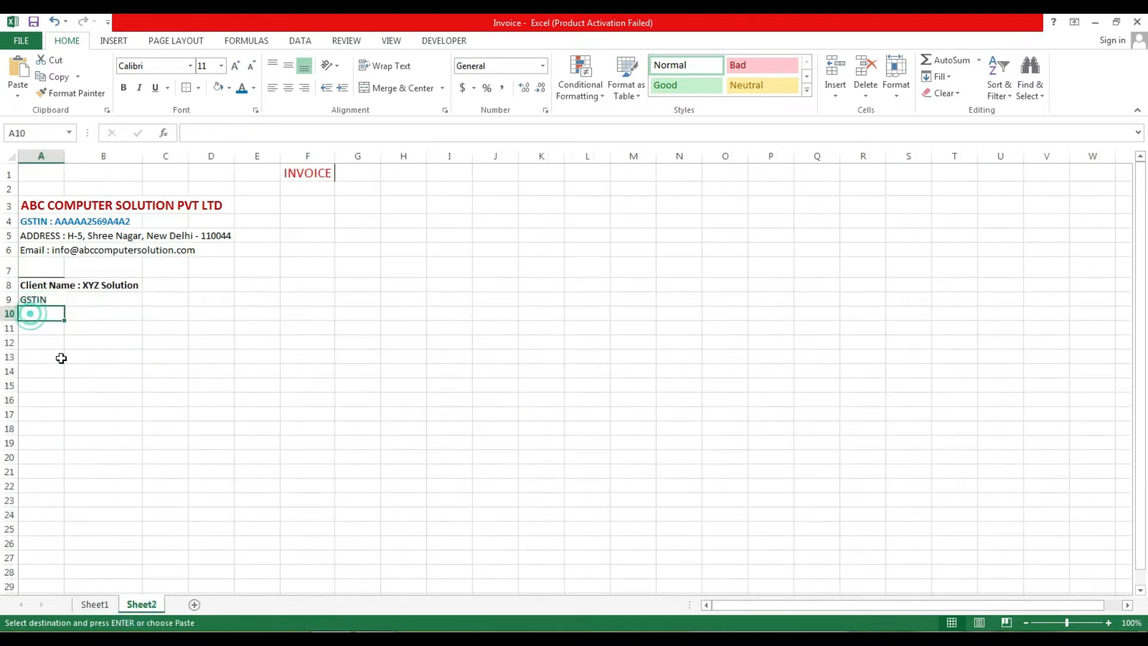
{"action": "key", "text": "ctrl+v"}
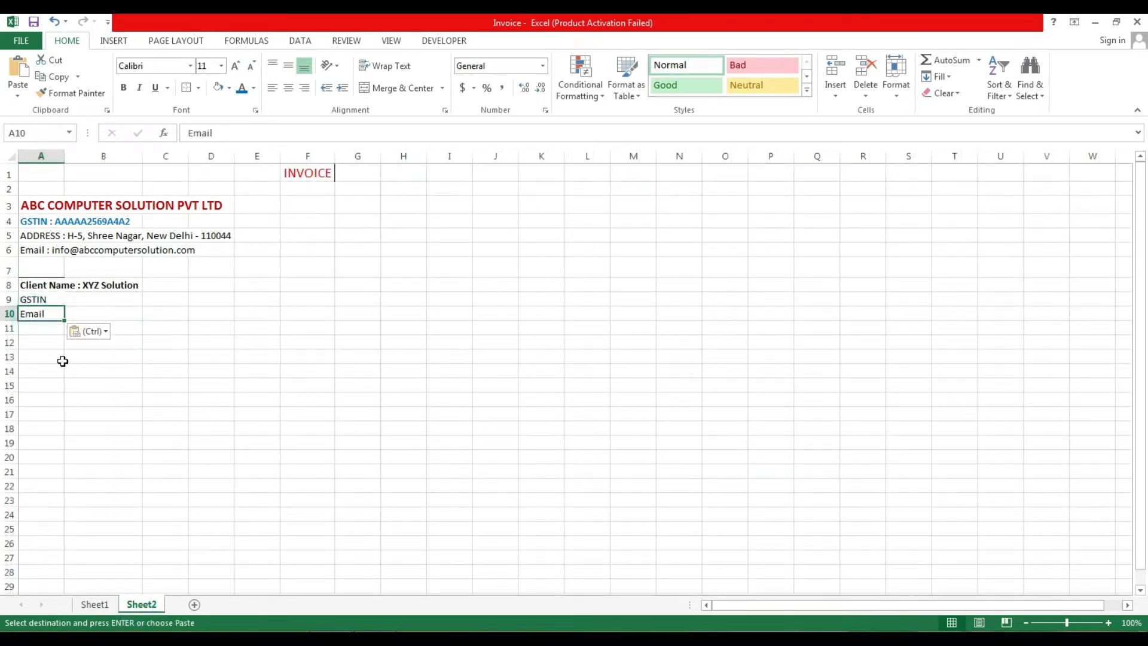
Copy the Invoice No. label from cell E8 of Sheet1 to cell E8 of Sheet2
{"action": "left_click", "coordinate": [94, 605]}
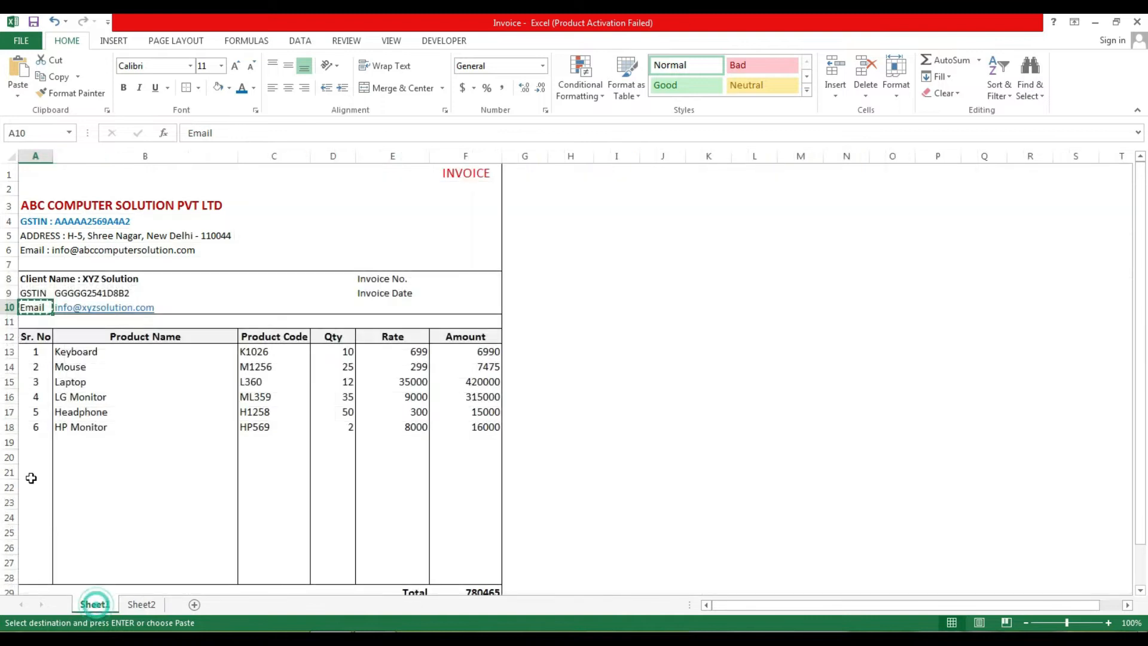
{"action": "left_click", "coordinate": [373, 275]}
{"action": "key", "text": "ctrl+c"}
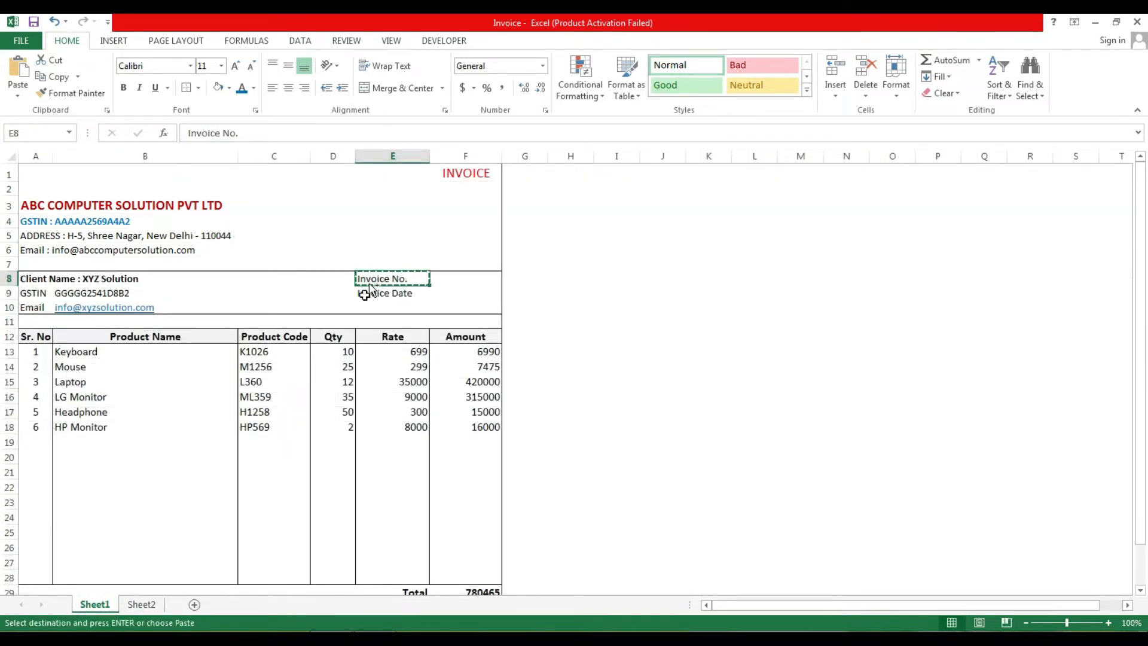
{"action": "left_click", "coordinate": [141, 605]}
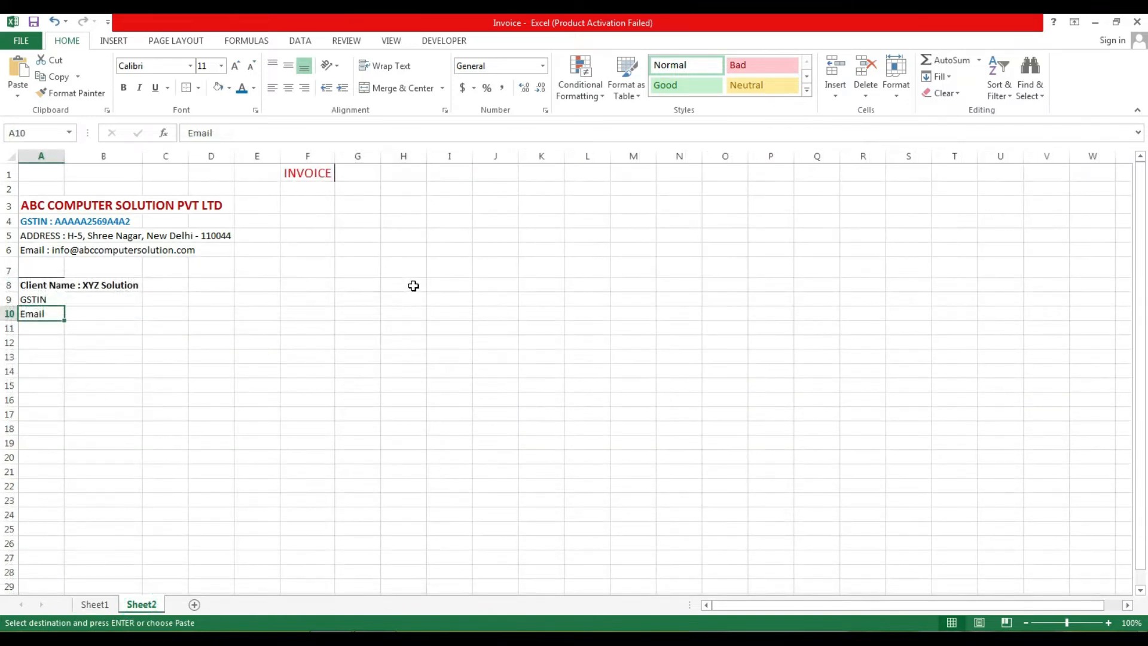
{"action": "left_click", "coordinate": [300, 284]}
{"action": "left_click", "coordinate": [260, 283]}
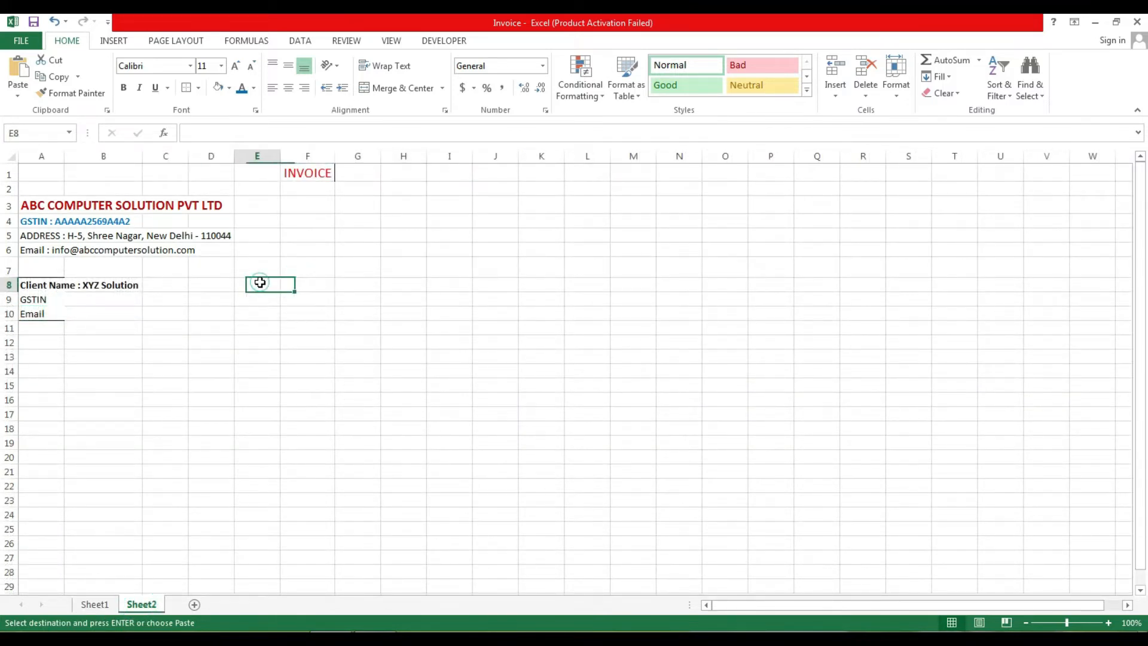
{"action": "key", "text": "ctrl+v"}
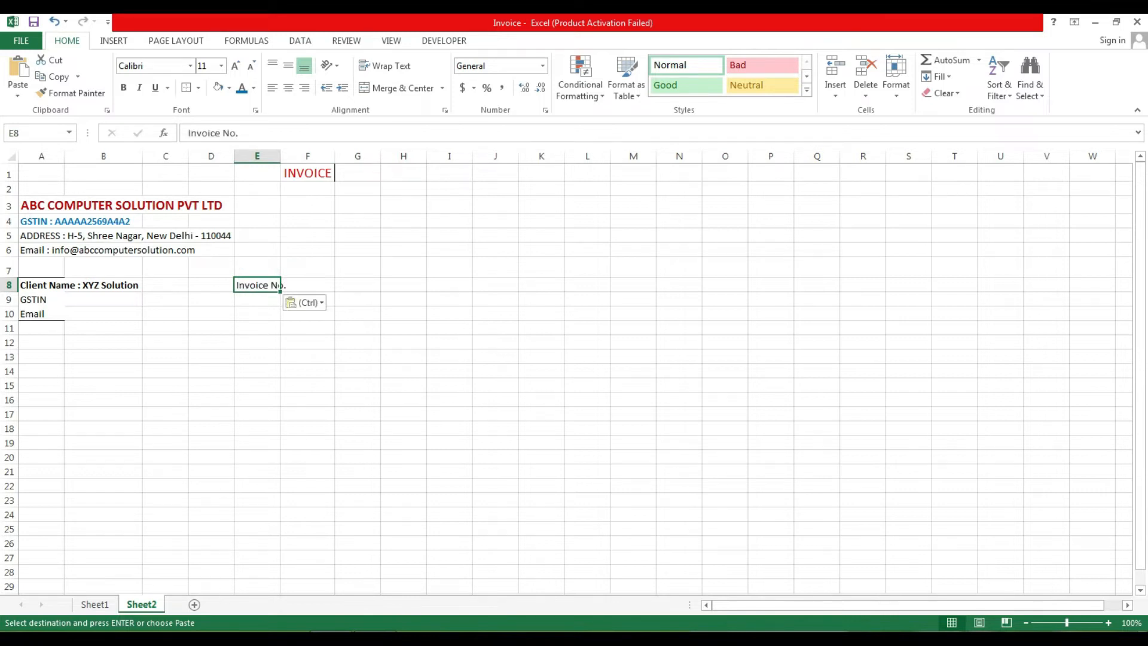
Copy the Invoice Date label from cell E9 of Sheet1 to cell E9 of Sheet2
{"action": "left_click", "coordinate": [96, 604]}
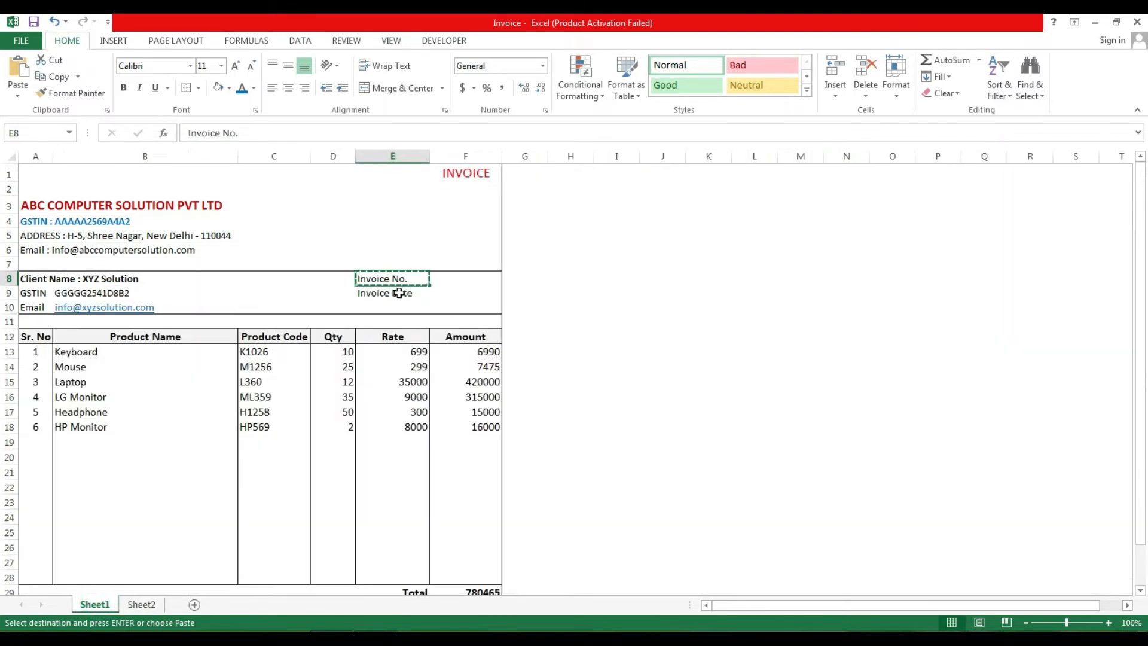
{"action": "left_click_drag", "start_coordinate": [407, 292], "coordinate": [397, 280]}
{"action": "key", "text": "ctrl+c"}
{"action": "left_click", "coordinate": [362, 294]}
{"action": "key", "text": "ctrl+c"}
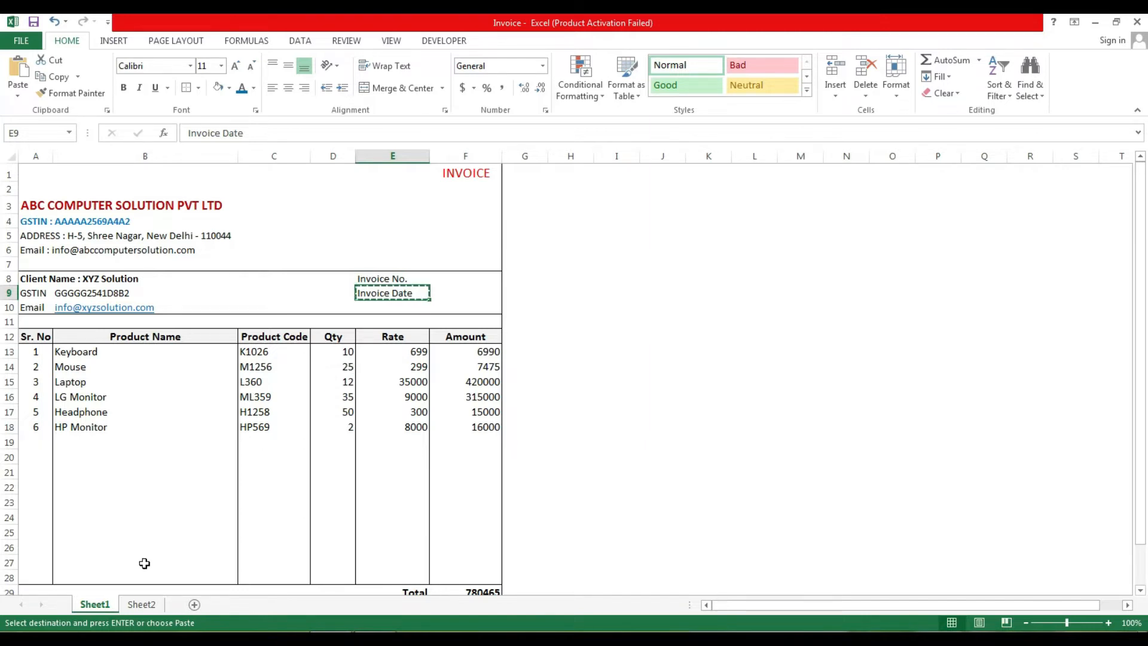
{"action": "left_click", "coordinate": [154, 604]}
{"action": "left_click", "coordinate": [253, 300]}
{"action": "key", "text": "ctrl+v"}
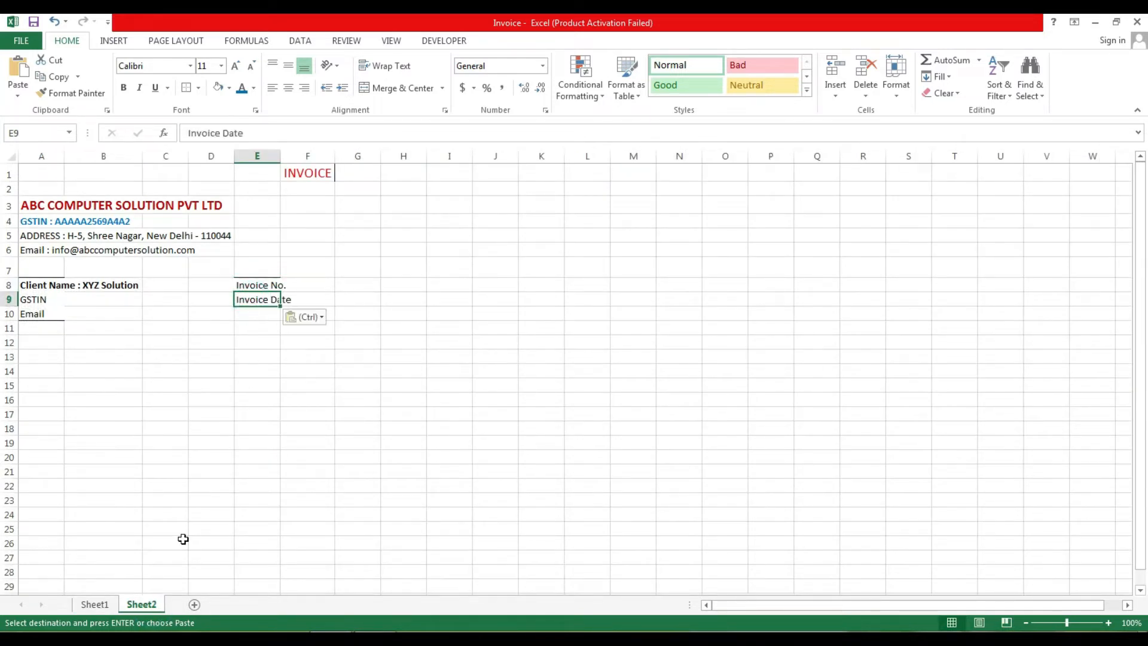
Fit the width of column E on Sheet2 to its longest text
{"action": "left_click", "coordinate": [94, 605]}
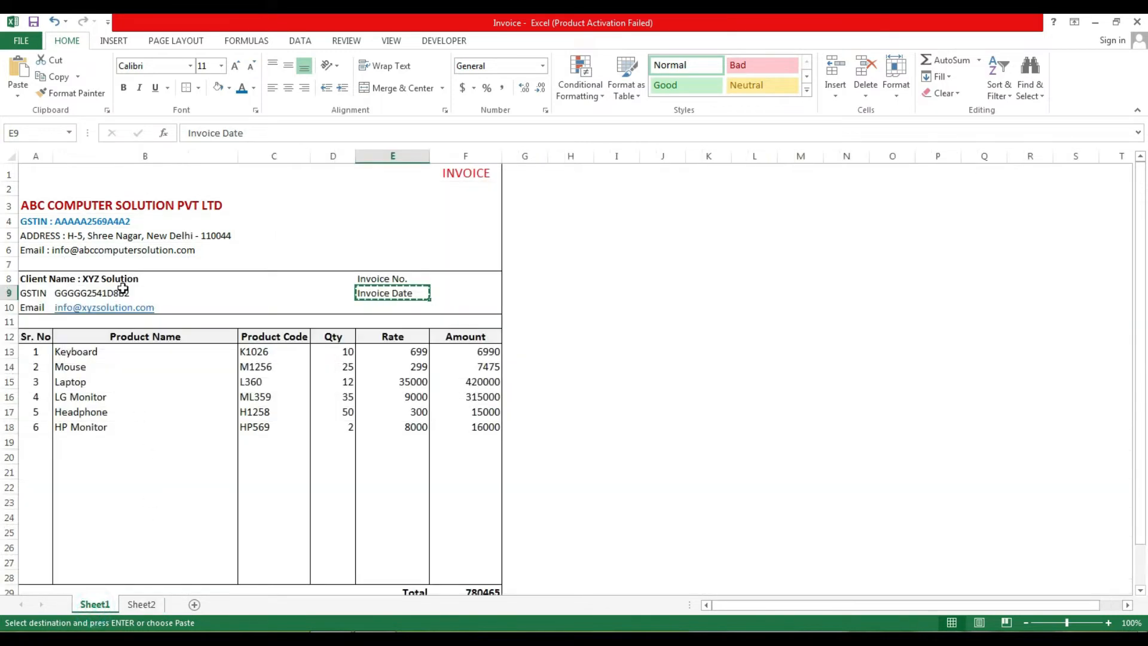
{"action": "left_click", "coordinate": [141, 605]}
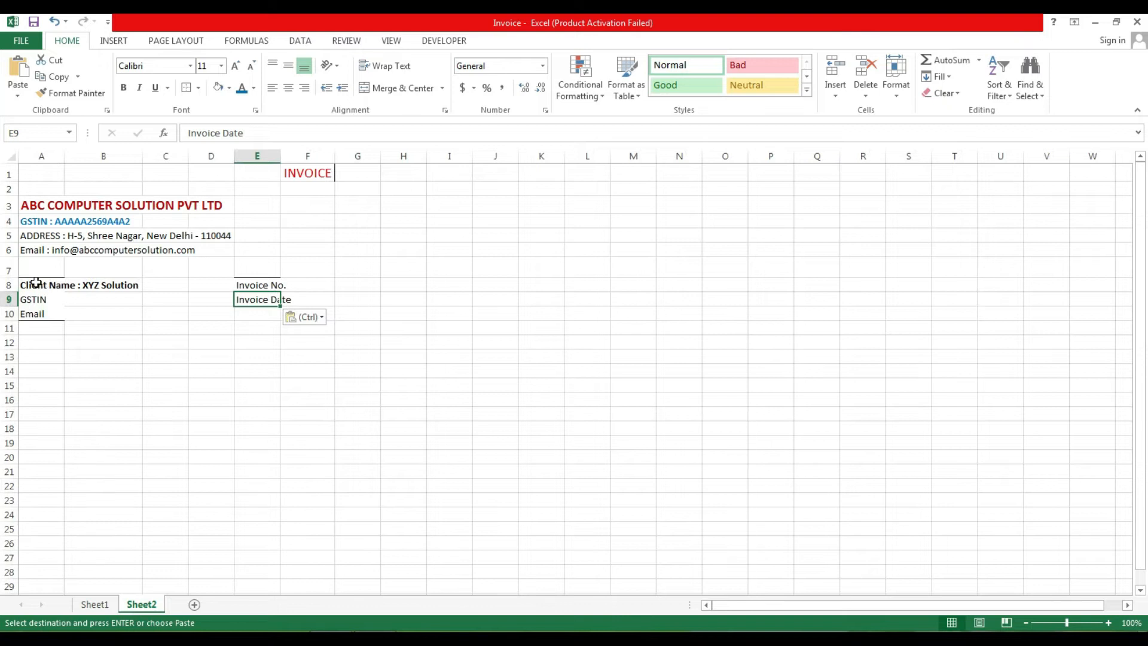
{"action": "double_click", "coordinate": [280, 156]}
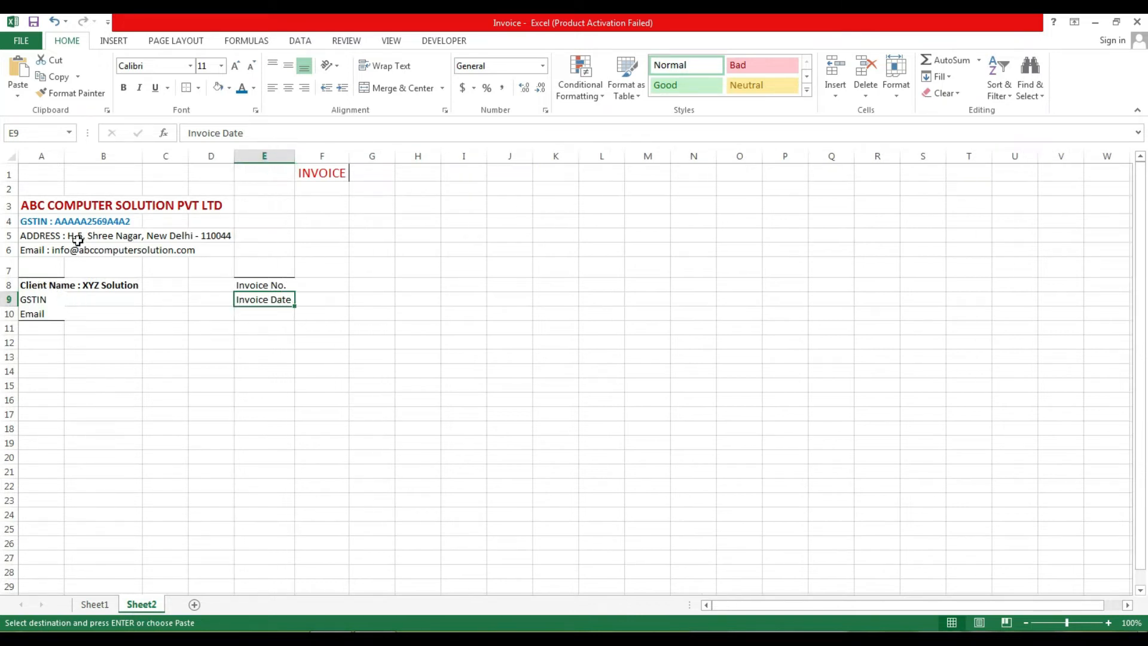
Copy the client's GSTIN value from cell B9 of Sheet1 to cell B9 of Sheet2
{"action": "left_click", "coordinate": [63, 299]}
{"action": "left_click", "coordinate": [79, 300]}
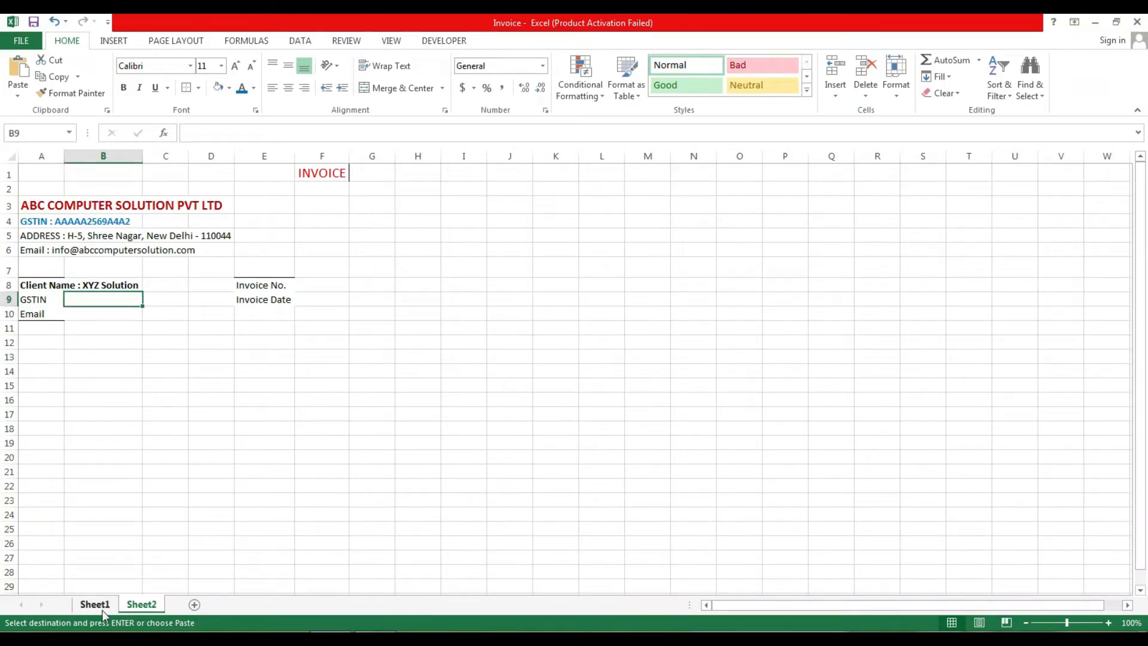
{"action": "left_click", "coordinate": [98, 605]}
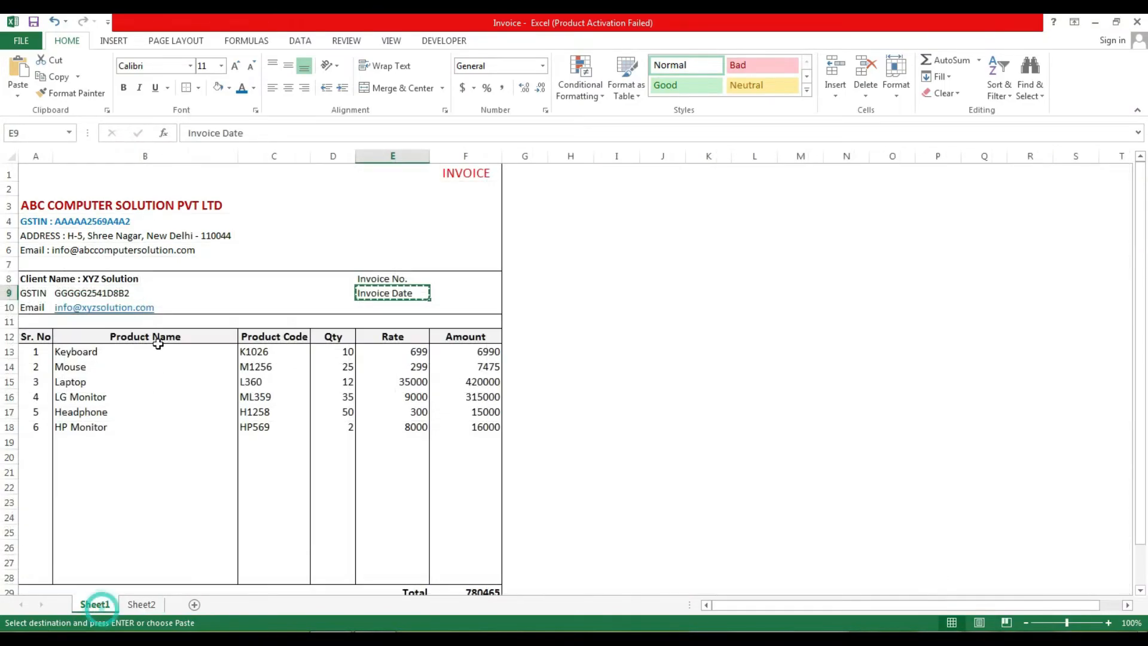
{"action": "left_click", "coordinate": [99, 296]}
{"action": "key", "text": "ctrl+c"}
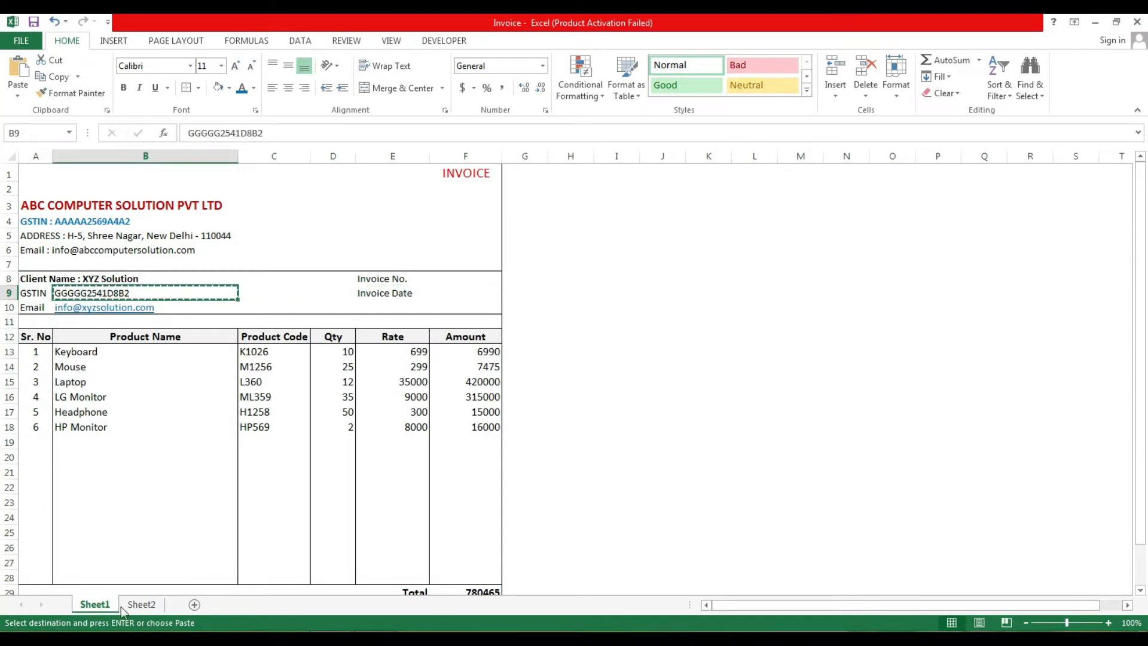
{"action": "left_click", "coordinate": [135, 606]}
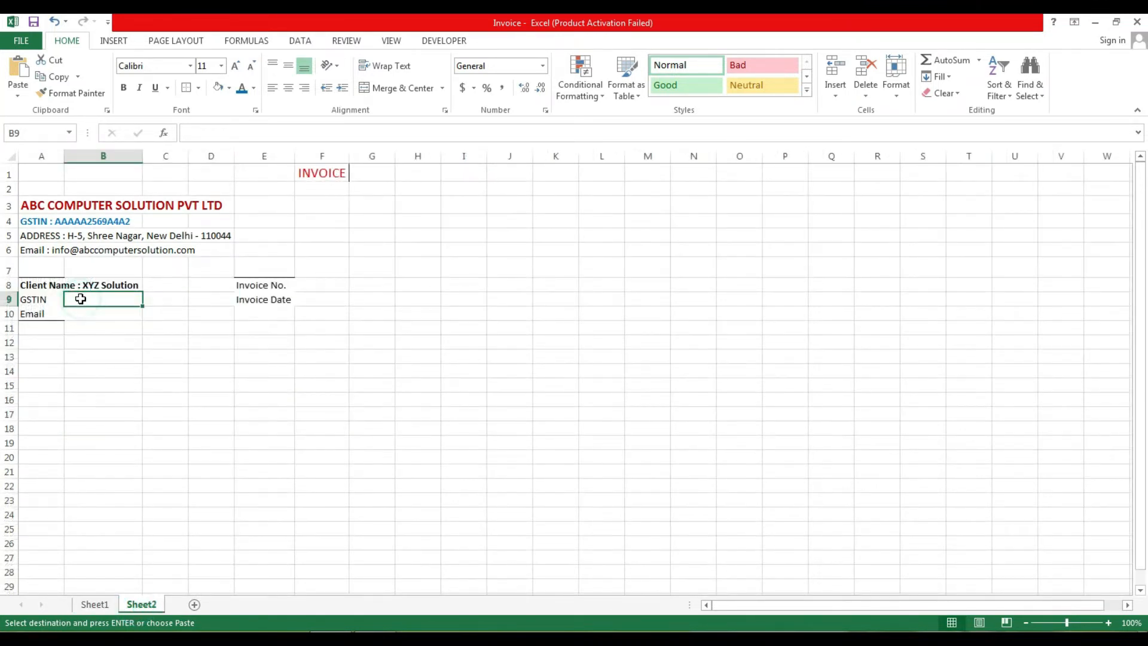
{"action": "key", "text": "ctrl+v"}
Copy the client's email address from cell B10 of Sheet1 to cell B10 of Sheet2
{"action": "left_click", "coordinate": [95, 604]}
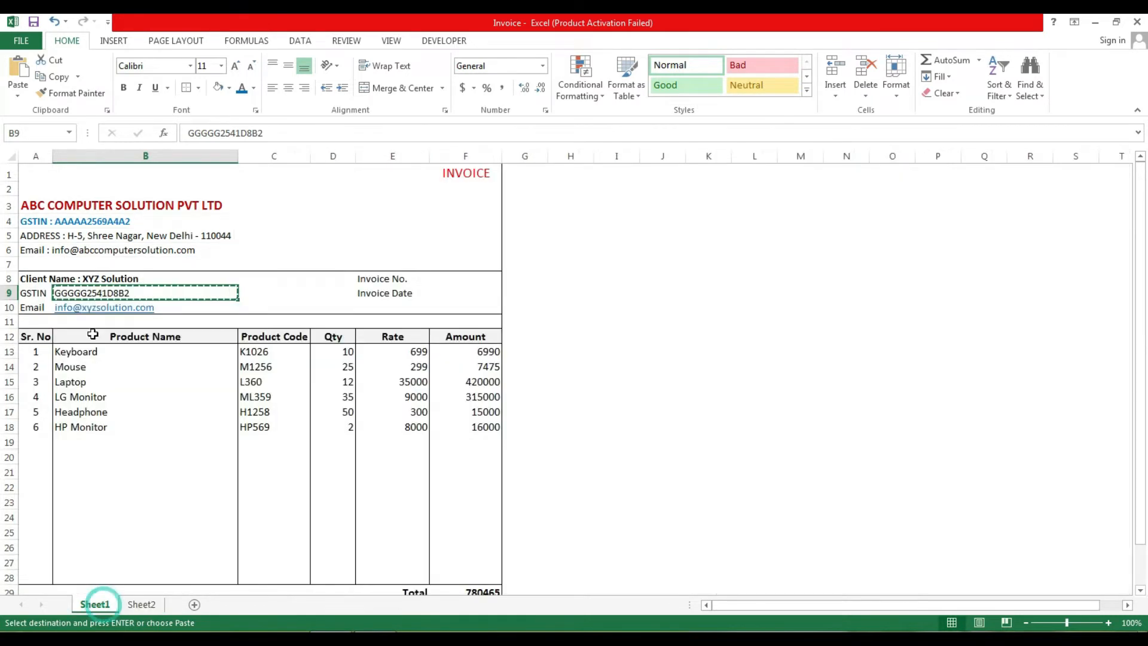
{"action": "left_click", "coordinate": [169, 308]}
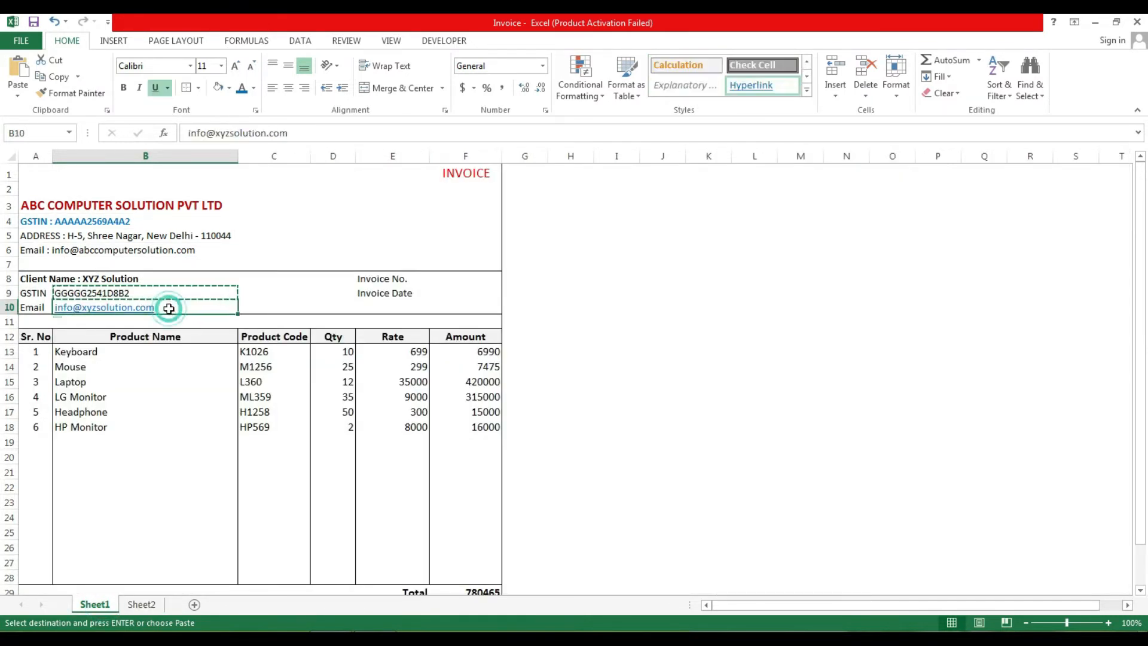
{"action": "key", "text": "ctrl+c"}
{"action": "left_click", "coordinate": [127, 605]}
{"action": "left_click", "coordinate": [70, 318]}
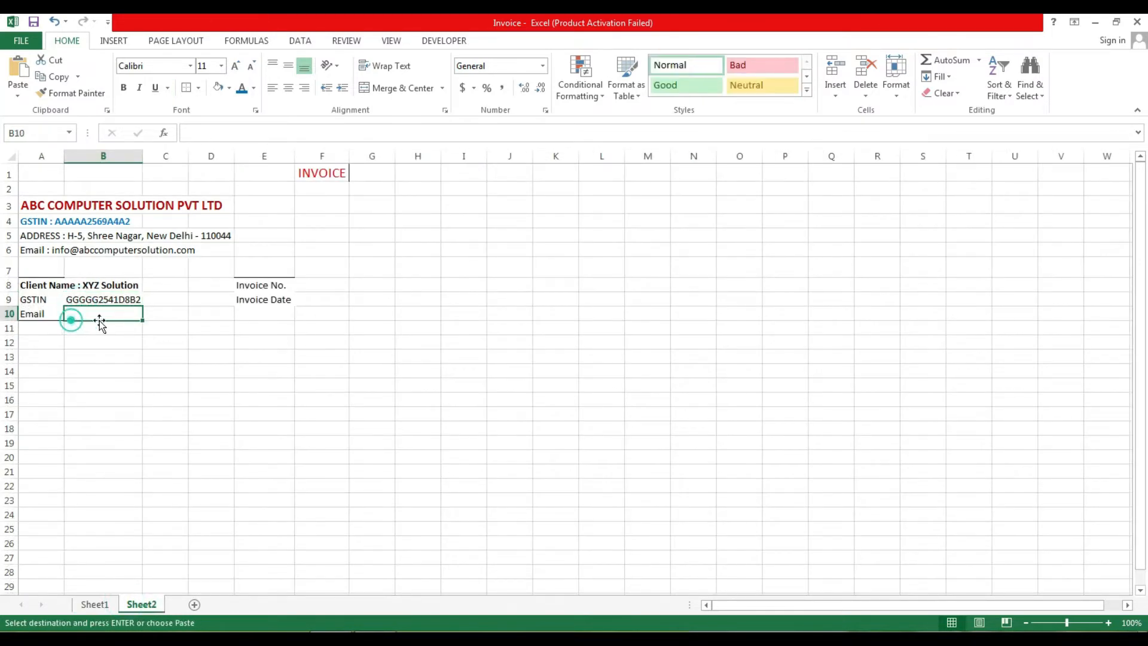
{"action": "key", "text": "ctrl+v"}
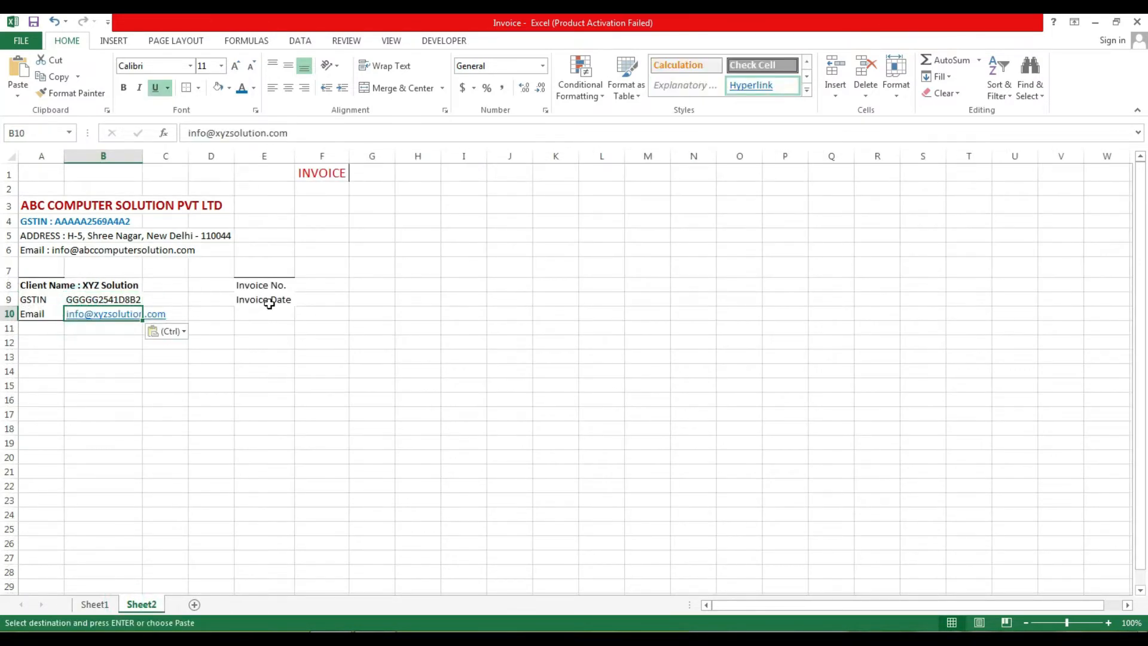
Apply outside borders to the client and invoice details block, A8:F10, on Sheet2
{"action": "left_click_drag", "start_coordinate": [36, 285], "coordinate": [338, 314]}
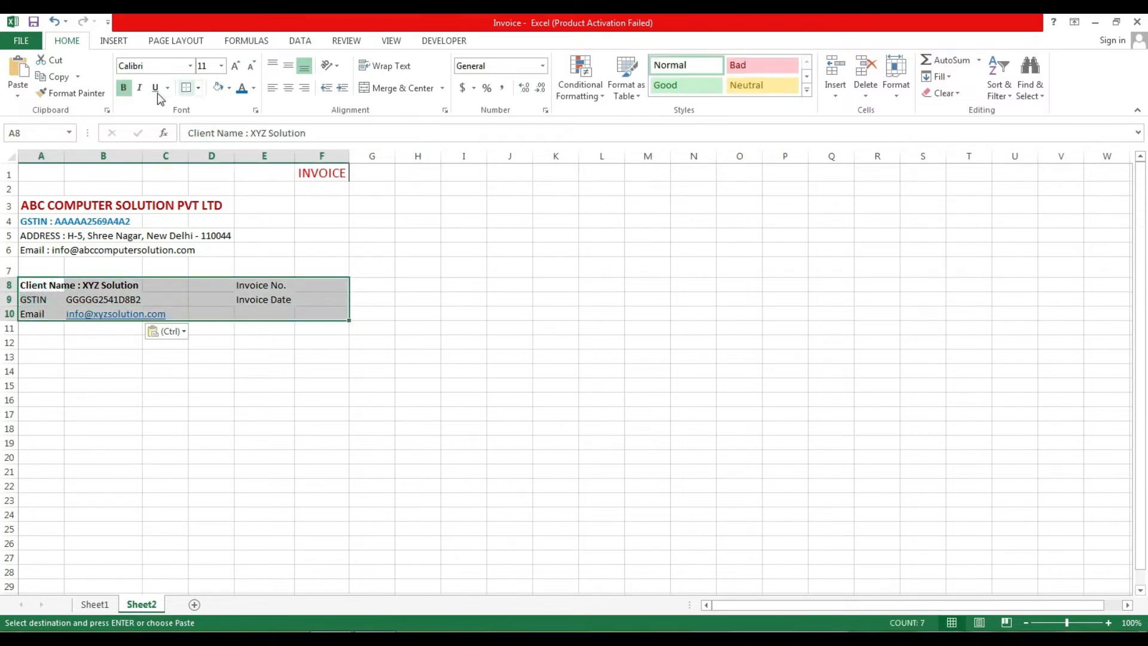
{"action": "left_click", "coordinate": [198, 88]}
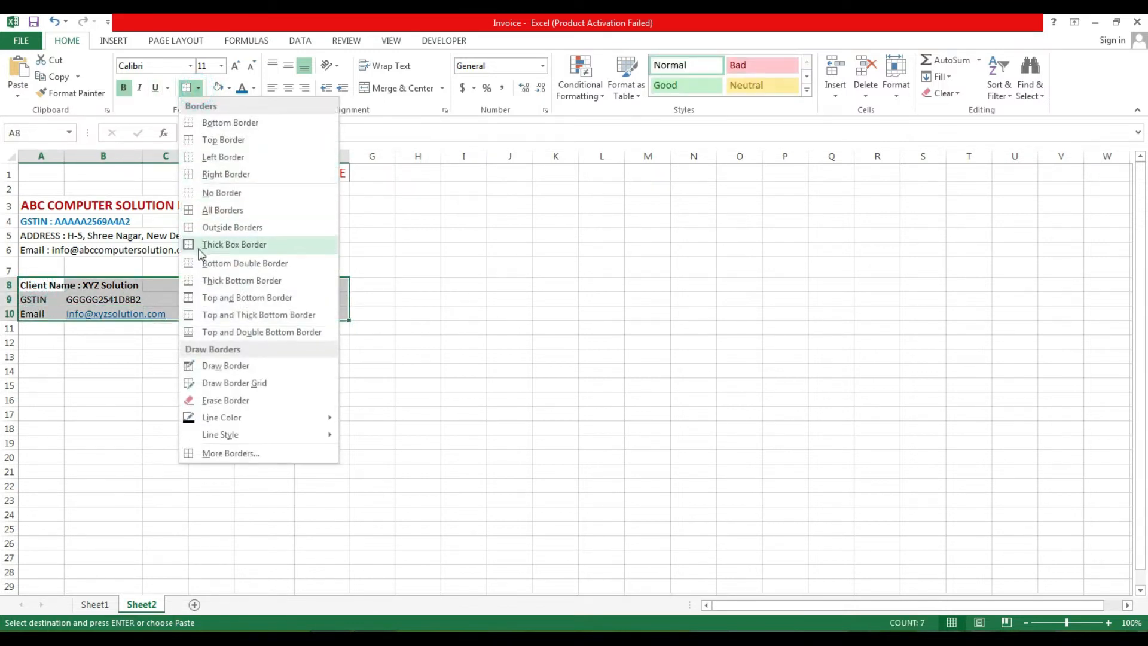
{"action": "left_click", "coordinate": [228, 228]}
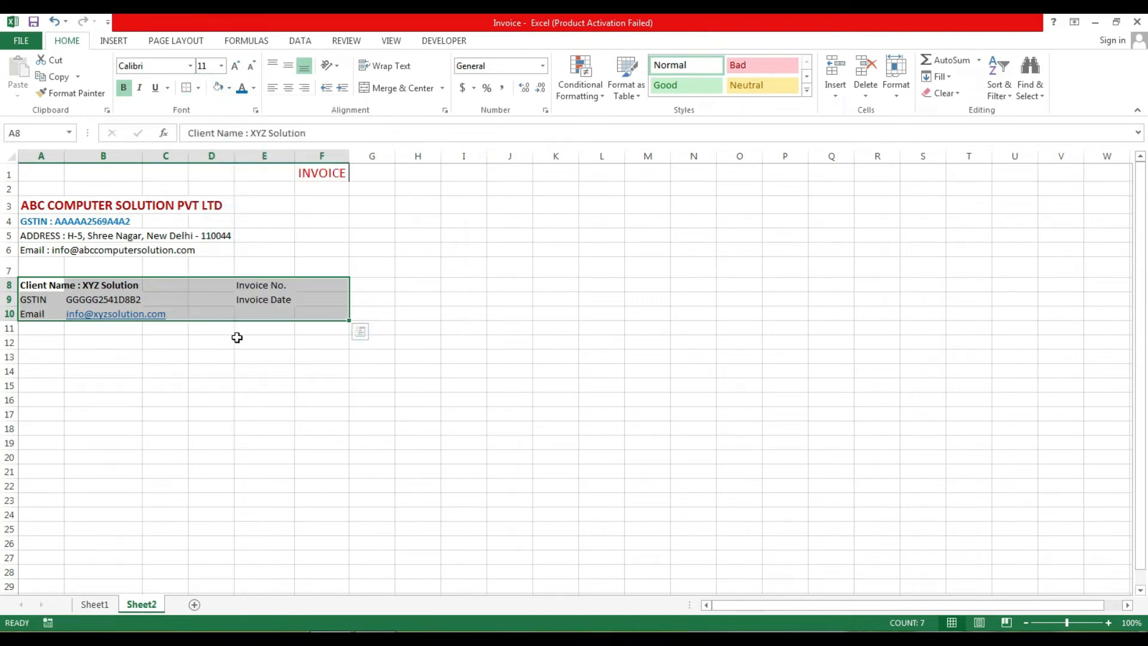
{"action": "left_click", "coordinate": [240, 363]}
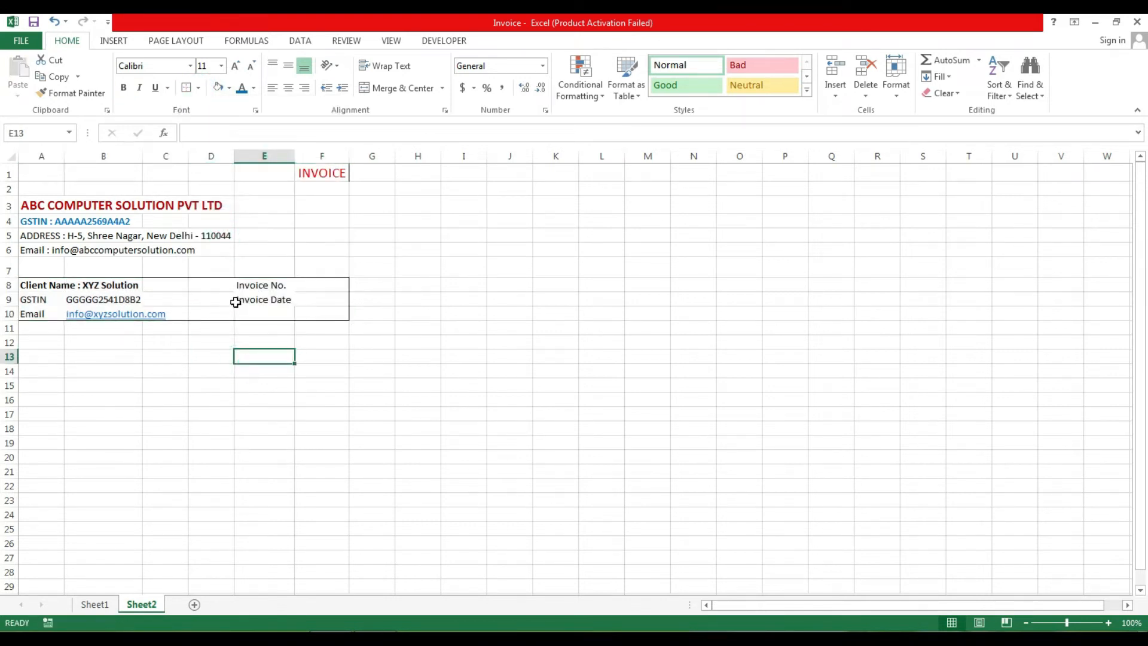
Try all borders on the client and invoice details block, A8:F10, on Sheet2 and clear every border from it
{"action": "left_click_drag", "start_coordinate": [34, 281], "coordinate": [321, 307]}
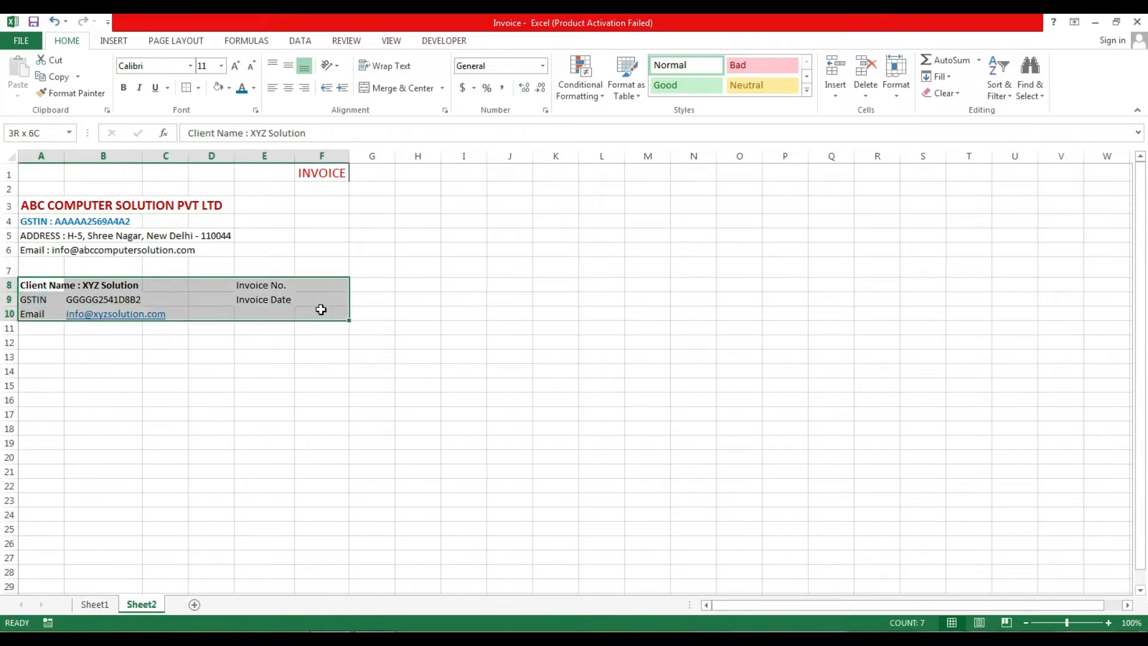
{"action": "left_click", "coordinate": [198, 88]}
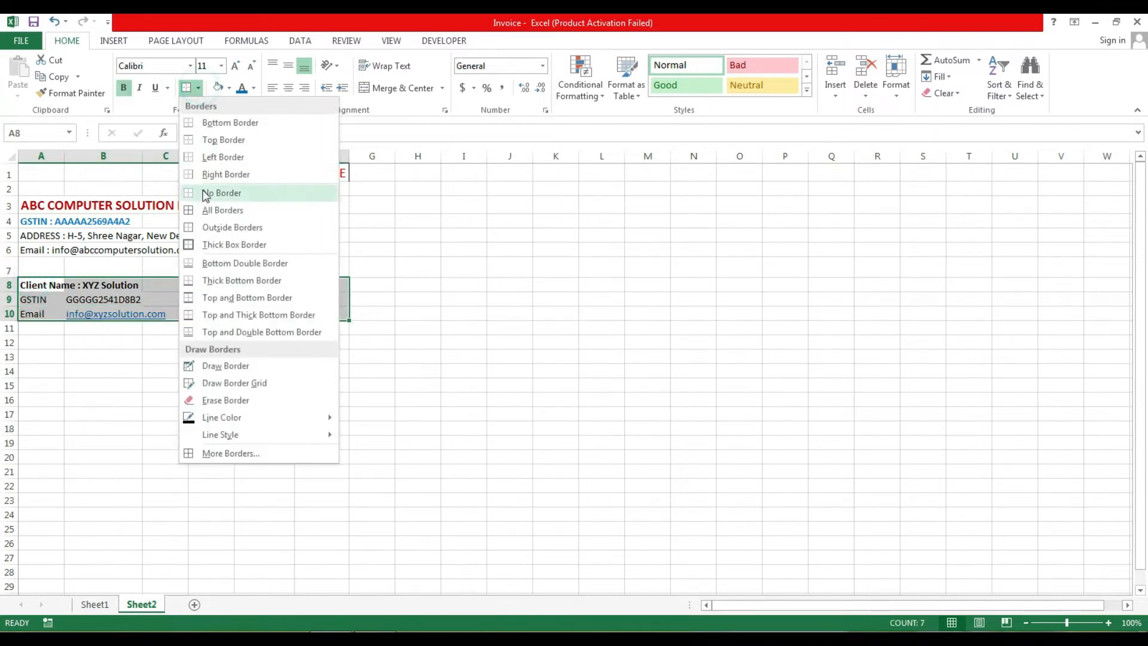
{"action": "left_click", "coordinate": [223, 212]}
{"action": "left_click", "coordinate": [198, 87]}
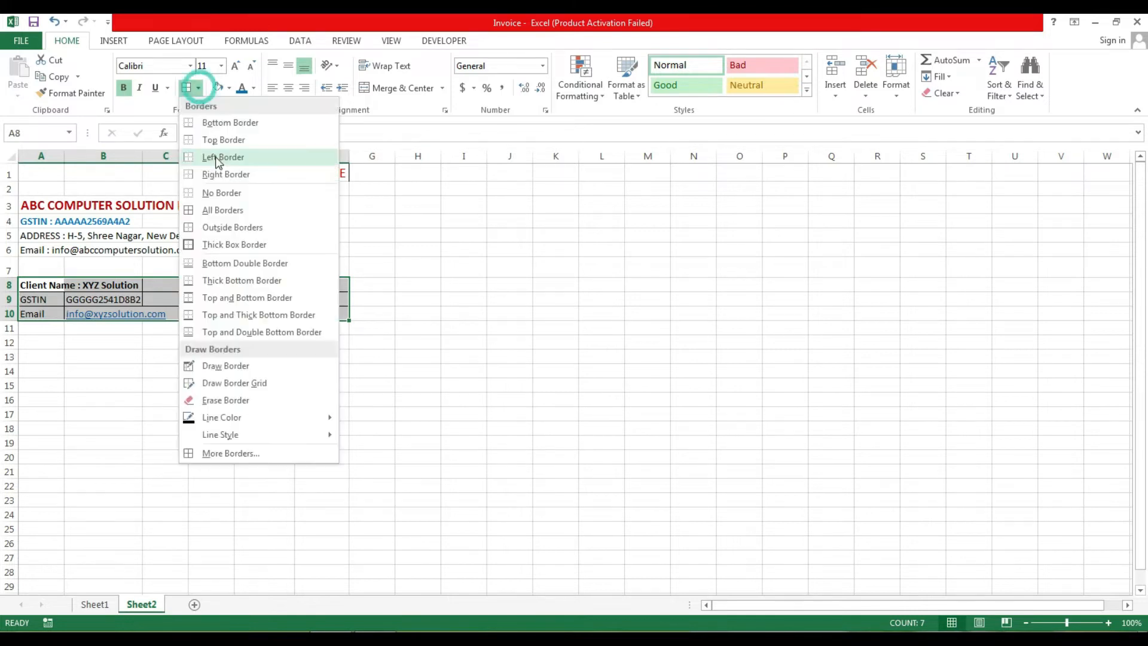
{"action": "left_click", "coordinate": [222, 196]}
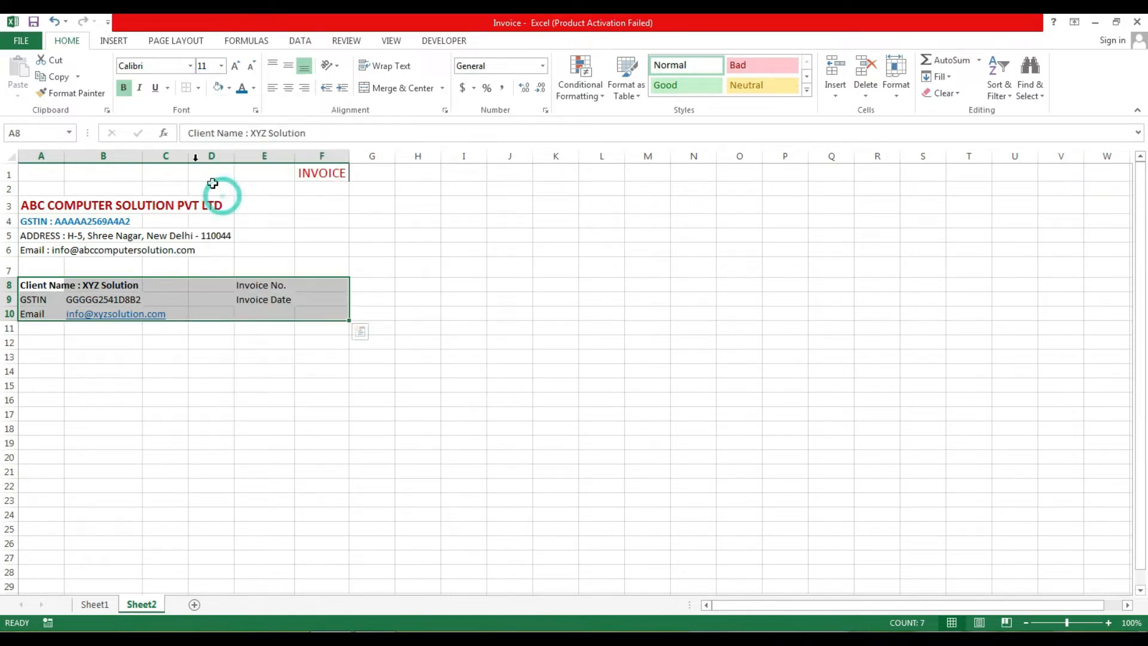
Reapply outside borders to the client and invoice details block, A8:F10, on Sheet2
{"action": "left_click", "coordinate": [199, 88]}
{"action": "left_click", "coordinate": [220, 232]}
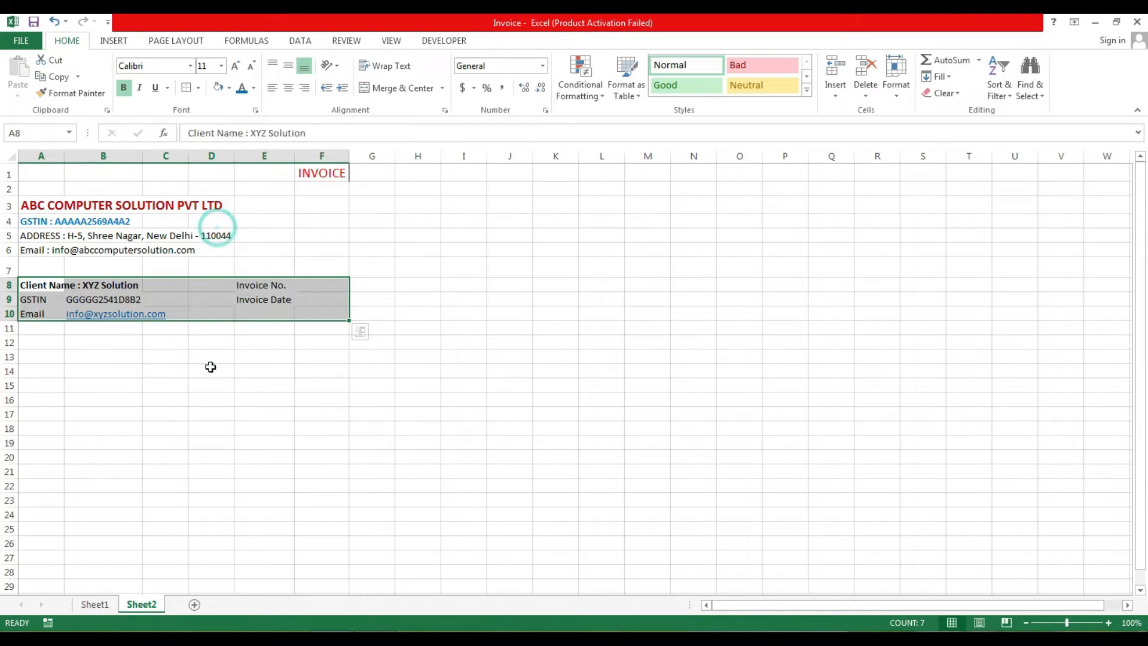
{"action": "left_click", "coordinate": [210, 366]}
{"action": "left_click", "coordinate": [303, 308]}
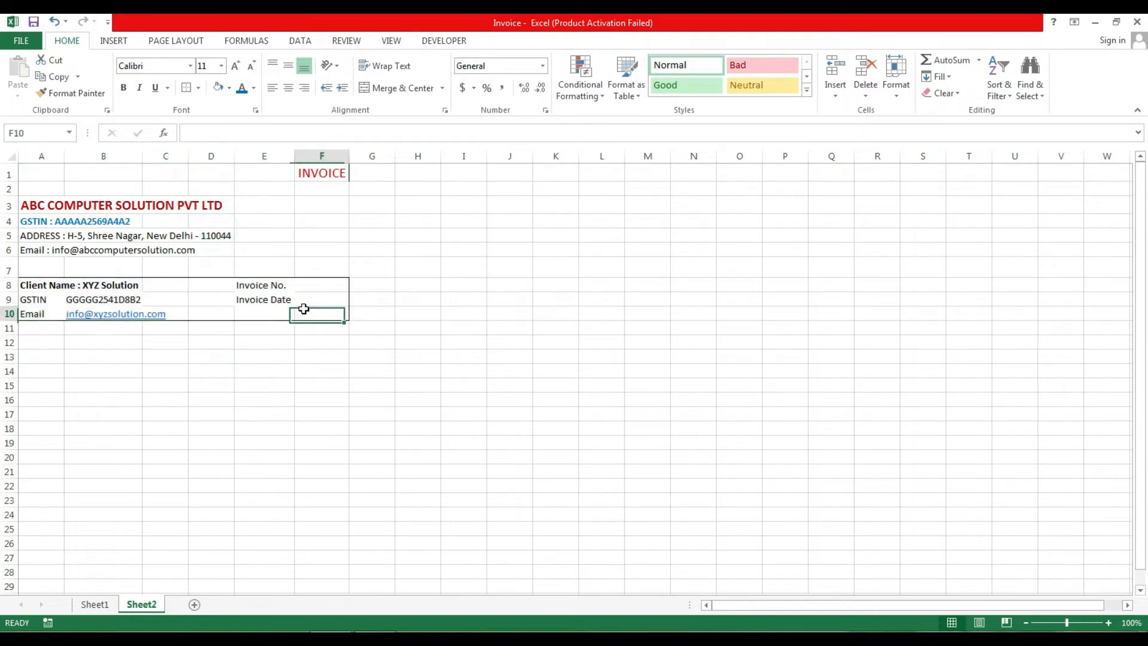
{"action": "left_click", "coordinate": [262, 301]}
{"action": "left_click", "coordinate": [193, 330]}
{"action": "left_click", "coordinate": [167, 290]}
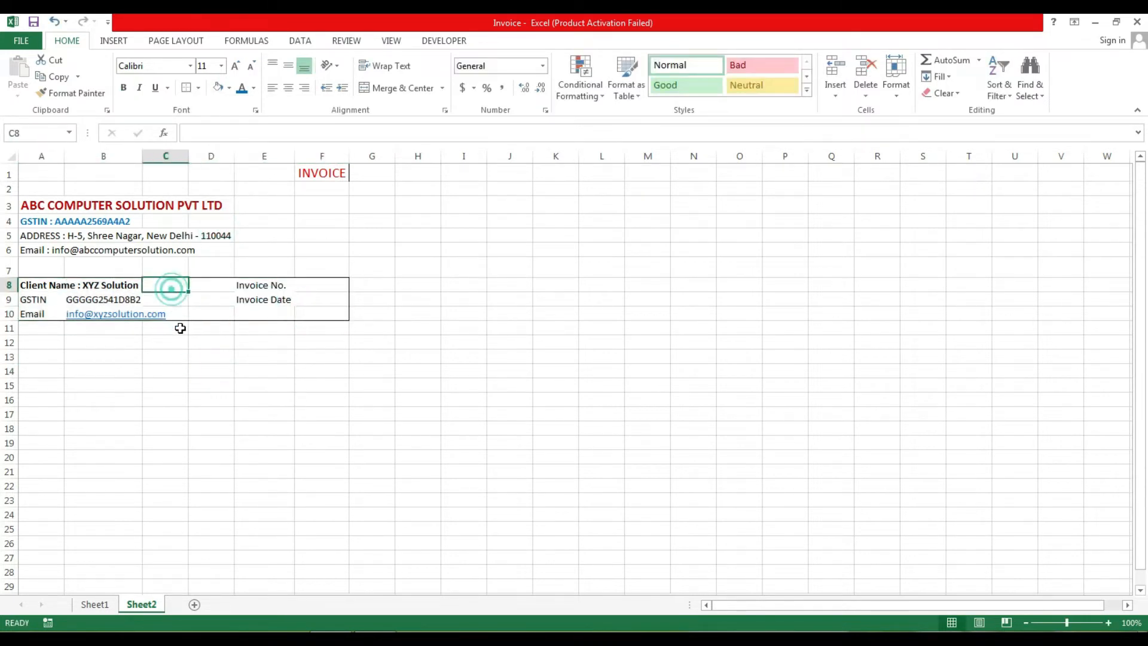
{"action": "left_click", "coordinate": [205, 295]}
{"action": "left_click", "coordinate": [93, 331]}
{"action": "left_click", "coordinate": [48, 333]}
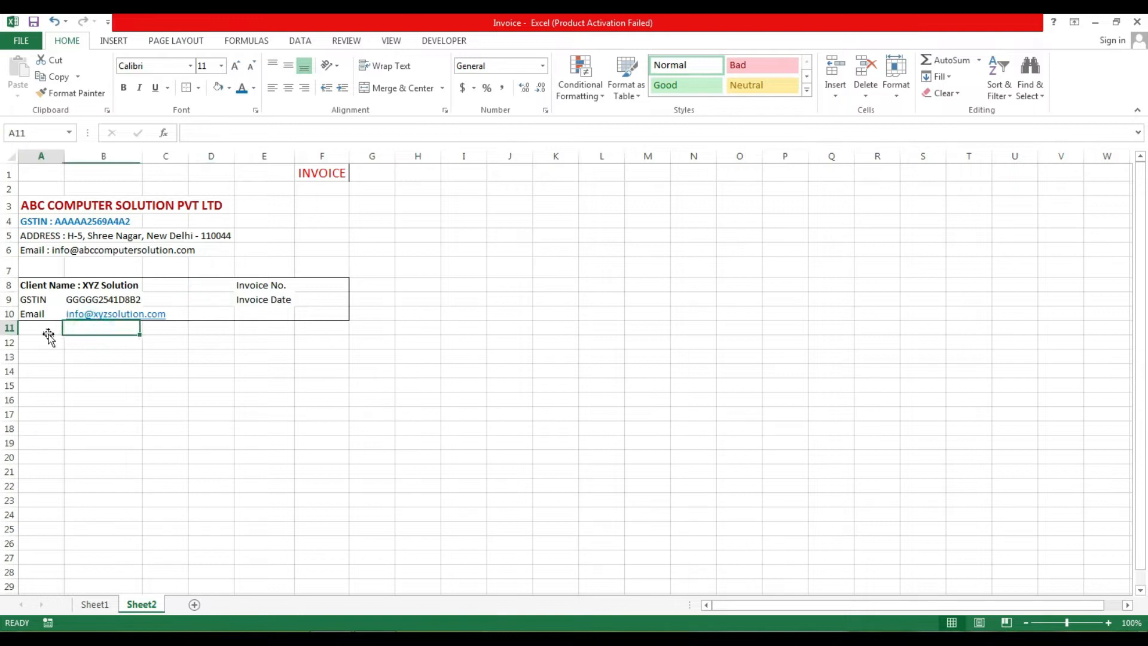
Copy the item table header row, Sr. No to Amount, from A12:F12 of Sheet1 to A12 of Sheet2
{"action": "left_click", "coordinate": [94, 604]}
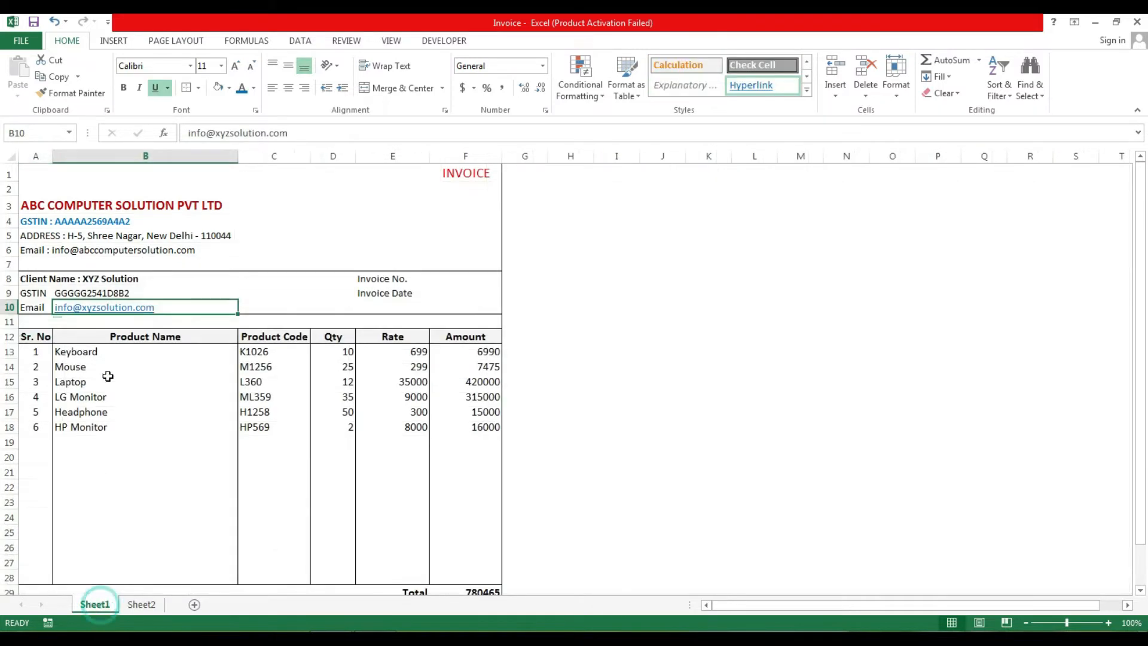
{"action": "left_click_drag", "start_coordinate": [33, 335], "coordinate": [444, 336]}
{"action": "key", "text": "ctrl+c"}
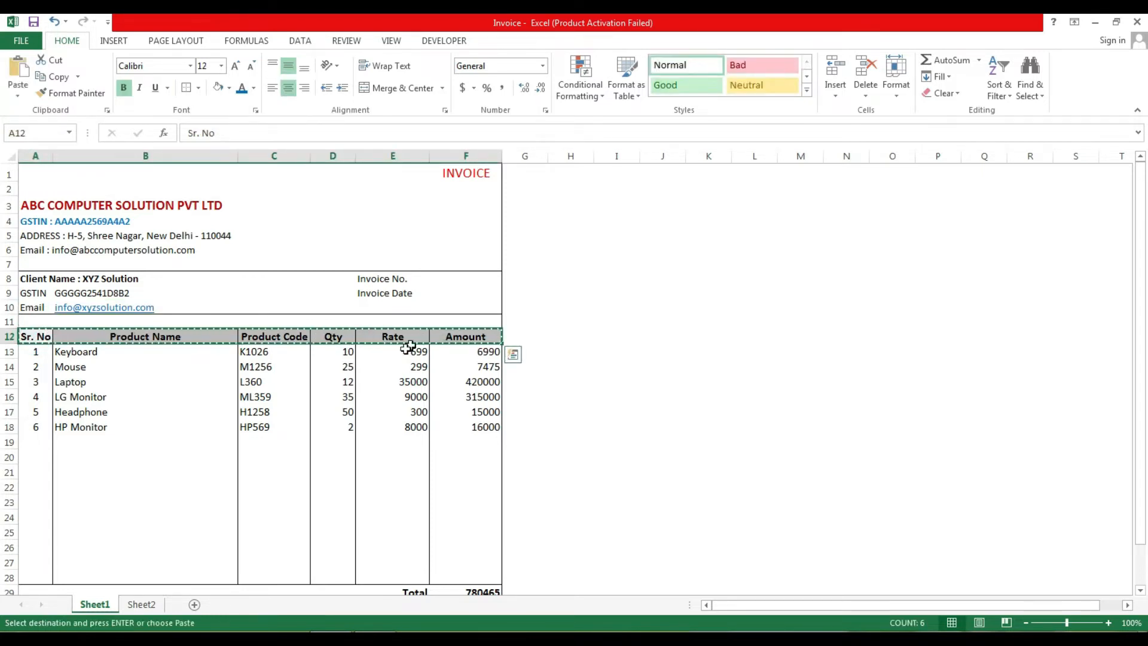
{"action": "left_click", "coordinate": [142, 605]}
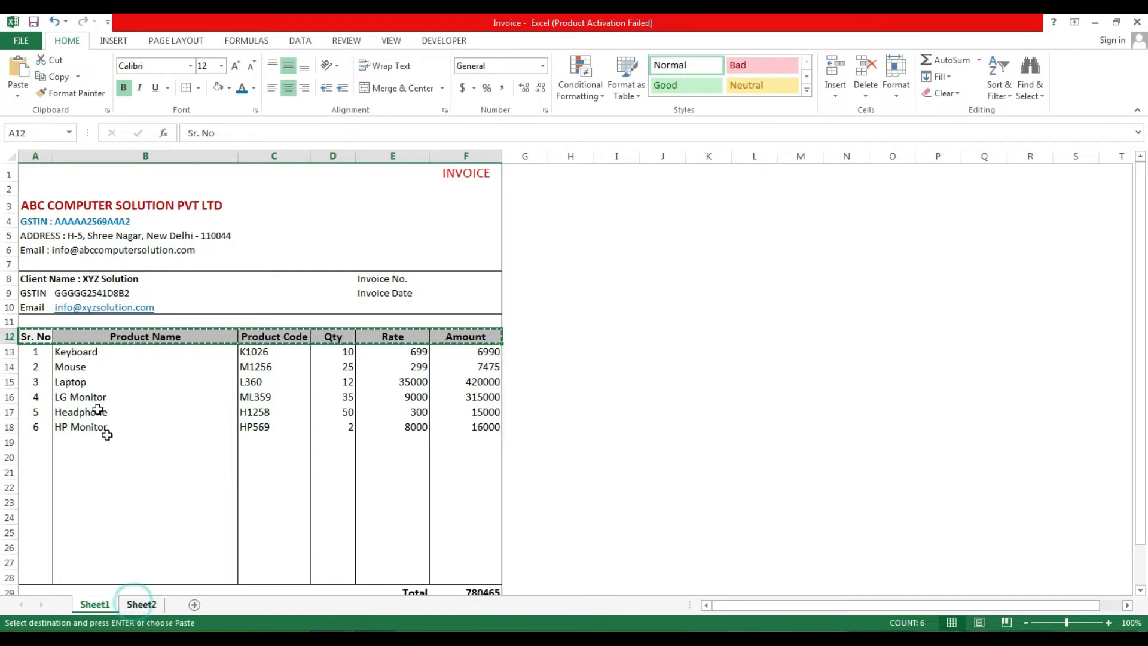
{"action": "left_click", "coordinate": [94, 604]}
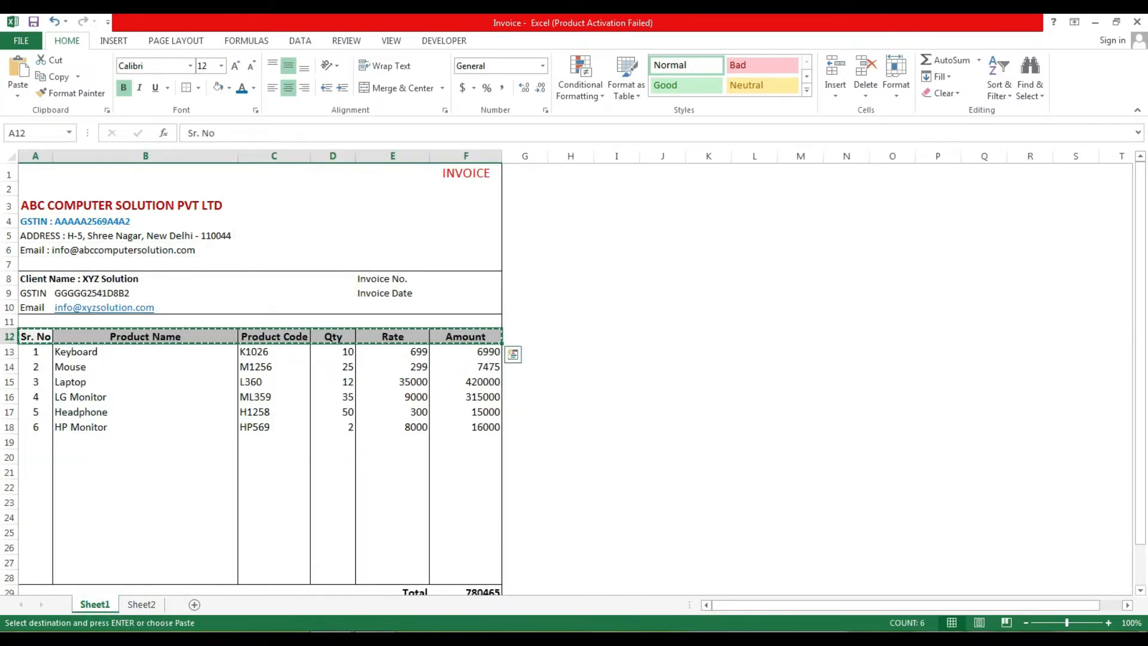
{"action": "left_click", "coordinate": [142, 605]}
{"action": "left_click", "coordinate": [43, 347]}
{"action": "key", "text": "ctrl+v"}
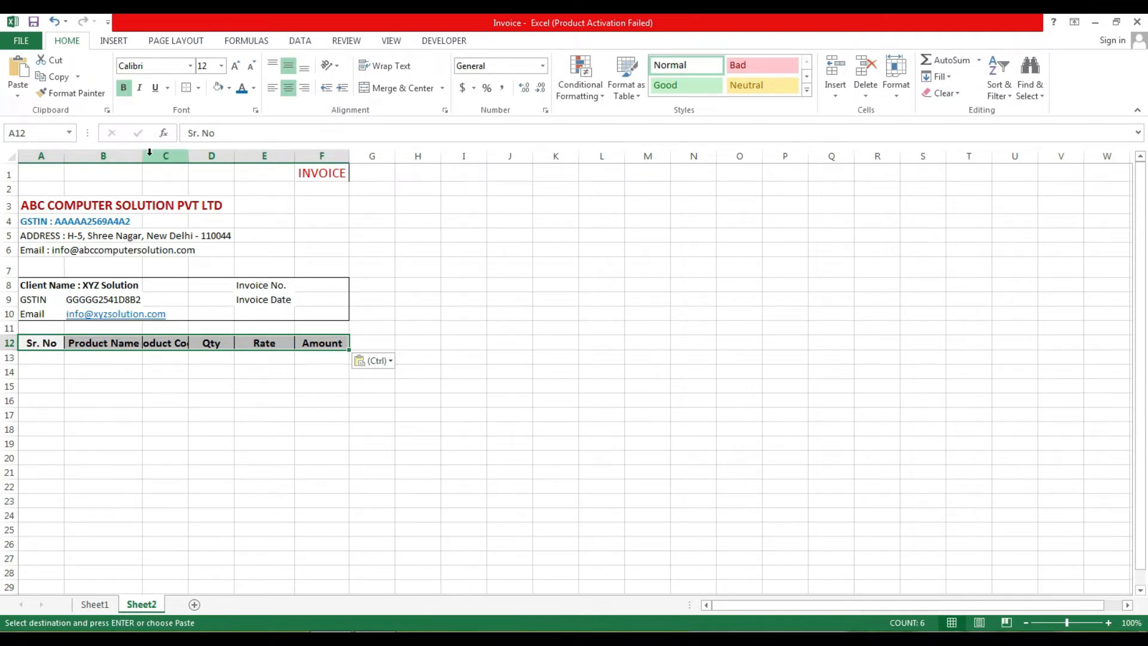
Widen the Product Name column B on Sheet2 and fit column C to its Product Code heading
{"action": "left_click_drag", "start_coordinate": [140, 156], "coordinate": [226, 166]}
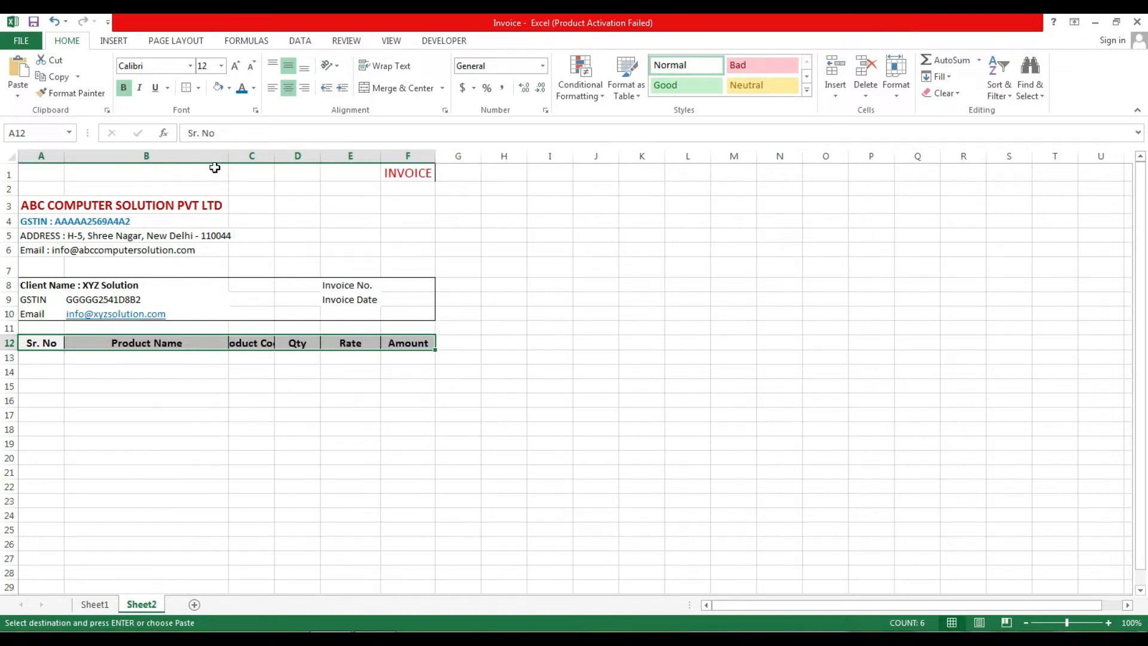
{"action": "double_click", "coordinate": [275, 156]}
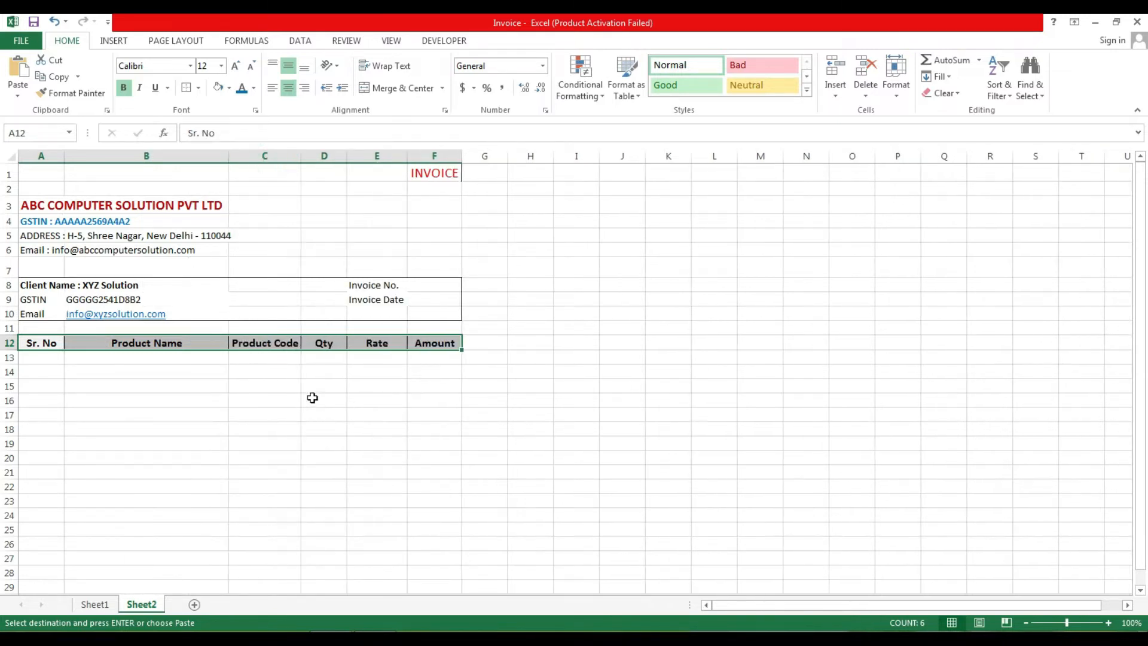
{"action": "left_click", "coordinate": [377, 366]}
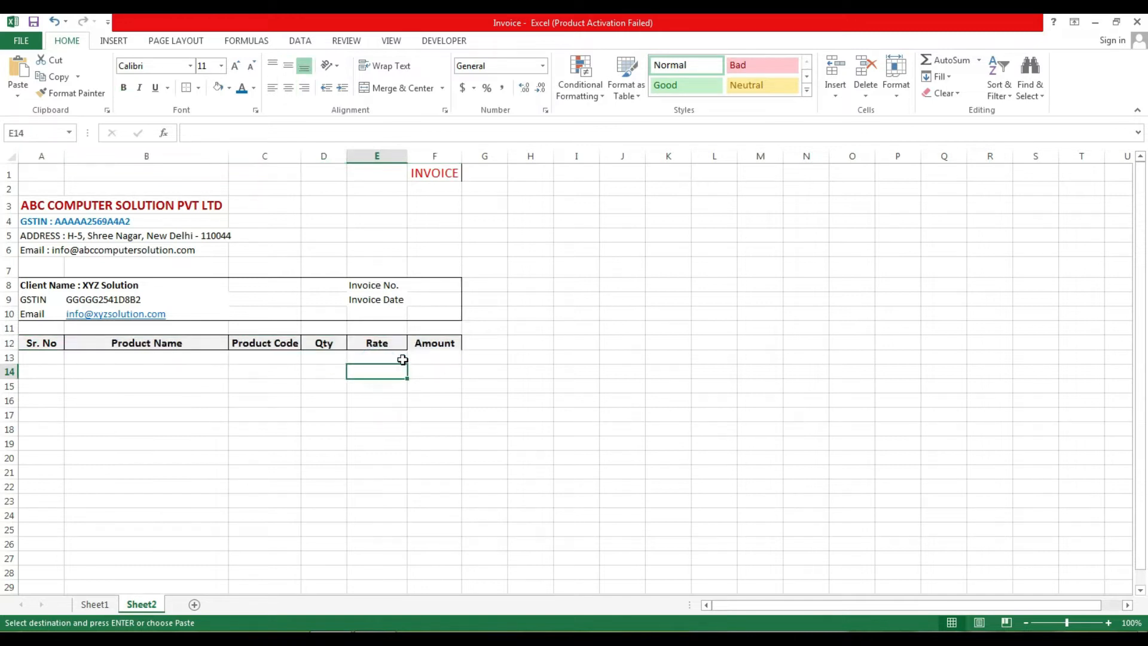
{"action": "left_click", "coordinate": [440, 355]}
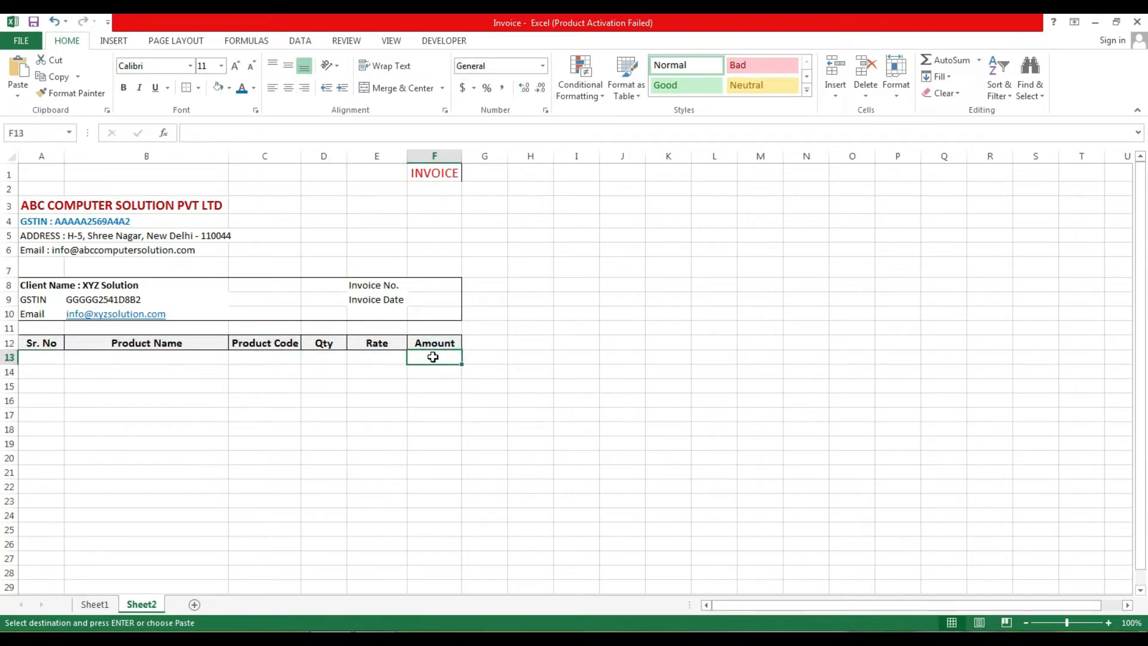
Apply outside borders to the Sr. No column cells, A13:A28, on Sheet2, following the Sheet1 layout
{"action": "left_click", "coordinate": [96, 606]}
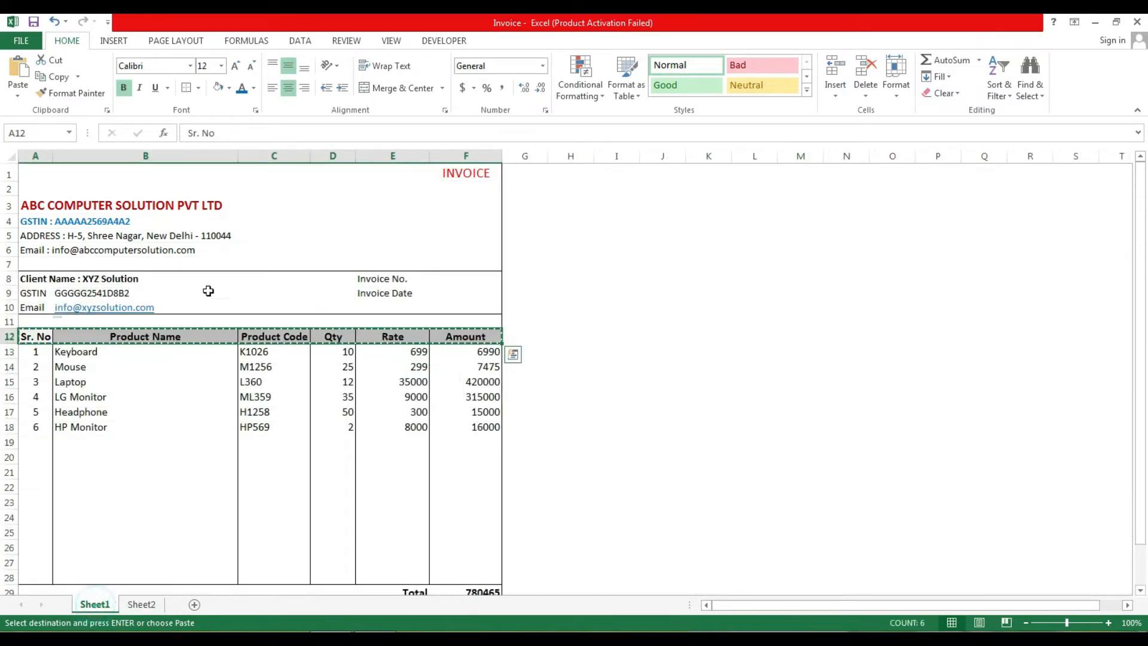
{"action": "left_click", "coordinate": [38, 355]}
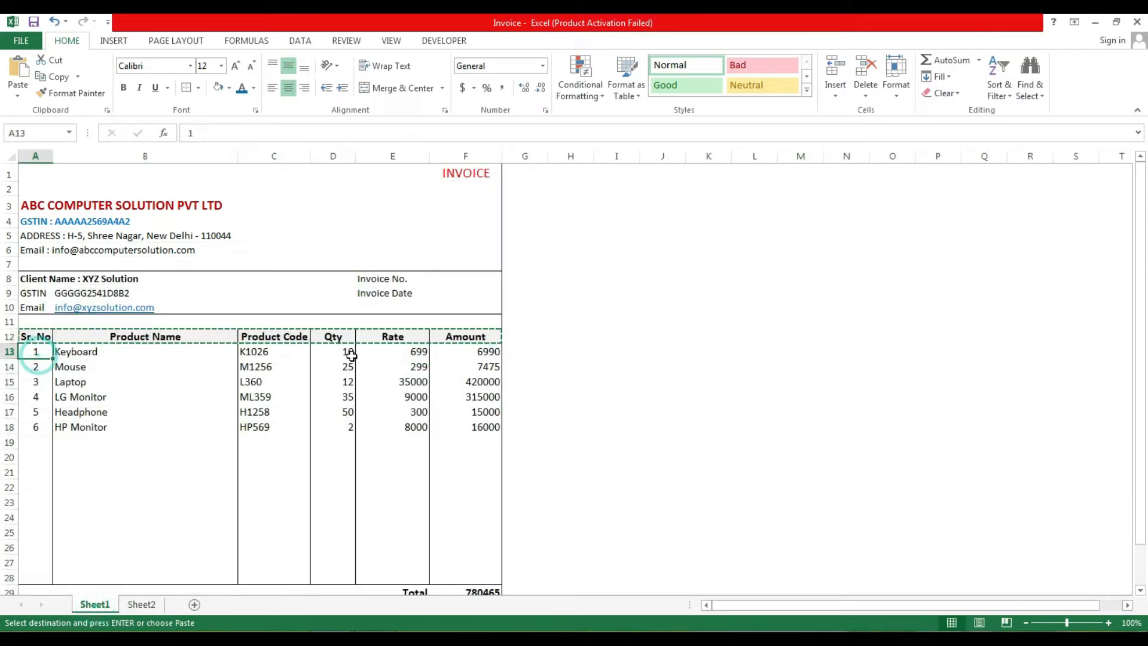
{"action": "left_click", "coordinate": [140, 605]}
{"action": "left_click_drag", "start_coordinate": [46, 357], "coordinate": [43, 567]}
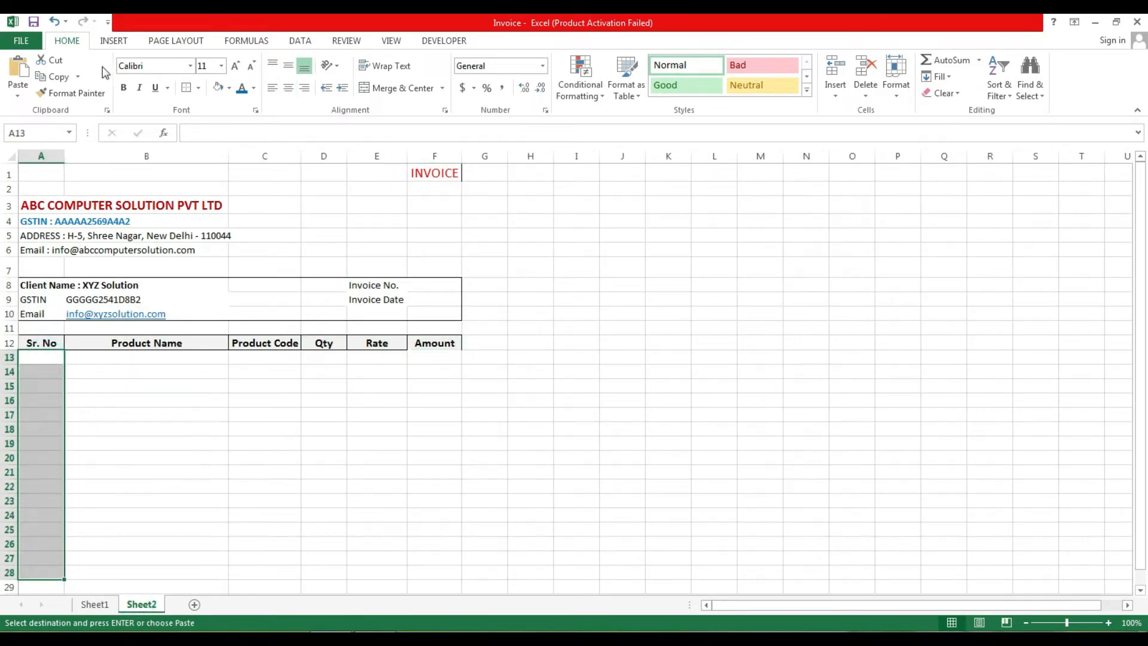
{"action": "left_click", "coordinate": [199, 89]}
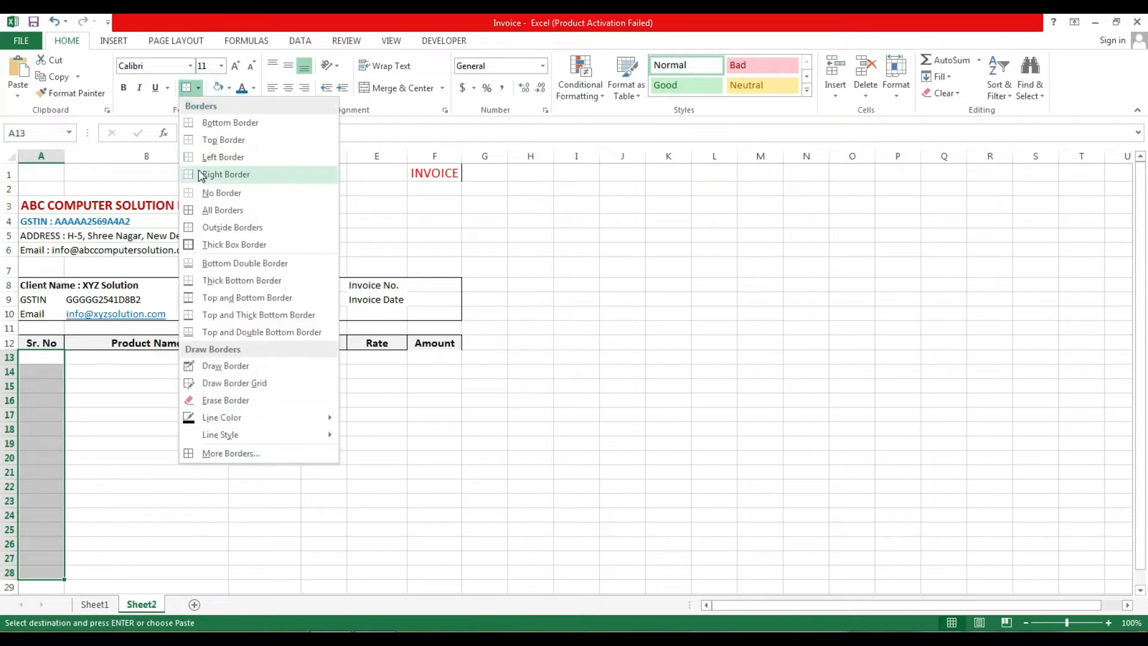
{"action": "left_click", "coordinate": [215, 227]}
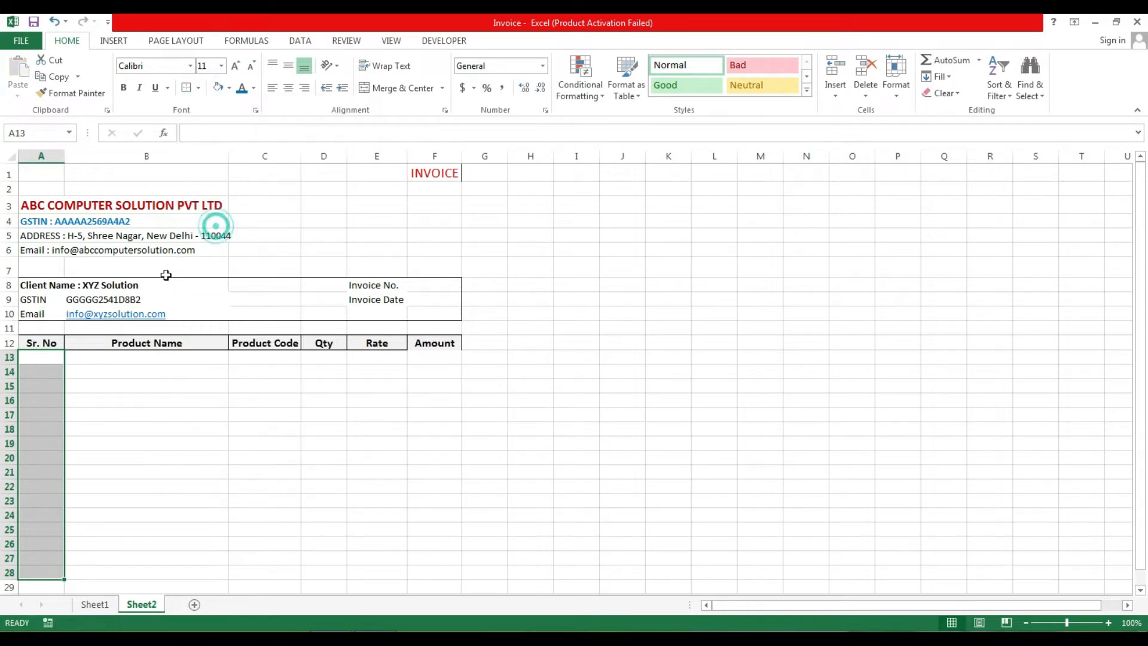
Apply outside borders separately to the Product Name cells B13:B28 and the Product Code cells C13:C28
{"action": "left_click_drag", "start_coordinate": [121, 358], "coordinate": [122, 576]}
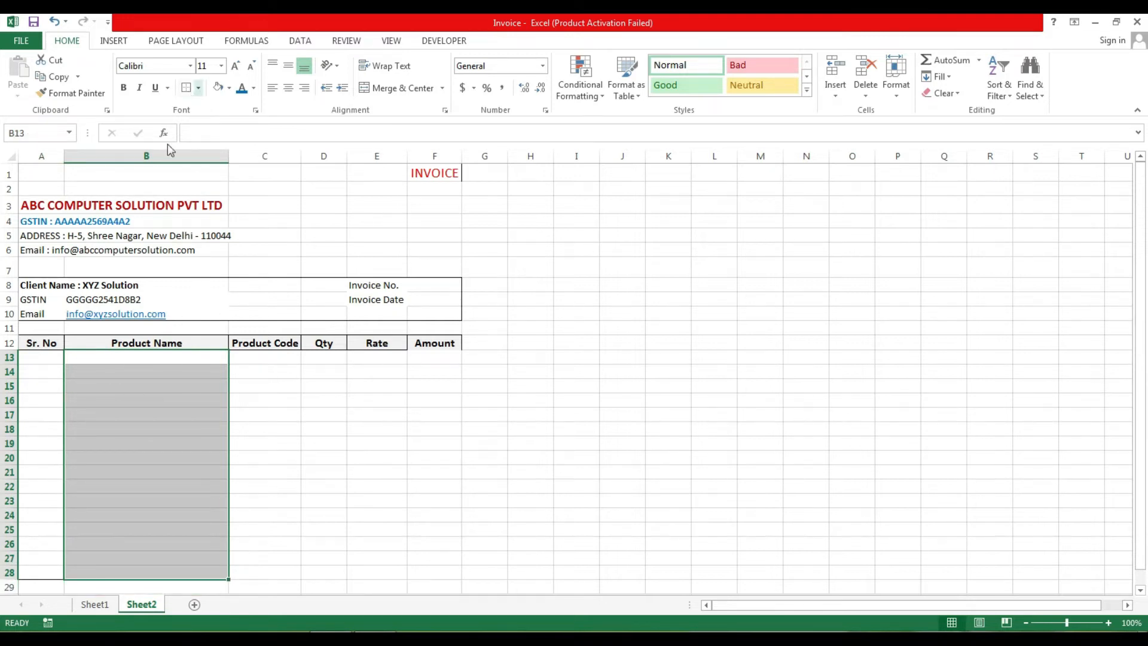
{"action": "left_click", "coordinate": [199, 87]}
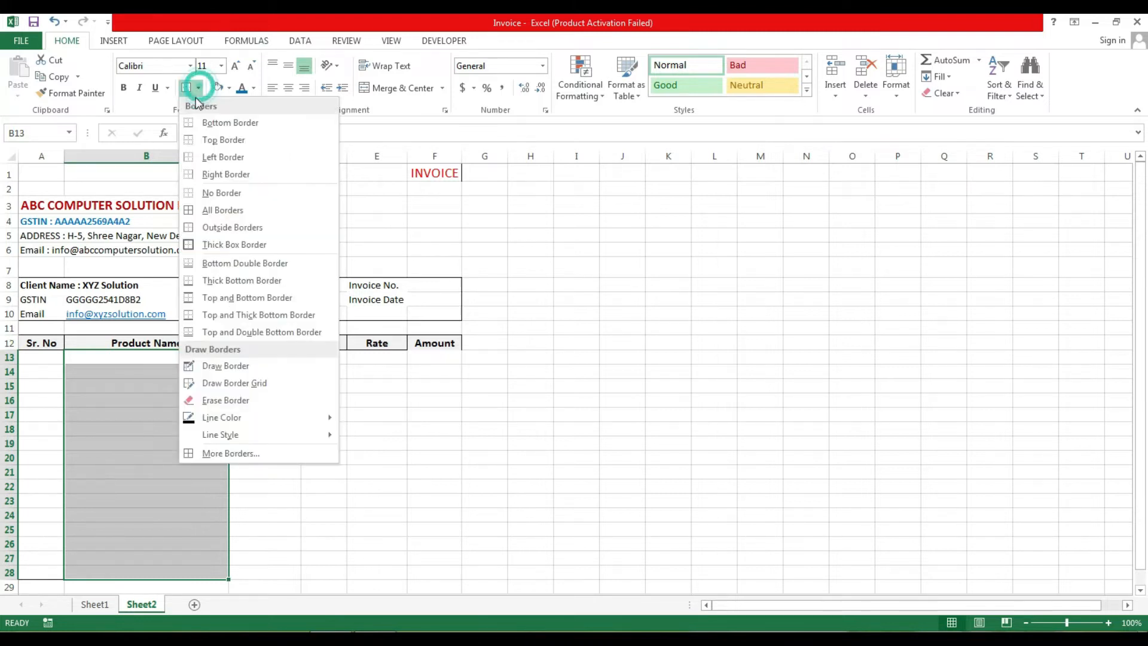
{"action": "left_click", "coordinate": [232, 227]}
{"action": "left_click_drag", "start_coordinate": [277, 357], "coordinate": [278, 571]}
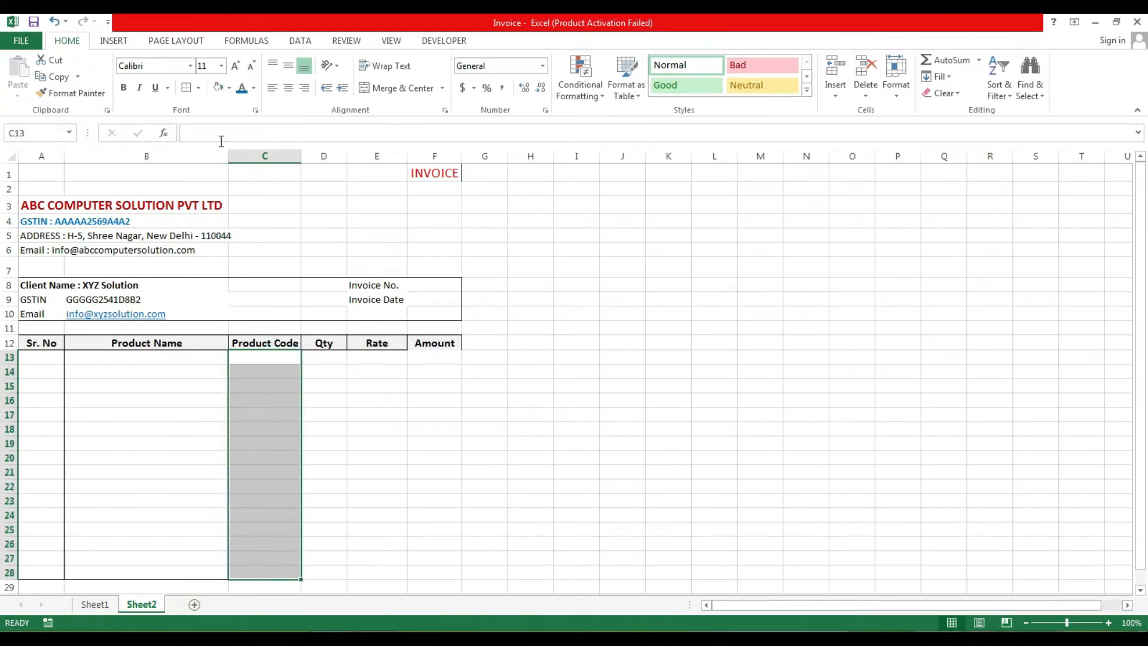
{"action": "left_click", "coordinate": [199, 88]}
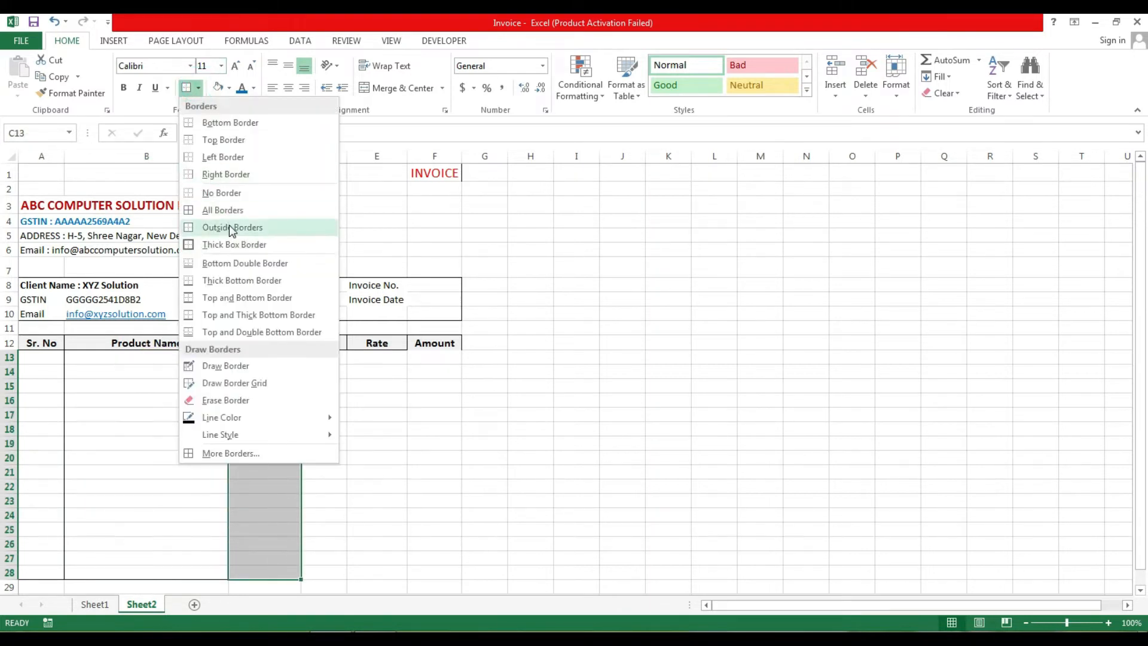
{"action": "left_click", "coordinate": [229, 225]}
Apply outside borders separately to the Qty cells D13:D28, the Rate cells E13:E28, and the Amount cells F13:F28
{"action": "left_click_drag", "start_coordinate": [331, 359], "coordinate": [342, 571]}
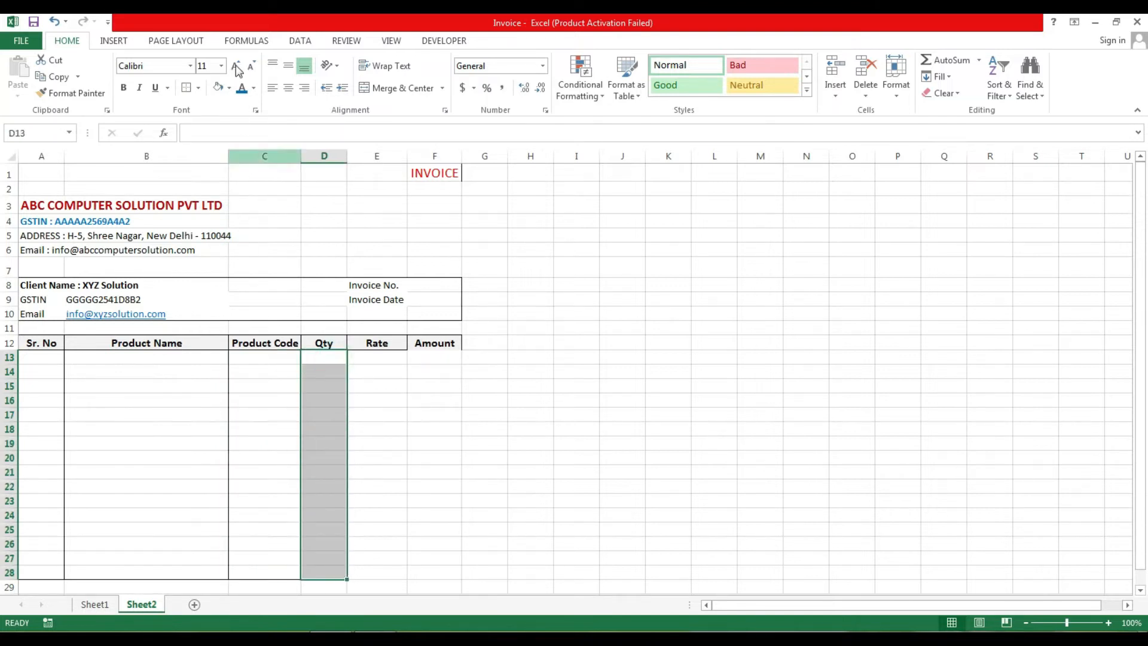
{"action": "left_click", "coordinate": [198, 88]}
{"action": "left_click", "coordinate": [232, 226]}
{"action": "left_click_drag", "start_coordinate": [380, 359], "coordinate": [389, 572]}
{"action": "left_click", "coordinate": [185, 88]}
{"action": "left_click_drag", "start_coordinate": [419, 358], "coordinate": [435, 574]}
{"action": "left_click", "coordinate": [184, 89]}
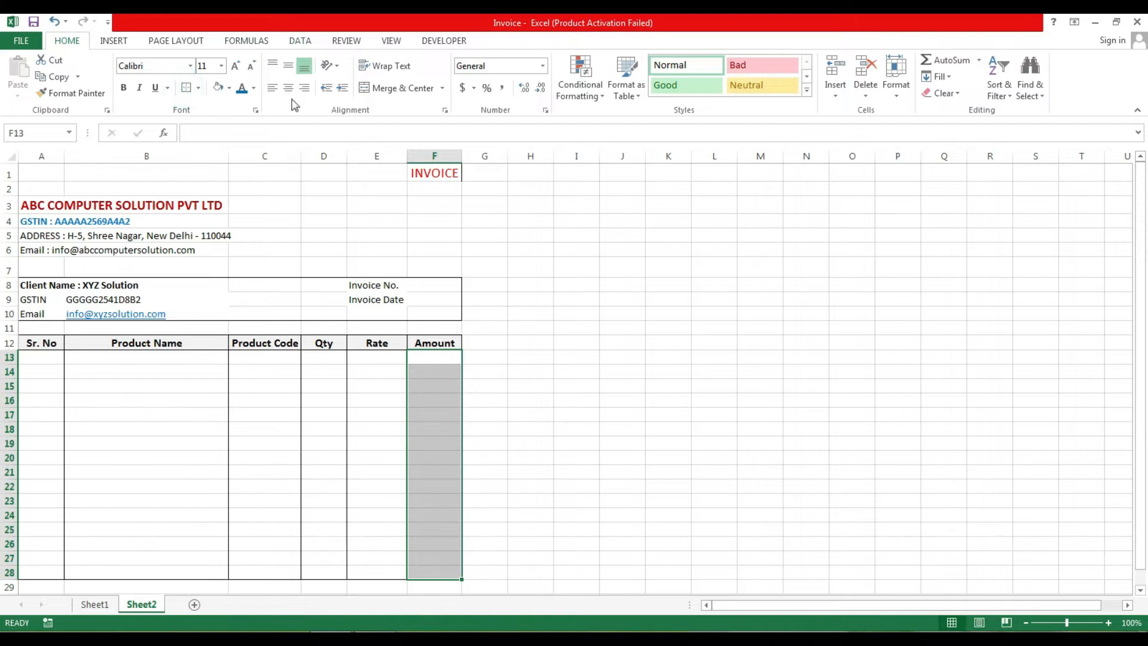
{"action": "left_click", "coordinate": [308, 457]}
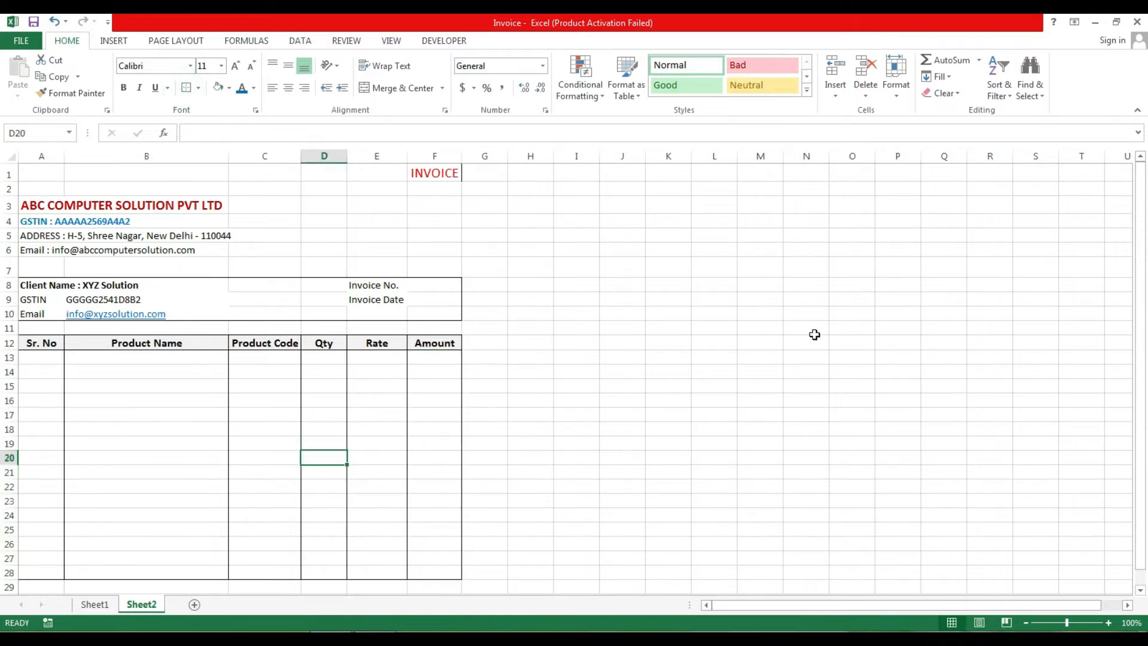
{"action": "left_click", "coordinate": [217, 302]}
{"action": "left_click", "coordinate": [231, 301]}
{"action": "left_click", "coordinate": [298, 285]}
Examine the item rows and the total and tax rows on Sheet1, and return to Sheet2
{"action": "scroll", "coordinate": [323, 311], "scroll_direction": "down", "scroll_amount": 2}
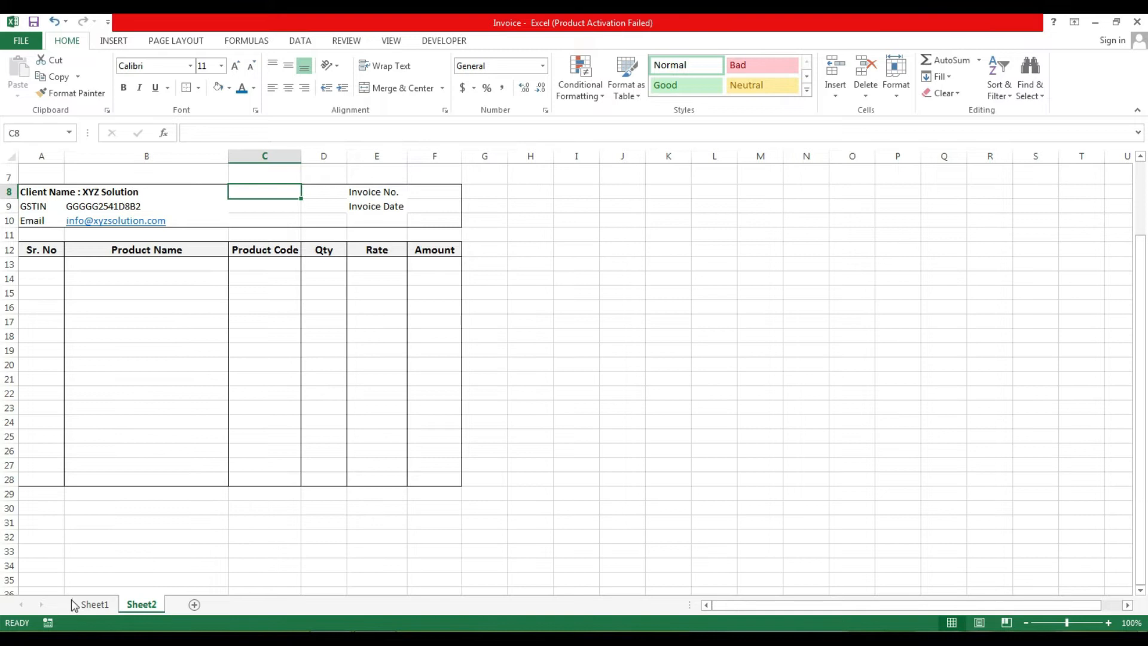
{"action": "left_click", "coordinate": [87, 604]}
{"action": "scroll", "coordinate": [309, 349], "scroll_direction": "down", "scroll_amount": 4}
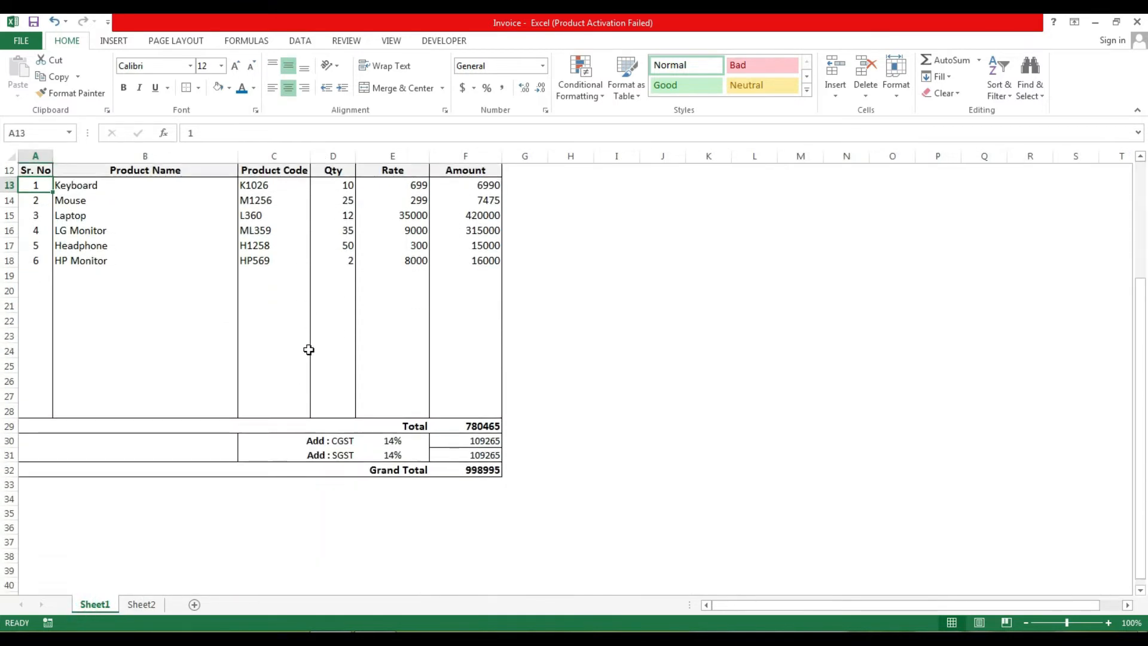
{"action": "scroll", "coordinate": [308, 349], "scroll_direction": "down", "scroll_amount": 1}
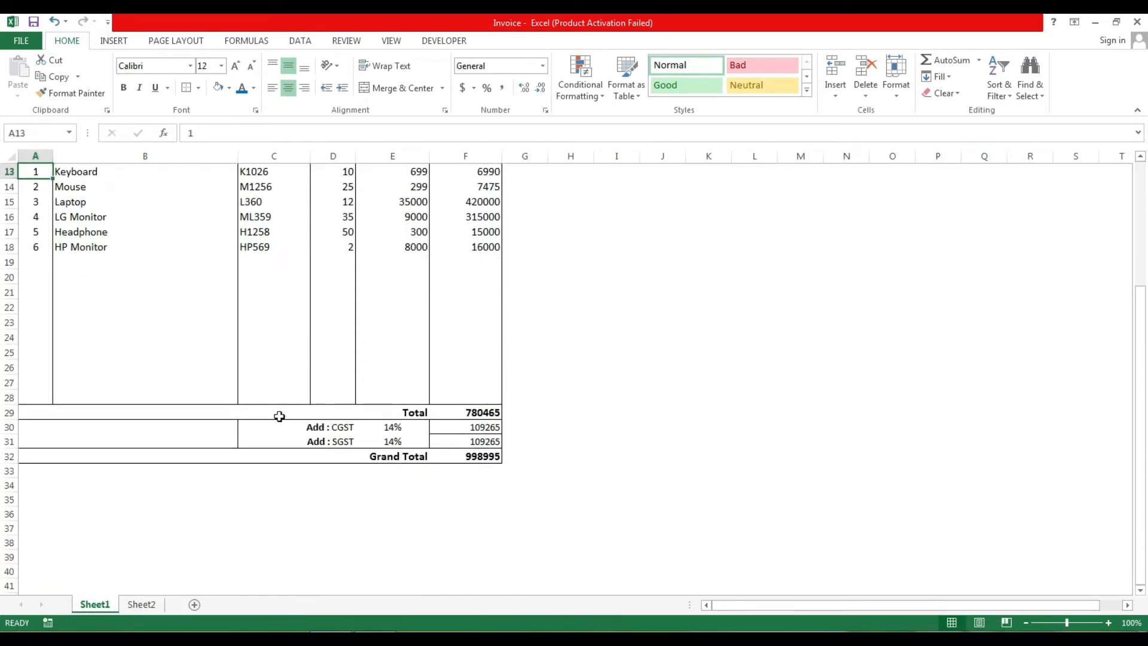
{"action": "scroll", "coordinate": [221, 307], "scroll_direction": "up", "scroll_amount": 1}
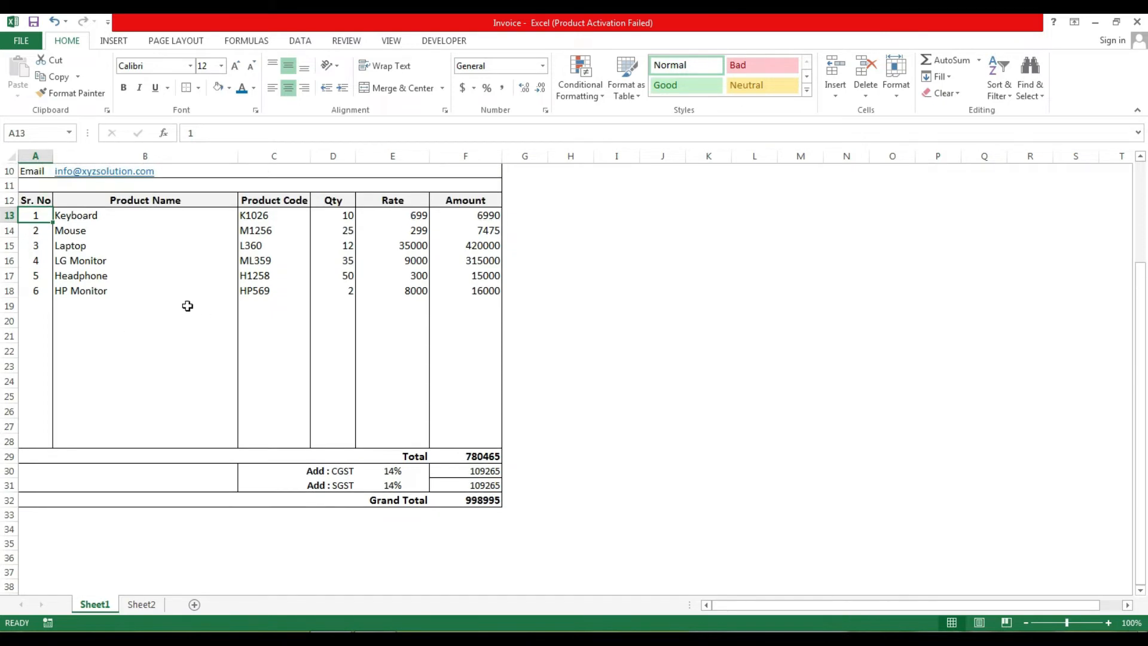
{"action": "left_click", "coordinate": [84, 215]}
{"action": "left_click_drag", "start_coordinate": [79, 229], "coordinate": [467, 431]}
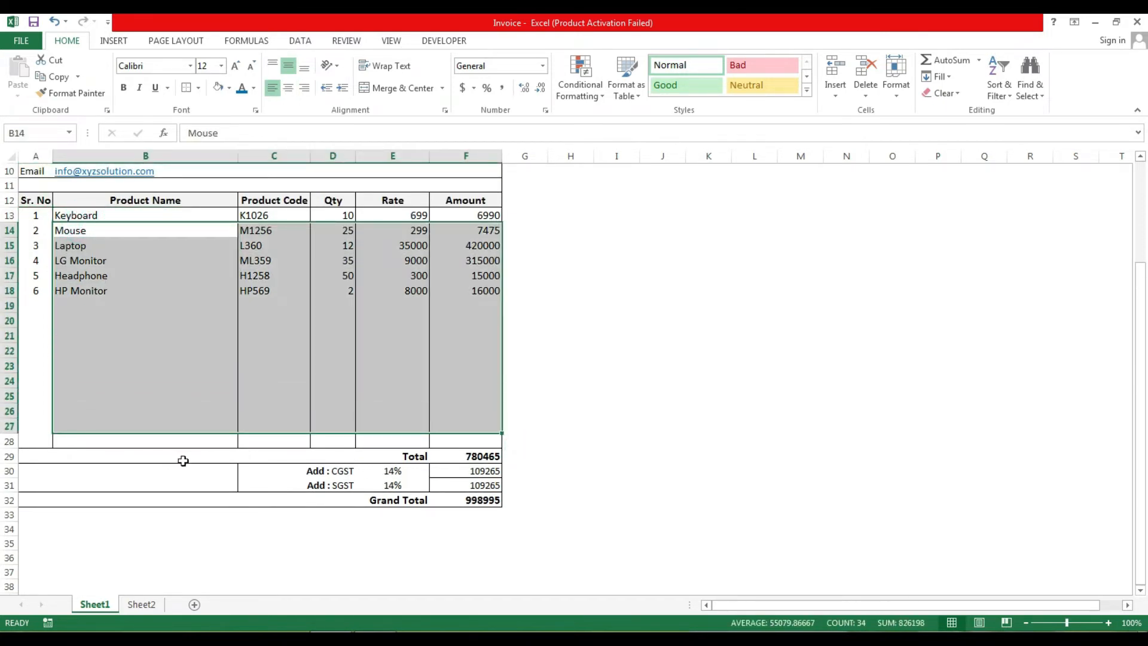
{"action": "left_click", "coordinate": [126, 609]}
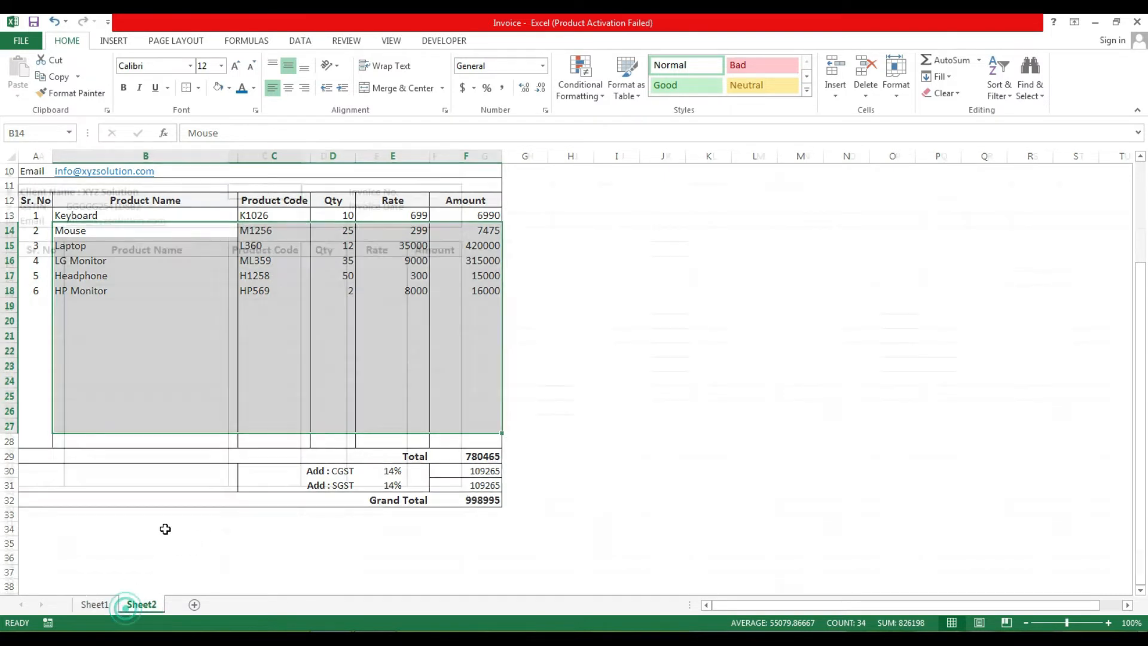
Enter the label Total in cell E29 on Sheet2, following the total row on Sheet1
{"action": "left_click", "coordinate": [78, 491]}
{"action": "left_click_drag", "start_coordinate": [36, 492], "coordinate": [428, 498]}
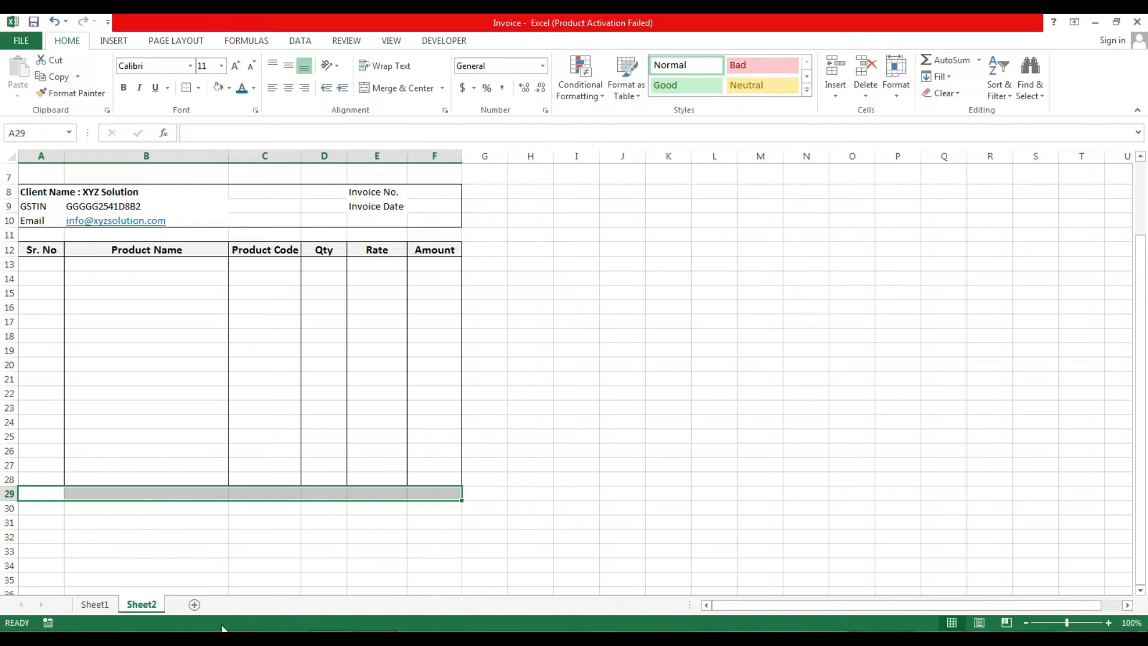
{"action": "left_click", "coordinate": [92, 608]}
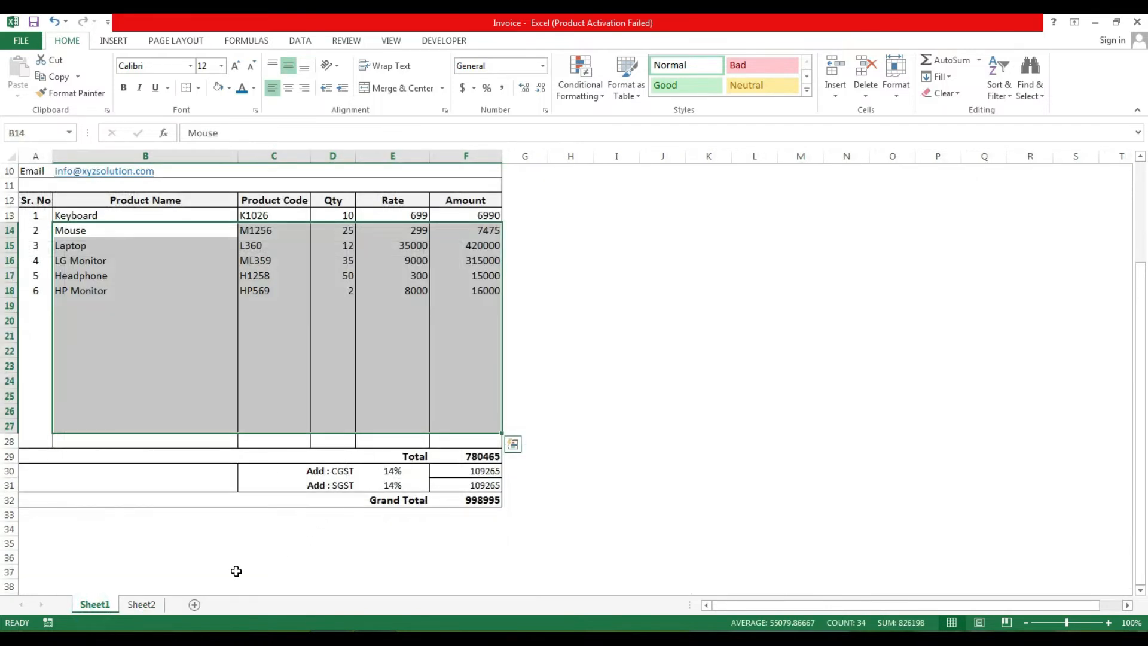
{"action": "left_click", "coordinate": [142, 604]}
{"action": "left_click", "coordinate": [359, 493]}
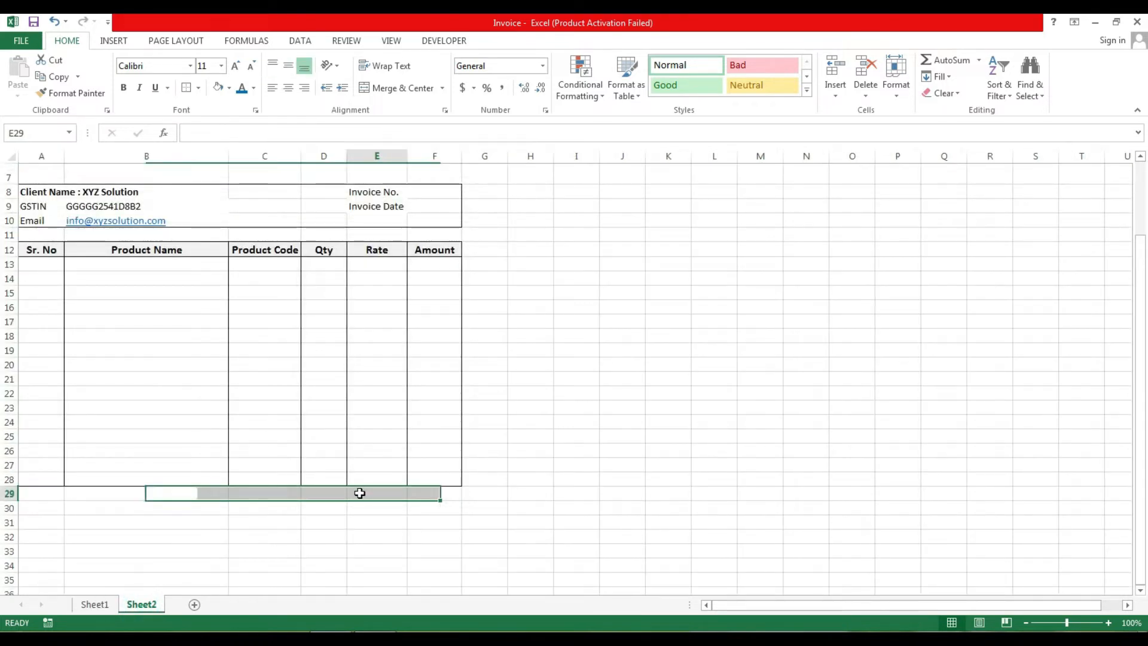
{"action": "type", "text": "Total"}
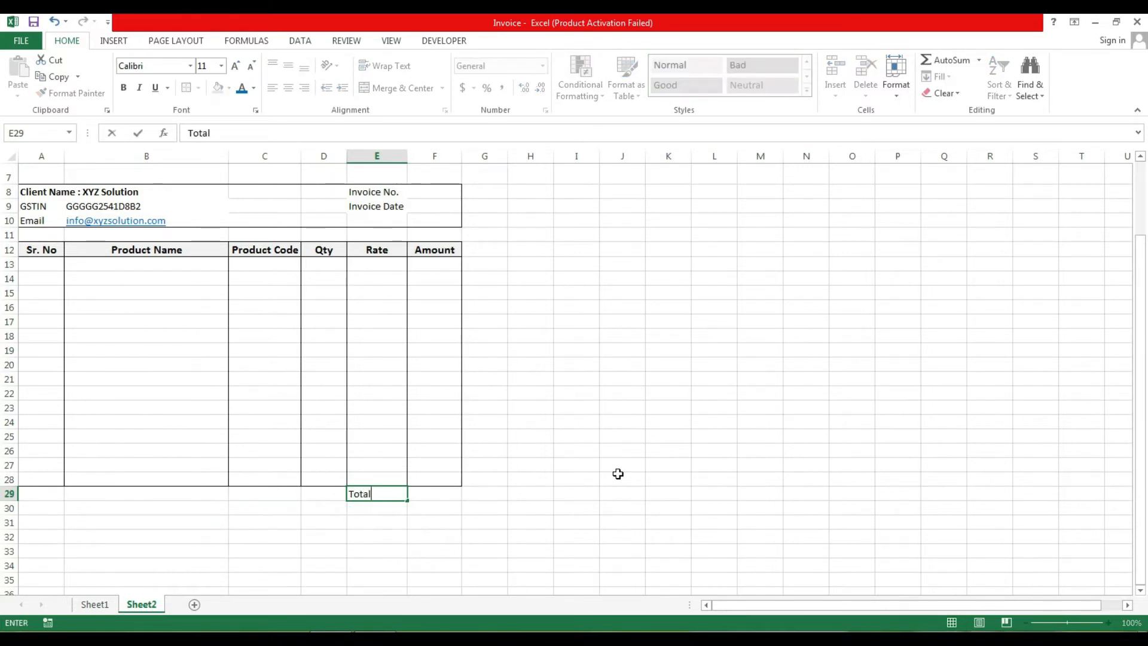
{"action": "key", "text": "Tab"}
Format the Total label in E29 as bold, size 12 and right-aligned
{"action": "left_click", "coordinate": [375, 493]}
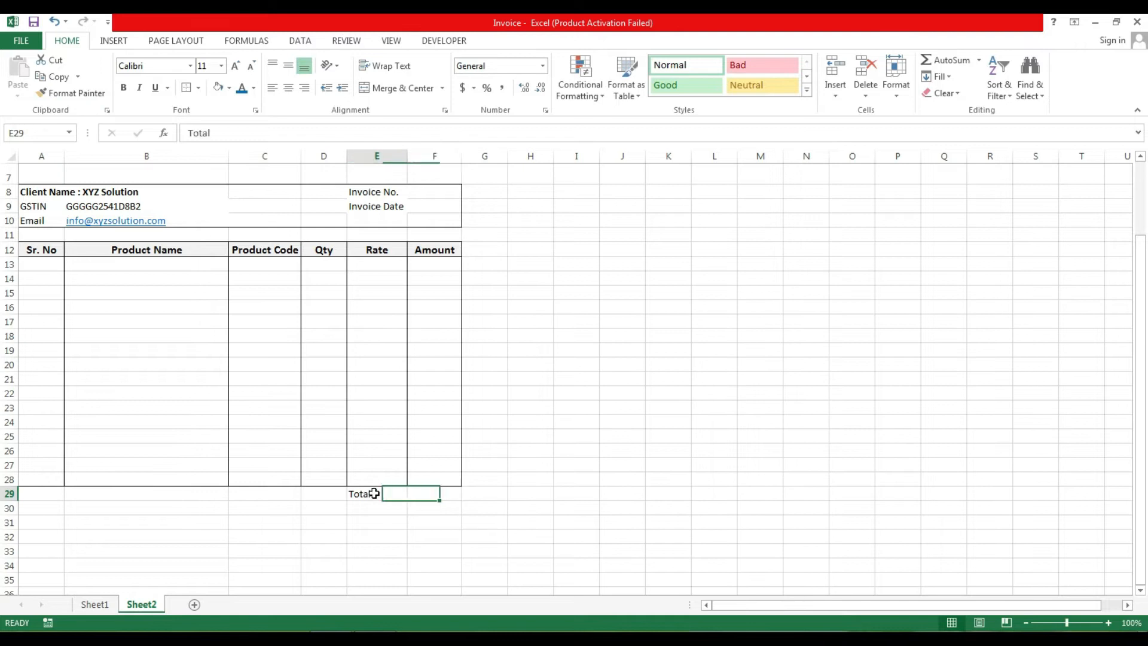
{"action": "left_click", "coordinate": [235, 65]}
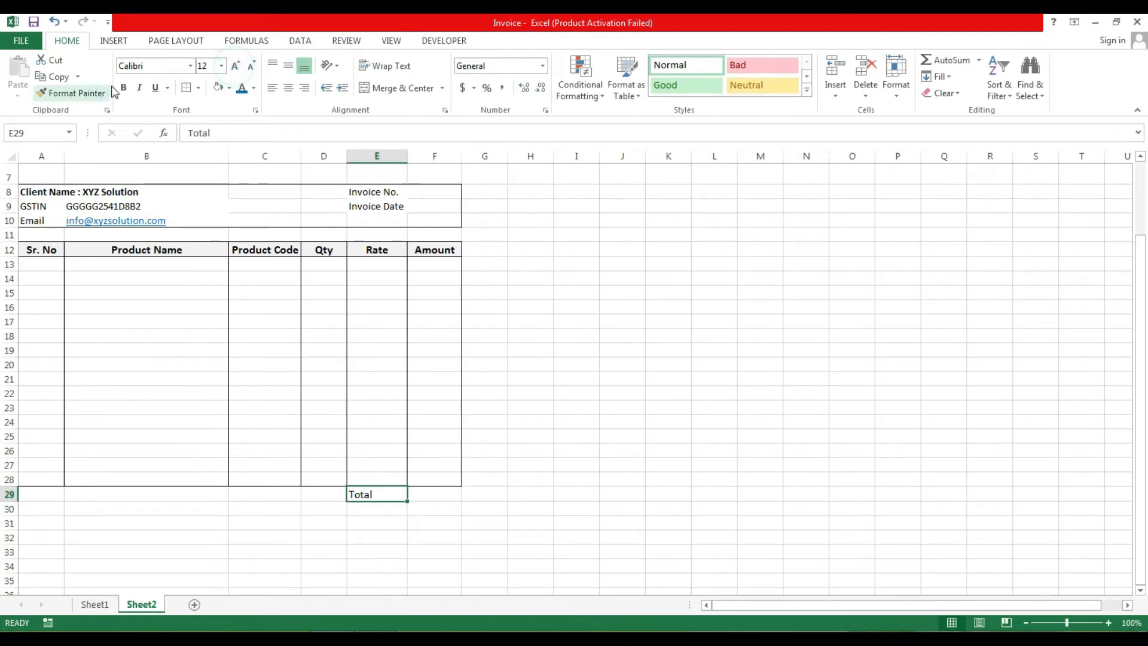
{"action": "left_click", "coordinate": [123, 87]}
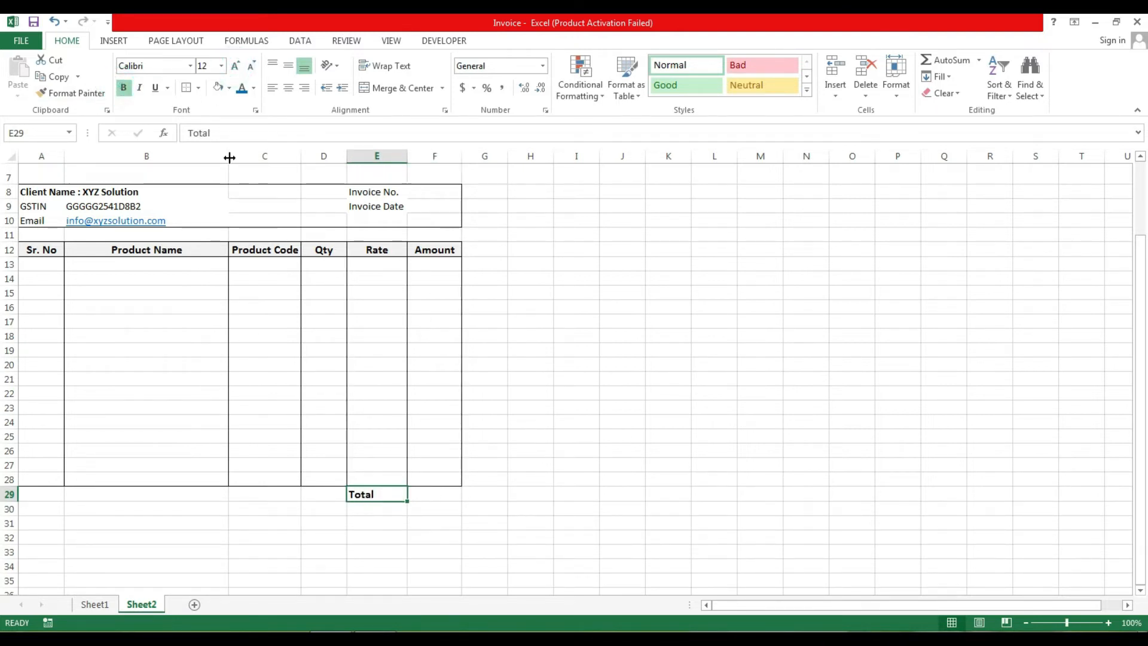
{"action": "left_click", "coordinate": [304, 87]}
Format the total amount cell F29 as bold, size 12 and right-aligned
{"action": "left_click", "coordinate": [442, 495]}
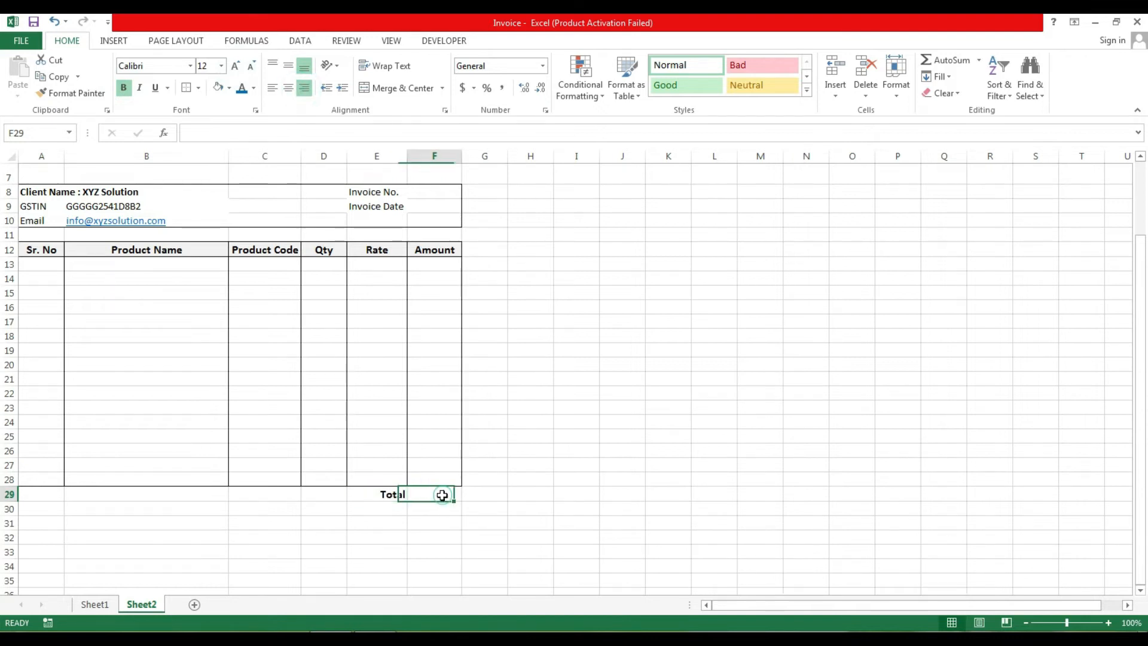
{"action": "left_click", "coordinate": [123, 87]}
{"action": "left_click", "coordinate": [236, 66]}
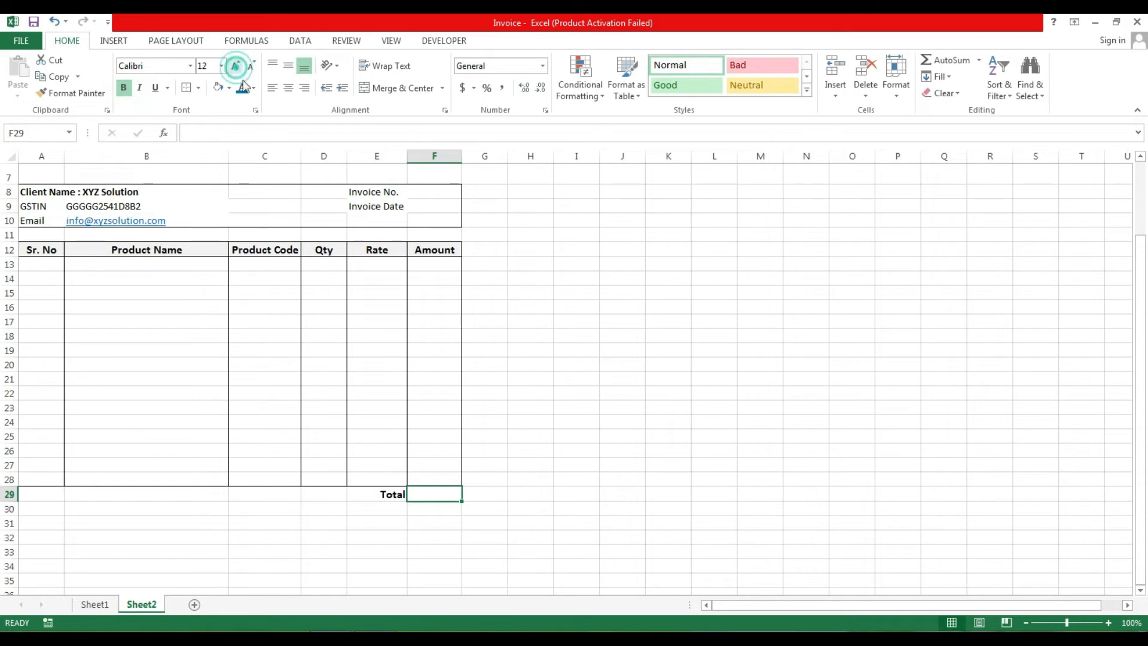
{"action": "left_click", "coordinate": [305, 88]}
{"action": "left_click", "coordinate": [422, 495]}
Examine the total row and the empty merged block beneath it on Sheet1, and return to Sheet2
{"action": "left_click", "coordinate": [95, 605]}
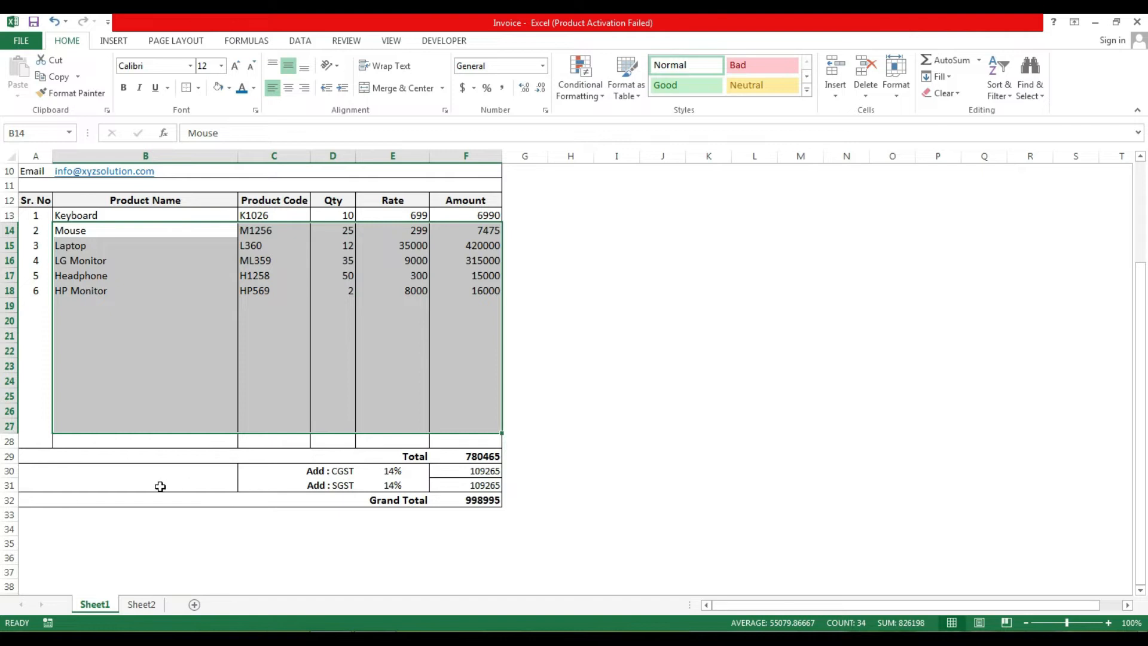
{"action": "left_click", "coordinate": [30, 401]}
{"action": "left_click", "coordinate": [37, 457]}
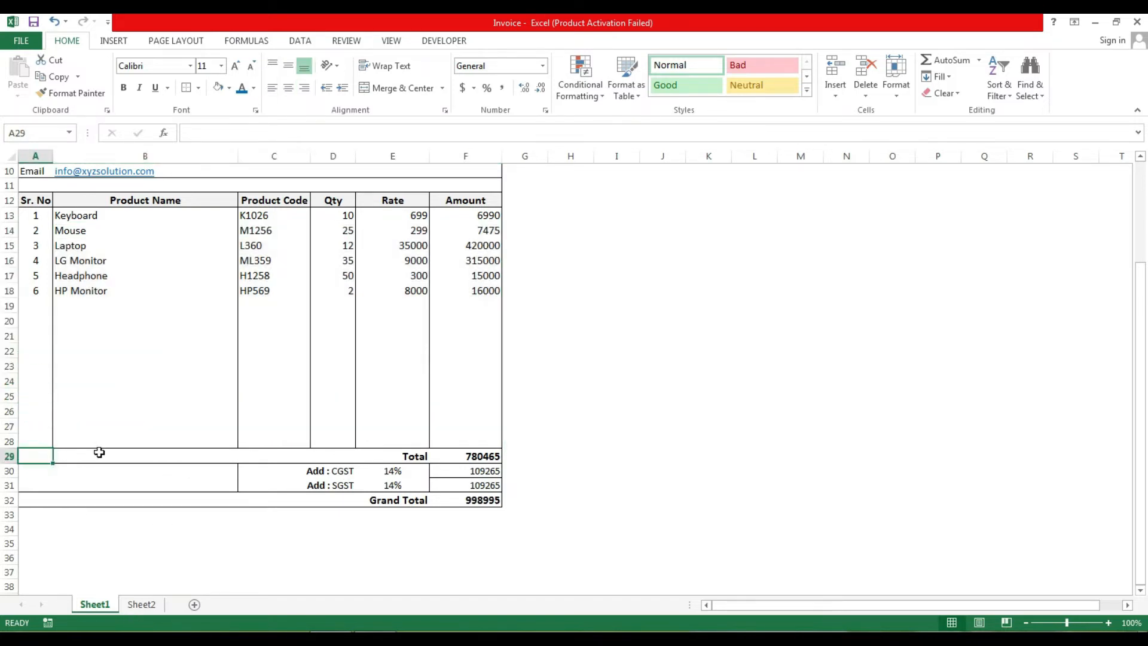
{"action": "left_click", "coordinate": [99, 452]}
{"action": "left_click", "coordinate": [43, 481]}
{"action": "left_click", "coordinate": [45, 456]}
{"action": "left_click_drag", "start_coordinate": [140, 458], "coordinate": [115, 476]}
{"action": "left_click", "coordinate": [116, 477]}
{"action": "left_click", "coordinate": [142, 605]}
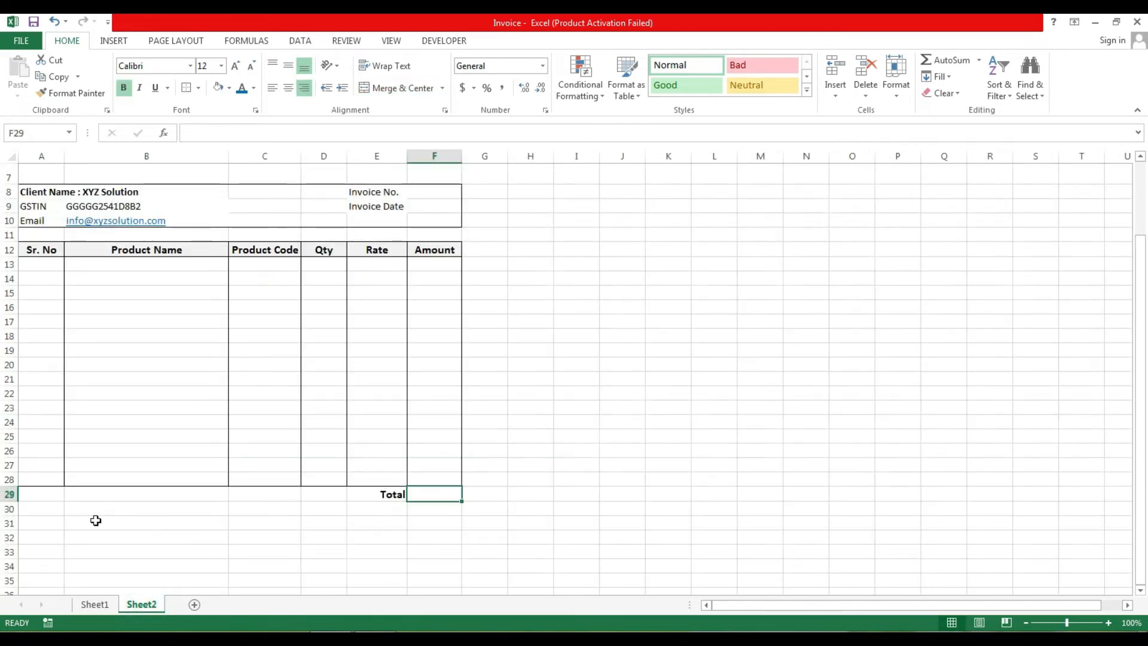
Merge and center A30:B31 and C30:D31 as two separate blocks on Sheet2, following the Sheet1 tax rows
{"action": "left_click_drag", "start_coordinate": [47, 508], "coordinate": [109, 525]}
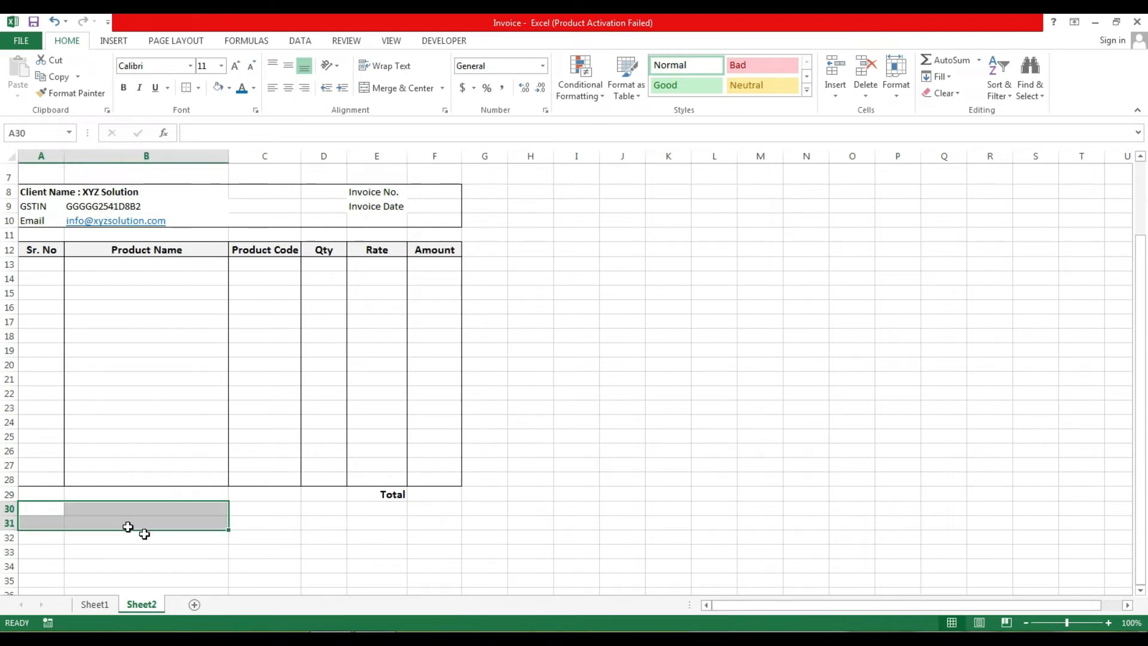
{"action": "left_click", "coordinate": [396, 89]}
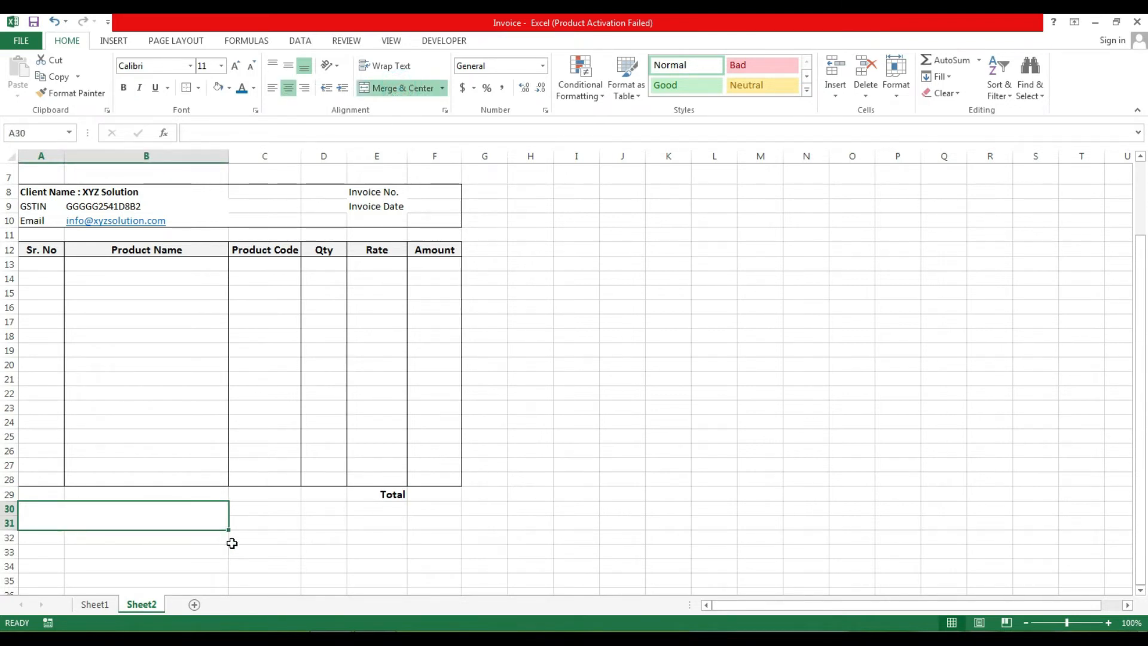
{"action": "left_click", "coordinate": [95, 604]}
{"action": "left_click", "coordinate": [276, 478]}
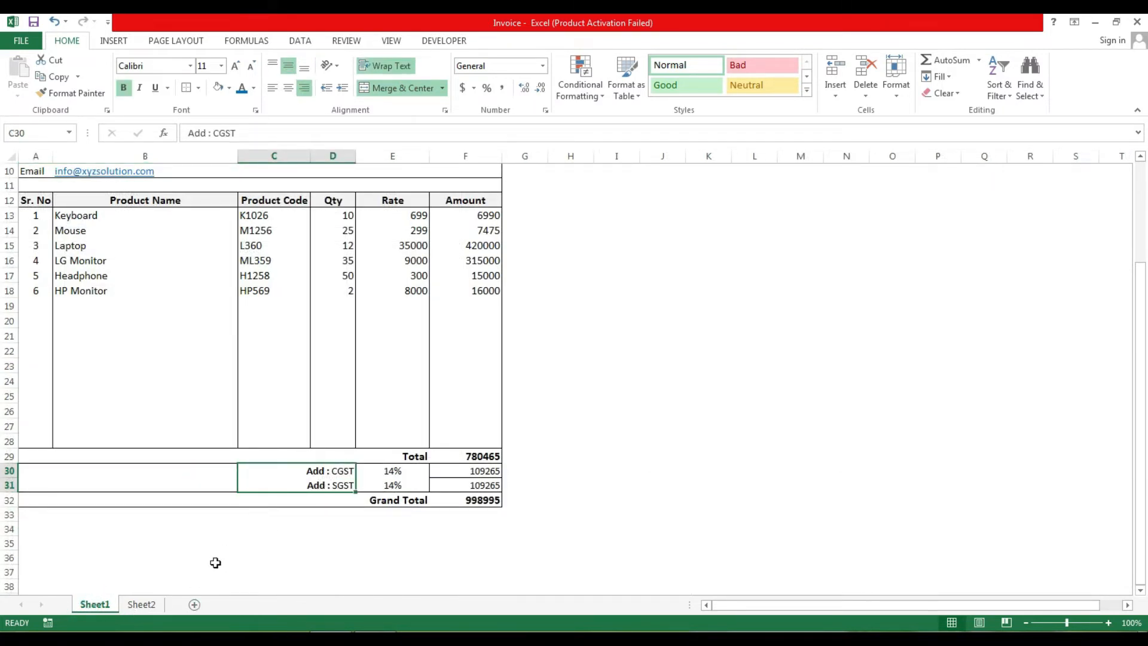
{"action": "left_click", "coordinate": [142, 606]}
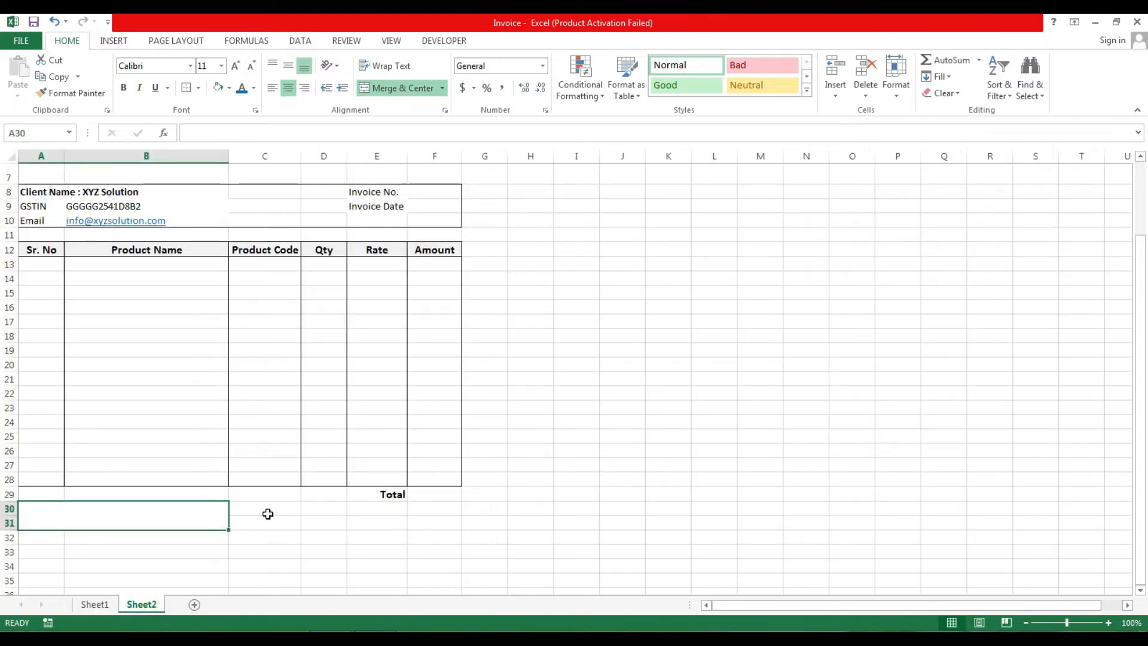
{"action": "left_click_drag", "start_coordinate": [264, 509], "coordinate": [309, 524]}
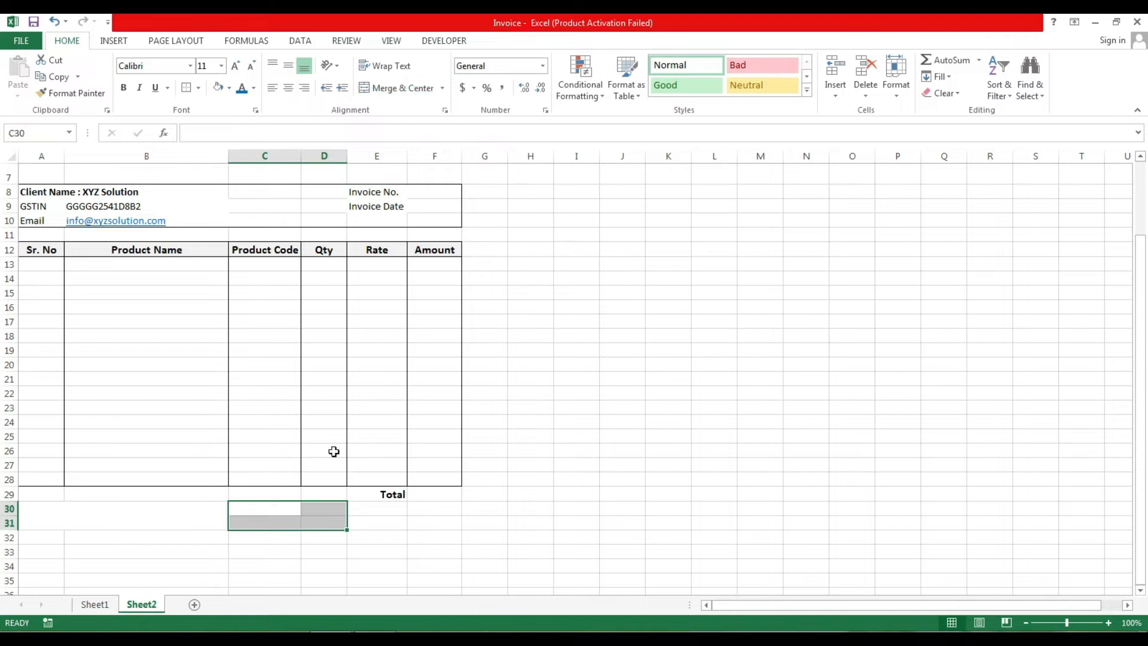
{"action": "left_click", "coordinate": [407, 88]}
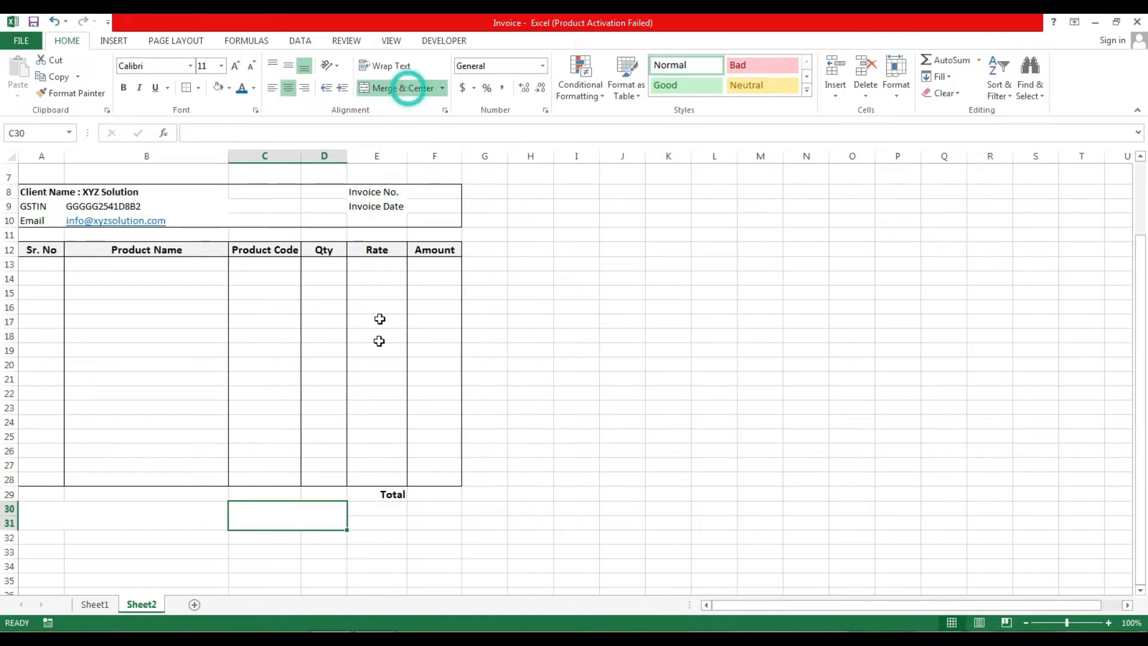
Enter "Add : CGST" and "Add : SGST" on two lines in the merged cell C30:D31 and right-align the text
{"action": "double_click", "coordinate": [277, 514]}
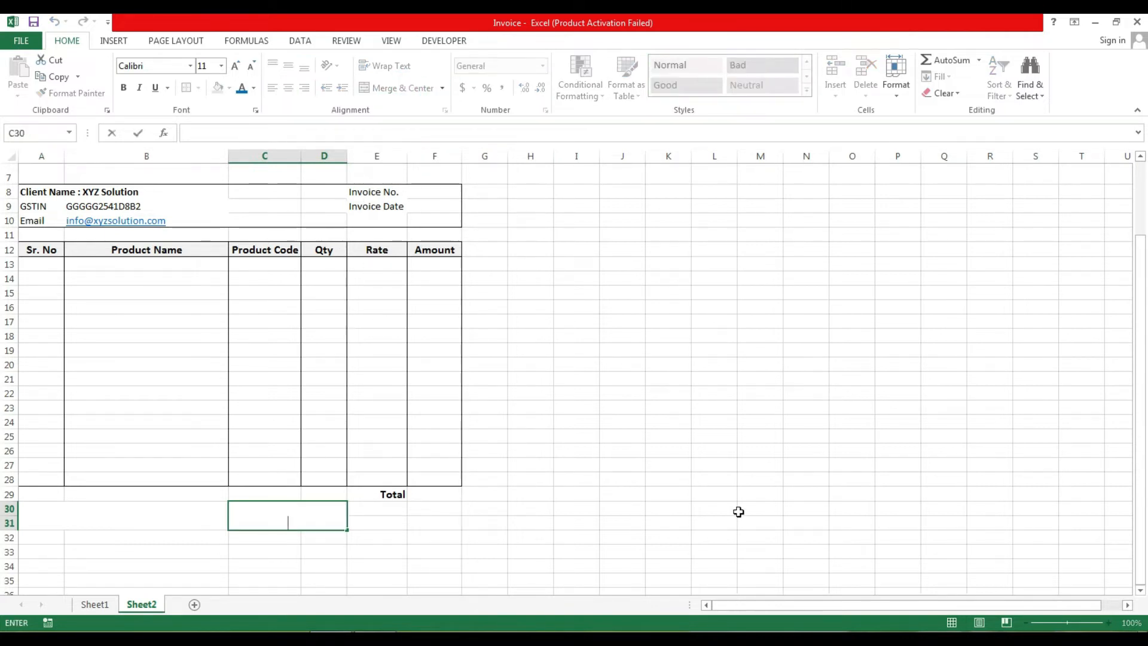
{"action": "type", "text": "Add"}
{"action": "type", "text": ": CGST"}
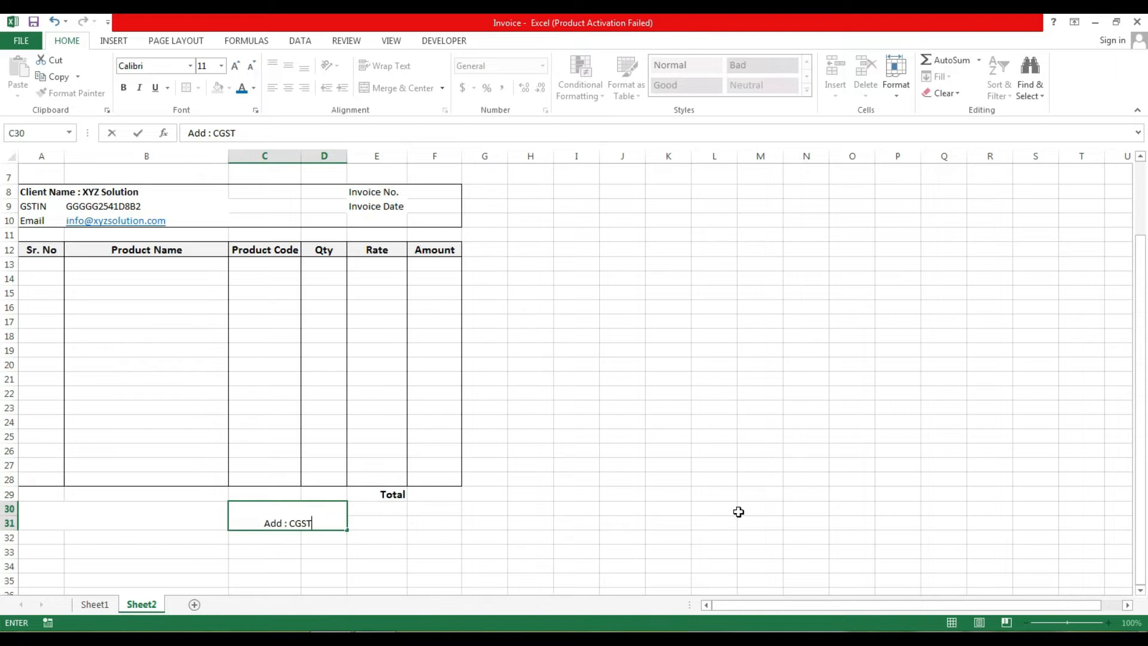
{"action": "key", "text": "alt"}
{"action": "key", "text": "alt+Return"}
{"action": "type", "text": "Add : SGST"}
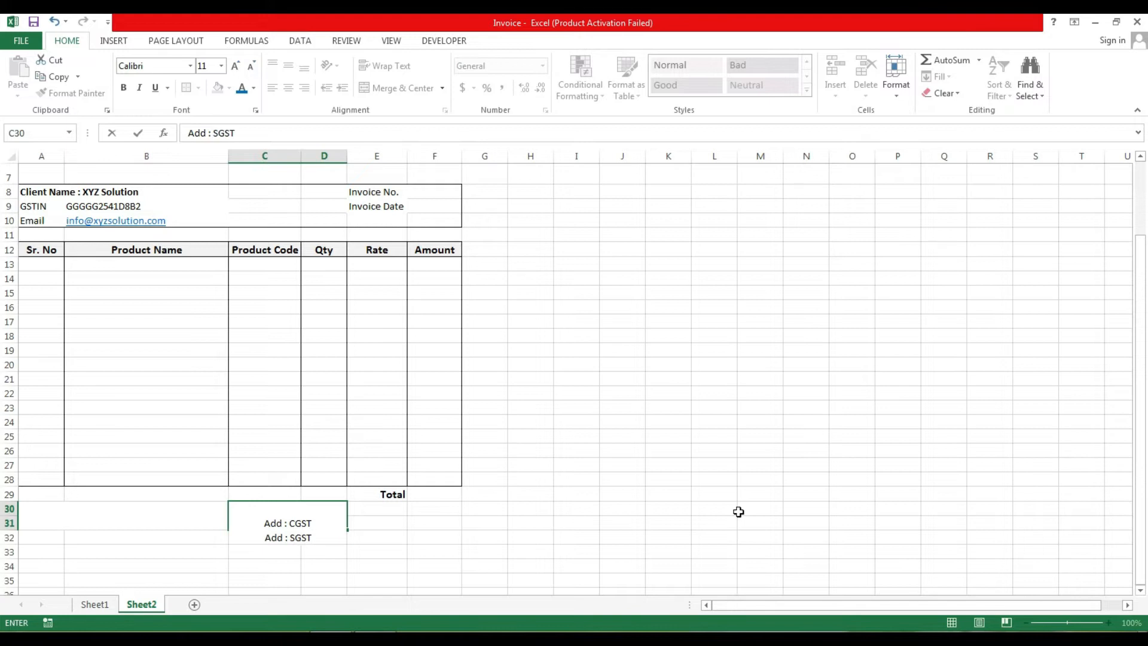
{"action": "key", "text": "Tab"}
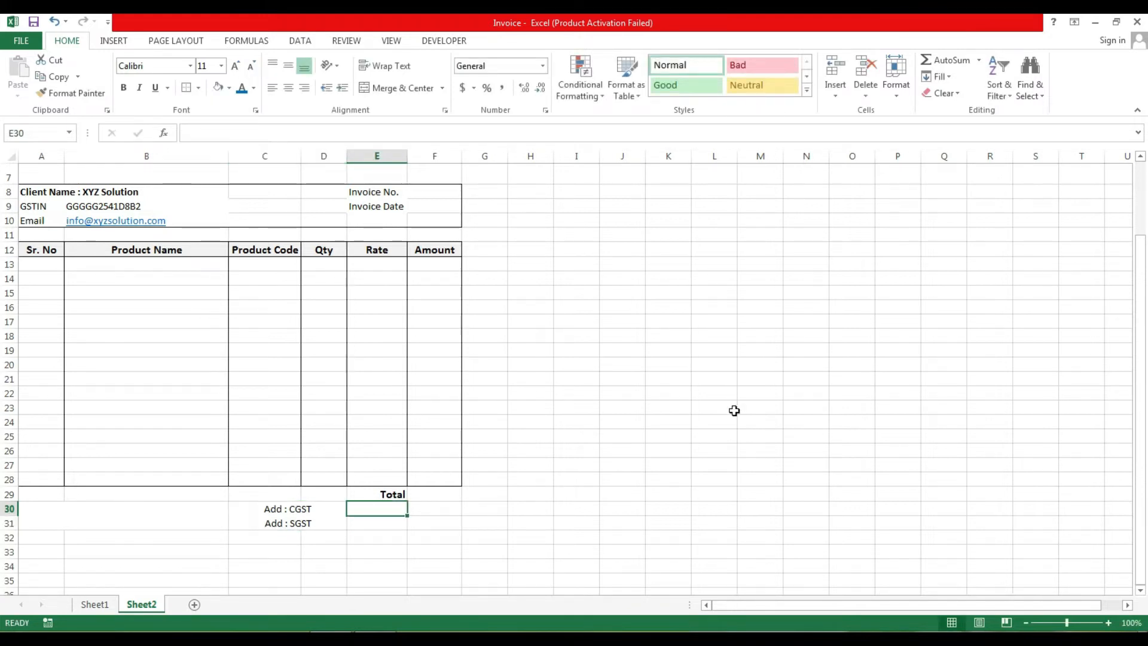
{"action": "left_click", "coordinate": [286, 508]}
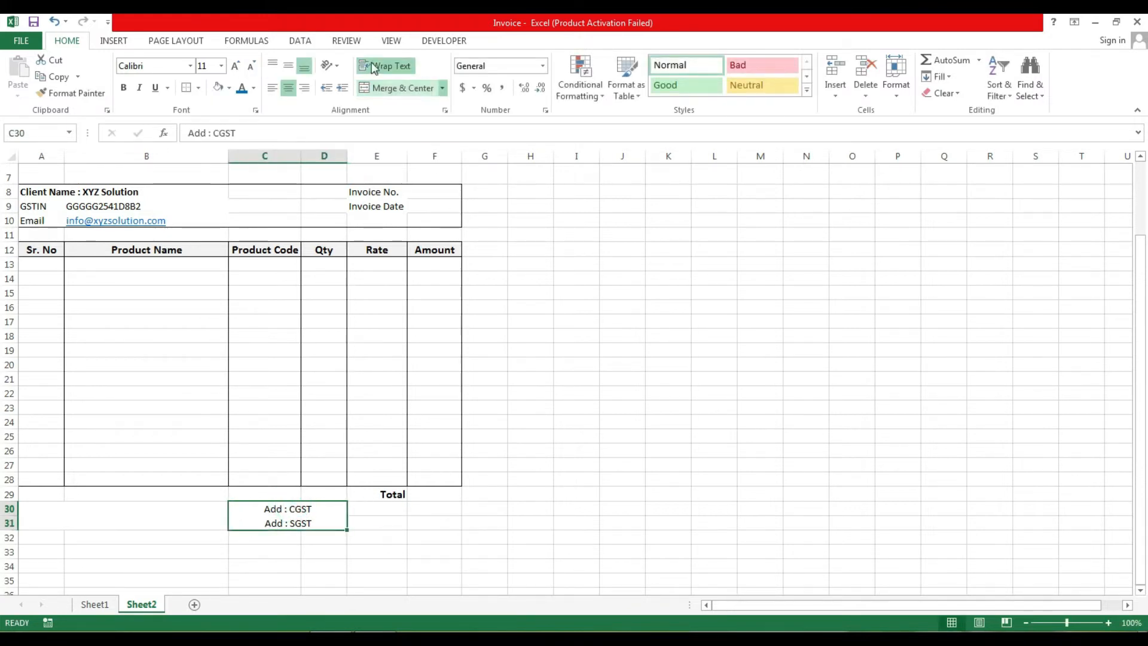
{"action": "left_click", "coordinate": [304, 89]}
Enter a tax rate of 14% in E30 for CGST and 14% in E31 for SGST
{"action": "left_click", "coordinate": [380, 511]}
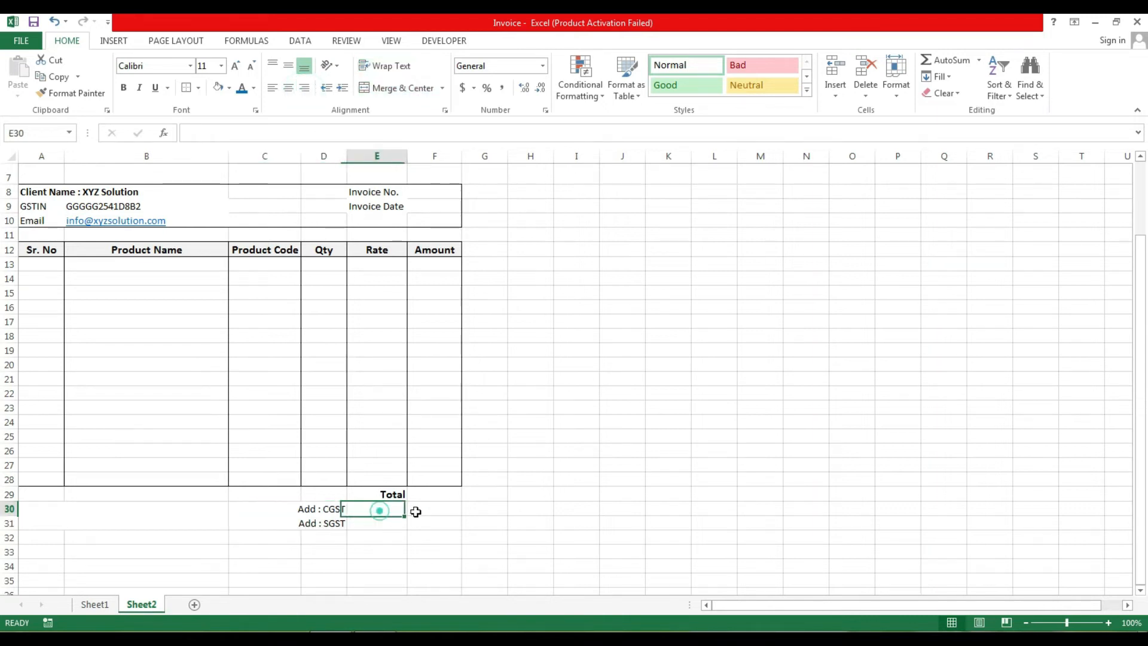
{"action": "type", "text": "14"}
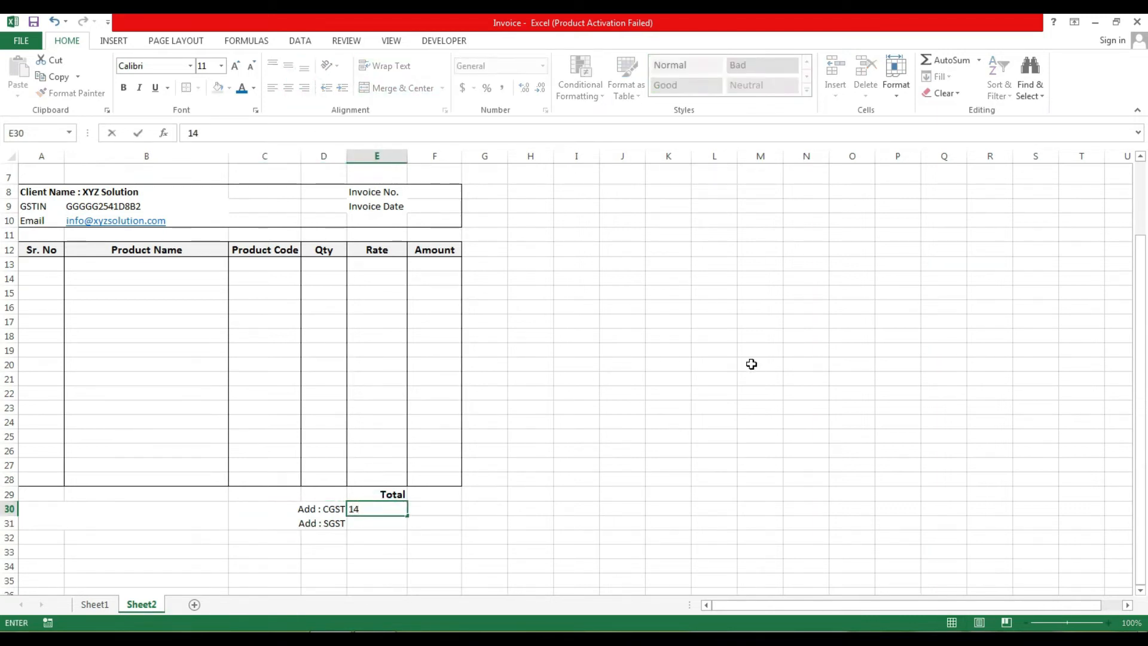
{"action": "key", "text": "Return"}
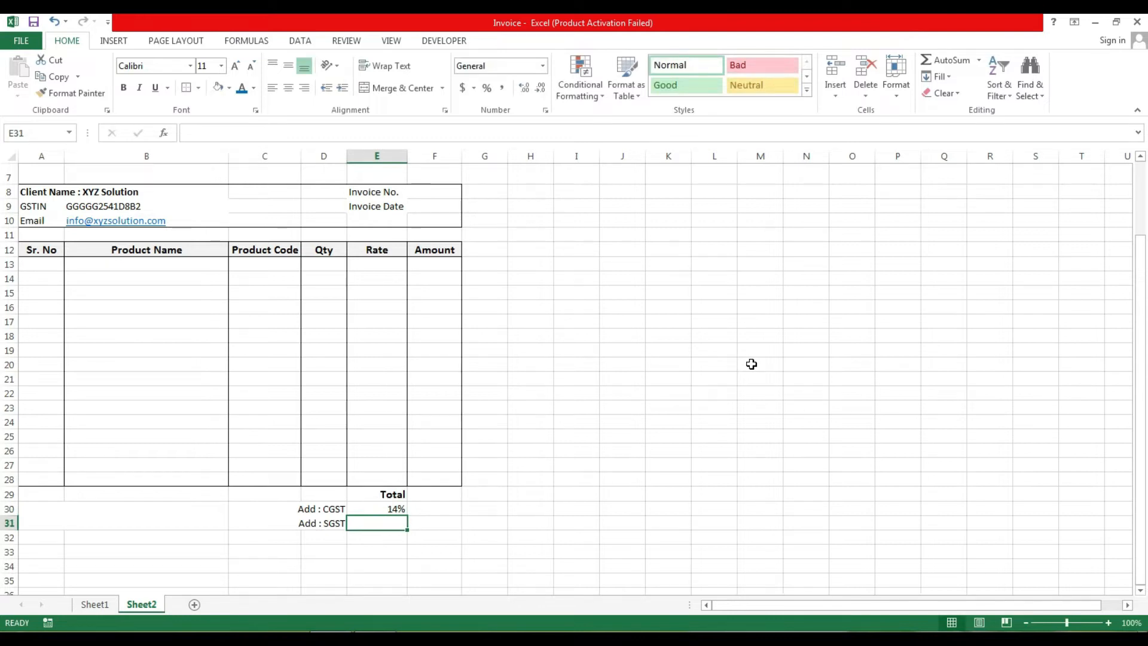
{"action": "type", "text": "14"}
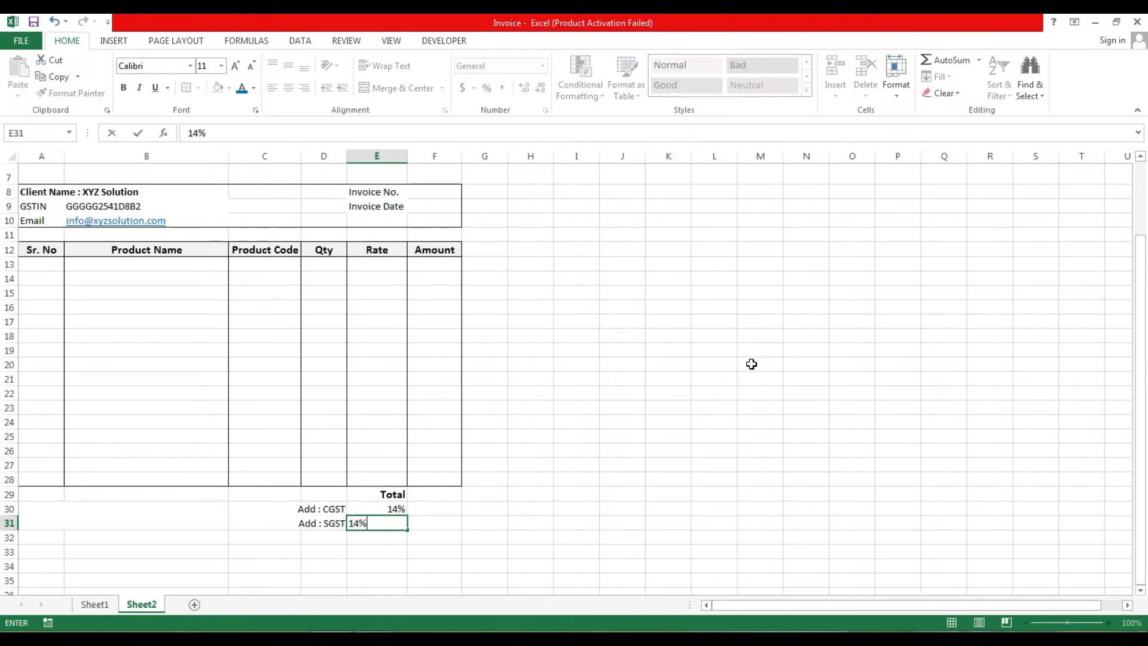
{"action": "key", "text": "Return"}
{"action": "key", "text": "Up"}
{"action": "key", "text": "Up"}
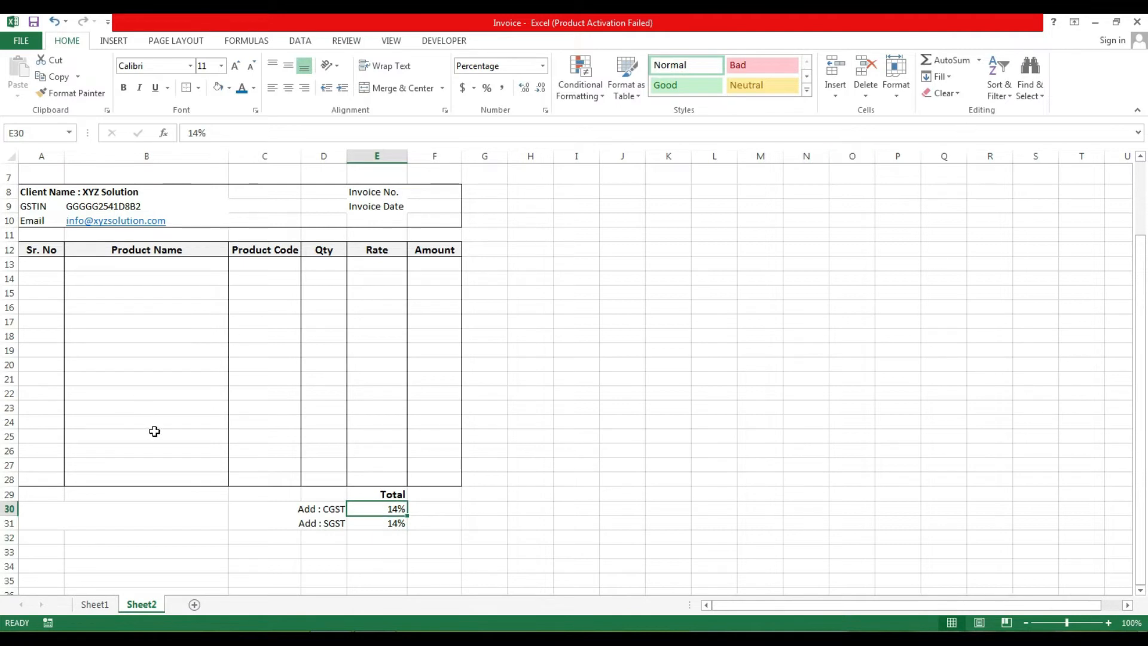
Apply outside borders separately to the merged block A30:B31, the tax cells C30:E31, and the tax amount cells F30:F31
{"action": "left_click", "coordinate": [84, 509]}
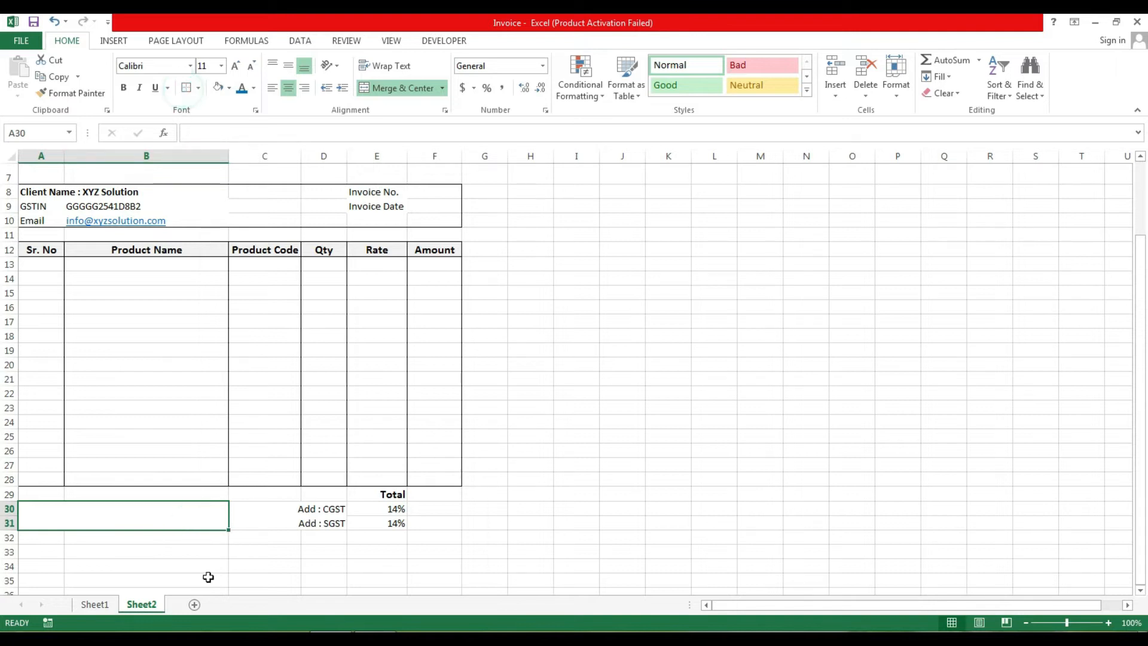
{"action": "left_click", "coordinate": [251, 507]}
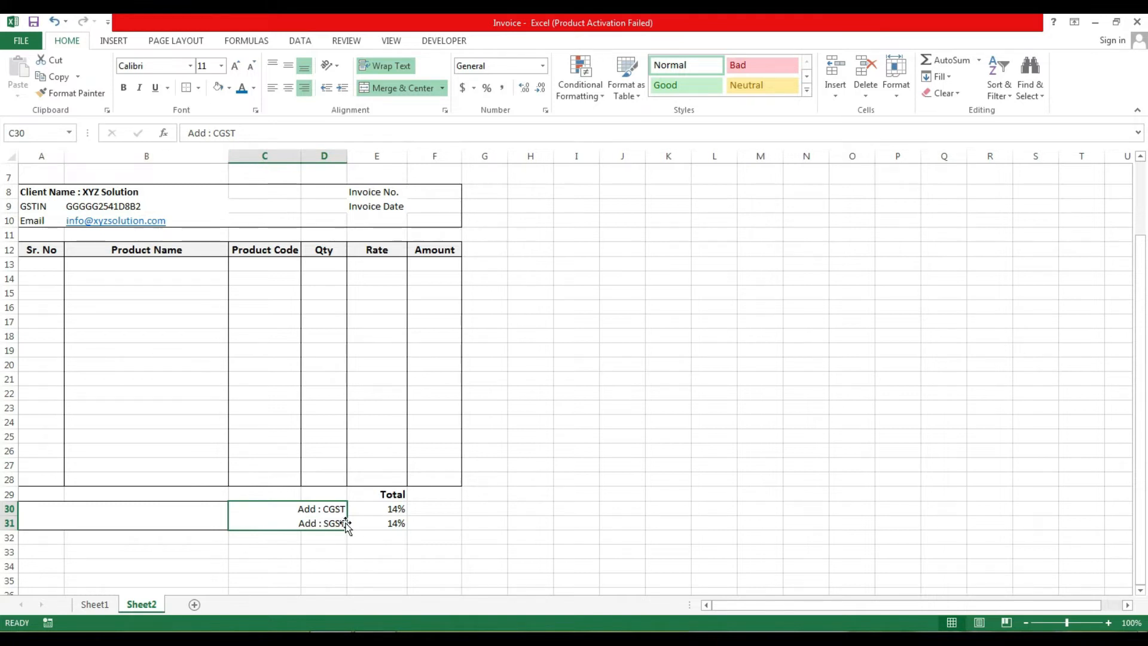
{"action": "left_click_drag", "start_coordinate": [281, 515], "coordinate": [372, 518]}
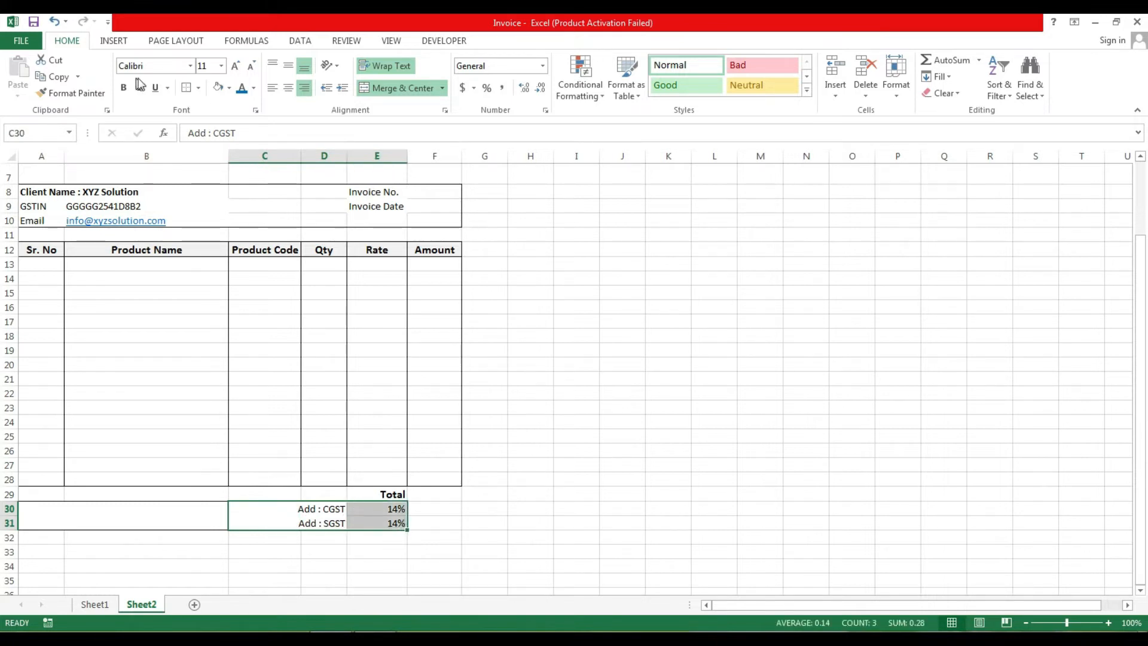
{"action": "left_click", "coordinate": [186, 87]}
{"action": "mouse_move", "coordinate": [422, 504]}
{"action": "left_mouse_down"}
{"action": "mouse_move", "coordinate": [425, 523]}
{"action": "mouse_move", "coordinate": [438, 519]}
{"action": "left_mouse_up"}
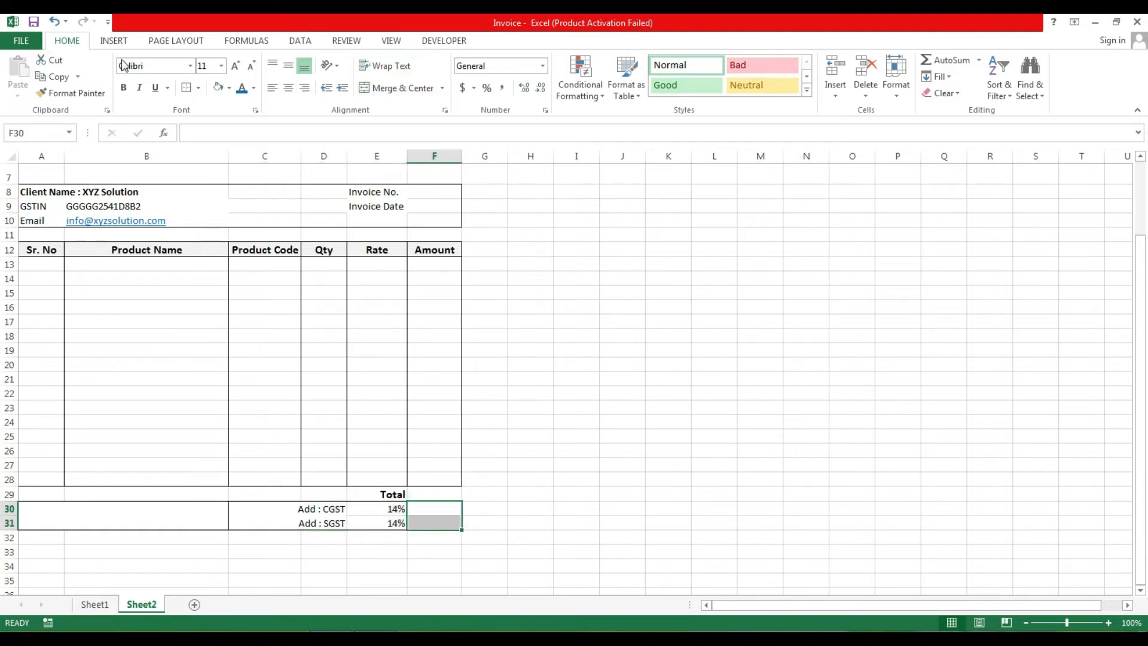
{"action": "left_click", "coordinate": [187, 89]}
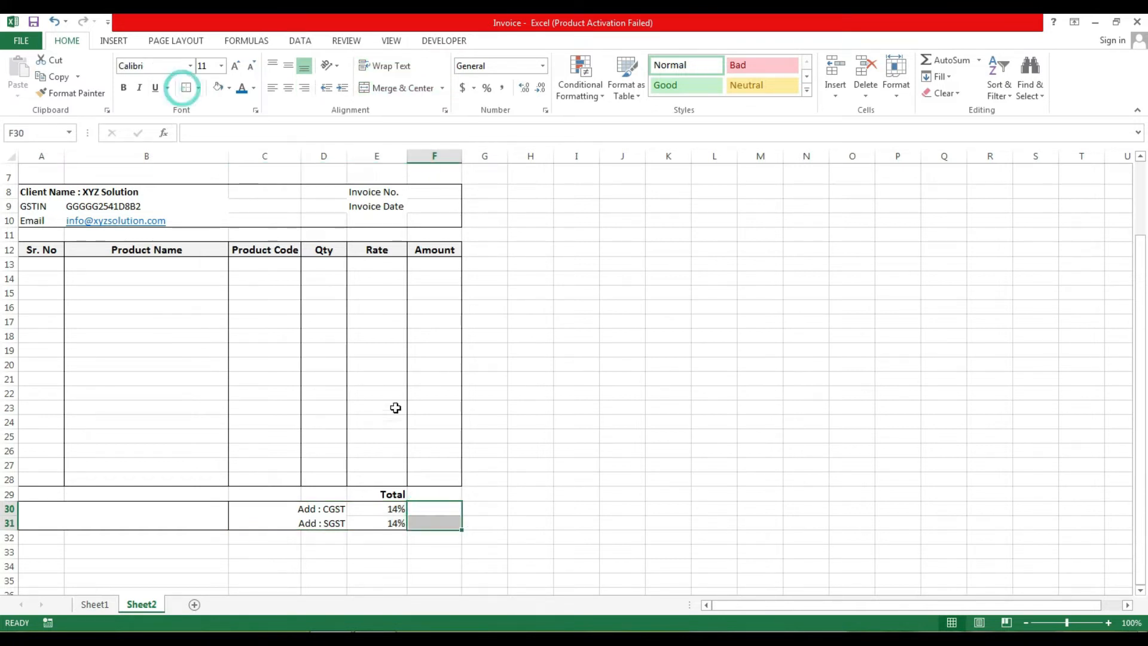
{"action": "left_click", "coordinate": [372, 541]}
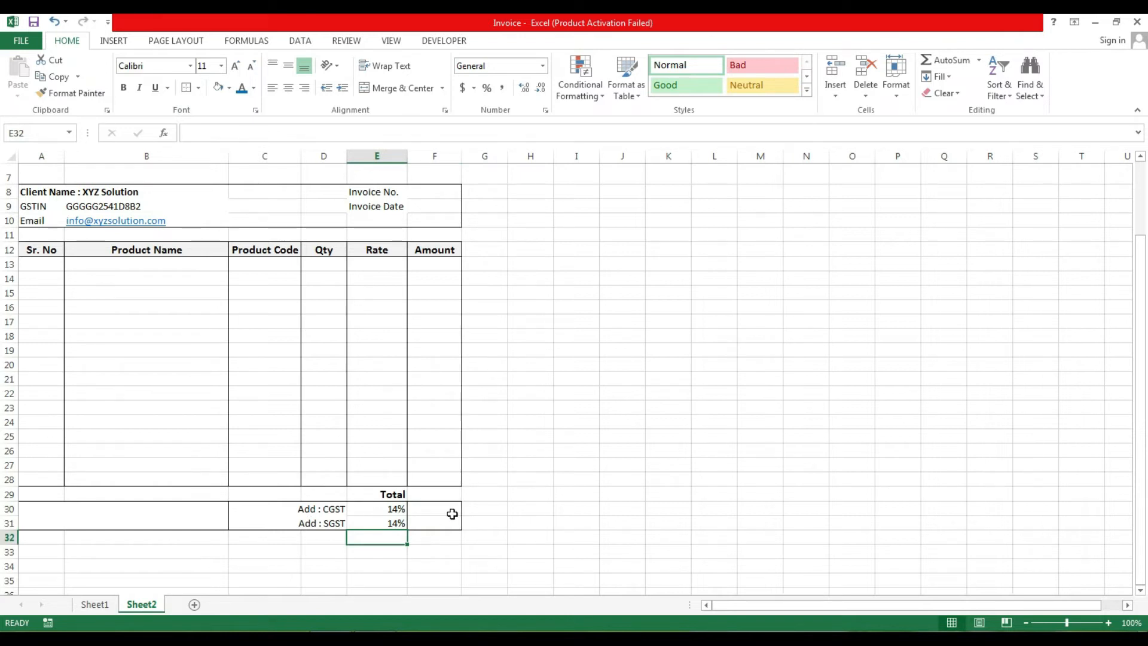
{"action": "key", "text": "alt+Tab"}
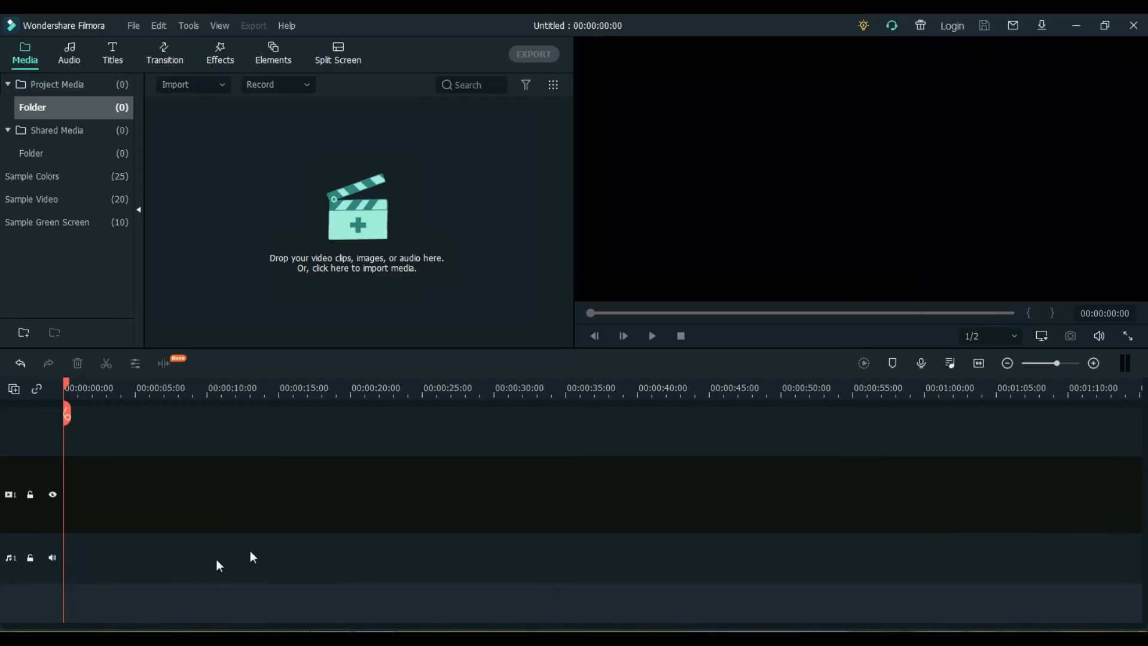
Return to the Invoice workbook in Excel and, on Sheet2, make row 32 taller and put an outside border around A32:F32
{"action": "key", "text": "alt+Tab"}
{"action": "left_click", "coordinate": [101, 601]}
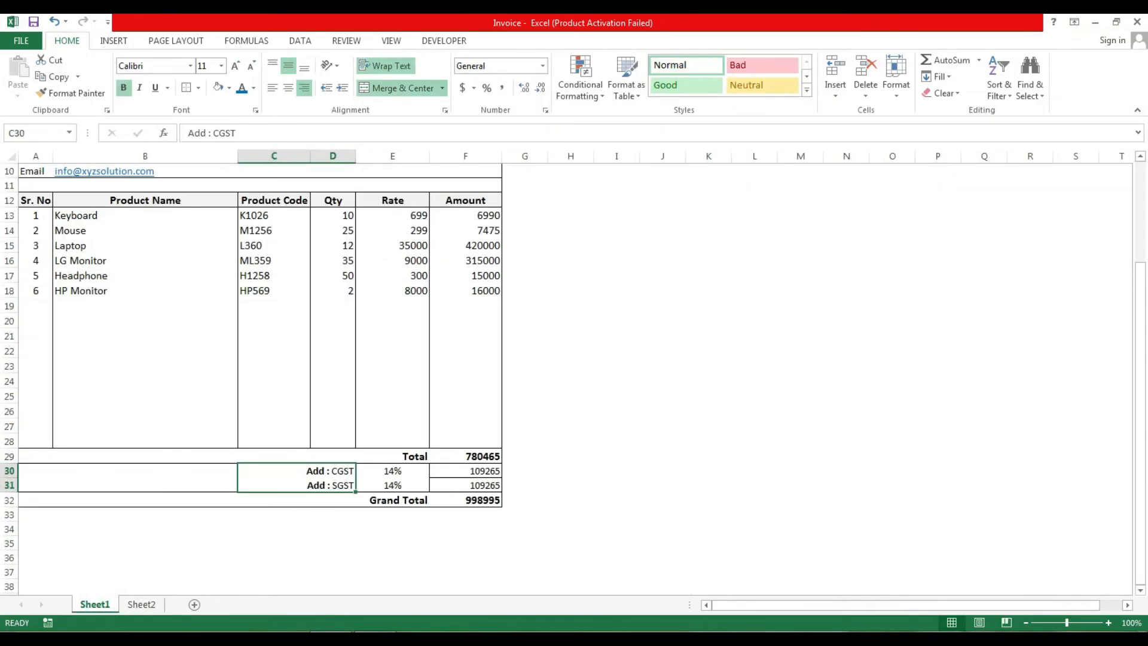
{"action": "left_click", "coordinate": [142, 605]}
{"action": "left_click_drag", "start_coordinate": [48, 538], "coordinate": [418, 536]}
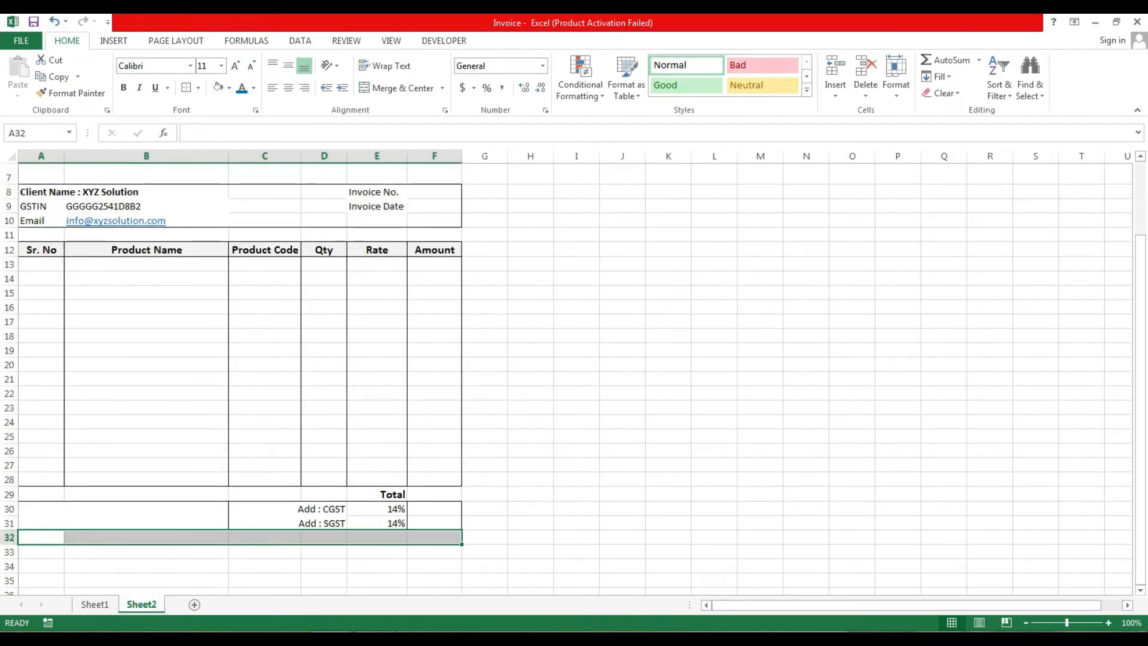
{"action": "left_click_drag", "start_coordinate": [11, 542], "coordinate": [426, 551]}
{"action": "left_click", "coordinate": [174, 539]}
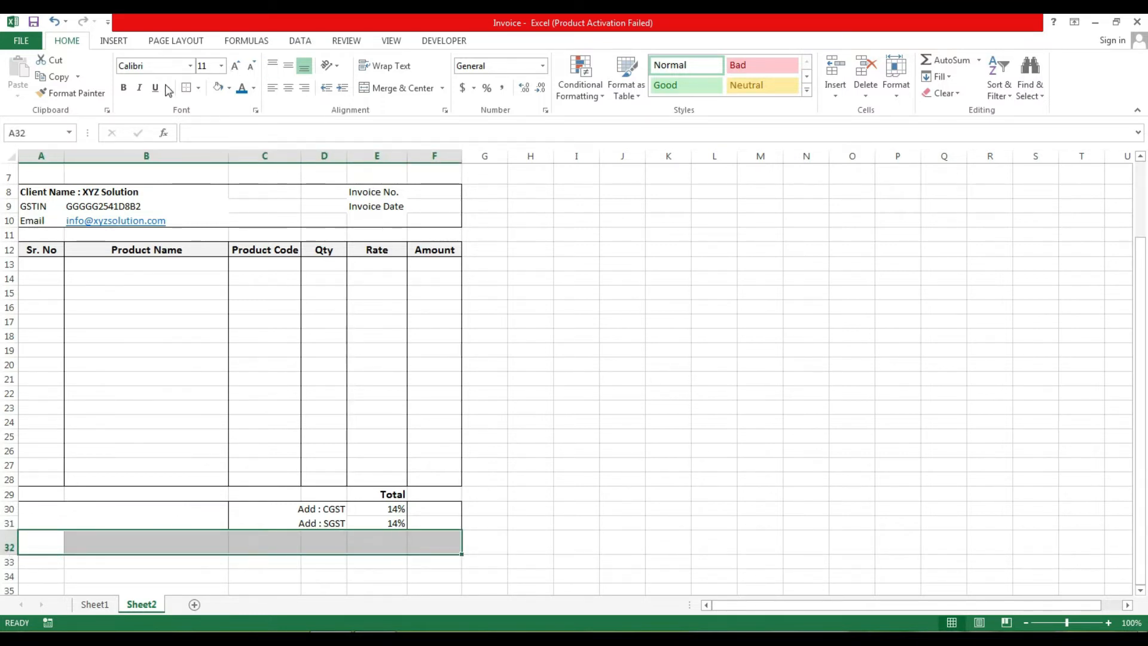
Enter "Grand Total" in E32 and format it bold, size 12, centered horizontally and vertically
{"action": "left_click", "coordinate": [355, 544]}
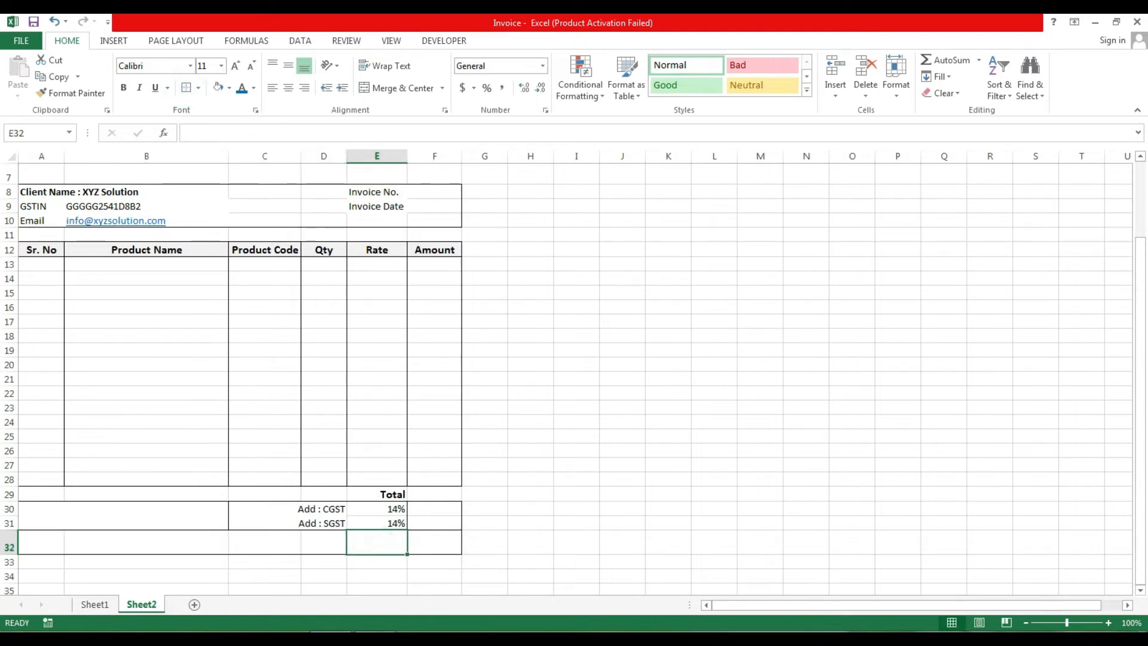
{"action": "type", "text": "Grand Total"}
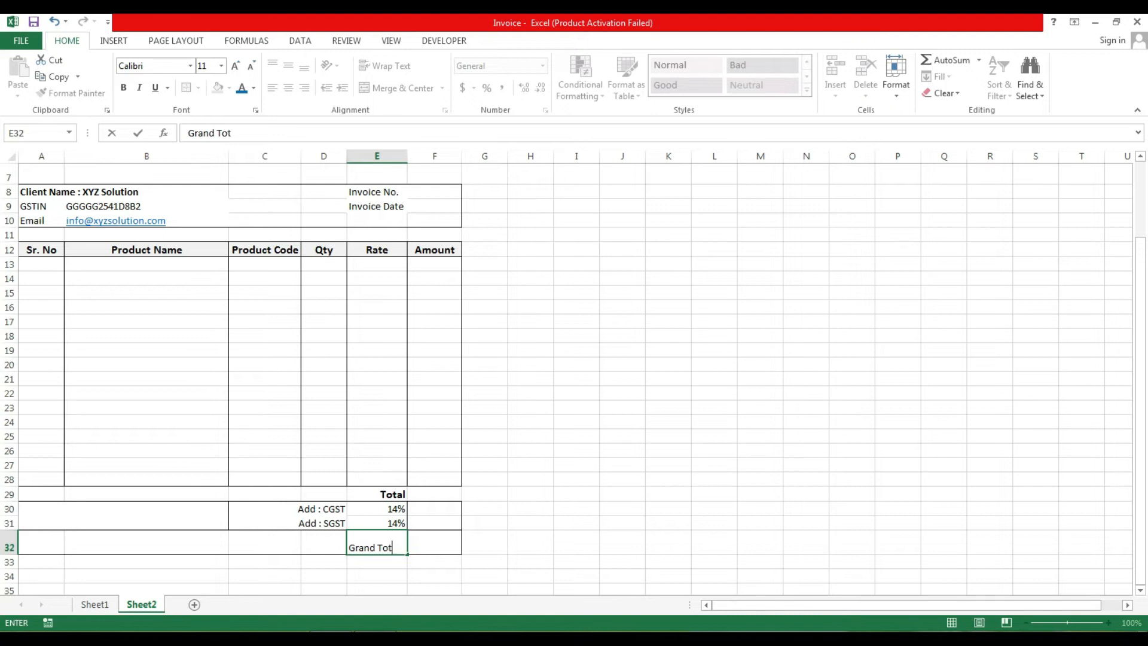
{"action": "left_click", "coordinate": [473, 477]}
{"action": "left_click", "coordinate": [385, 547]}
{"action": "left_click", "coordinate": [288, 65]}
{"action": "left_click", "coordinate": [289, 88]}
{"action": "left_click", "coordinate": [123, 88]}
{"action": "left_click", "coordinate": [235, 65]}
Format the grand total amount cell F32 as bold, size 12 and right-aligned
{"action": "left_click", "coordinate": [442, 545]}
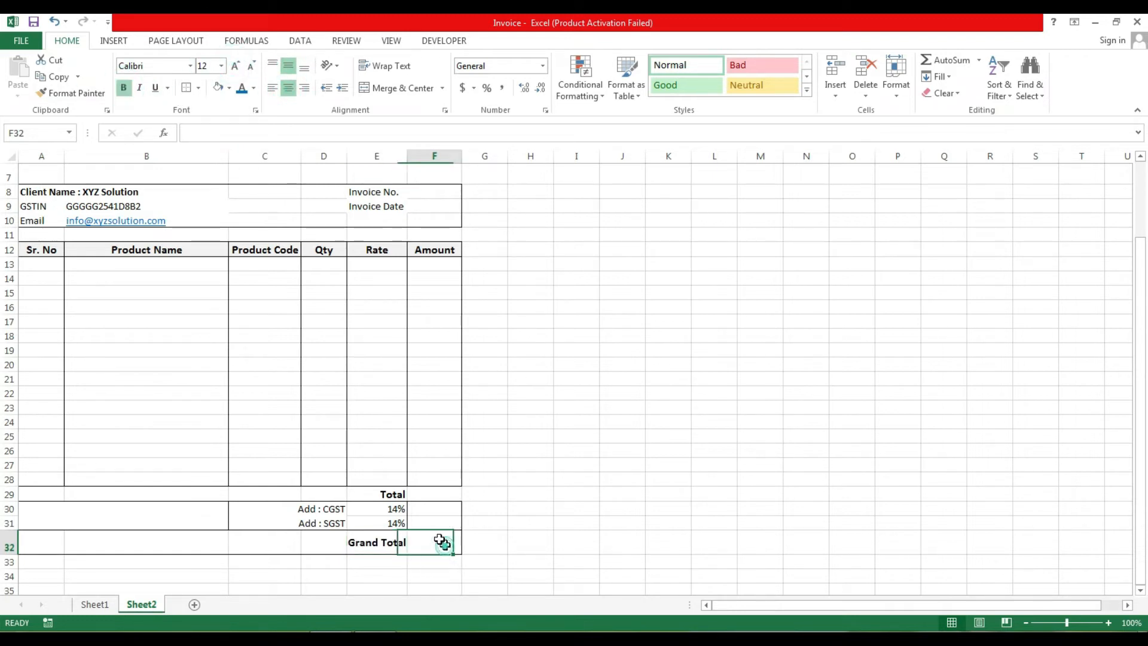
{"action": "left_click", "coordinate": [124, 89]}
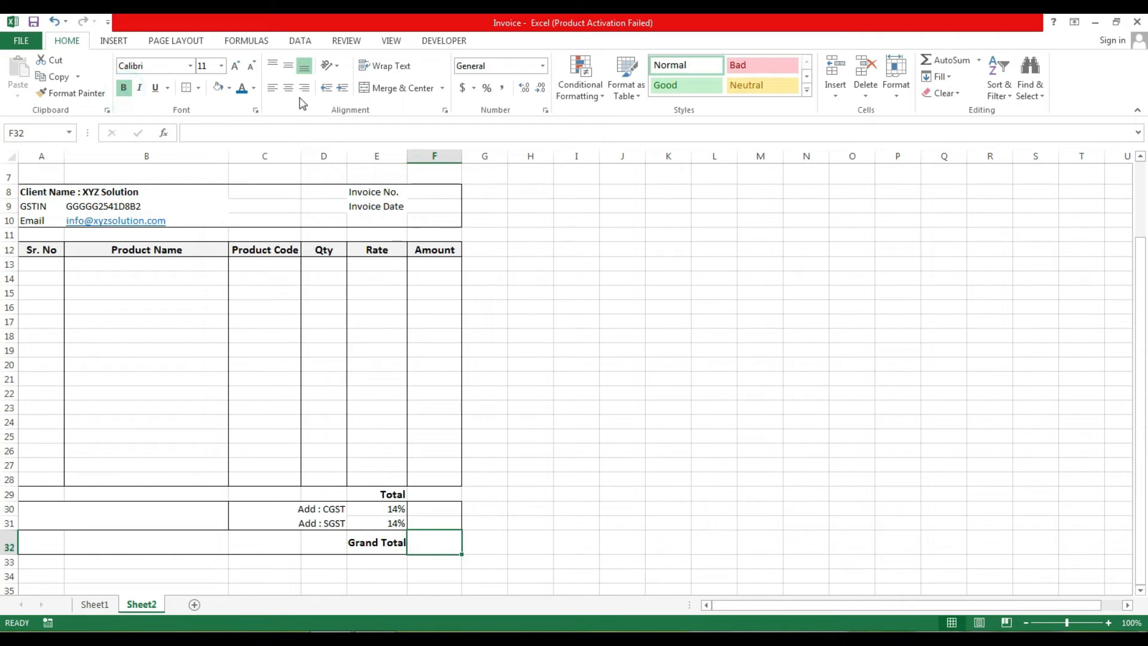
{"action": "left_click", "coordinate": [235, 65]}
{"action": "left_click", "coordinate": [305, 89]}
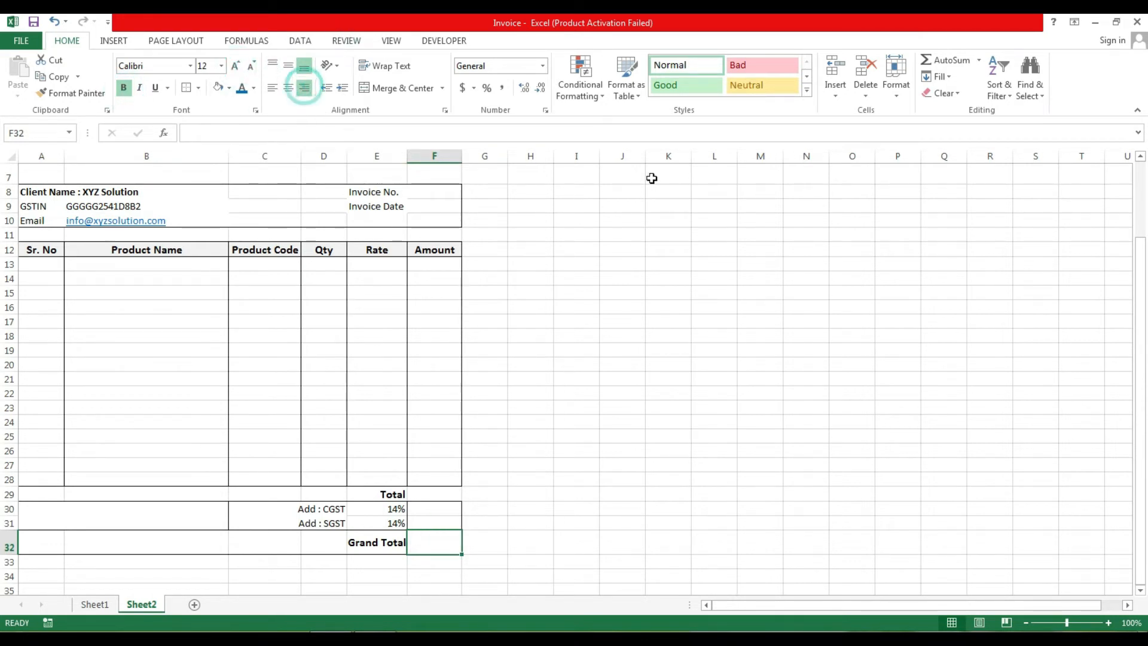
Set the font size of the tax amount cells F30:F31 to 12
{"action": "left_click", "coordinate": [444, 505]}
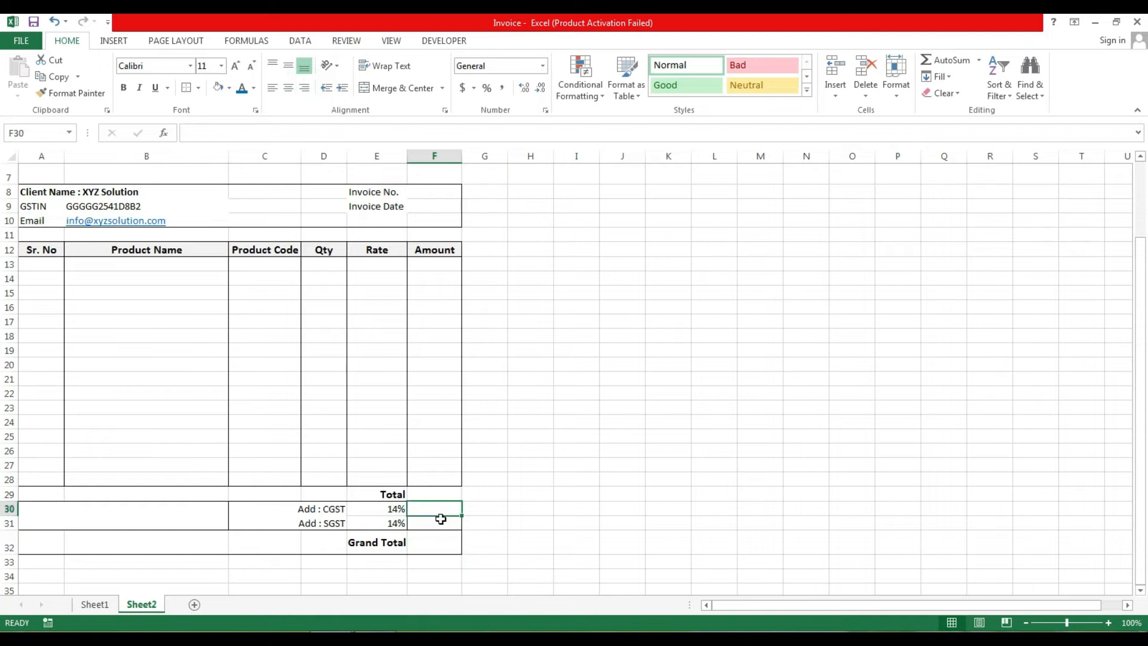
{"action": "left_click_drag", "start_coordinate": [436, 512], "coordinate": [437, 524]}
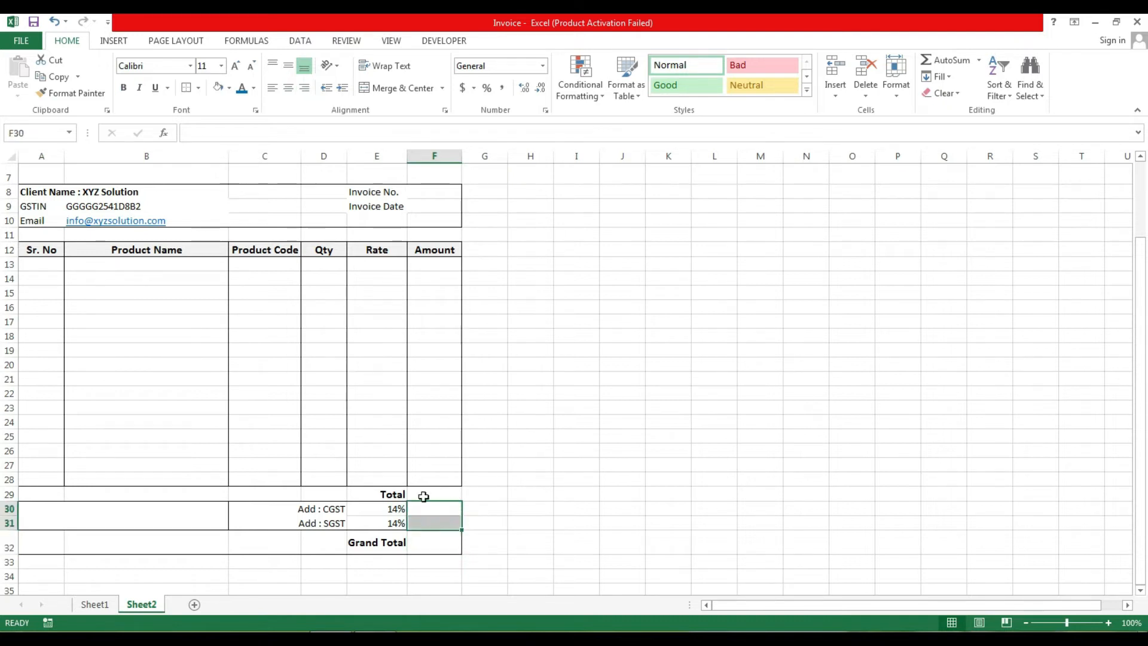
{"action": "left_click", "coordinate": [235, 65]}
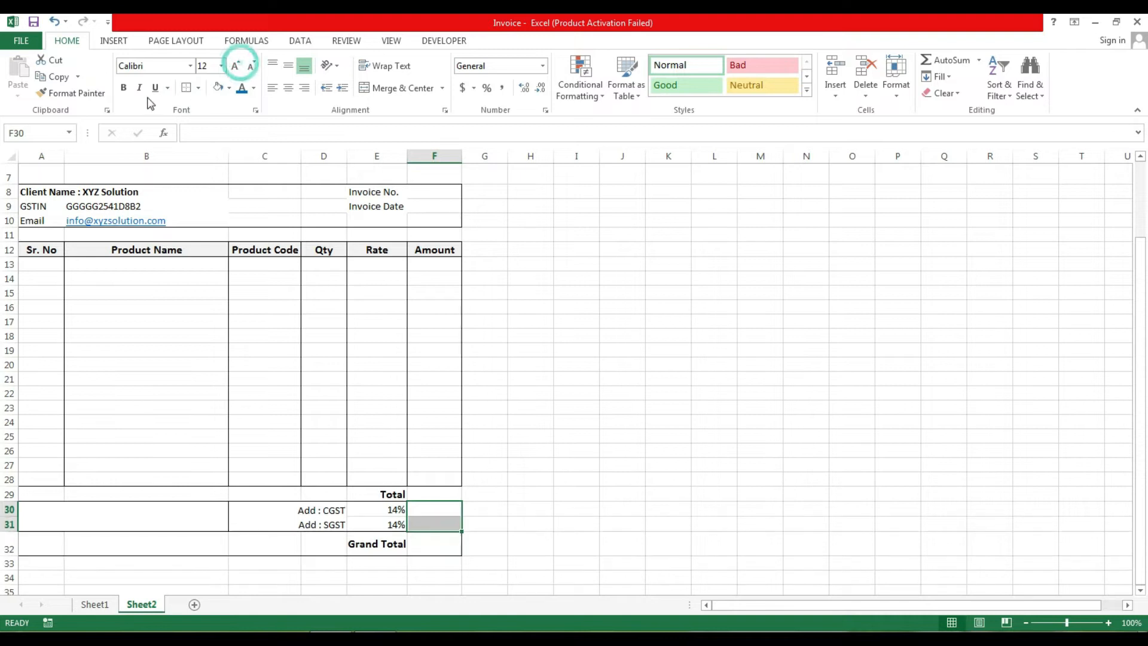
Apply an outside border around the Total row A29:F29
{"action": "left_click", "coordinate": [451, 494]}
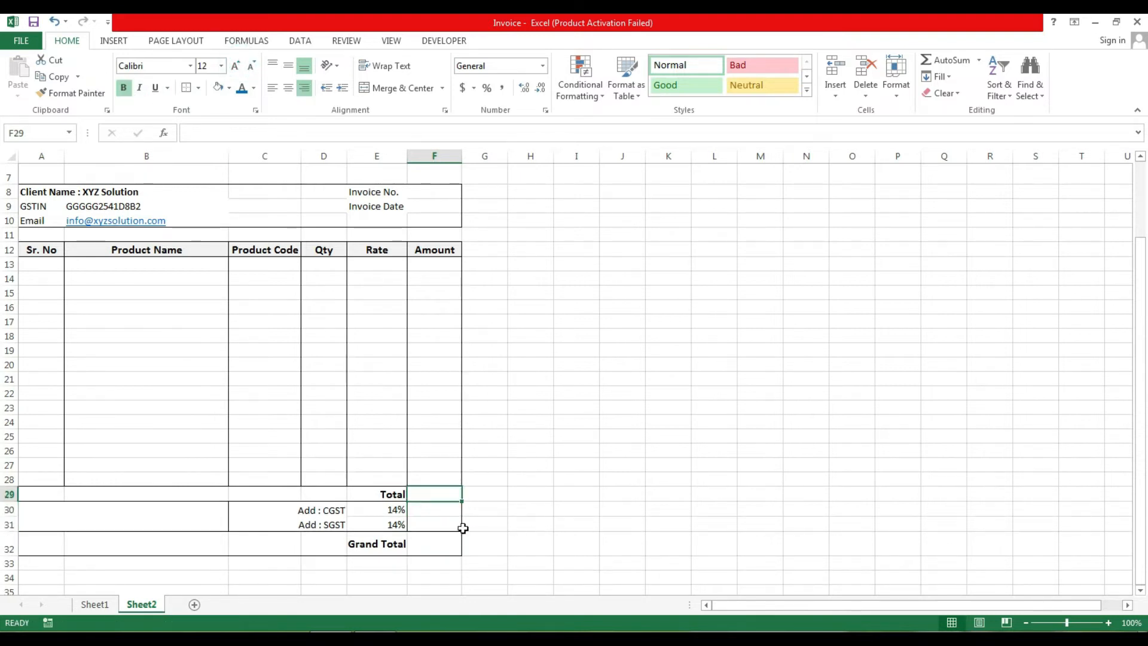
{"action": "left_click", "coordinate": [556, 483]}
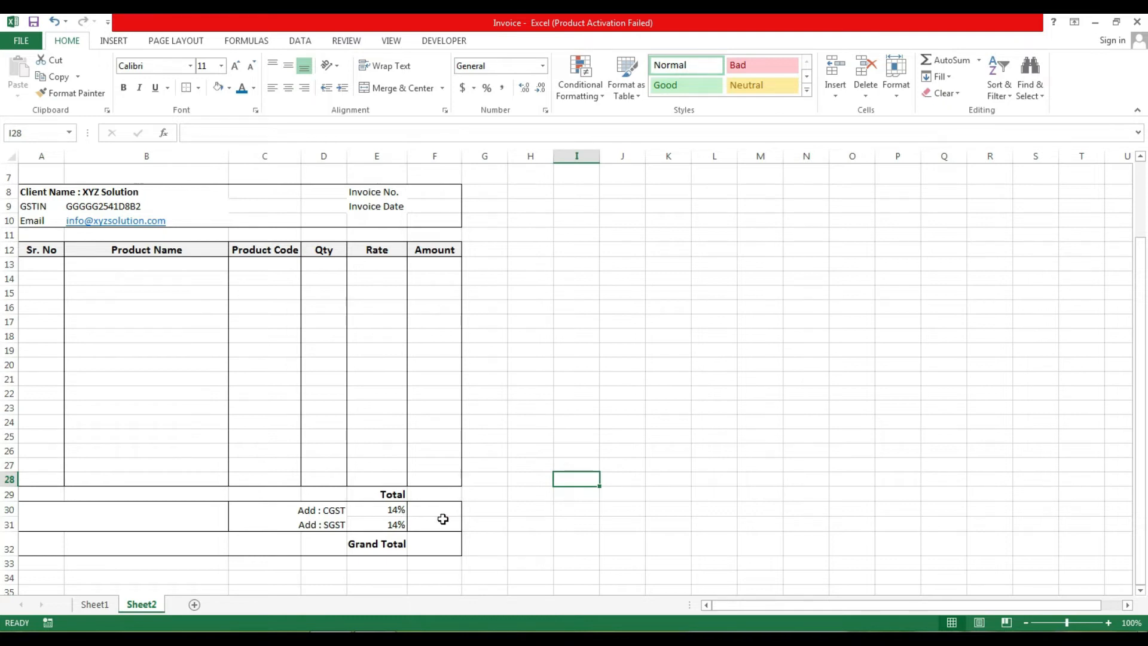
{"action": "left_click_drag", "start_coordinate": [44, 494], "coordinate": [438, 498]}
{"action": "left_click", "coordinate": [186, 87]}
{"action": "left_click", "coordinate": [443, 464]}
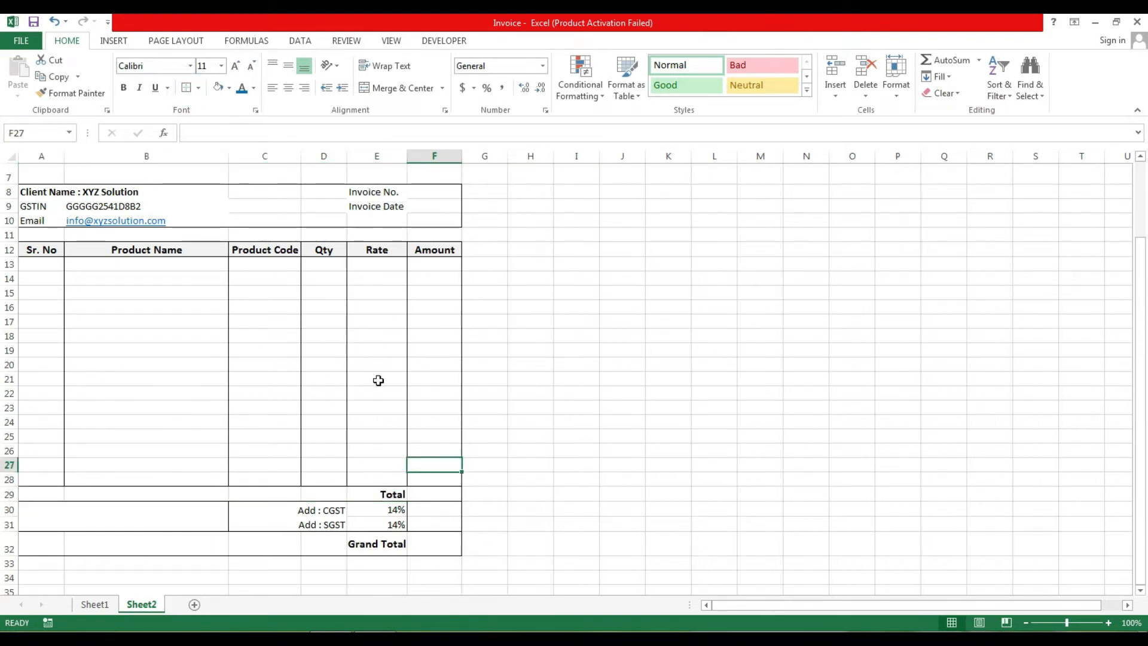
Hide the gridlines on Sheet2
{"action": "scroll", "coordinate": [448, 372], "scroll_direction": "up", "scroll_amount": 2}
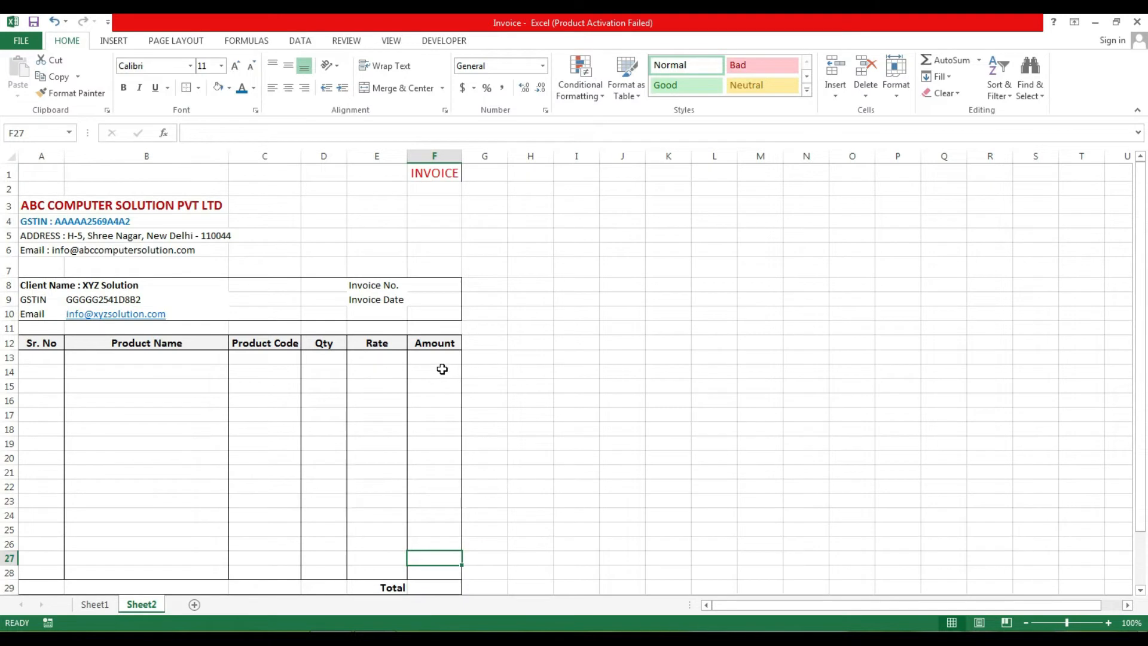
{"action": "scroll", "coordinate": [383, 248], "scroll_direction": "down", "scroll_amount": 5}
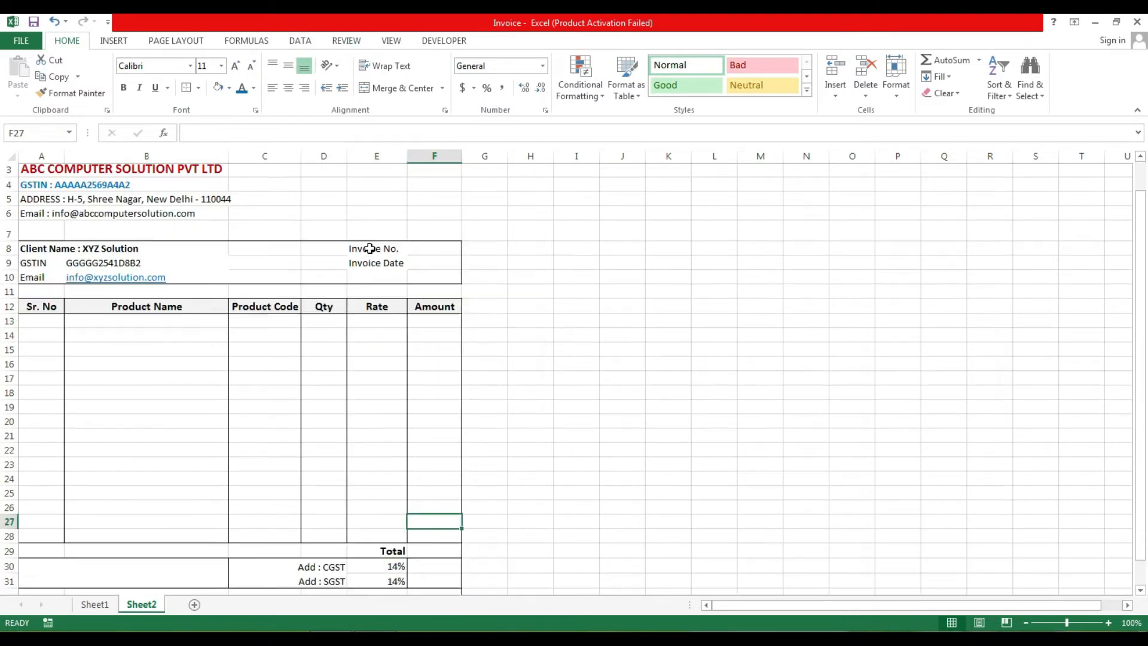
{"action": "scroll", "coordinate": [393, 254], "scroll_direction": "up", "scroll_amount": 5}
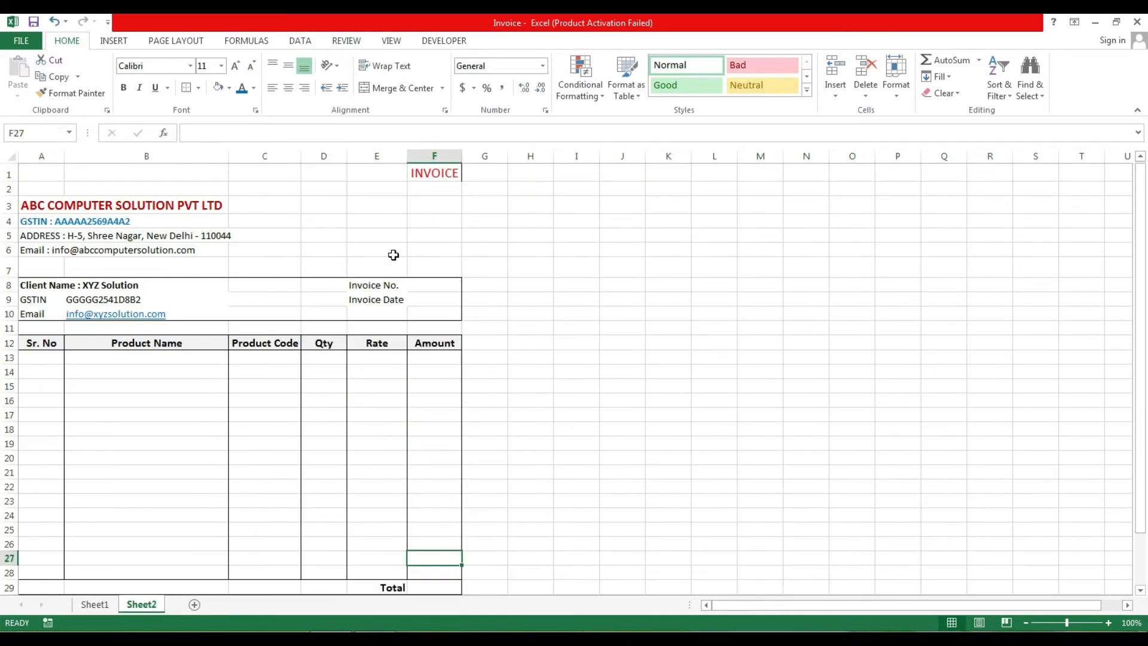
{"action": "left_click", "coordinate": [391, 42]}
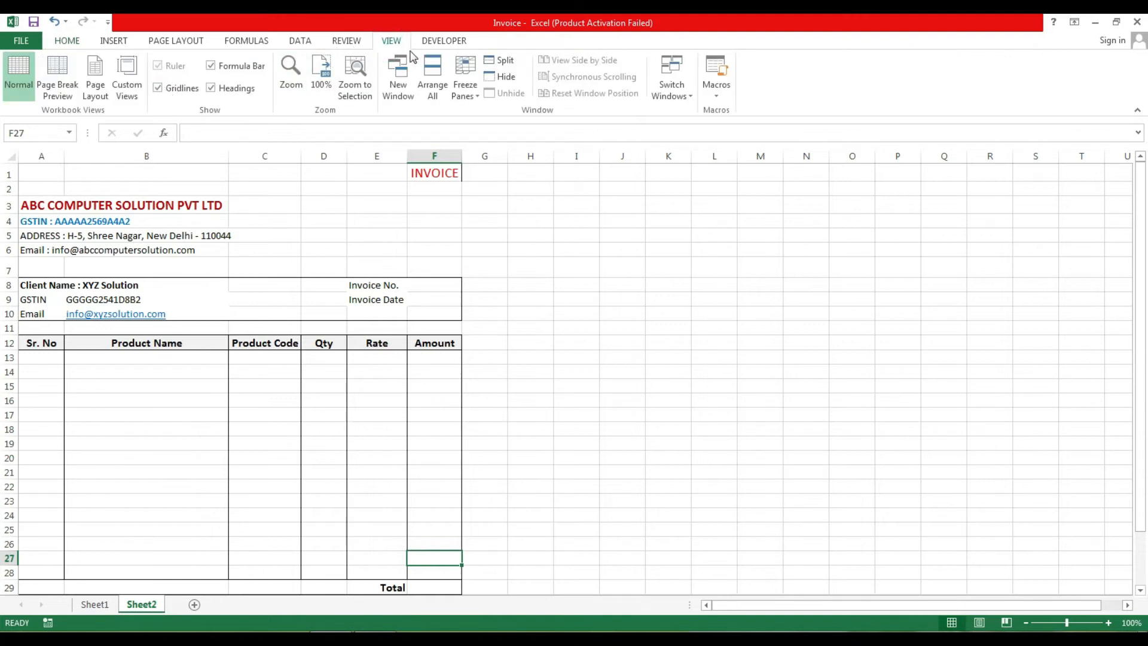
{"action": "left_click", "coordinate": [160, 88]}
Review the invoice layout on Sheet2 and compare it with the original invoice on Sheet1
{"action": "scroll", "coordinate": [596, 391], "scroll_direction": "down", "scroll_amount": 1}
{"action": "scroll", "coordinate": [595, 392], "scroll_direction": "up", "scroll_amount": 1}
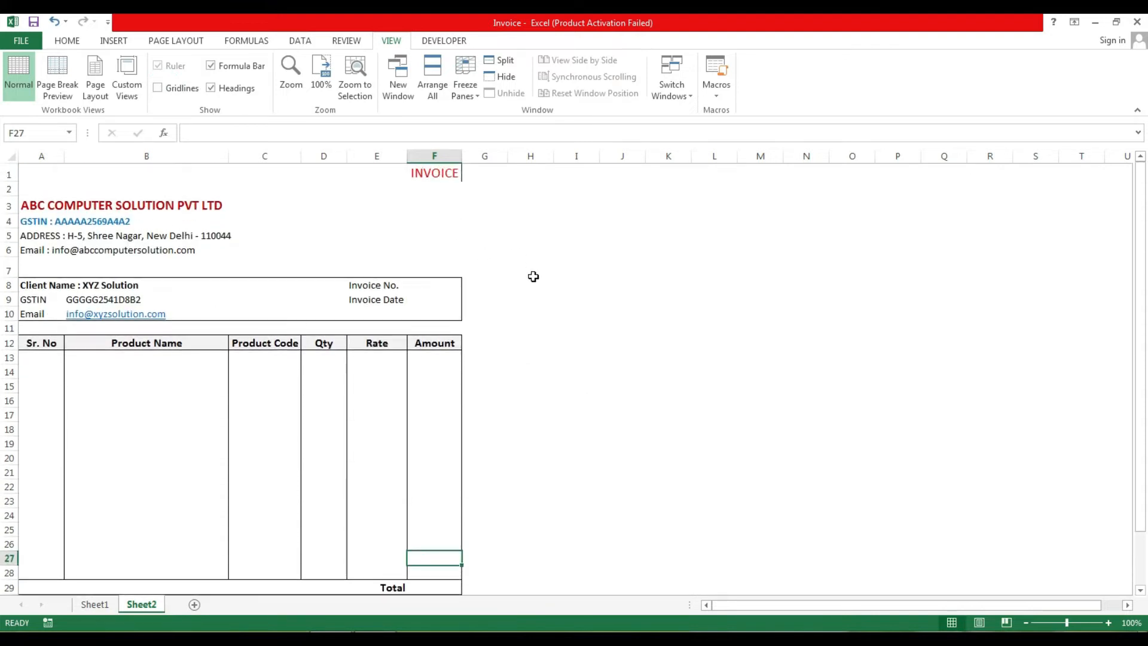
{"action": "scroll", "coordinate": [533, 289], "scroll_direction": "down", "scroll_amount": 5}
{"action": "scroll", "coordinate": [528, 325], "scroll_direction": "up", "scroll_amount": 2}
{"action": "left_click", "coordinate": [553, 383]}
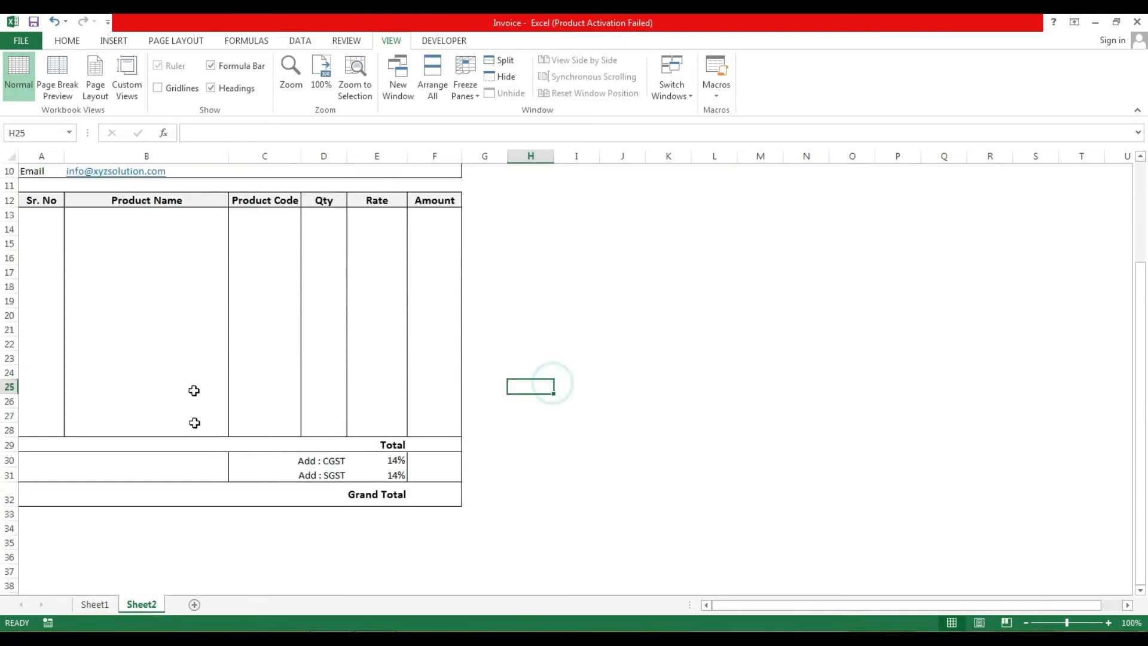
{"action": "left_click", "coordinate": [90, 604]}
{"action": "scroll", "coordinate": [331, 347], "scroll_direction": "up", "scroll_amount": 4}
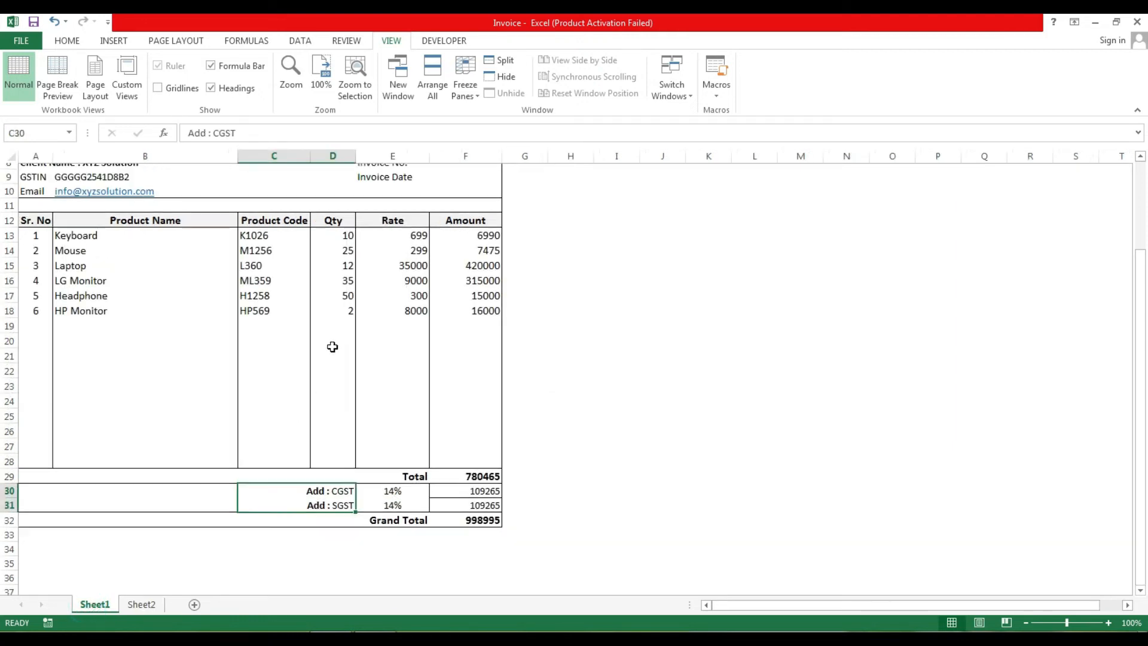
{"action": "scroll", "coordinate": [389, 284], "scroll_direction": "down", "scroll_amount": 7}
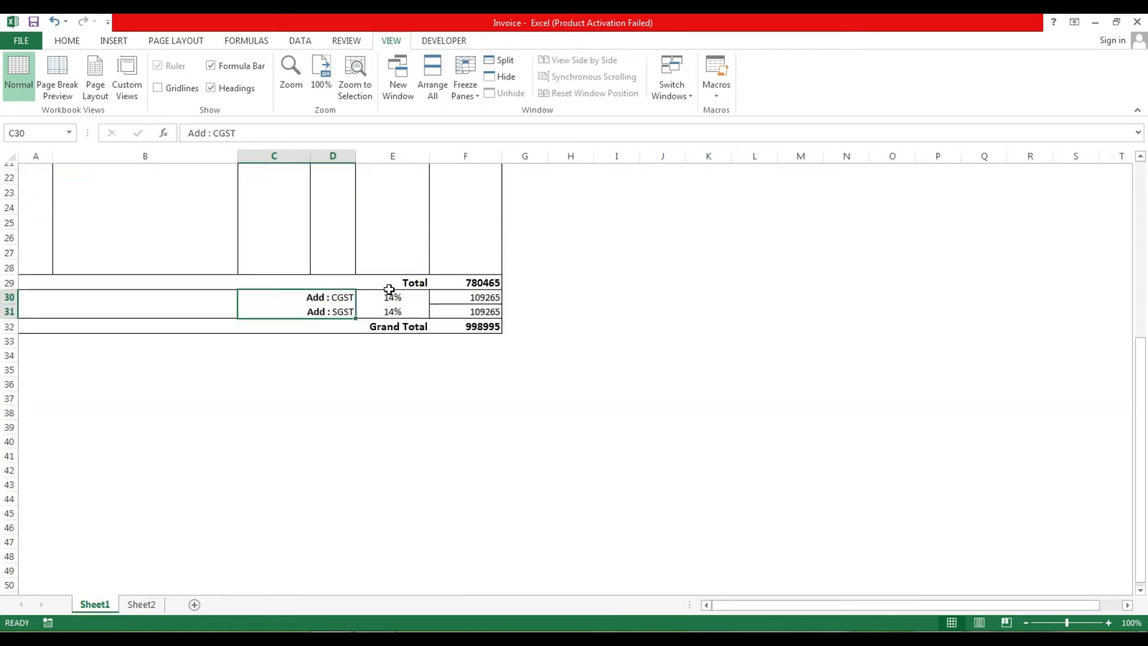
{"action": "scroll", "coordinate": [389, 289], "scroll_direction": "up", "scroll_amount": 5}
{"action": "left_click", "coordinate": [149, 607]}
{"action": "scroll", "coordinate": [344, 340], "scroll_direction": "up", "scroll_amount": 3}
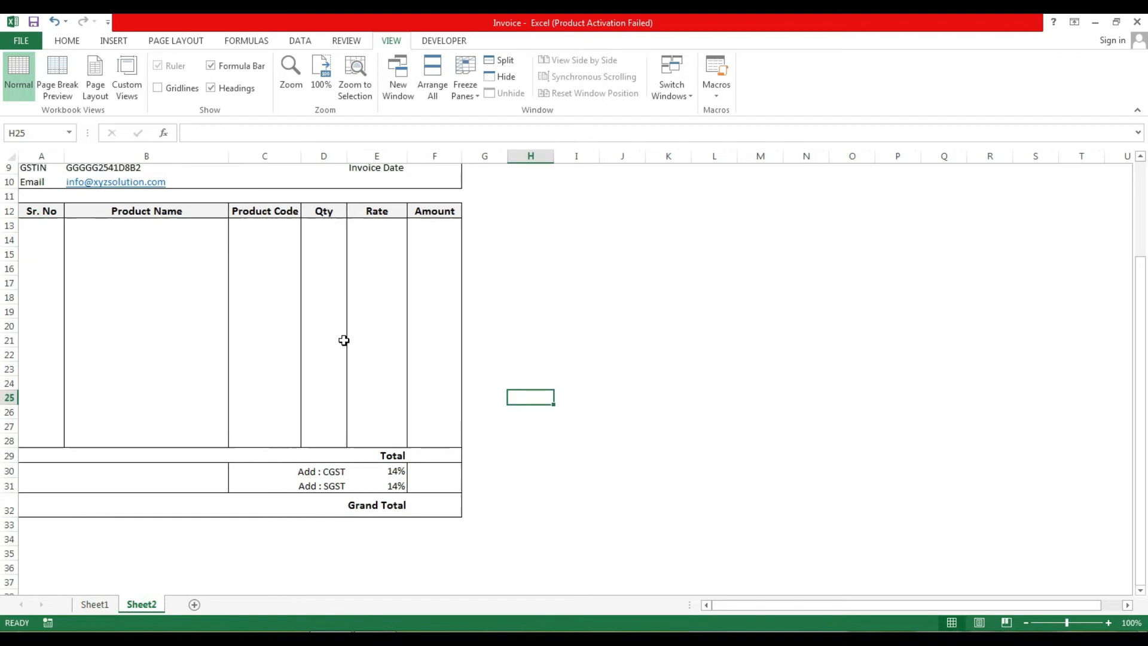
{"action": "scroll", "coordinate": [344, 341], "scroll_direction": "down", "scroll_amount": 4}
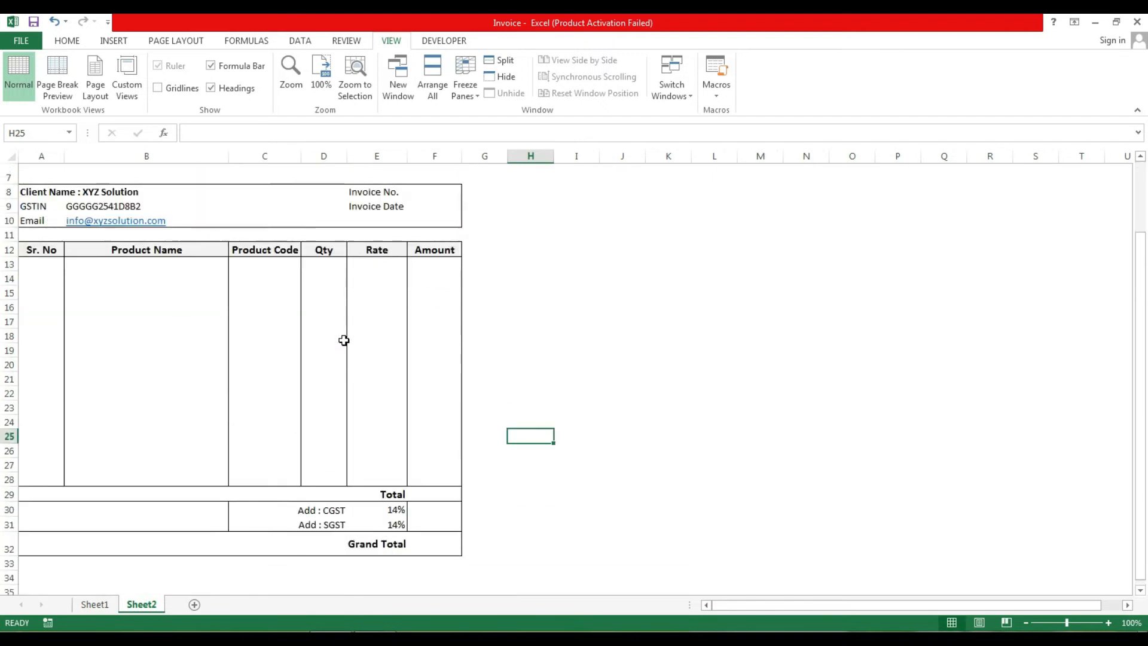
{"action": "scroll", "coordinate": [346, 340], "scroll_direction": "up", "scroll_amount": 4}
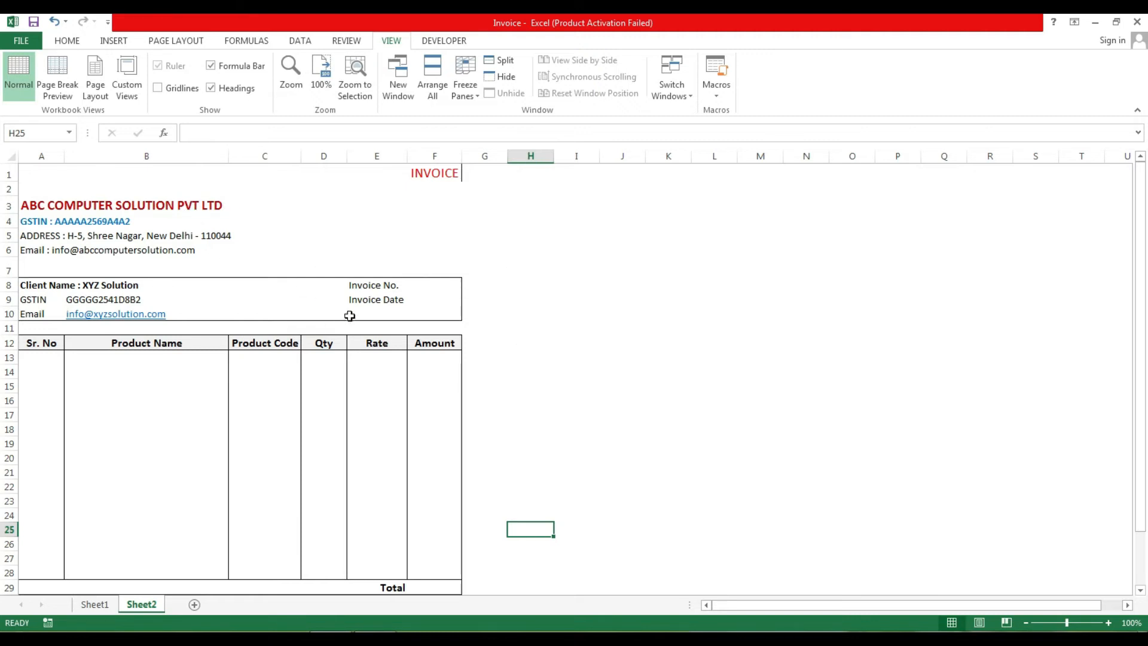
{"action": "scroll", "coordinate": [350, 315], "scroll_direction": "down", "scroll_amount": 2}
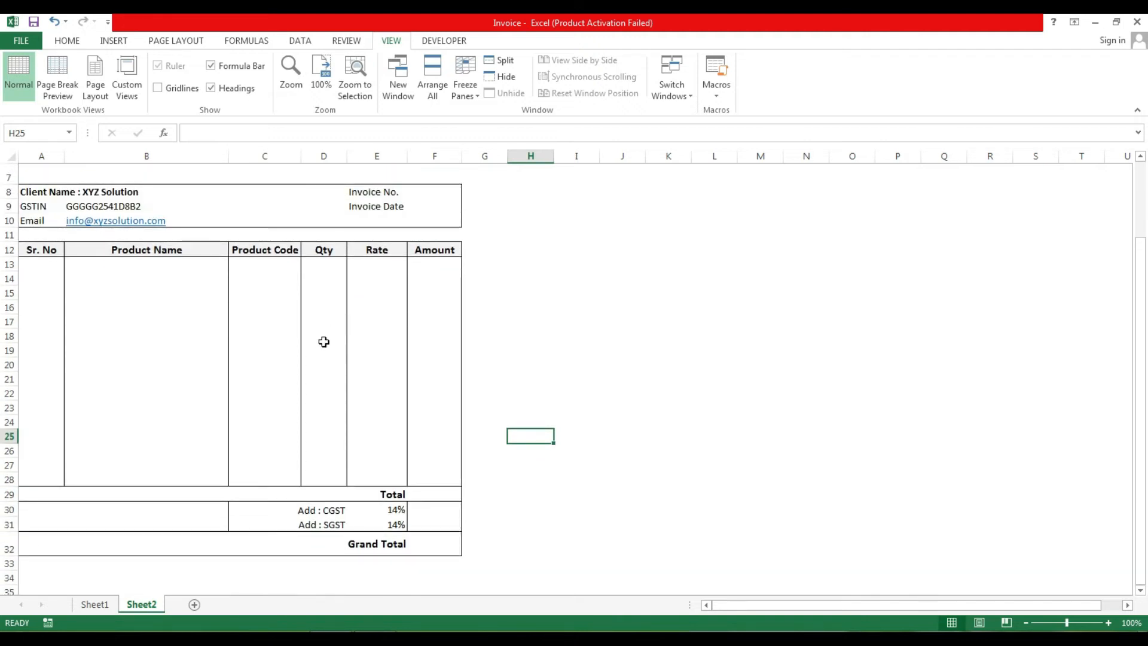
{"action": "scroll", "coordinate": [168, 395], "scroll_direction": "up", "scroll_amount": 2}
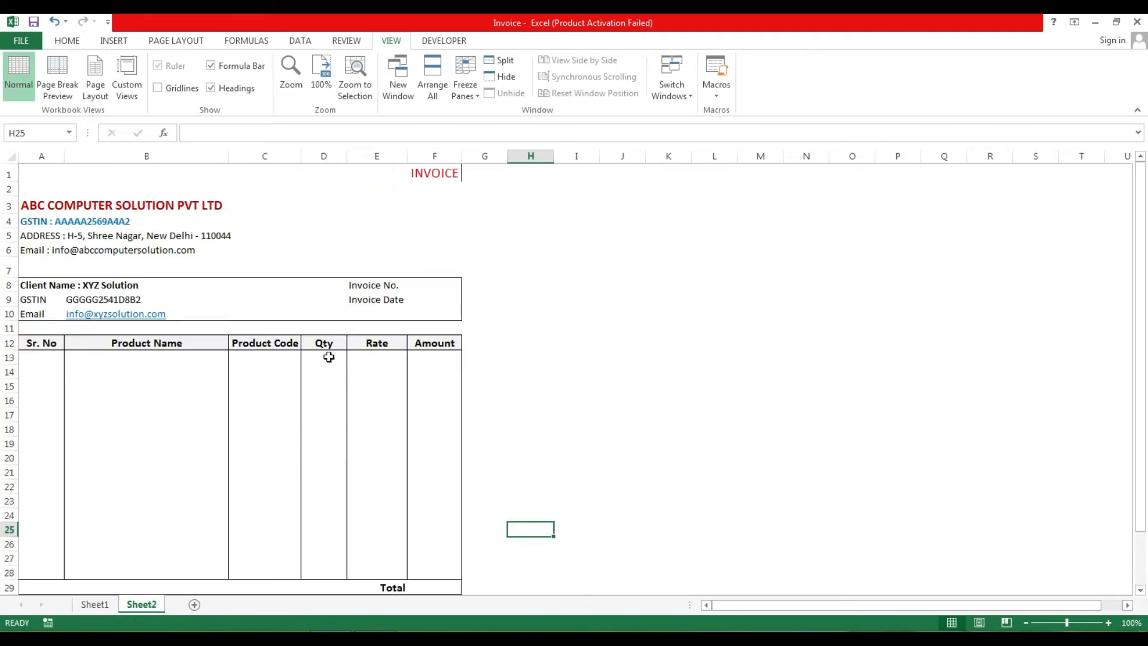
{"action": "left_click", "coordinate": [45, 361]}
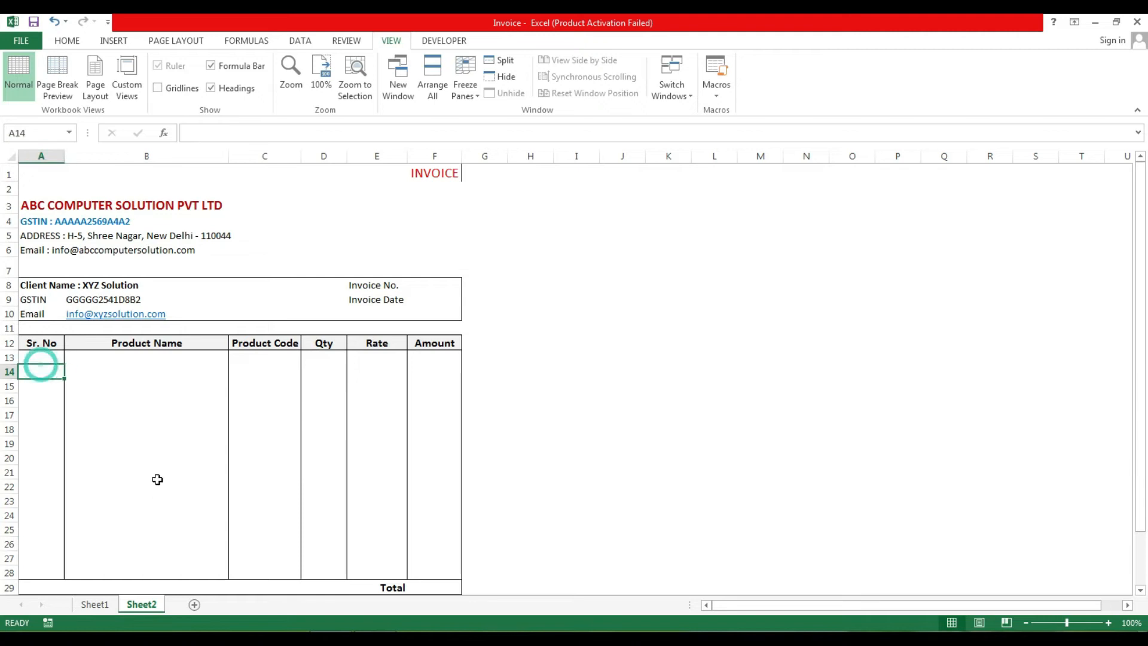
{"action": "left_click", "coordinate": [159, 385]}
{"action": "left_click", "coordinate": [274, 386]}
{"action": "left_click", "coordinate": [359, 397]}
{"action": "left_click", "coordinate": [423, 383]}
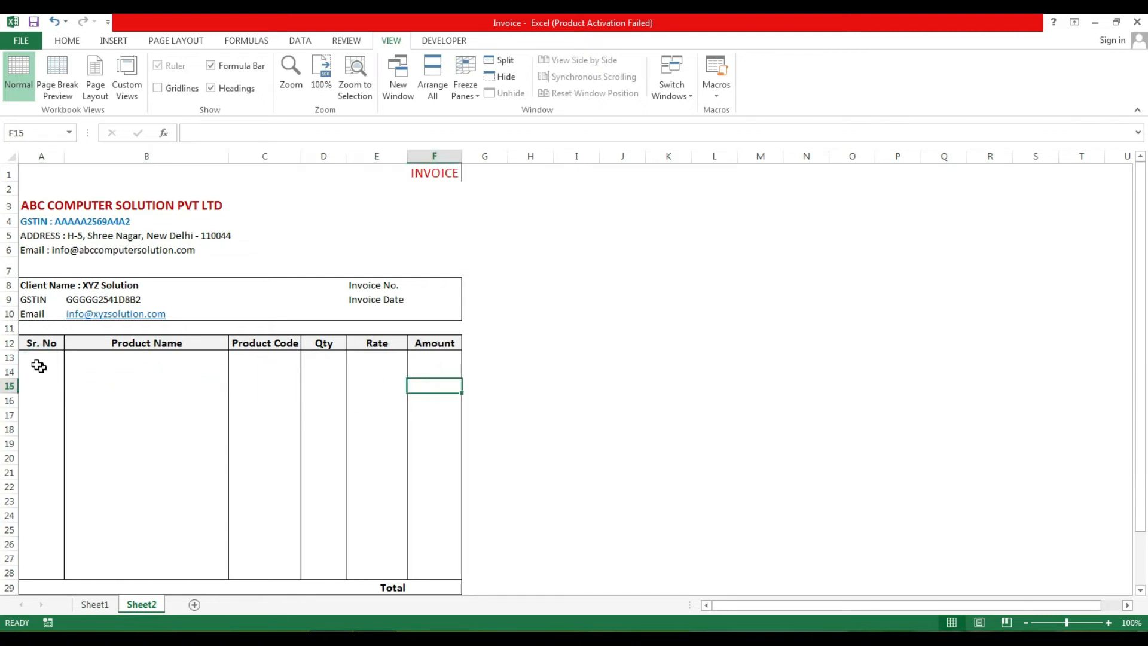
Copy the Keyboard item row A13:E13 from Sheet1 and paste it at A13 on Sheet2
{"action": "left_click", "coordinate": [40, 359]}
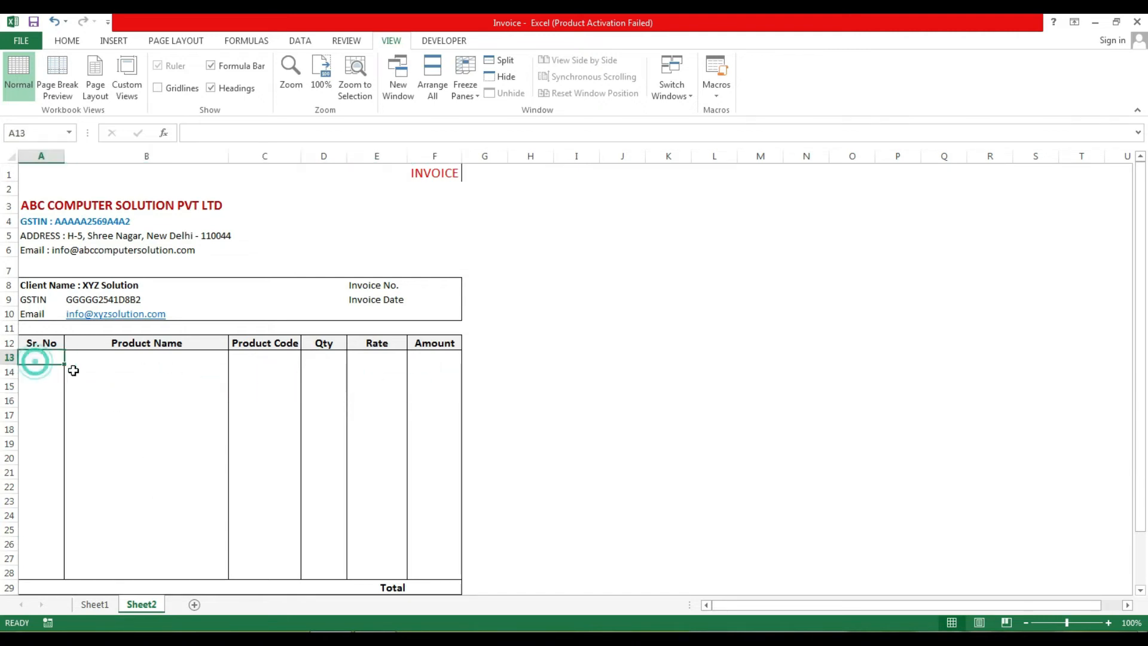
{"action": "left_click", "coordinate": [94, 603]}
{"action": "left_click_drag", "start_coordinate": [33, 259], "coordinate": [385, 264]}
{"action": "left_click", "coordinate": [73, 265]}
{"action": "left_click", "coordinate": [36, 258]}
{"action": "left_click", "coordinate": [65, 305]}
{"action": "left_click_drag", "start_coordinate": [34, 257], "coordinate": [392, 262]}
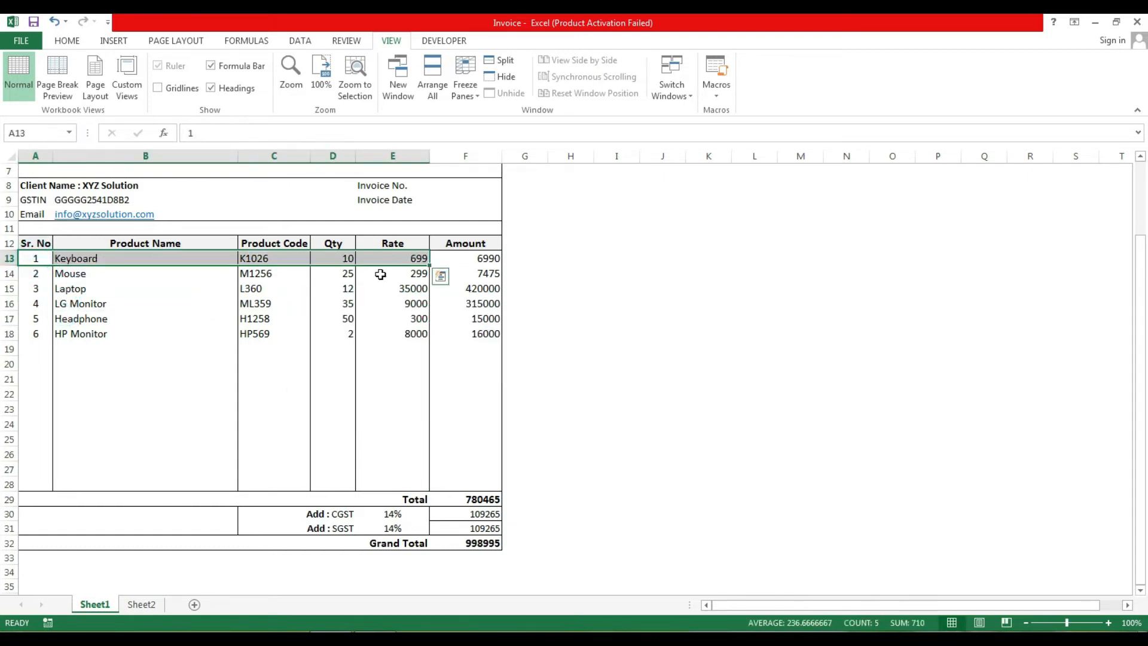
{"action": "key", "text": "ctrl+c"}
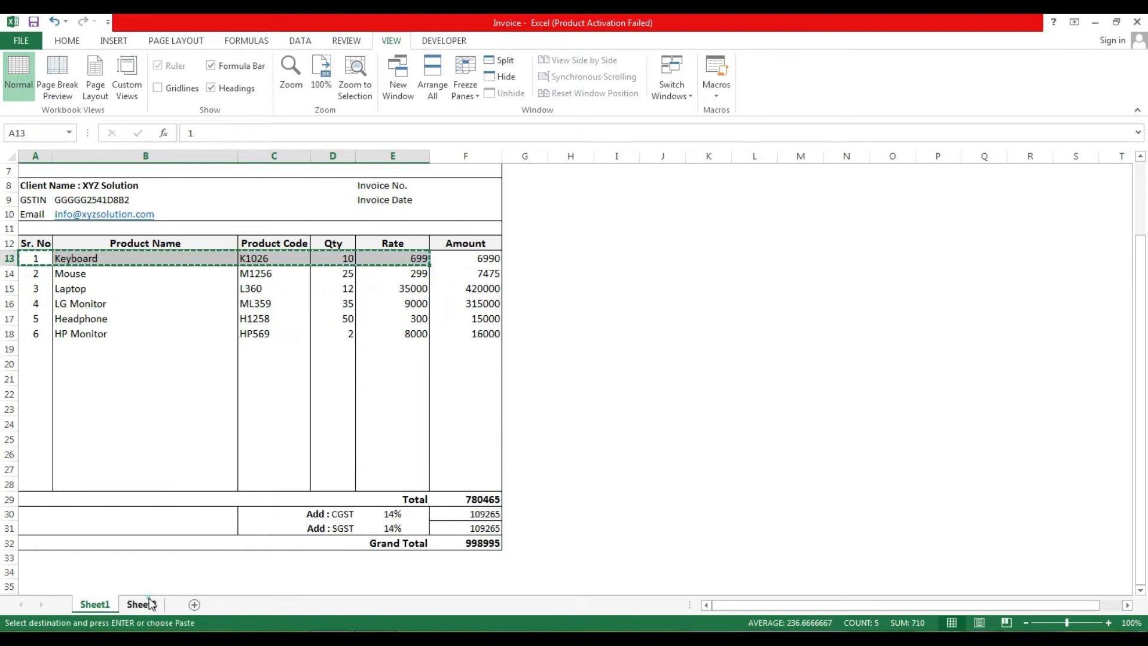
{"action": "left_click", "coordinate": [143, 605]}
{"action": "key", "text": "ctrl+v"}
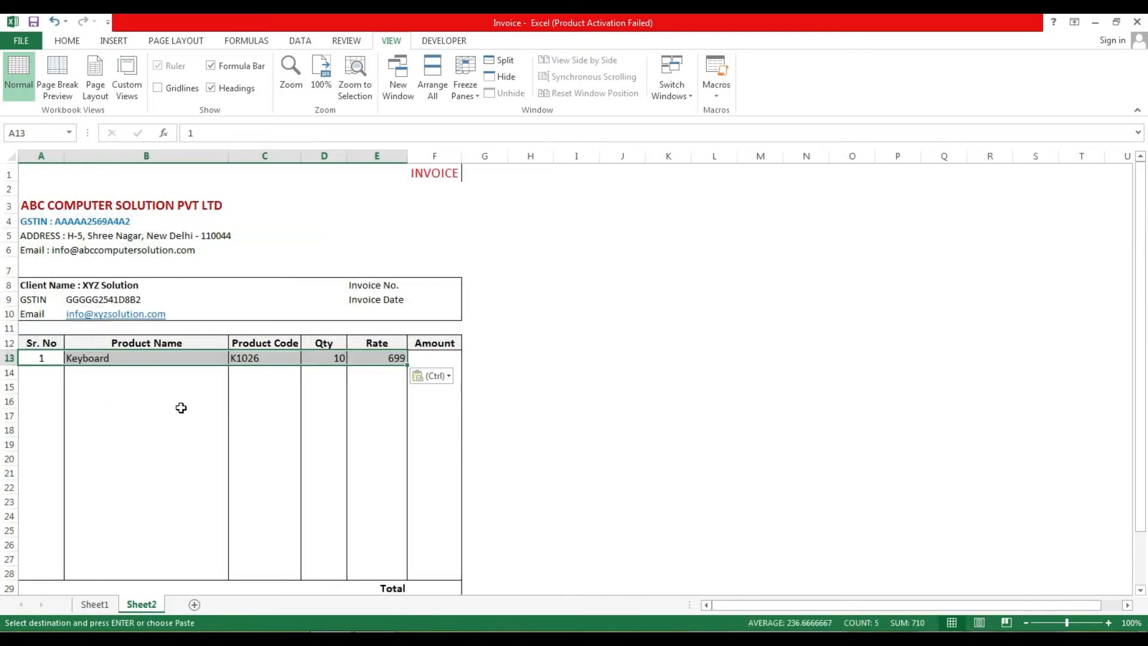
{"action": "left_click", "coordinate": [241, 400]}
Enter the formula =D13*E13 in the Keyboard row's Amount cell F13
{"action": "left_click", "coordinate": [432, 358]}
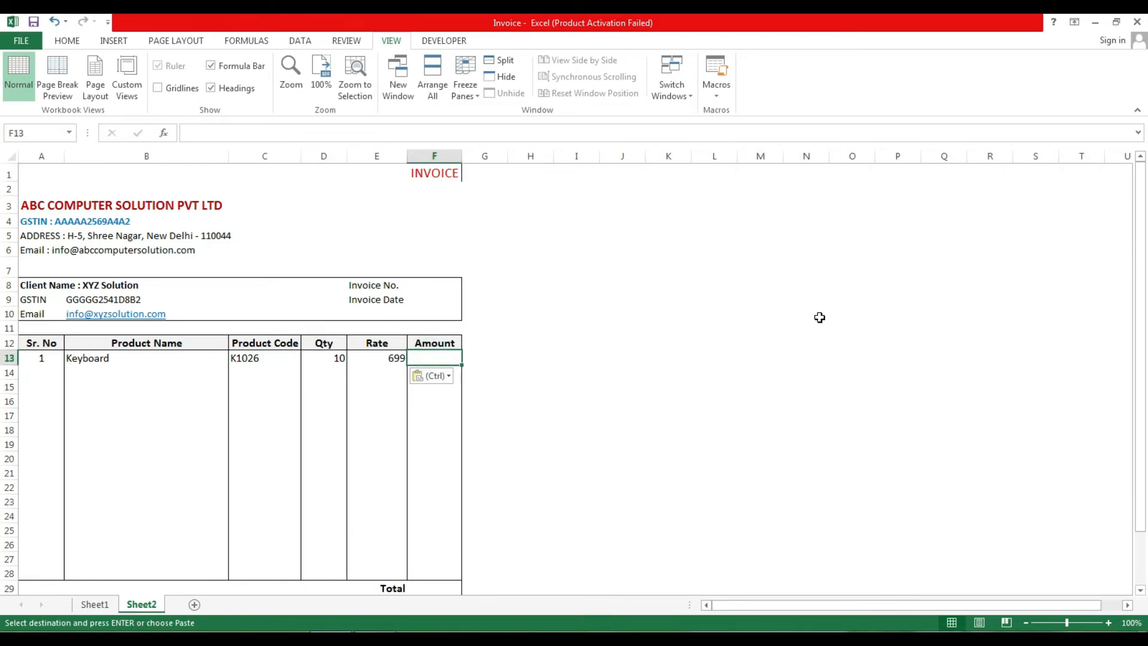
{"action": "type", "text": "="}
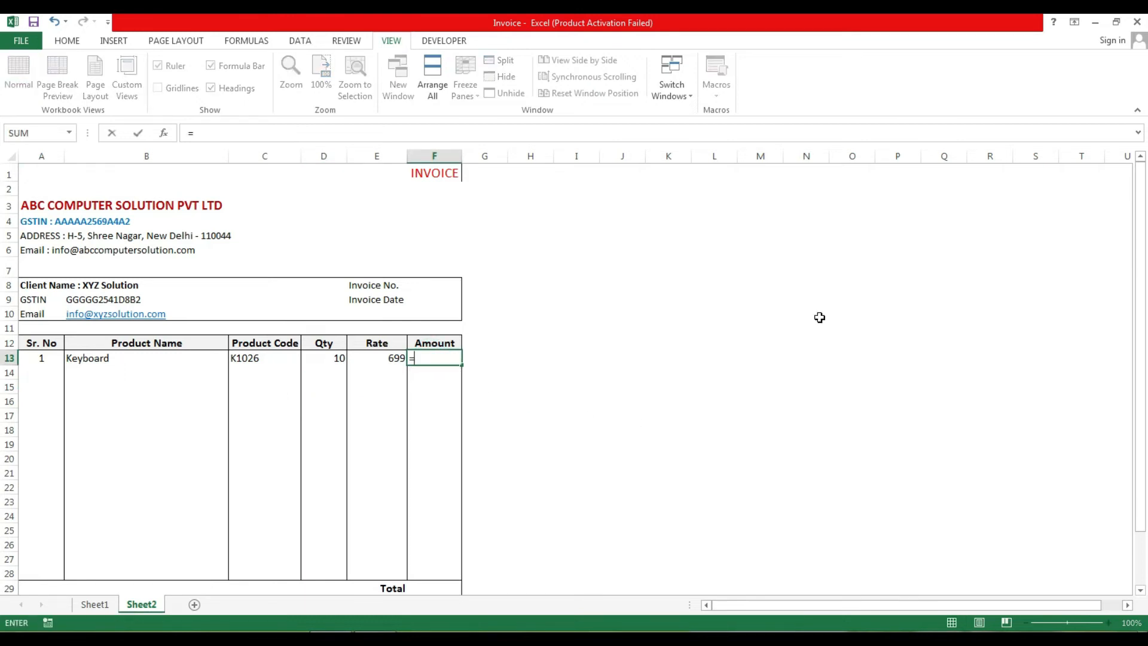
{"action": "left_click", "coordinate": [330, 357]}
{"action": "type", "text": "*"}
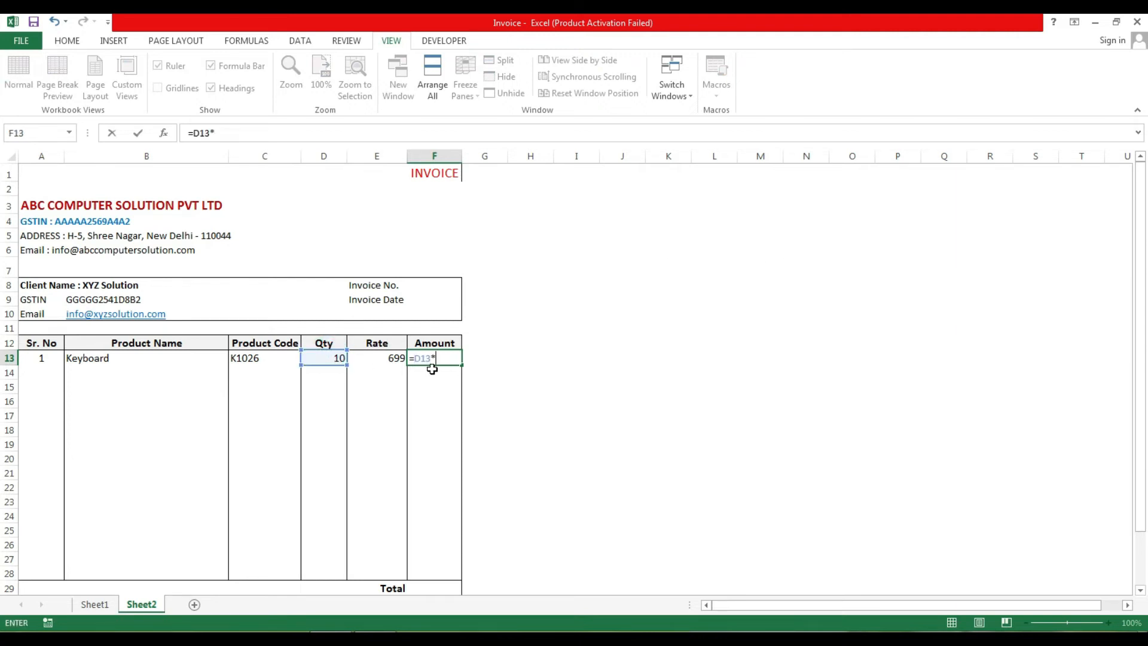
{"action": "left_click", "coordinate": [383, 360]}
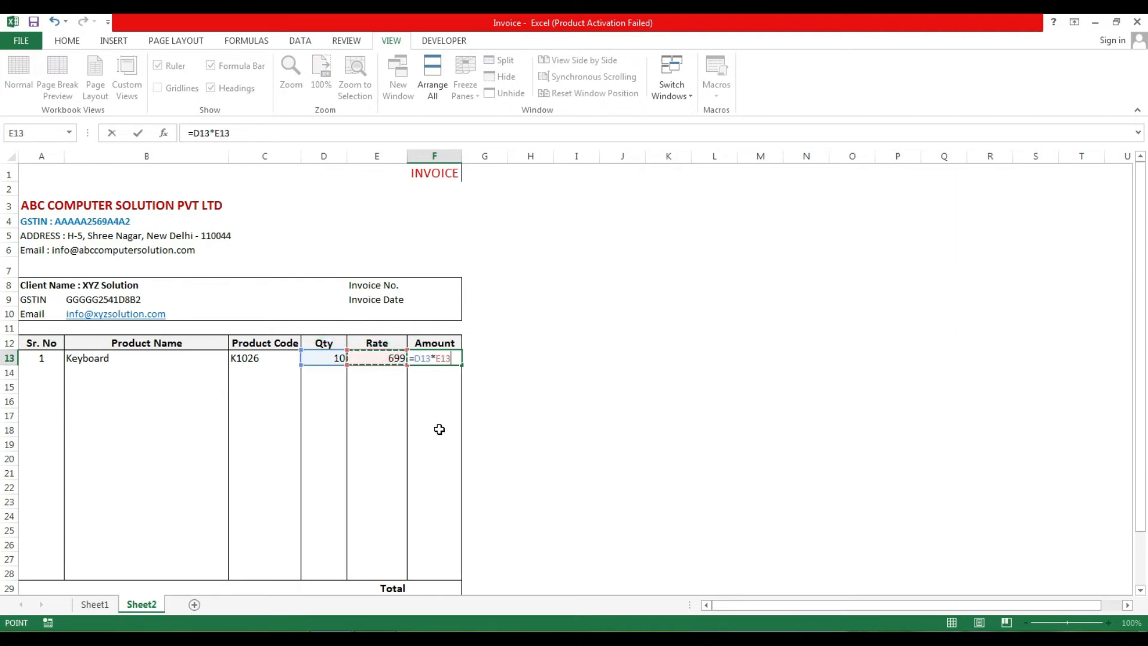
{"action": "key", "text": "Return"}
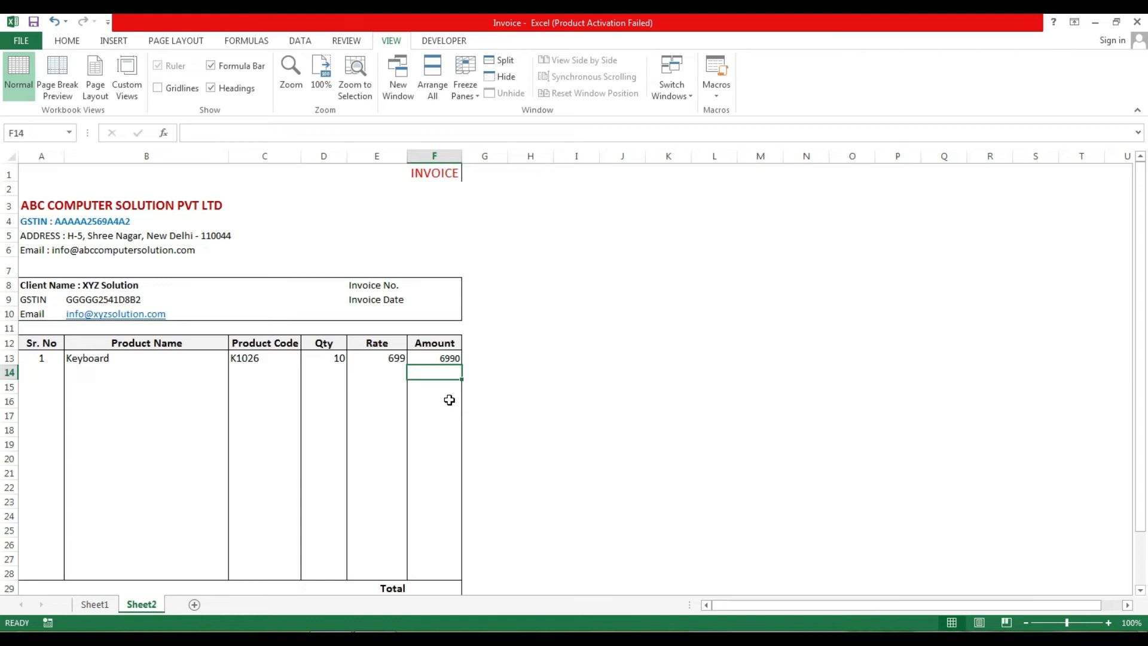
Fill the F13 multiplication formula down the Amount column through F28
{"action": "key", "text": "Up"}
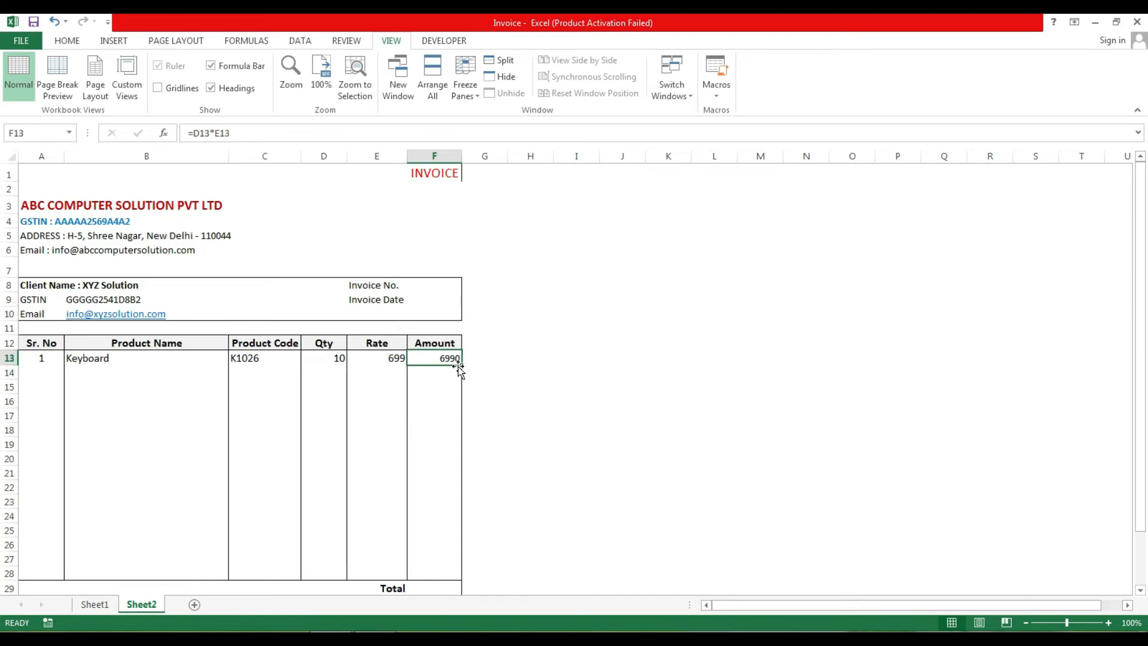
{"action": "left_click_drag", "start_coordinate": [461, 365], "coordinate": [450, 579]}
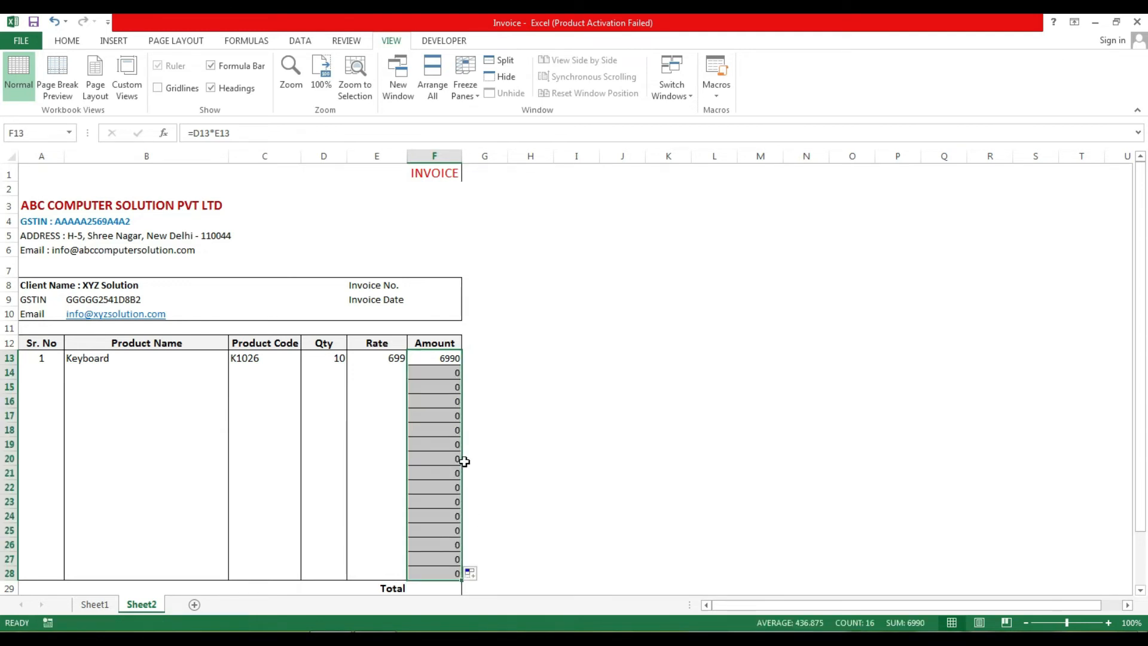
{"action": "left_click", "coordinate": [447, 443]}
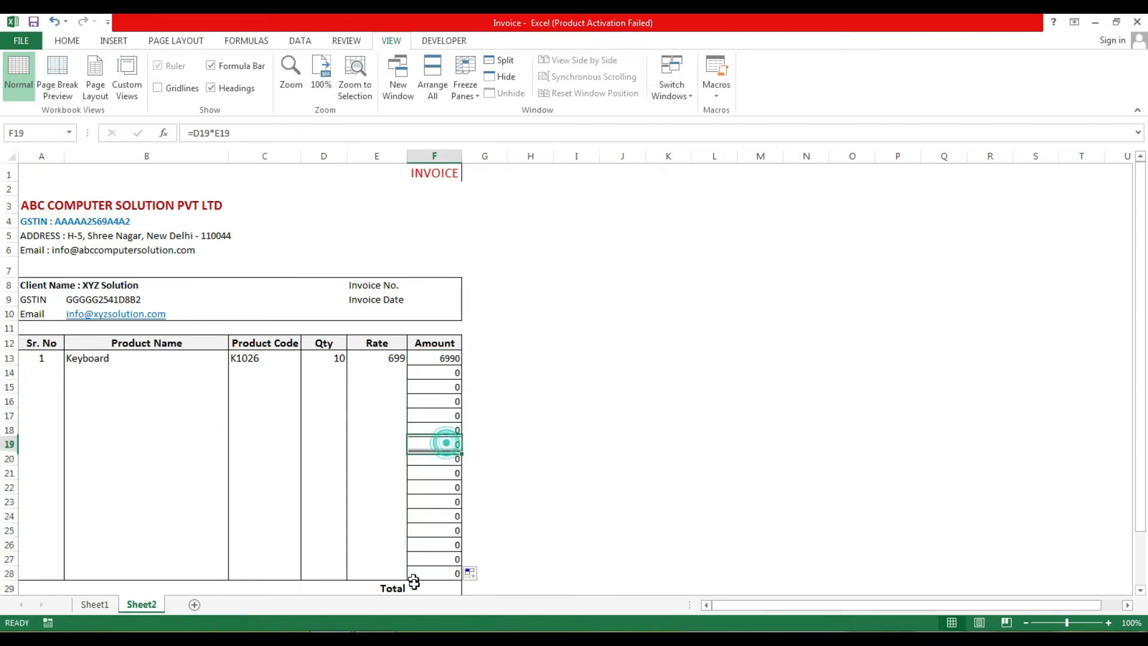
{"action": "left_click", "coordinate": [419, 389]}
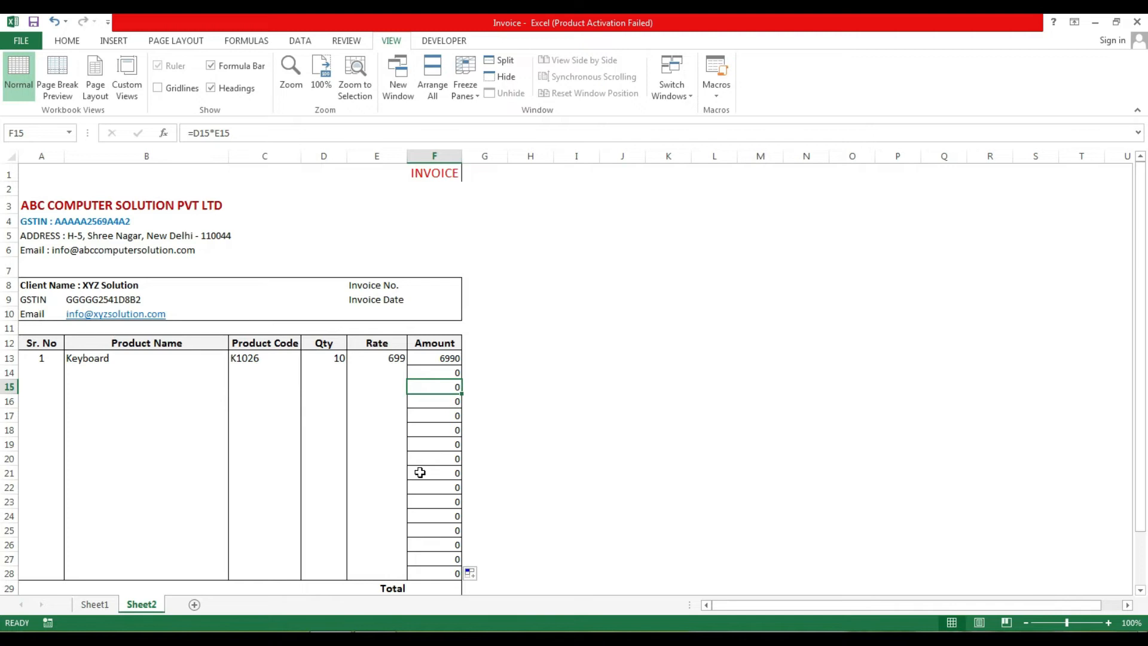
Remove all borders from the Amount cells F13:F28 and give the range an outside border
{"action": "left_click_drag", "start_coordinate": [431, 359], "coordinate": [428, 569]}
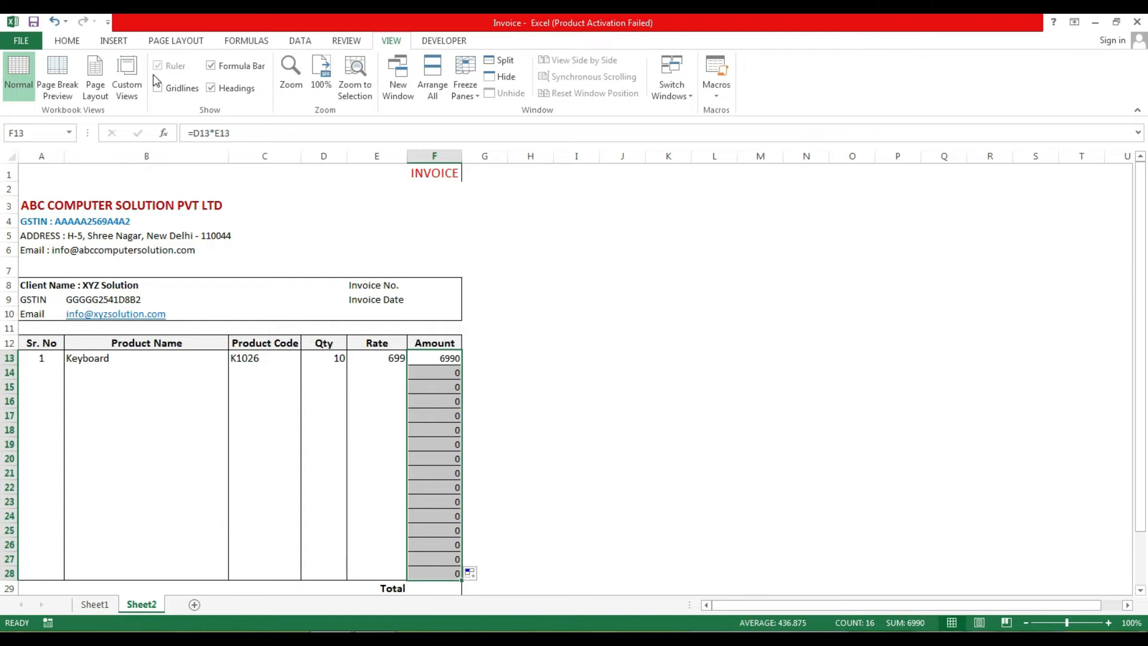
{"action": "left_click", "coordinate": [67, 40]}
{"action": "left_click", "coordinate": [198, 88]}
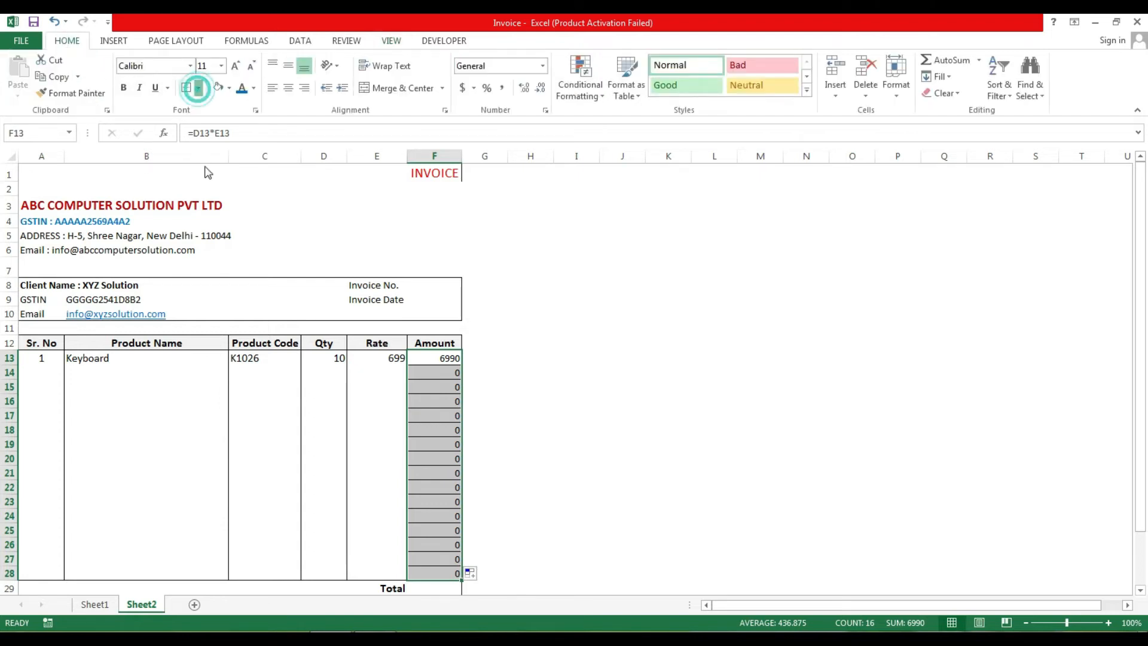
{"action": "left_click", "coordinate": [221, 194]}
{"action": "left_click", "coordinate": [203, 87]}
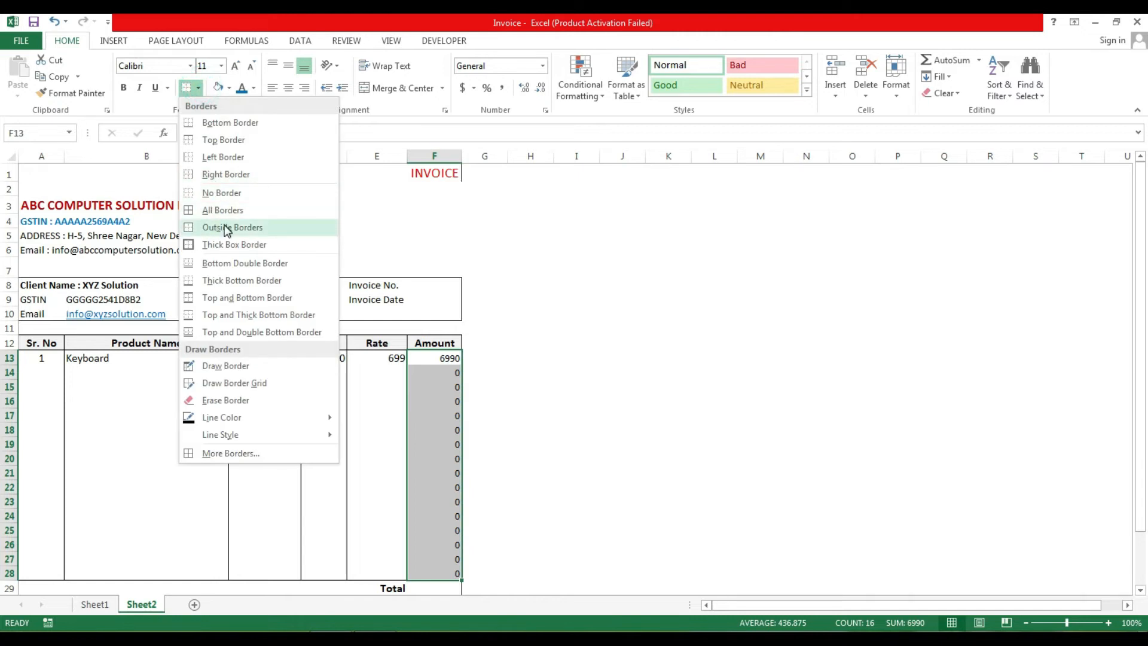
{"action": "left_click", "coordinate": [226, 226]}
{"action": "left_click", "coordinate": [339, 429]}
{"action": "left_click", "coordinate": [443, 448]}
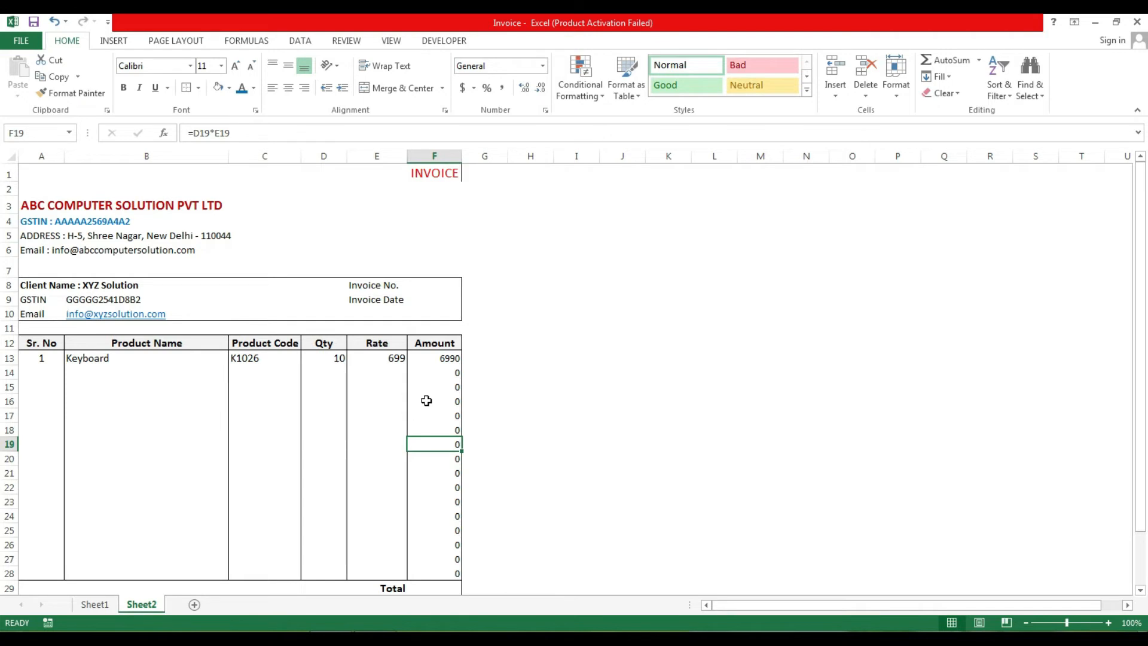
Check the copied Amount formulas in the empty item rows and delete the one in F15
{"action": "left_click", "coordinate": [446, 377]}
{"action": "left_click", "coordinate": [412, 426]}
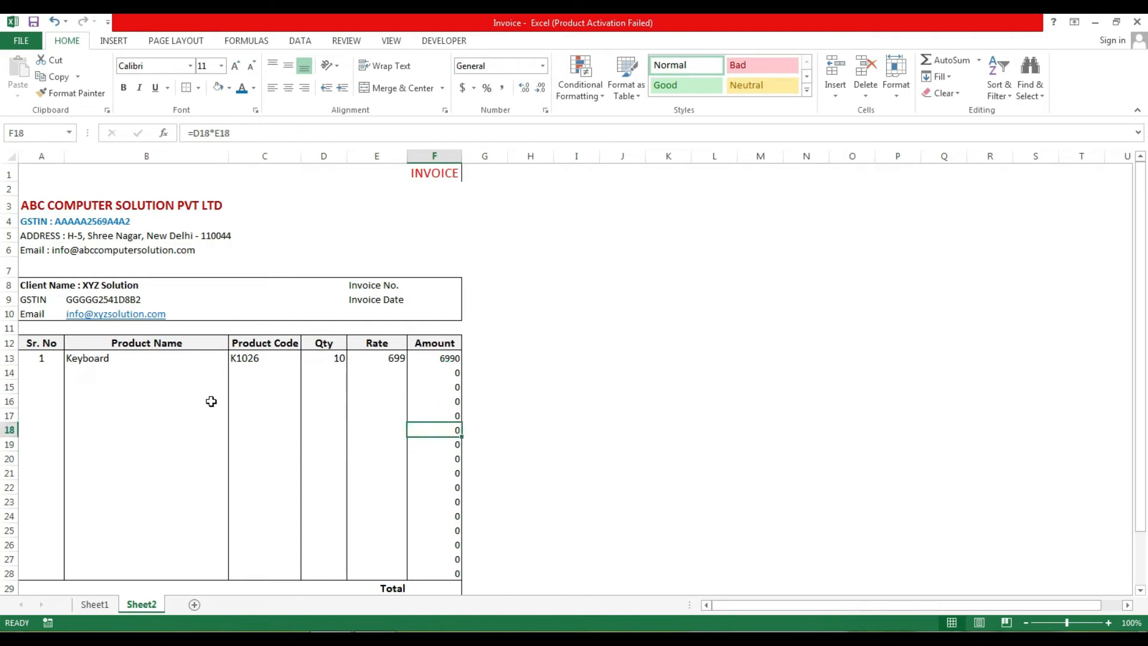
{"action": "left_click", "coordinate": [438, 389]}
{"action": "key", "text": "Delete"}
{"action": "left_click", "coordinate": [441, 426]}
{"action": "left_click", "coordinate": [442, 390]}
{"action": "left_click", "coordinate": [443, 417]}
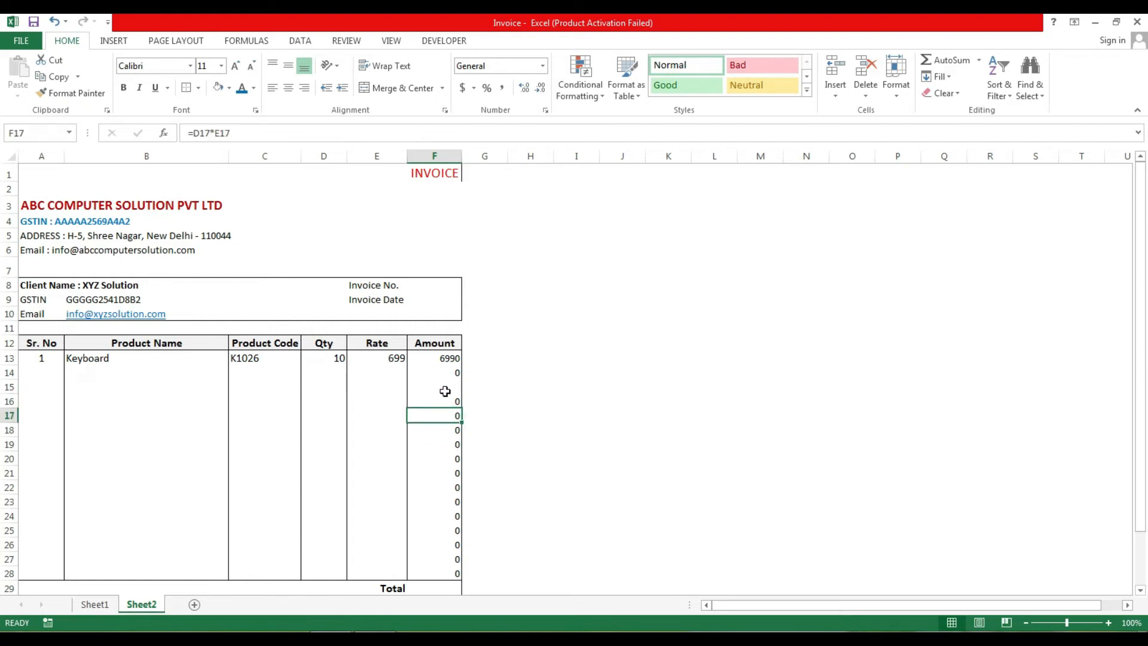
{"action": "left_click", "coordinate": [445, 389]}
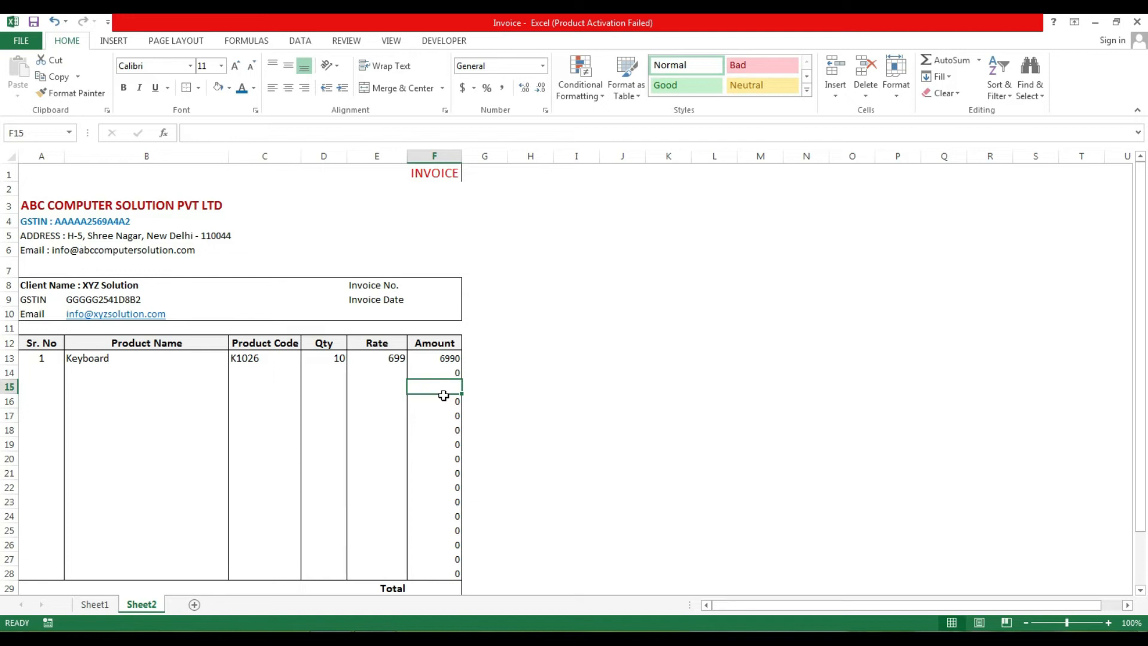
Delete the remaining multiplication formulas from the Amount cells F13:F28
{"action": "left_click_drag", "start_coordinate": [436, 372], "coordinate": [440, 574]}
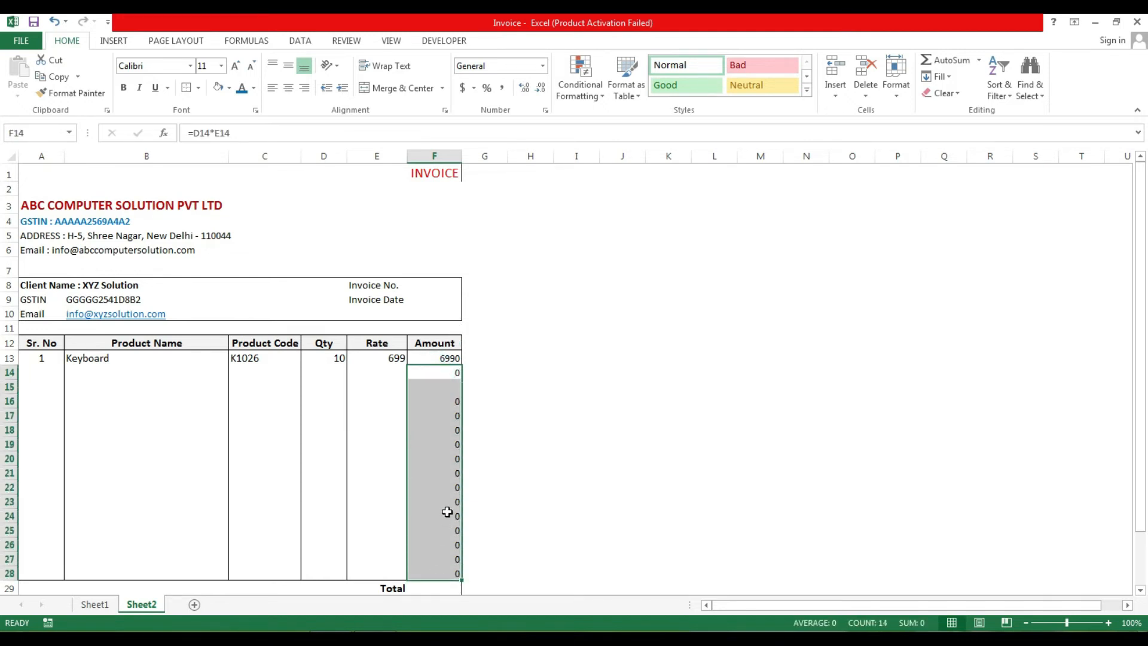
{"action": "key", "text": "Delete"}
{"action": "left_click", "coordinate": [448, 361]}
{"action": "key", "text": "Delete"}
{"action": "mouse_move", "coordinate": [428, 389]}
{"action": "left_mouse_down"}
{"action": "mouse_move", "coordinate": [426, 438]}
{"action": "mouse_move", "coordinate": [429, 401]}
{"action": "left_mouse_up"}
Start an IF formula in F13 with the logical test OR(D13="",E13="")
{"action": "left_click", "coordinate": [433, 360]}
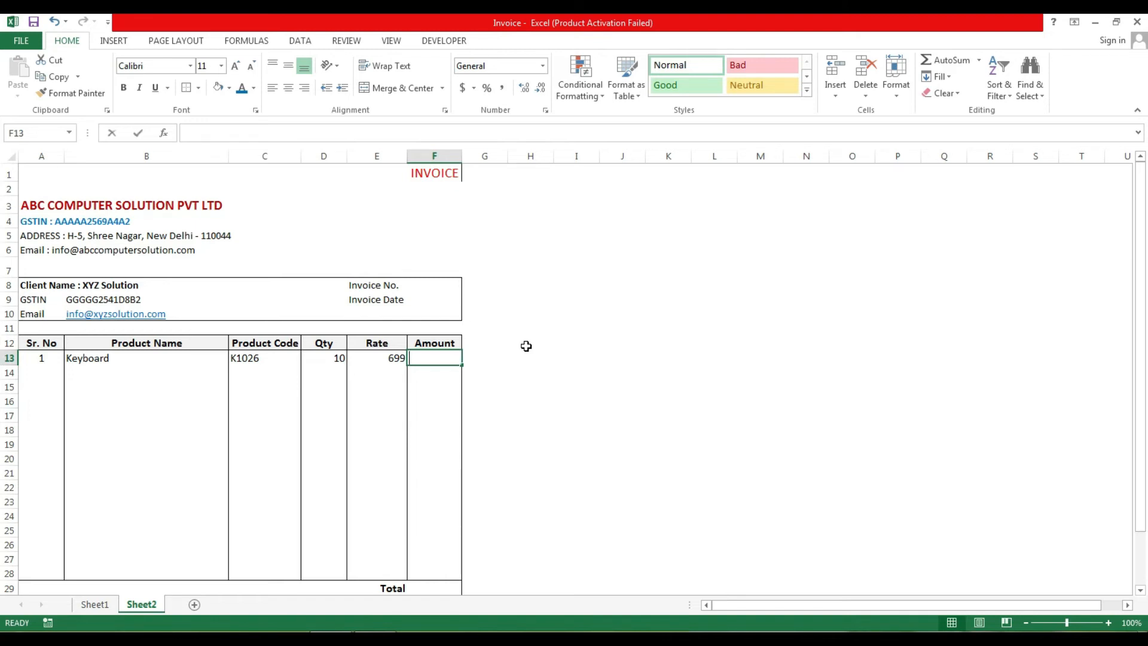
{"action": "type", "text": "="}
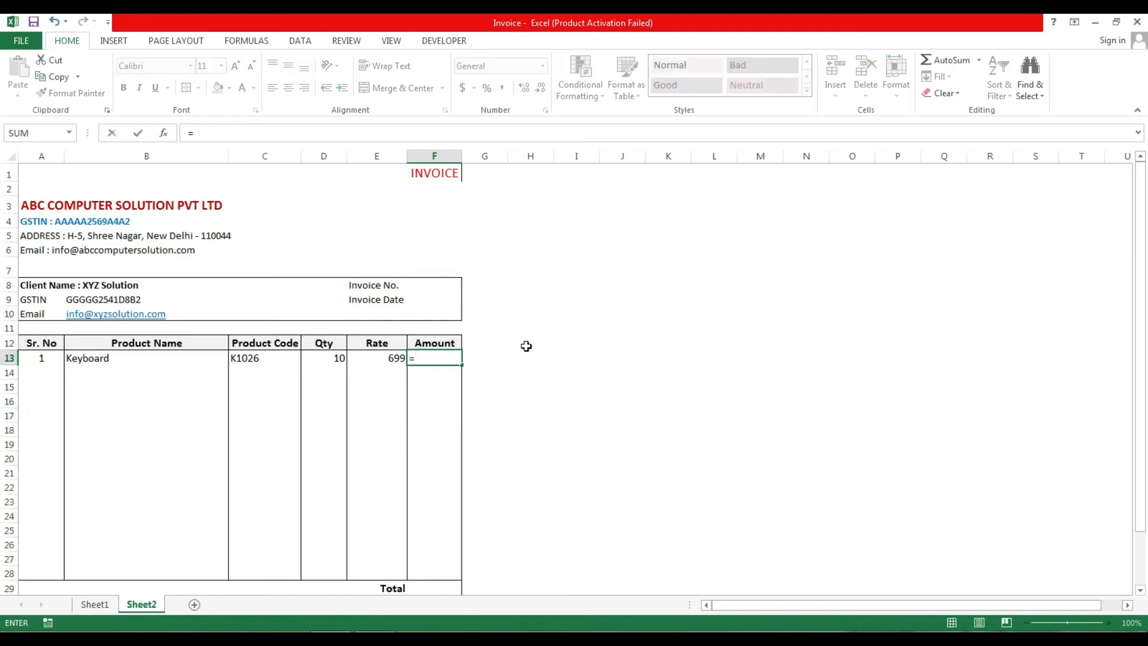
{"action": "type", "text": "if"}
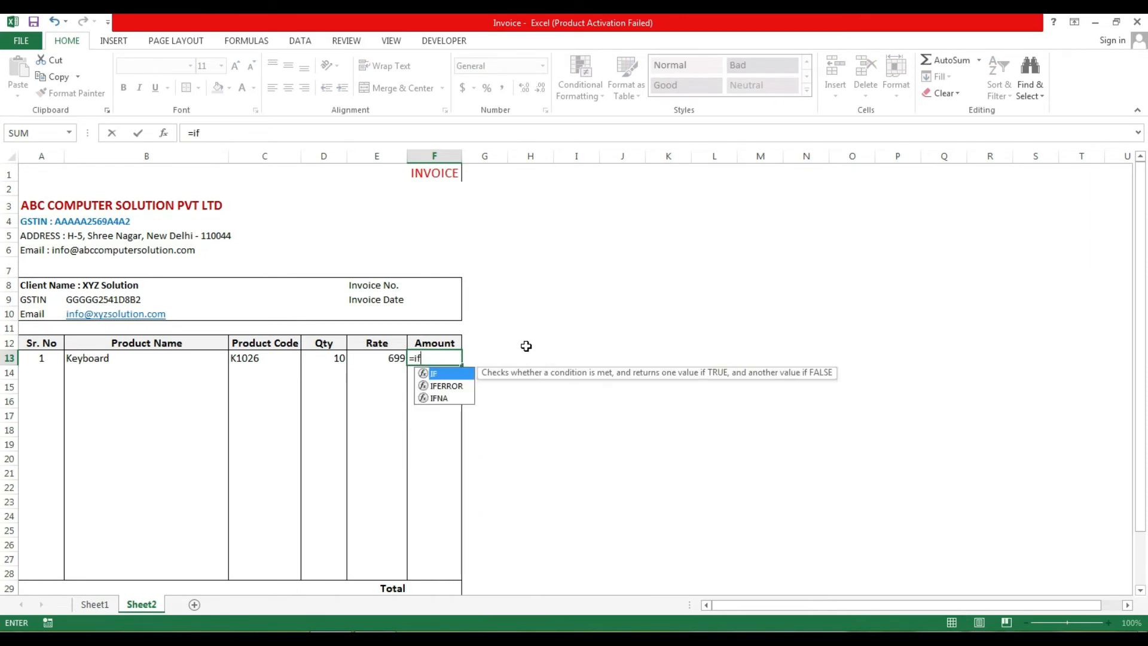
{"action": "key", "text": "Tab"}
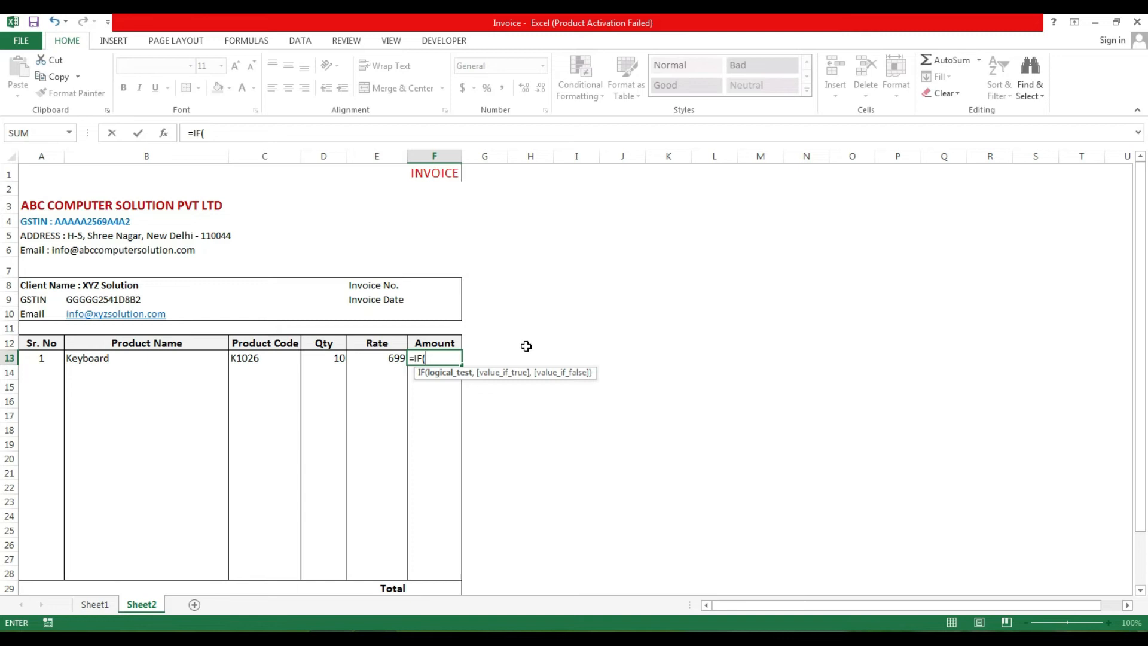
{"action": "type", "text": "or"}
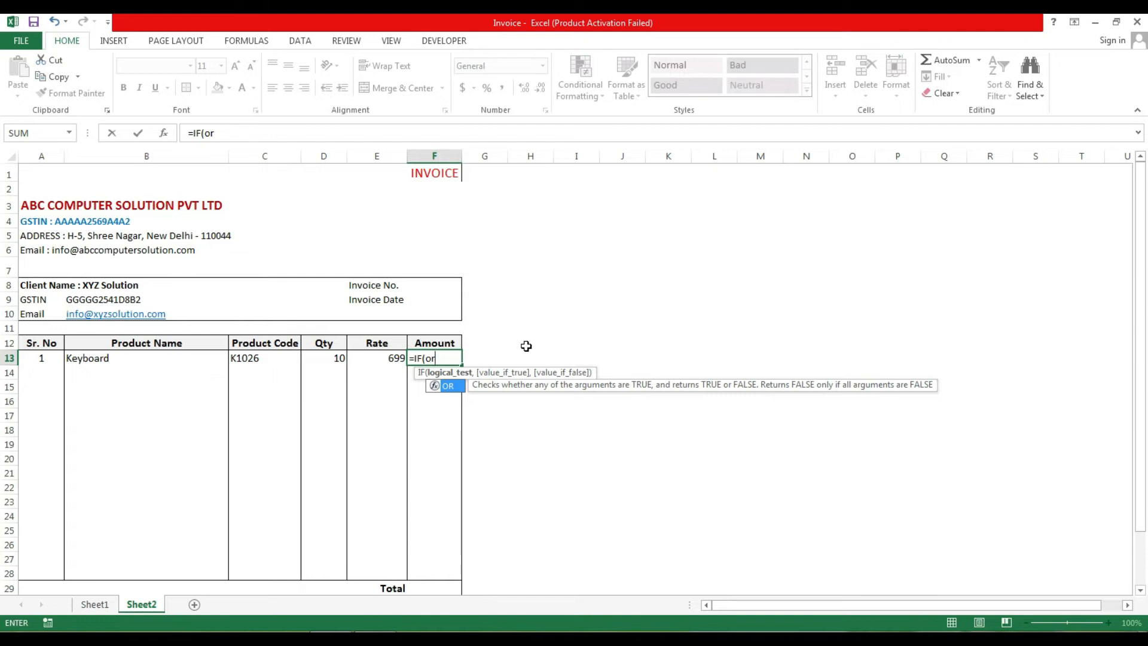
{"action": "key", "text": "Tab"}
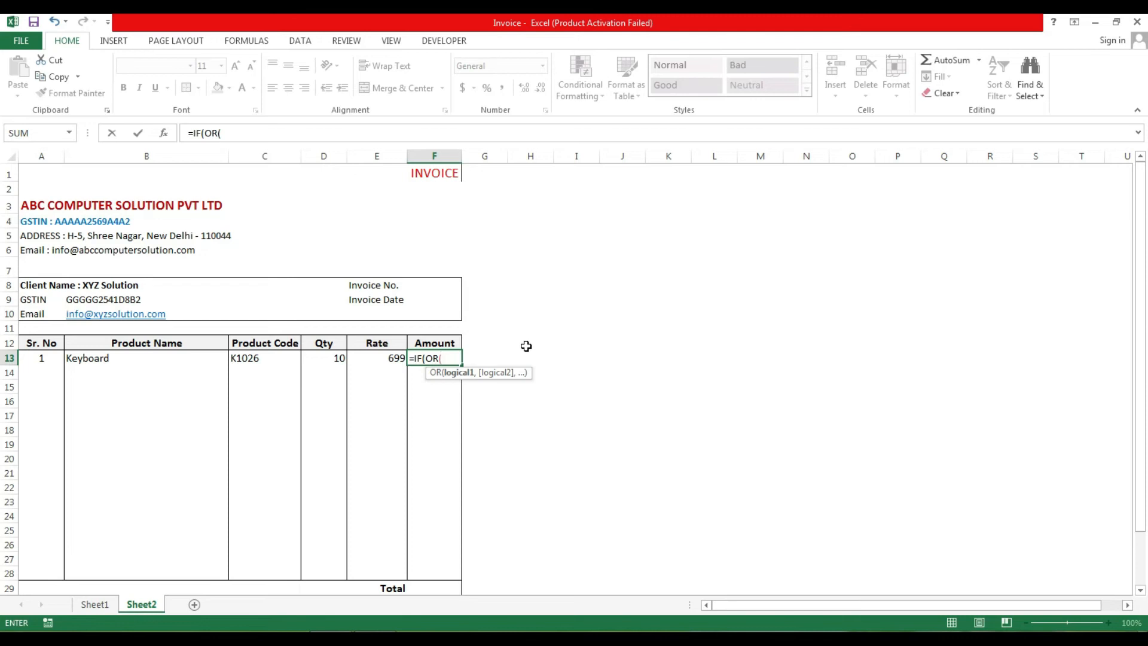
{"action": "left_click", "coordinate": [328, 361]}
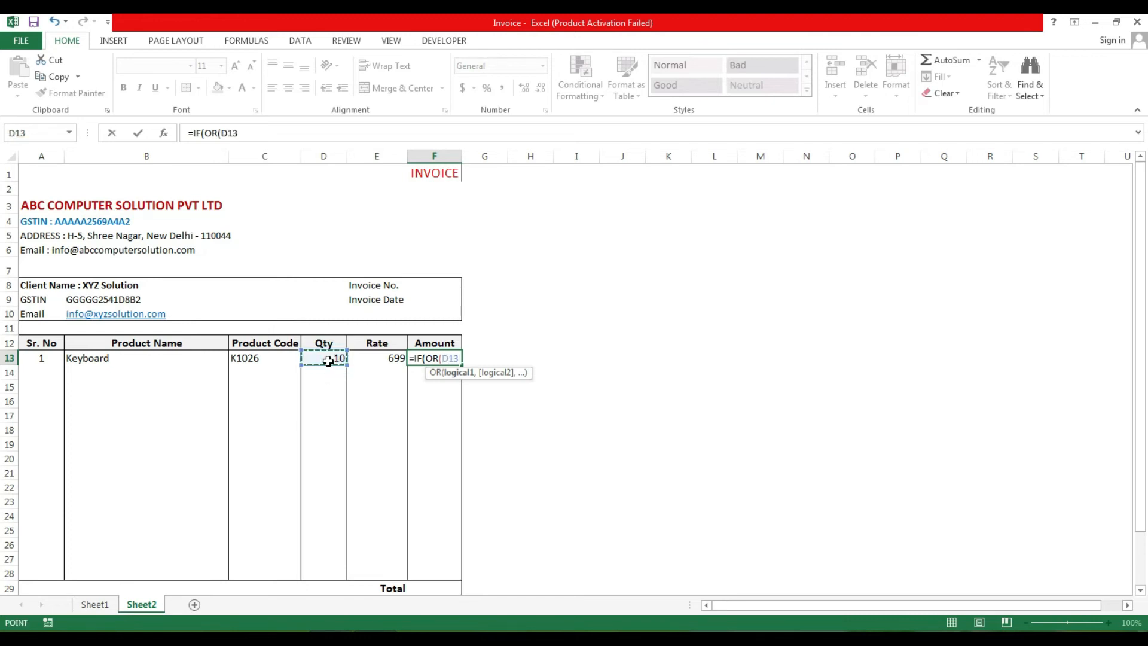
{"action": "type", "text": "=\"\","}
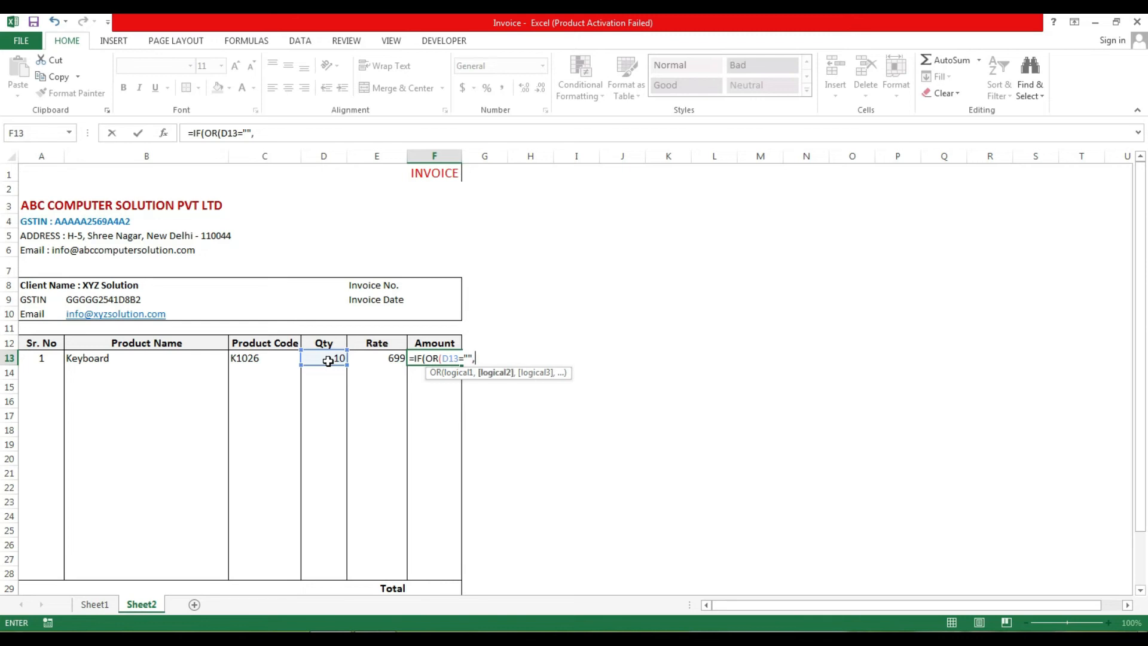
{"action": "type", "text": "E"}
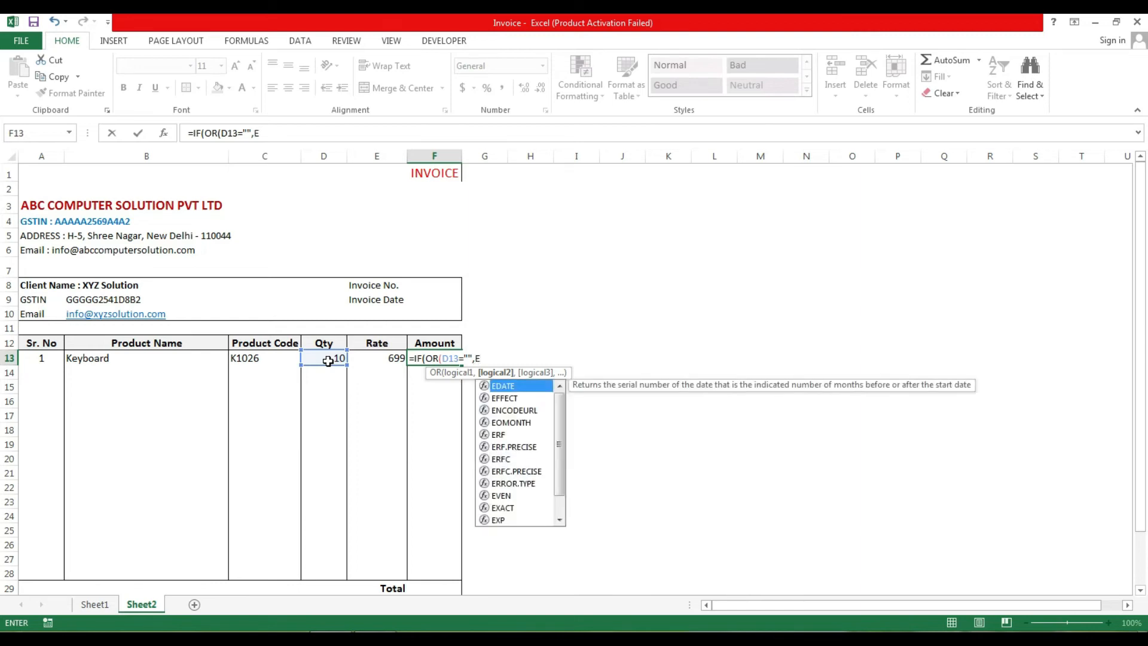
{"action": "type", "text": "13="}
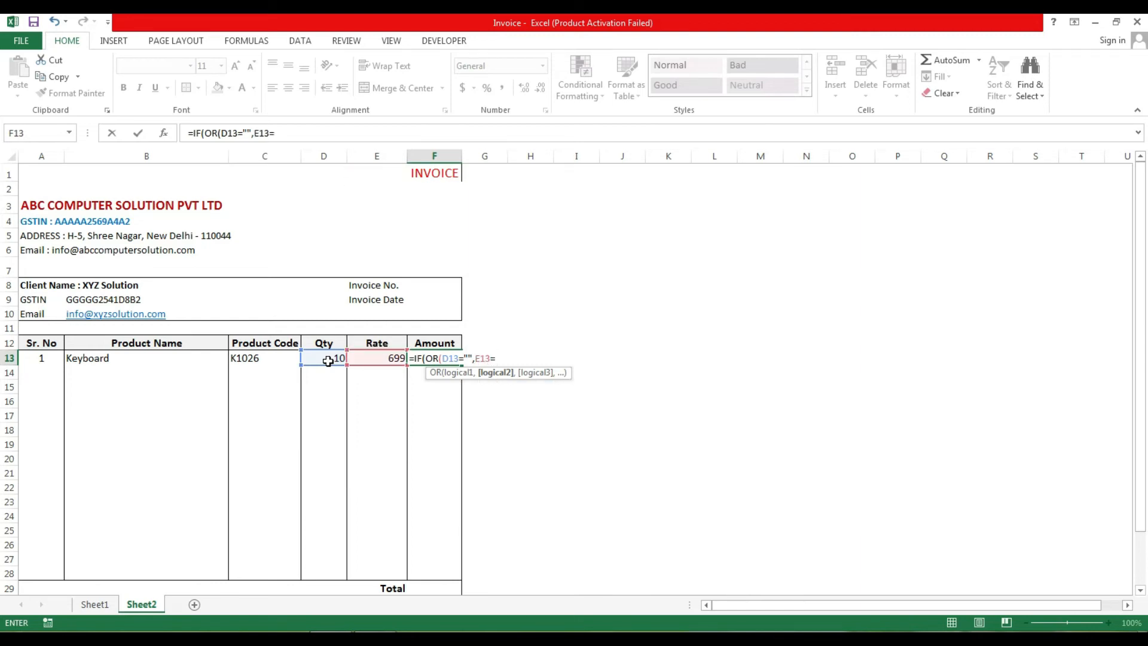
{"action": "type", "text": "\"\""}
{"action": "type", "text": ","}
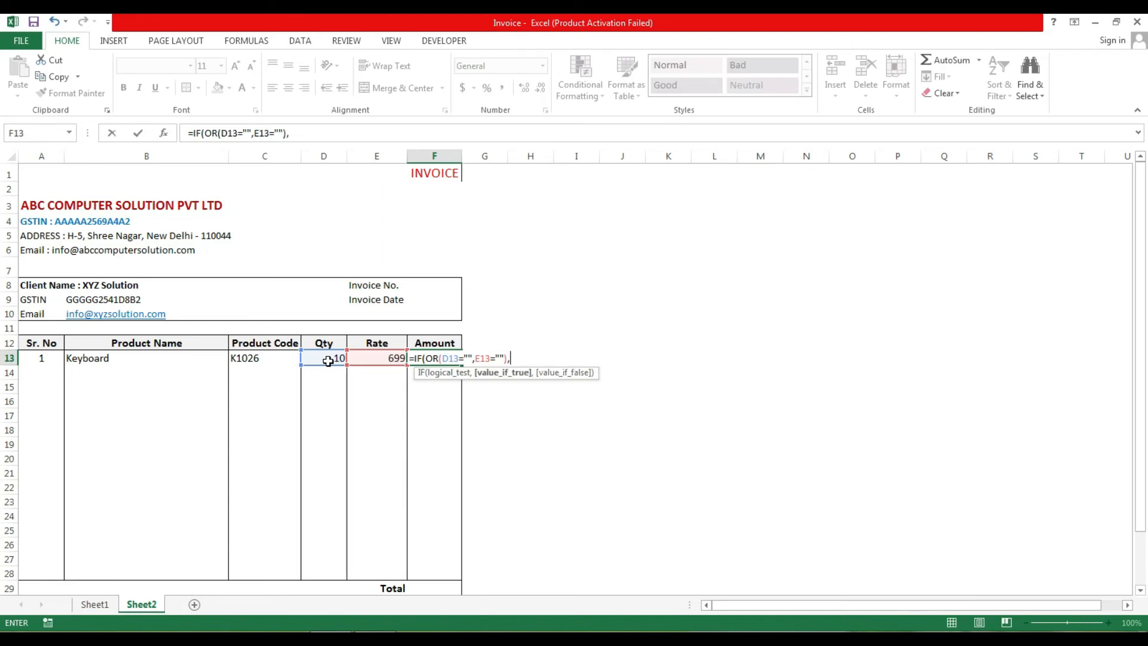
Complete the F13 IF formula with "" as the true value and D13*E13 as the false value
{"action": "type", "text": "\"\","}
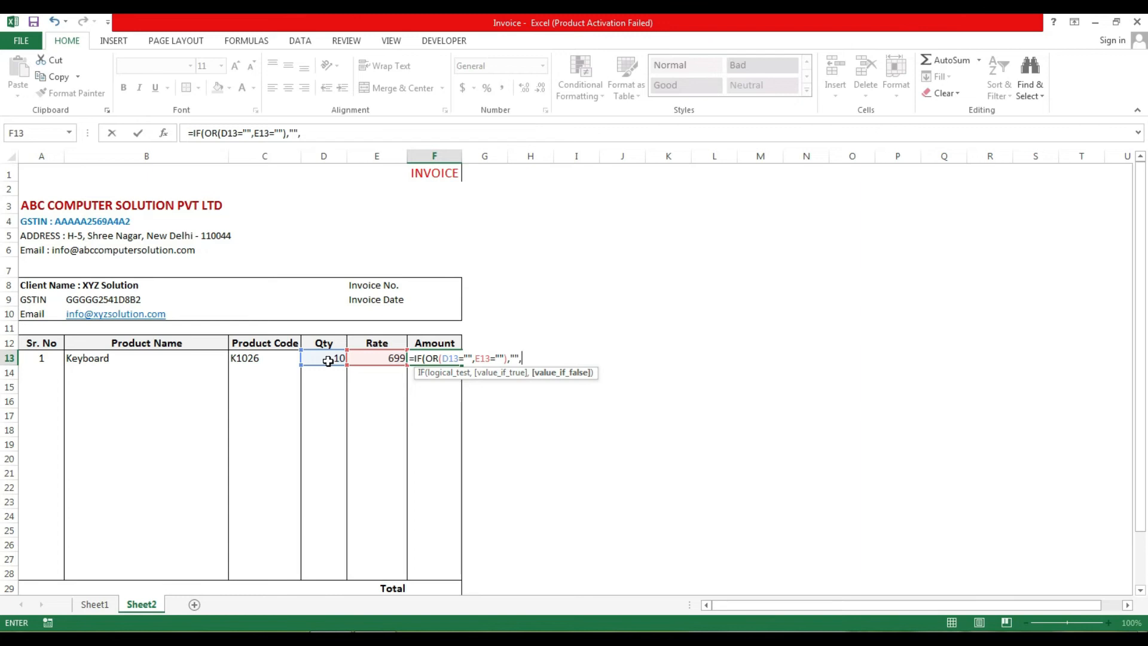
{"action": "left_click", "coordinate": [329, 361]}
{"action": "type", "text": "*"}
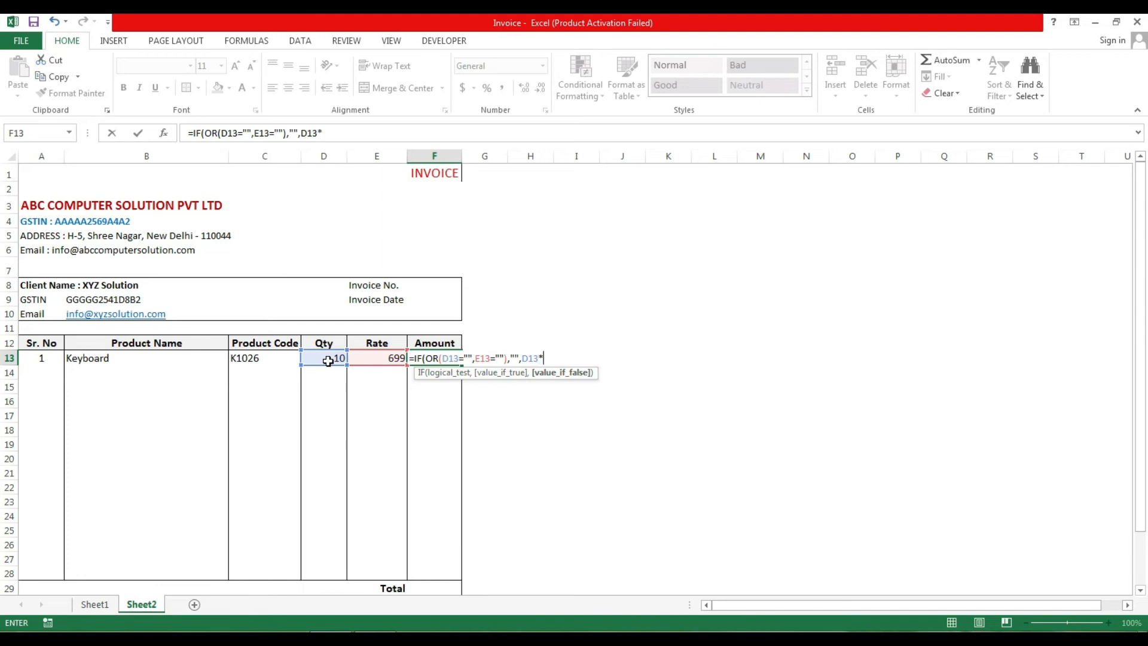
{"action": "type", "text": "E13)"}
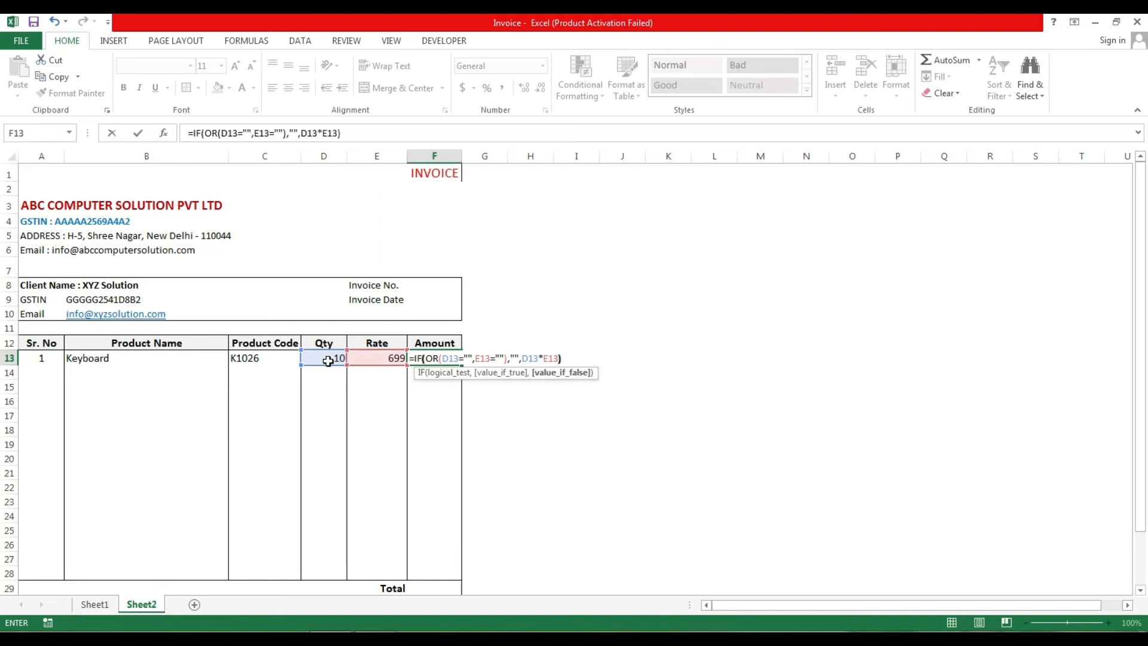
{"action": "key", "text": "Return"}
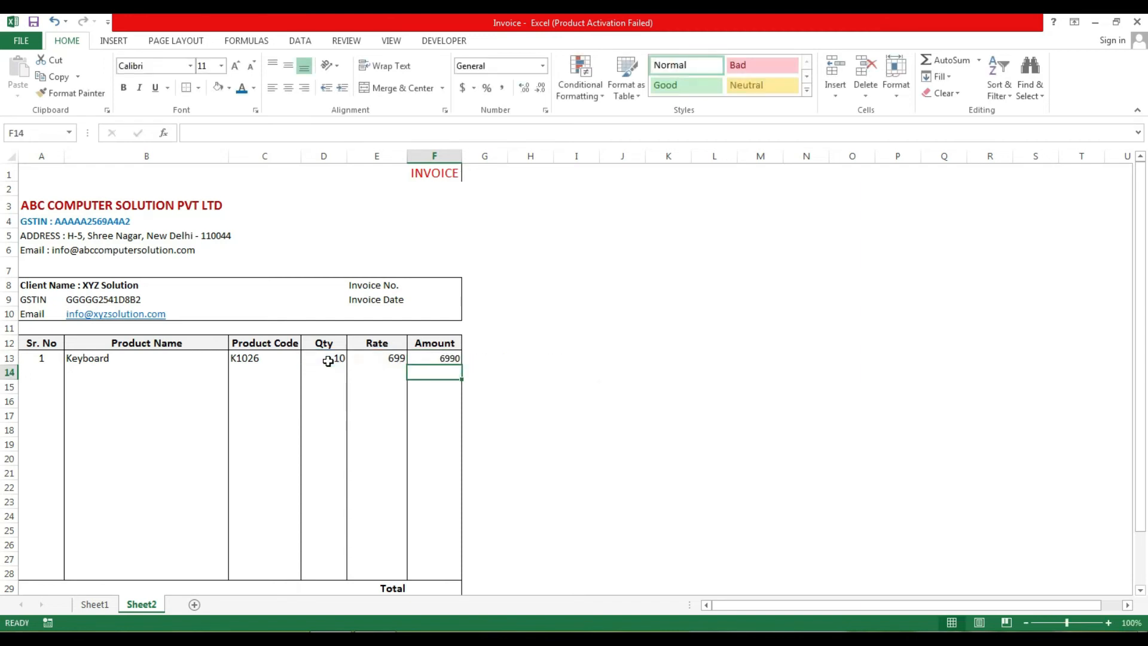
Fill the F13 IF formula down the Amount column through F28
{"action": "left_click", "coordinate": [442, 362]}
{"action": "left_click_drag", "start_coordinate": [463, 366], "coordinate": [458, 579]}
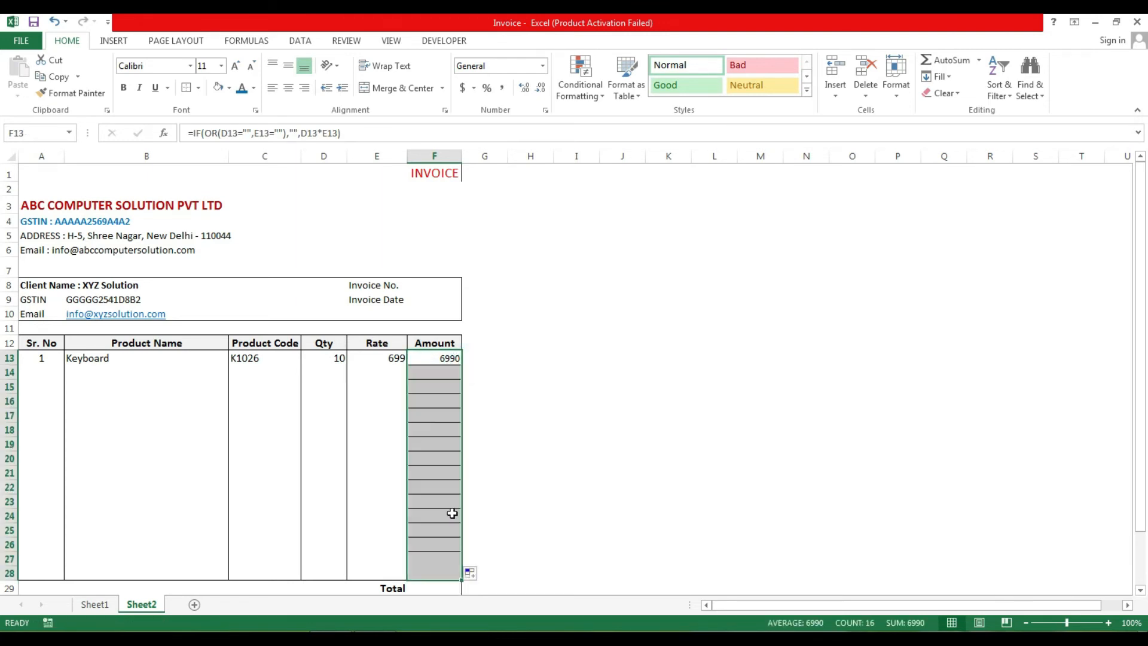
{"action": "left_click", "coordinate": [443, 444]}
Clear the existing borders from the Amount cells F13:F28 and apply only outside borders to the range
{"action": "left_click_drag", "start_coordinate": [432, 359], "coordinate": [431, 573]}
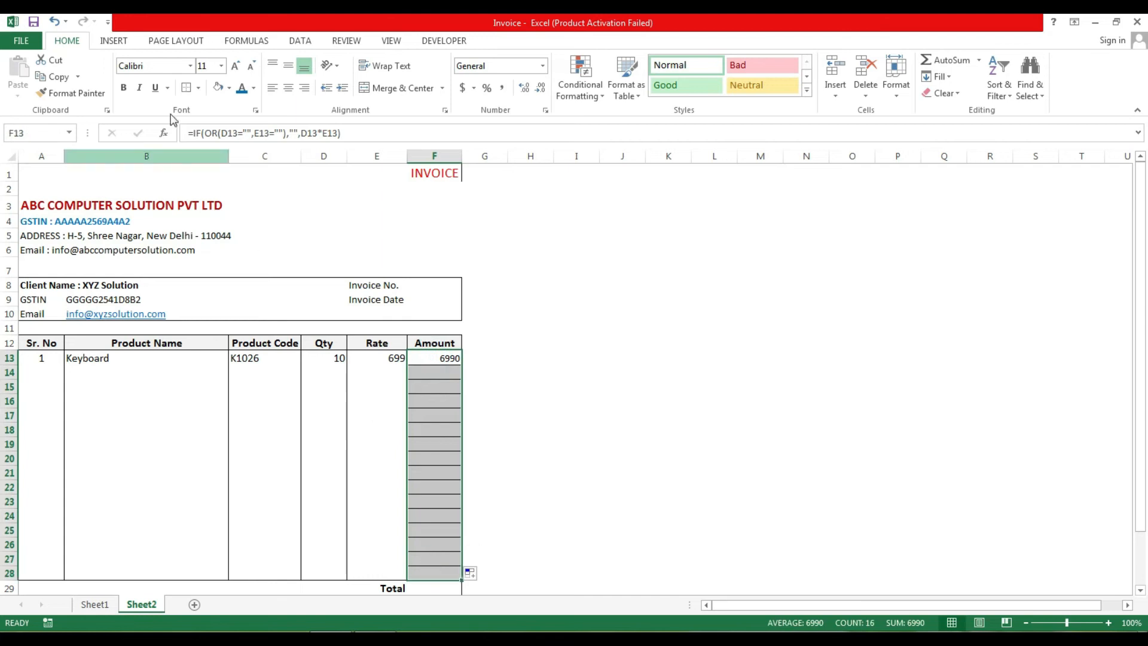
{"action": "left_click", "coordinate": [197, 88]}
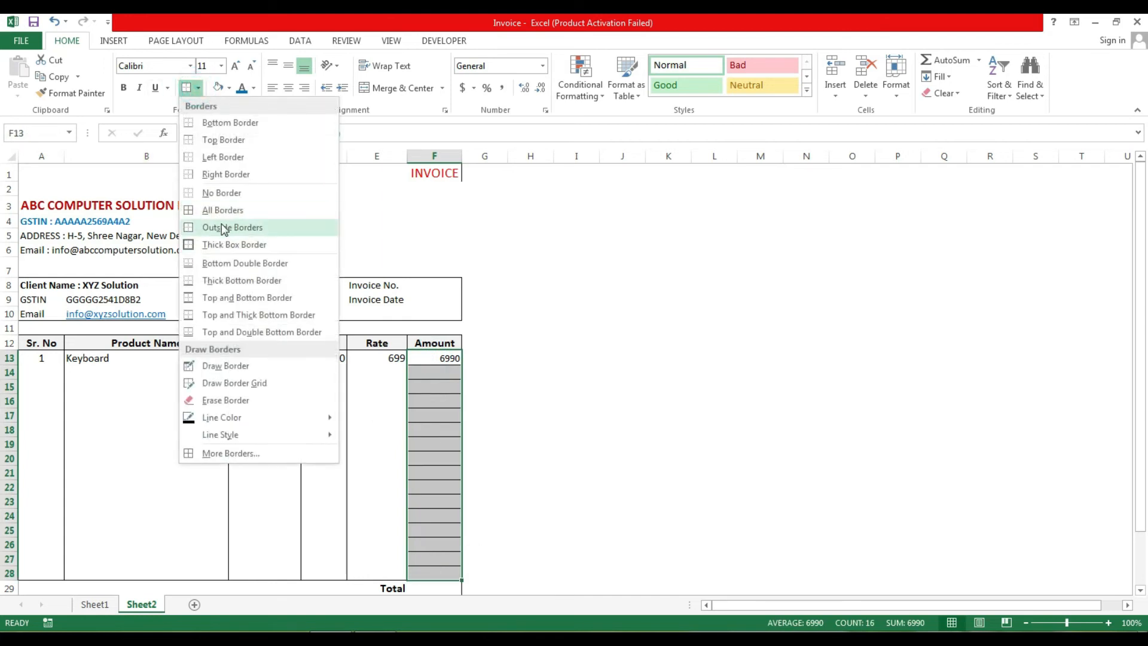
{"action": "left_click", "coordinate": [227, 193]}
{"action": "left_click", "coordinate": [198, 88]}
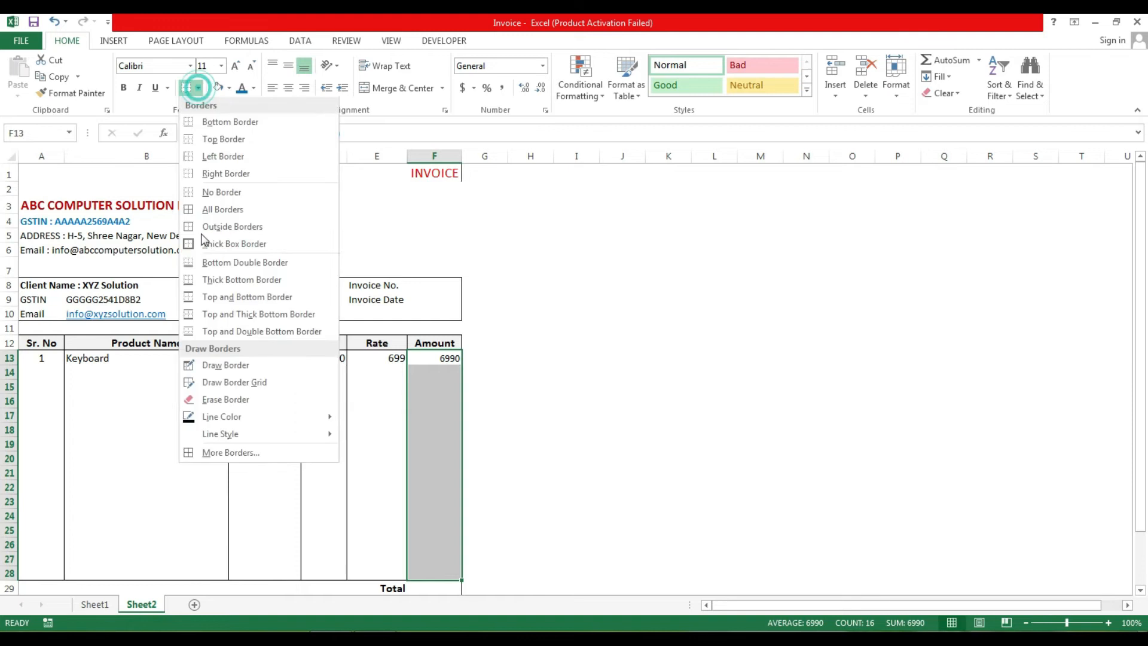
{"action": "left_click", "coordinate": [224, 227]}
{"action": "left_click", "coordinate": [424, 400]}
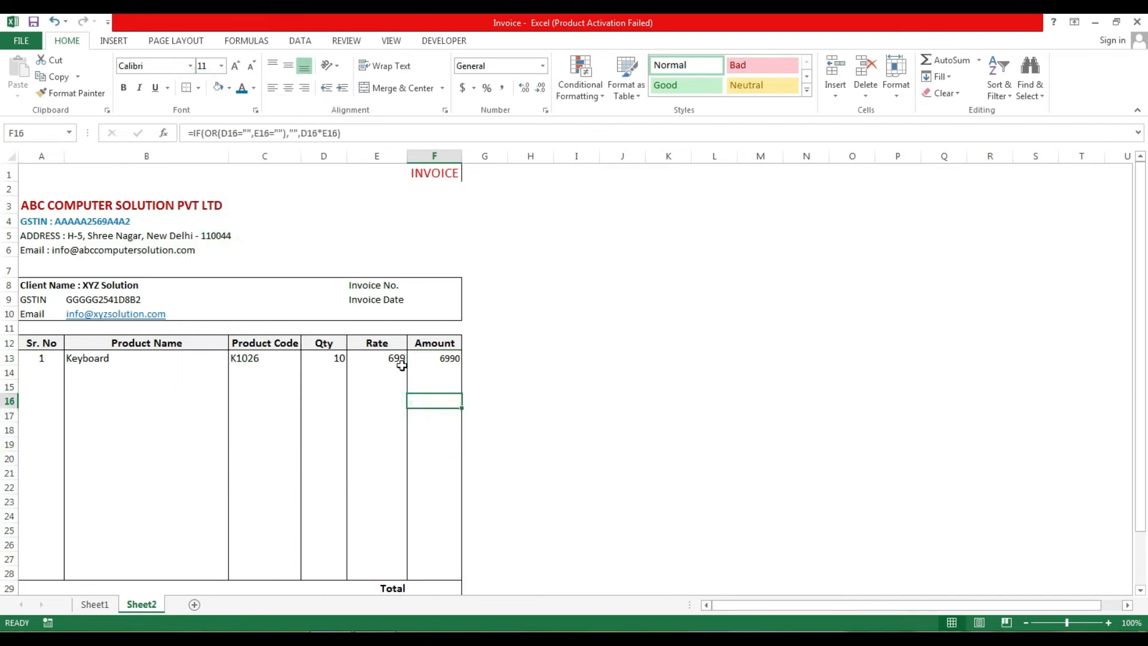
Examine the IF formula in Amount cells F15 and F13, including its OR test and its empty true value
{"action": "left_click", "coordinate": [440, 386]}
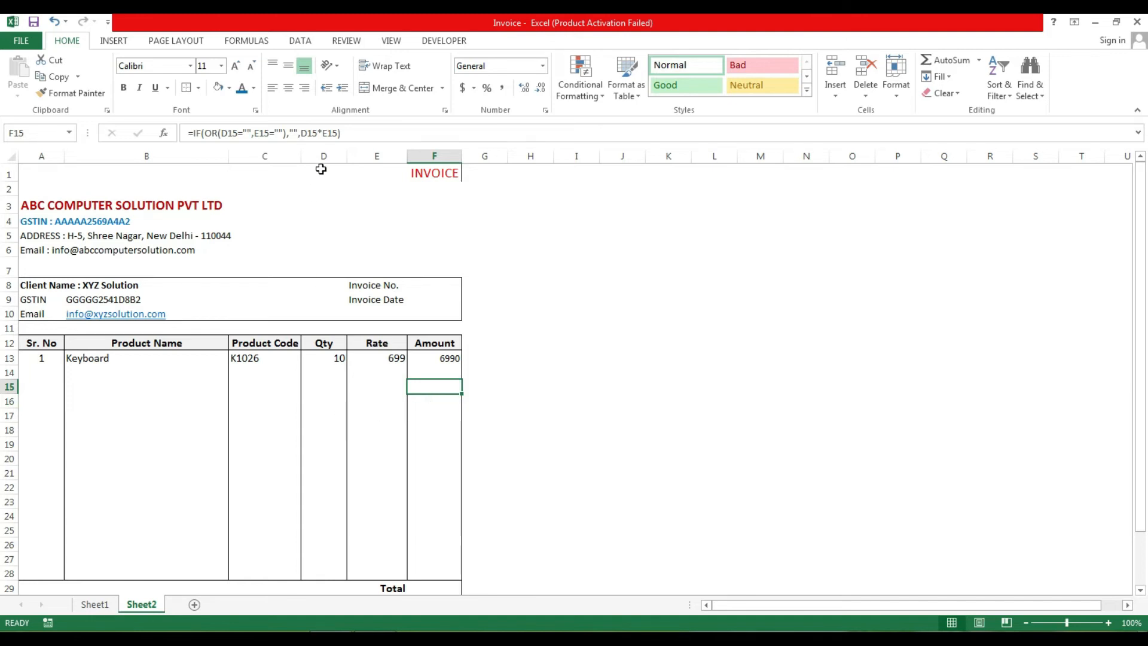
{"action": "left_click_drag", "start_coordinate": [357, 134], "coordinate": [194, 133]}
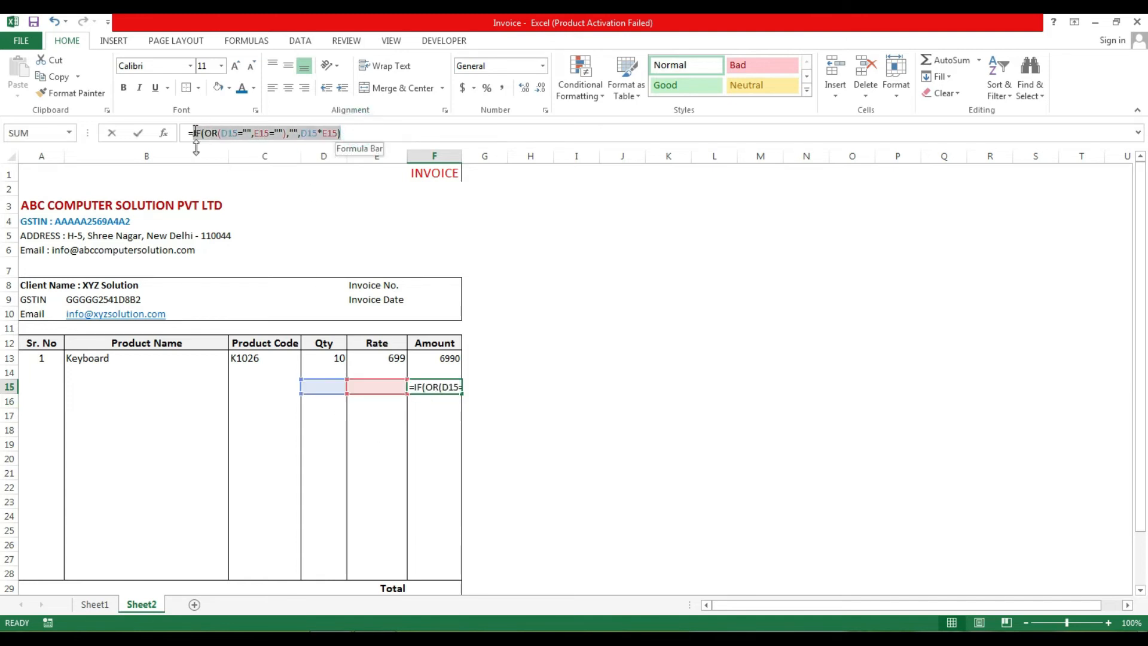
{"action": "key", "text": "Escape"}
{"action": "left_click", "coordinate": [445, 474]}
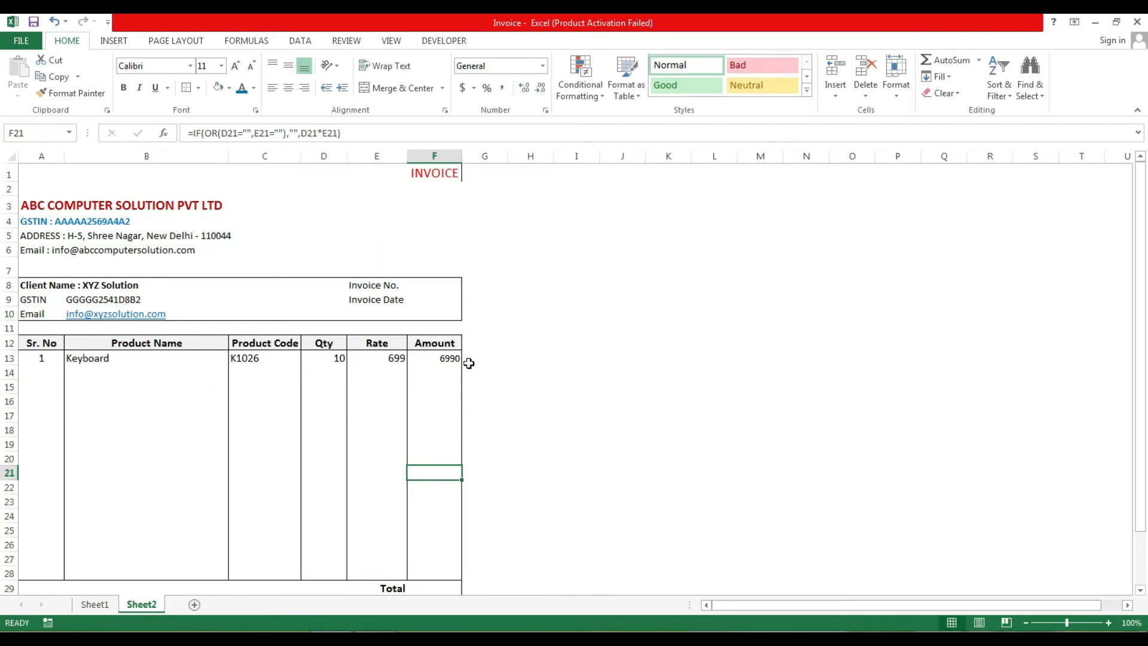
{"action": "left_click", "coordinate": [441, 359]}
{"action": "double_click", "coordinate": [441, 358]}
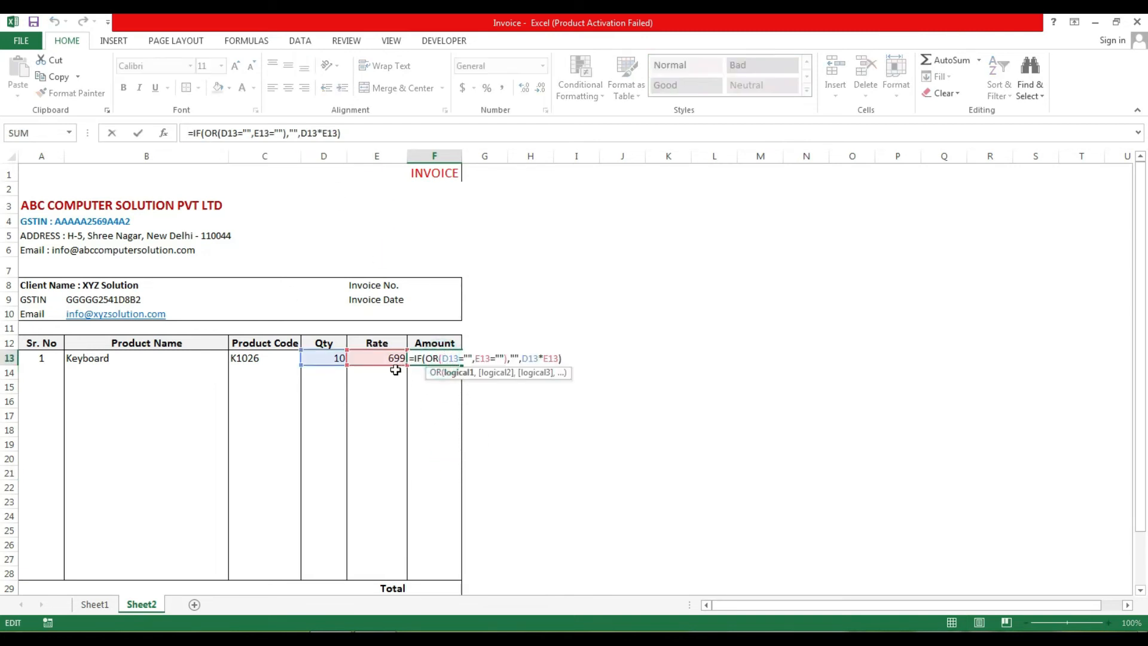
{"action": "key", "text": "Left"}
{"action": "key", "text": "Left"}
{"action": "key", "text": "Left"}
{"action": "key", "text": "Left"}
{"action": "key", "text": "Left"}
{"action": "key", "text": "Left"}
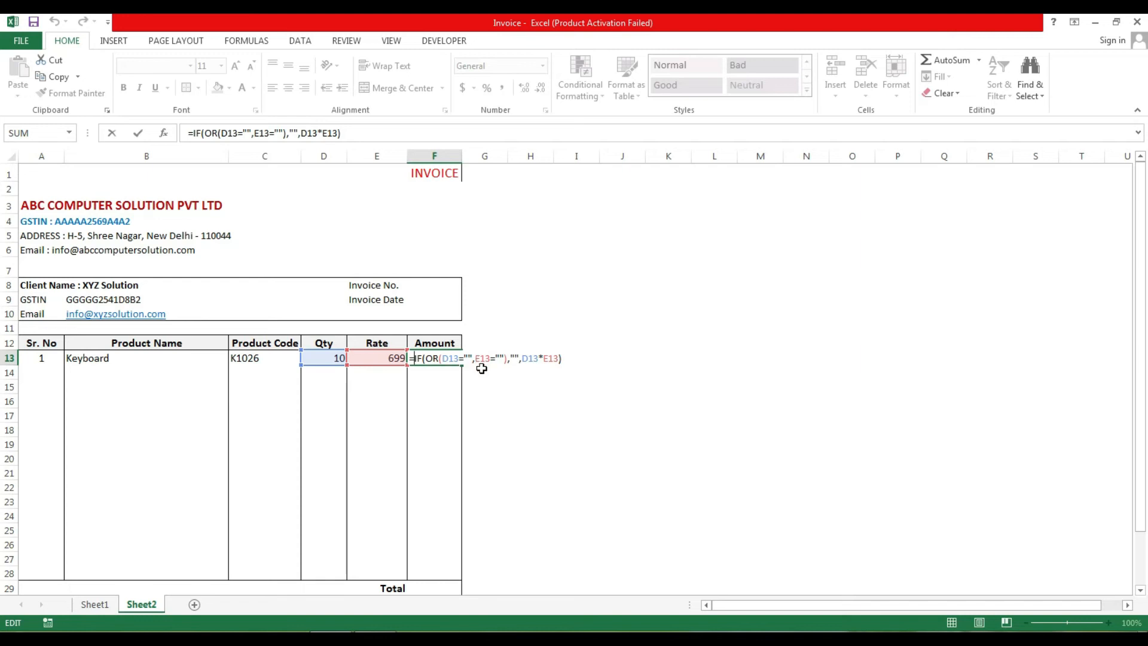
{"action": "left_click", "coordinate": [516, 360]}
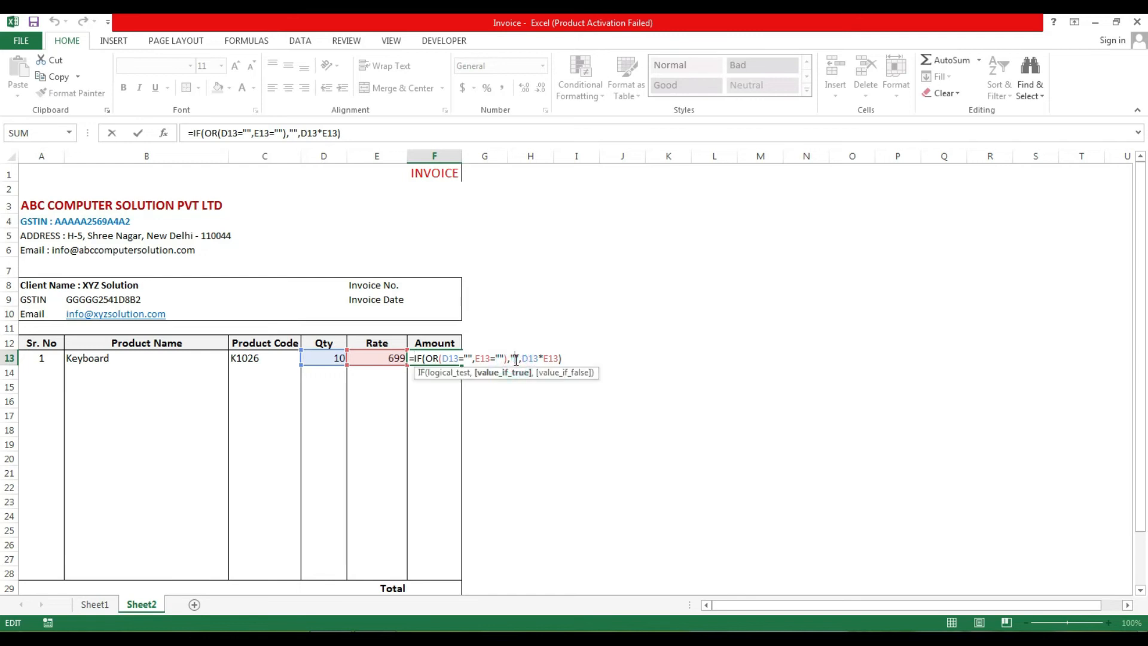
{"action": "left_click_drag", "start_coordinate": [511, 358], "coordinate": [519, 358]}
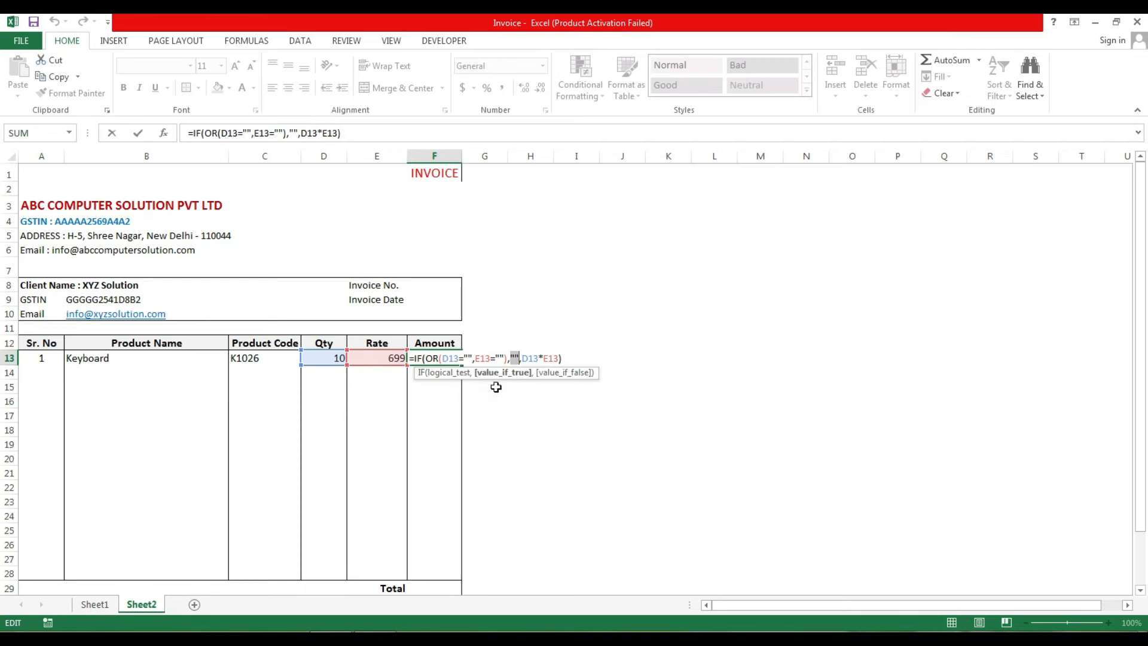
{"action": "left_click", "coordinate": [511, 358]}
{"action": "key", "text": "ctrl+Return"}
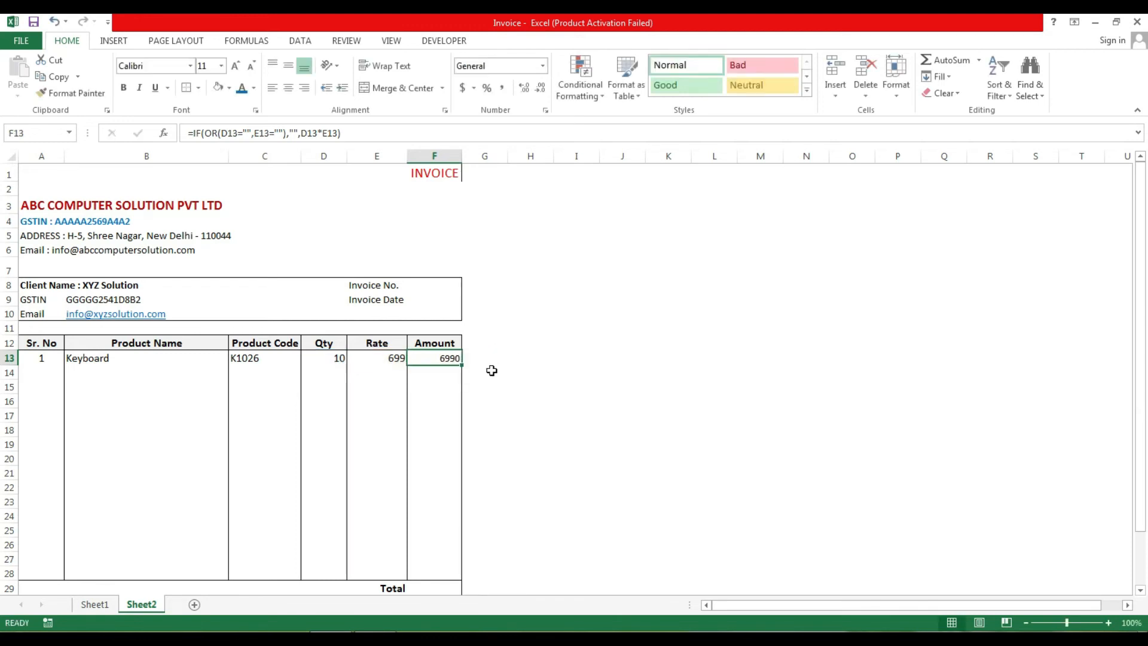
Test the Amount formula in row 14 by entering quantity 10 in D14 and rate 2 in E14
{"action": "left_click", "coordinate": [326, 372]}
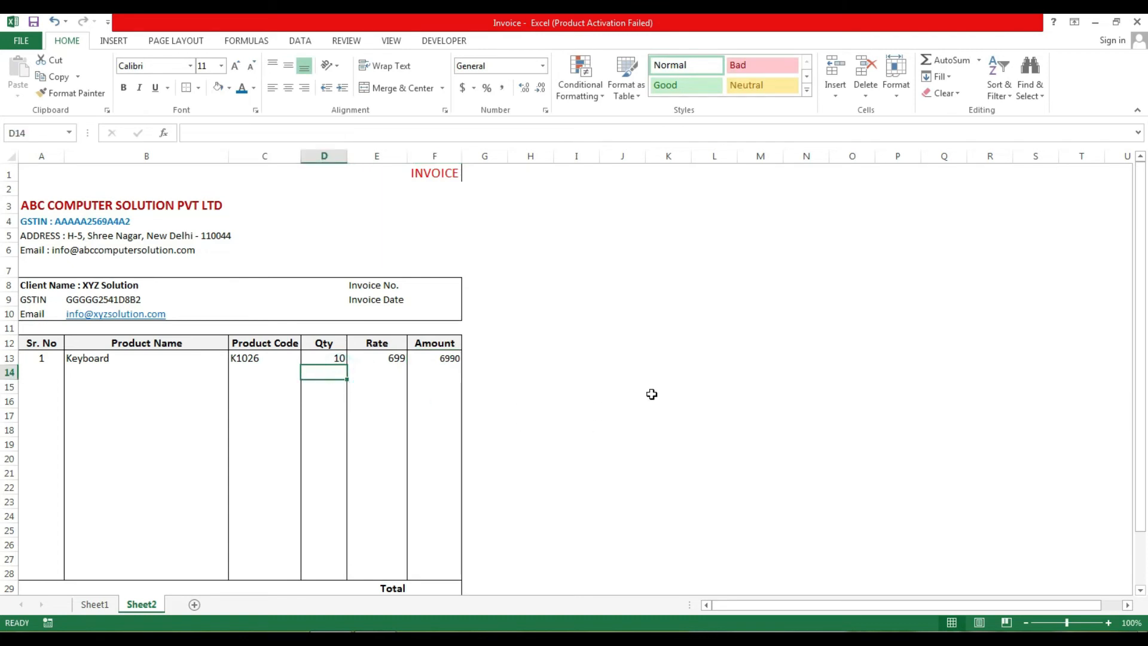
{"action": "type", "text": "10"}
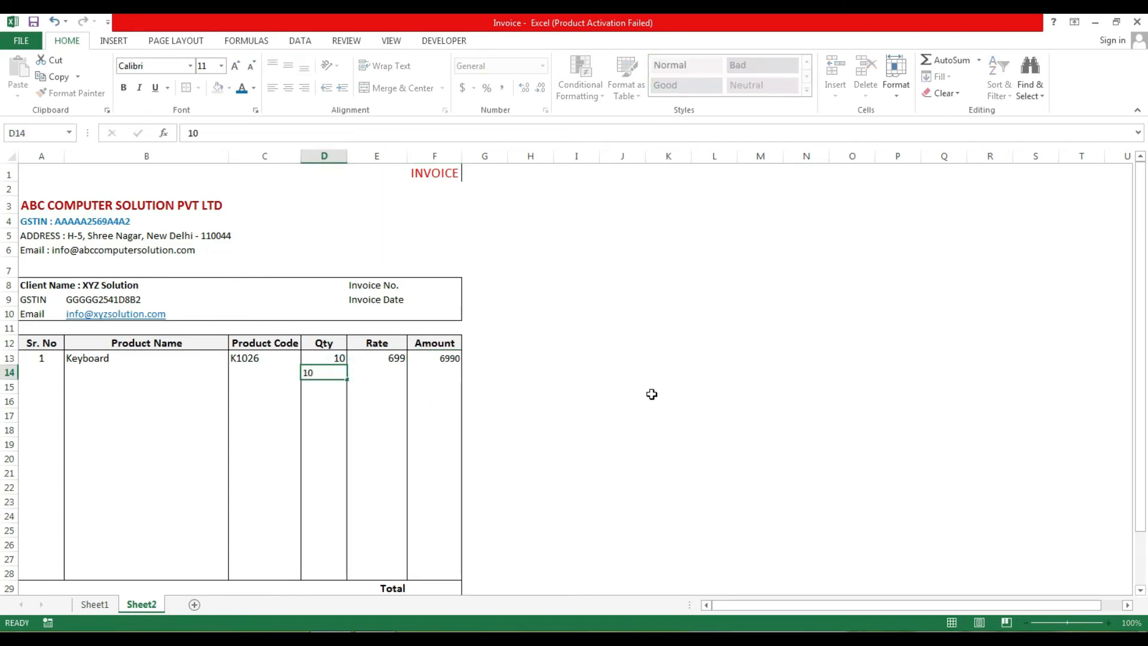
{"action": "key", "text": "Tab"}
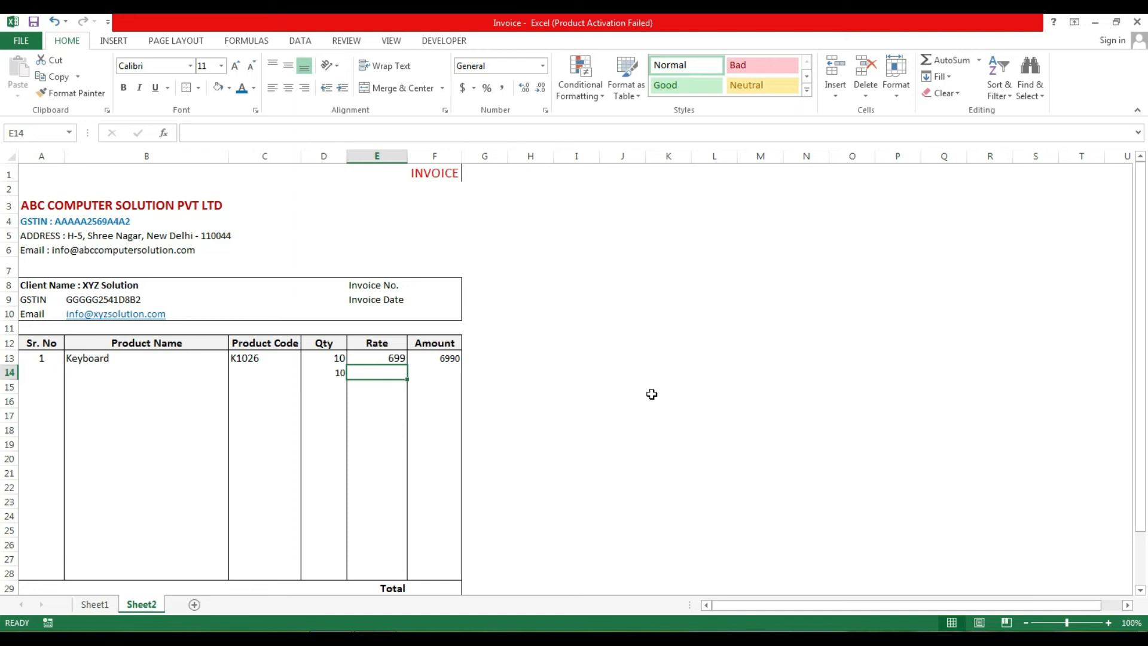
{"action": "key", "text": "Right"}
{"action": "key", "text": "Left"}
{"action": "key", "text": "Left"}
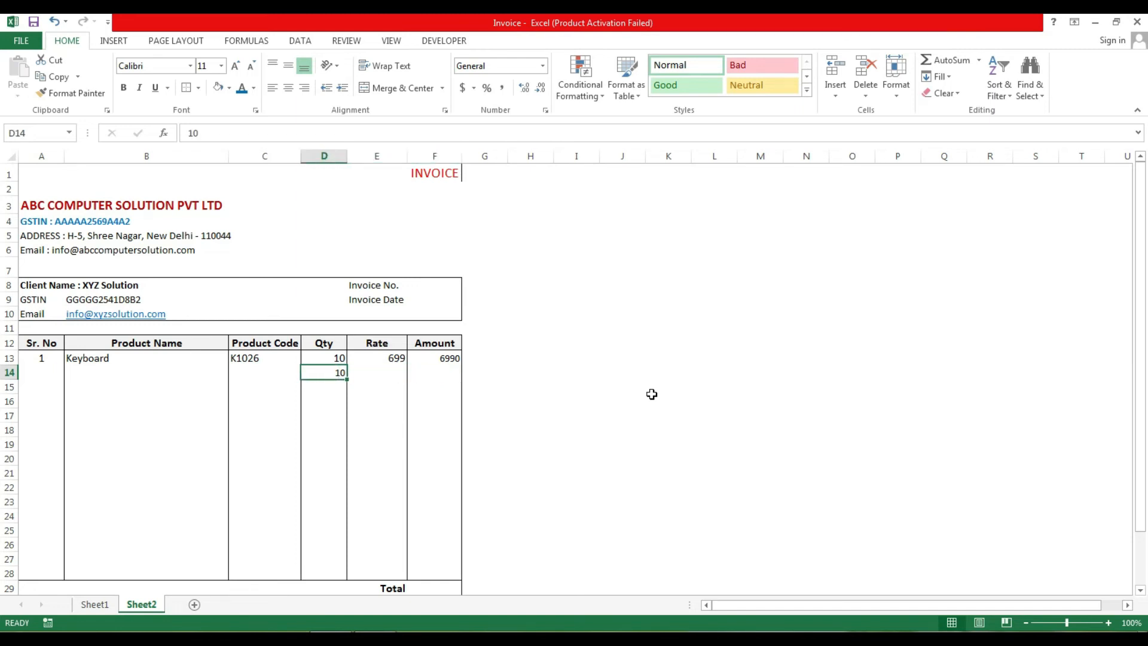
{"action": "key", "text": "Right"}
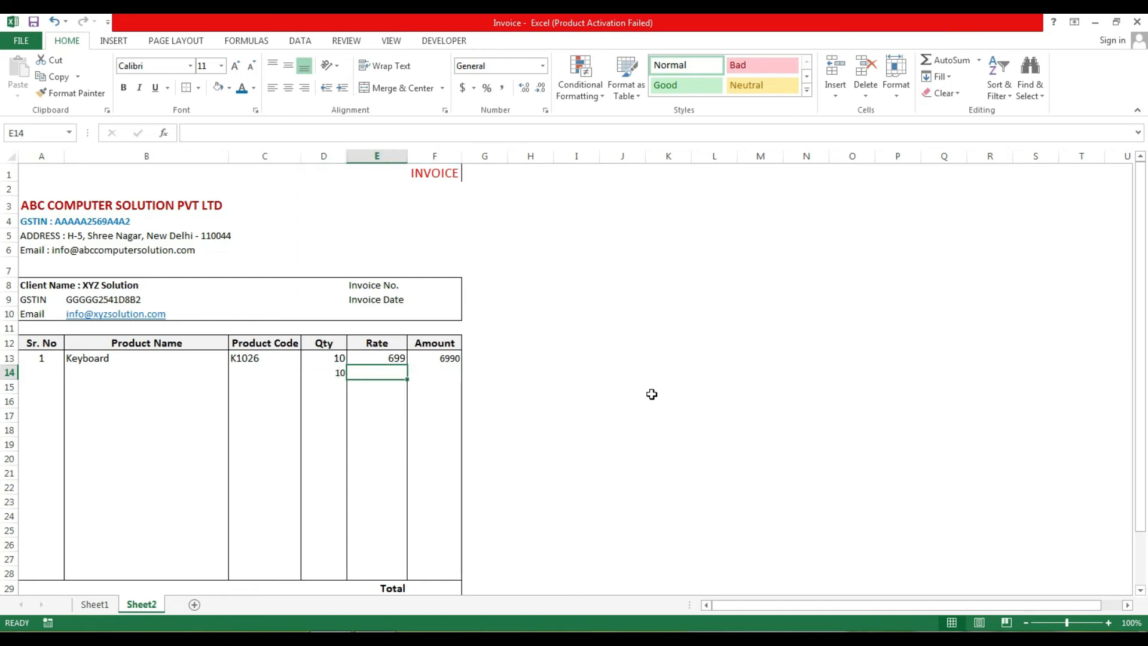
{"action": "type", "text": "2"}
{"action": "key", "text": "Return"}
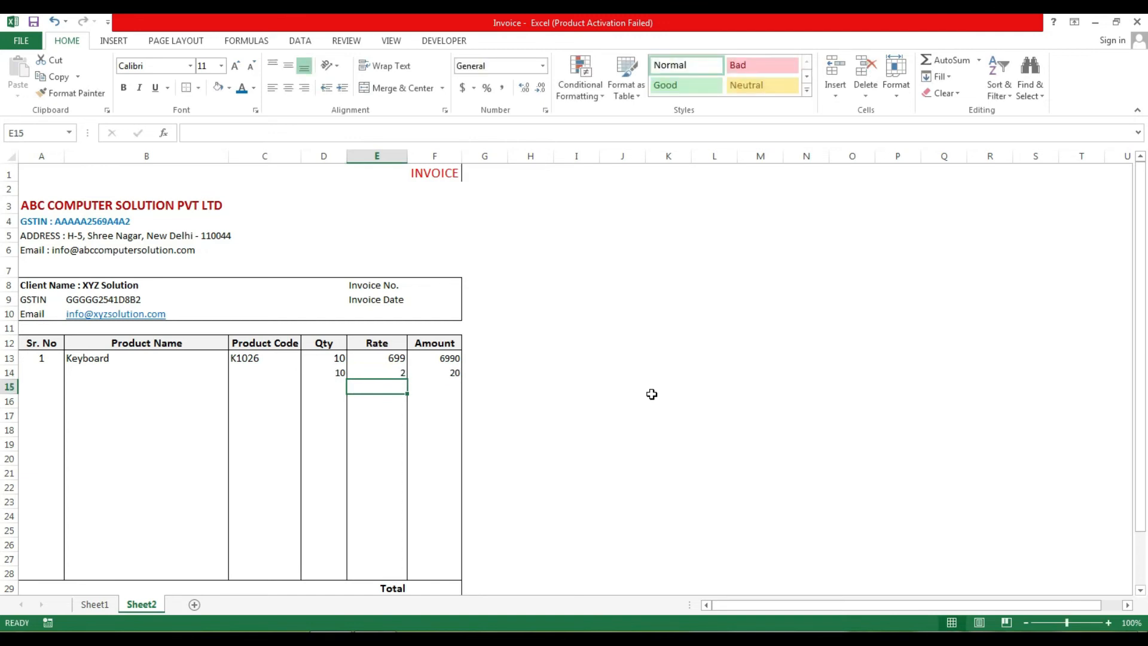
Enter only a rate of 3 in E15, and quantity 10 with rate 20 in row 16 to test the formula
{"action": "key", "text": "Left"}
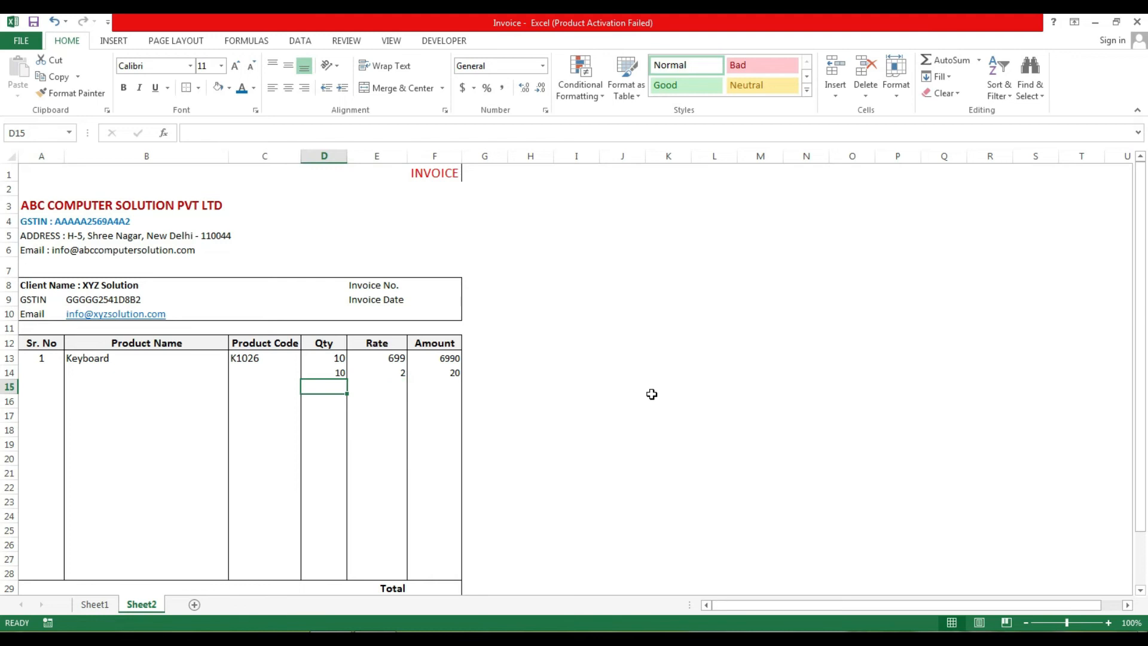
{"action": "key", "text": "Right"}
{"action": "type", "text": "3"}
{"action": "key", "text": "Return"}
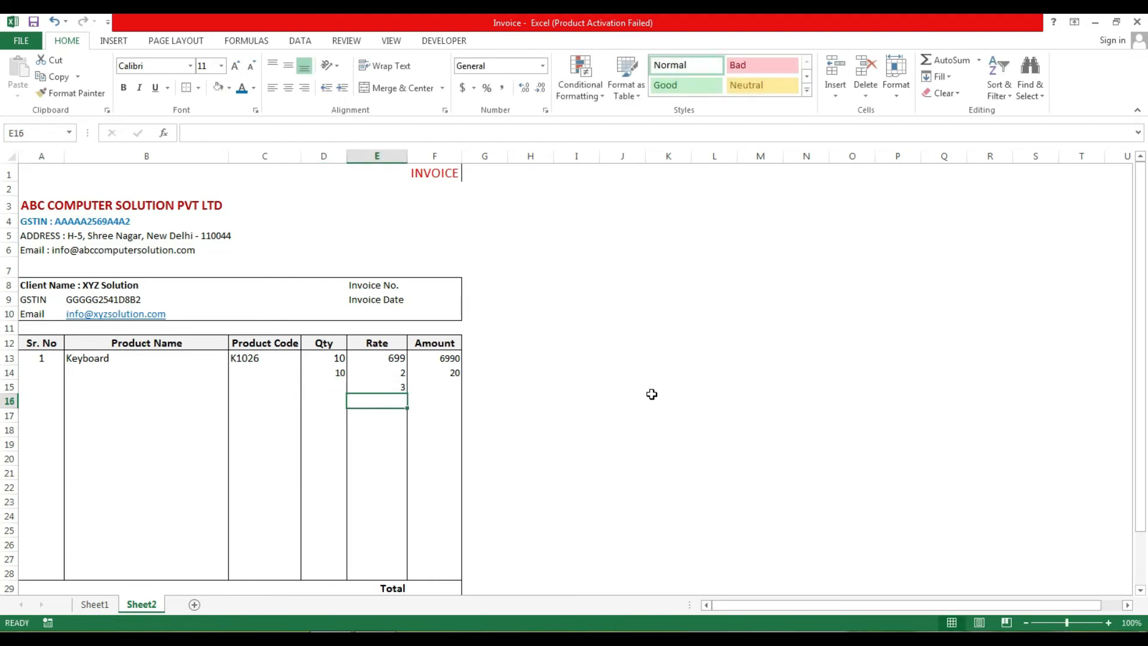
{"action": "key", "text": "Left"}
{"action": "type", "text": "1"}
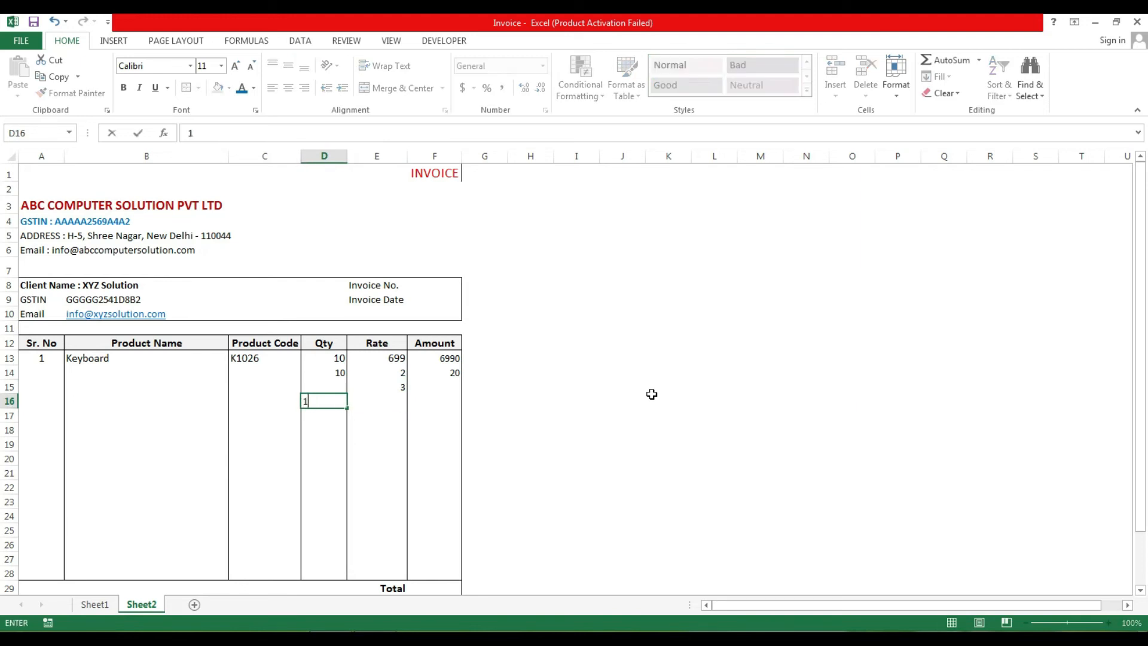
{"action": "type", "text": "020"}
{"action": "key", "text": "Right"}
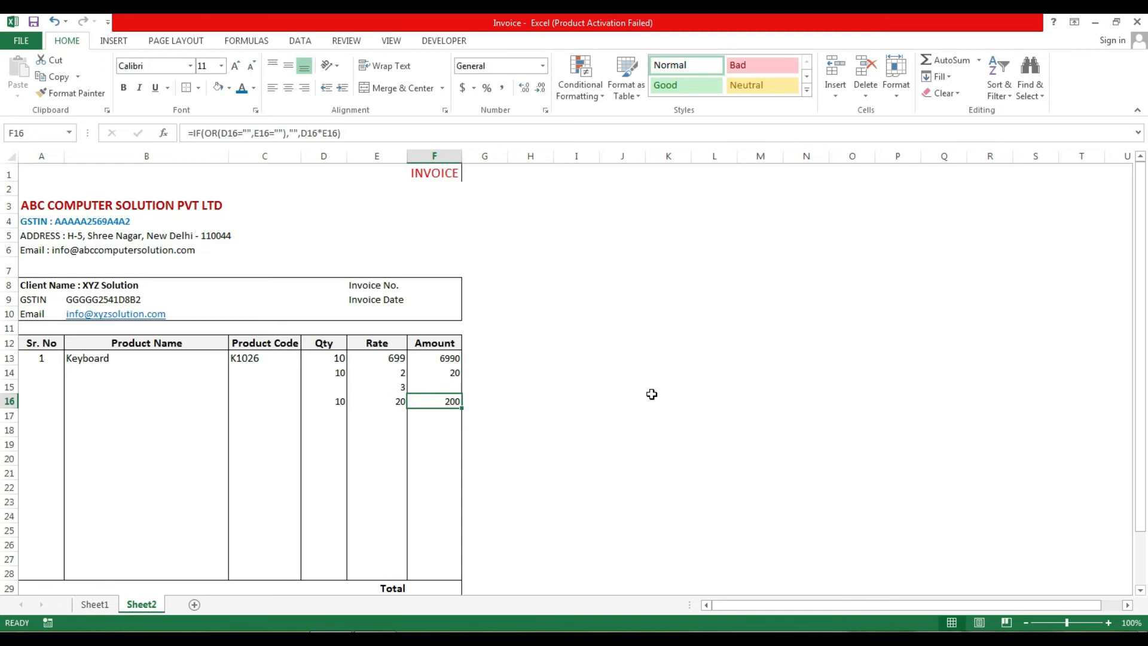
Clear the test quantity and rate from D16 and E16
{"action": "key", "text": "Left"}
{"action": "key", "text": "Left"}
{"action": "key", "text": "Delete"}
{"action": "key", "text": "Right"}
{"action": "key", "text": "Delete"}
Delete the contents of D14:F15 to remove the remaining test entries, and return to cell A14
{"action": "key", "text": "Up"}
{"action": "key", "text": "Up"}
{"action": "key", "text": "Left"}
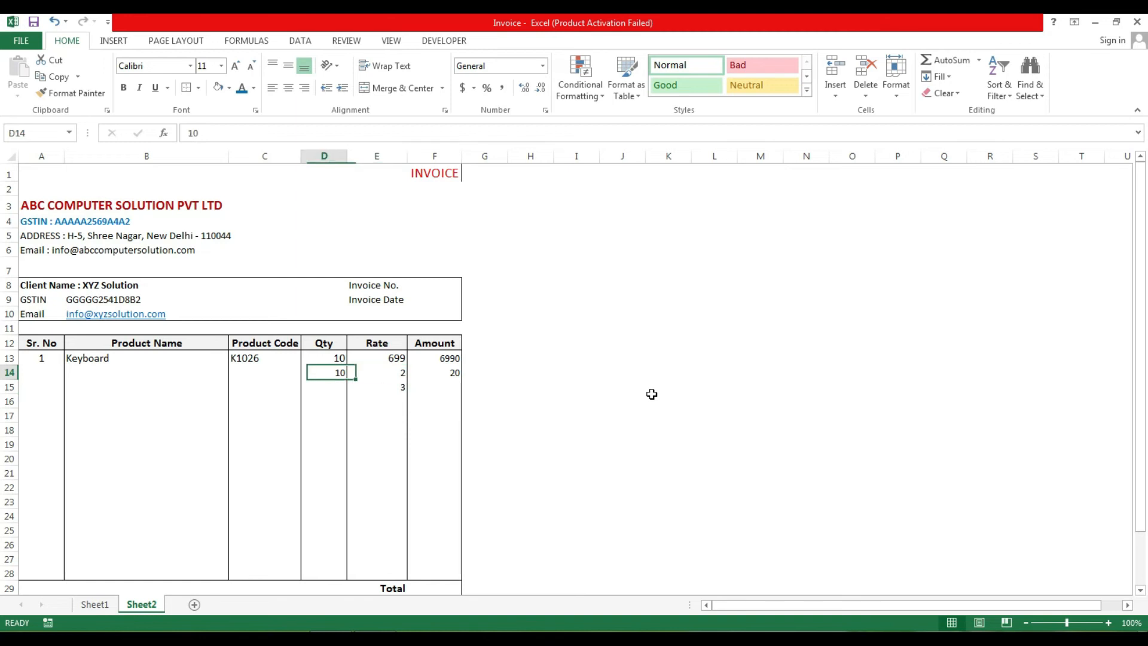
{"action": "key", "text": "shift+Right"}
{"action": "key", "text": "shift+Right"}
{"action": "key", "text": "shift+Down"}
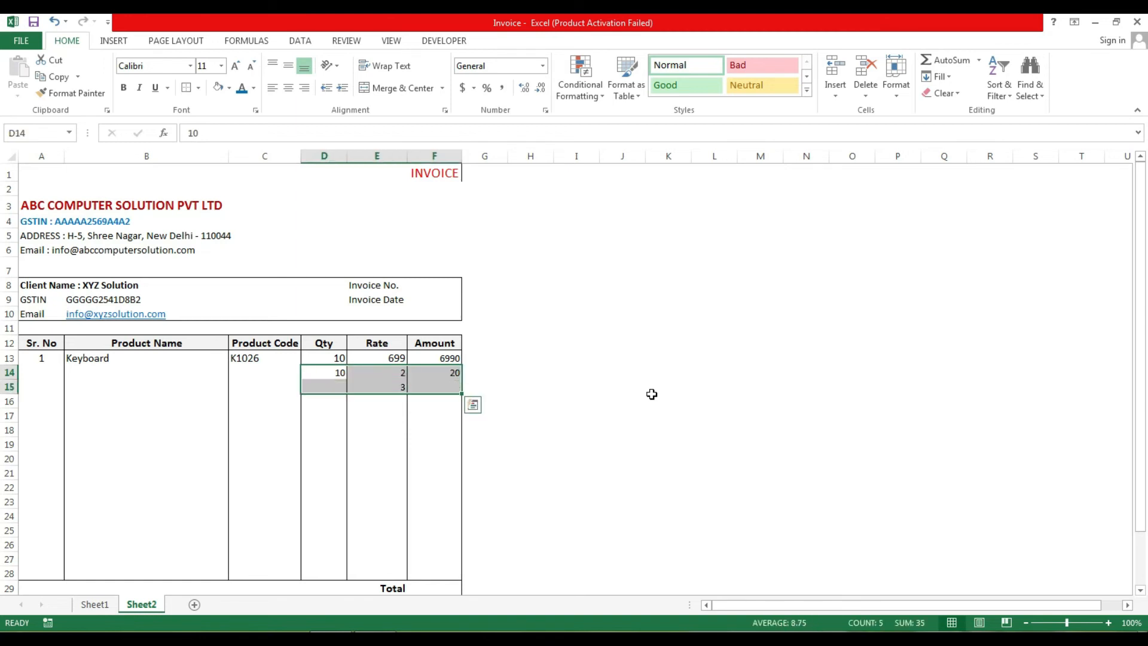
{"action": "key", "text": "Delete"}
{"action": "key", "text": "Down"}
{"action": "key", "text": "Left"}
{"action": "key", "text": "Left"}
{"action": "key", "text": "Left"}
{"action": "key", "text": "Up"}
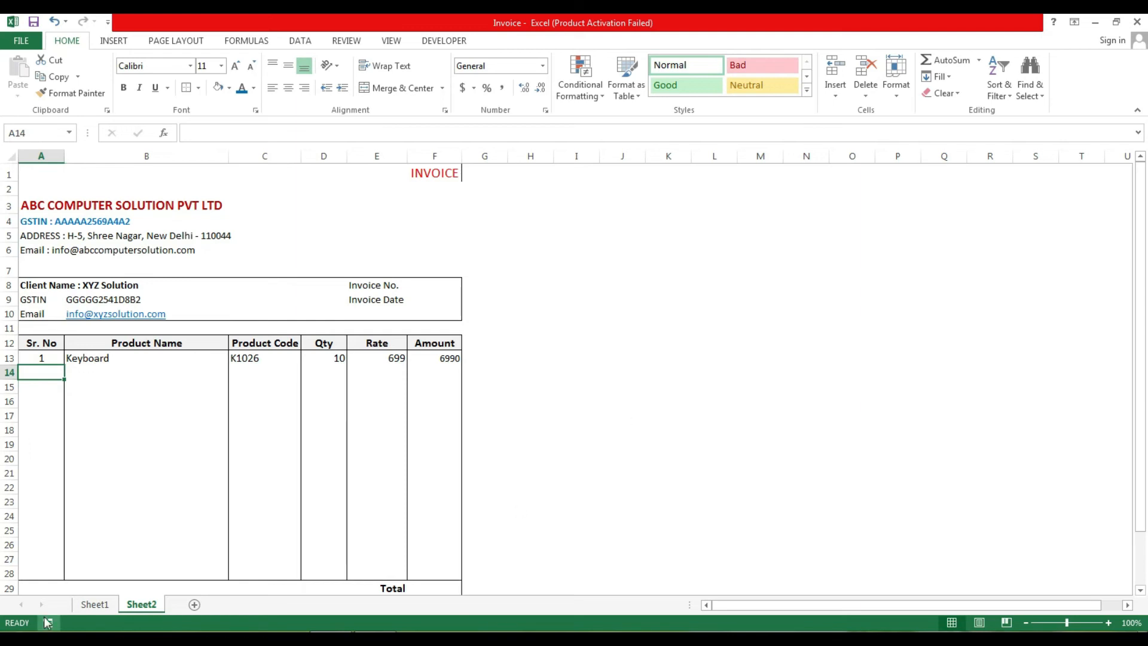
Copy the remaining product rows A14:E18 from Sheet1 into Sheet2 starting at A14
{"action": "left_click", "coordinate": [93, 606]}
{"action": "left_click_drag", "start_coordinate": [39, 274], "coordinate": [390, 336]}
{"action": "key", "text": "ctrl+c"}
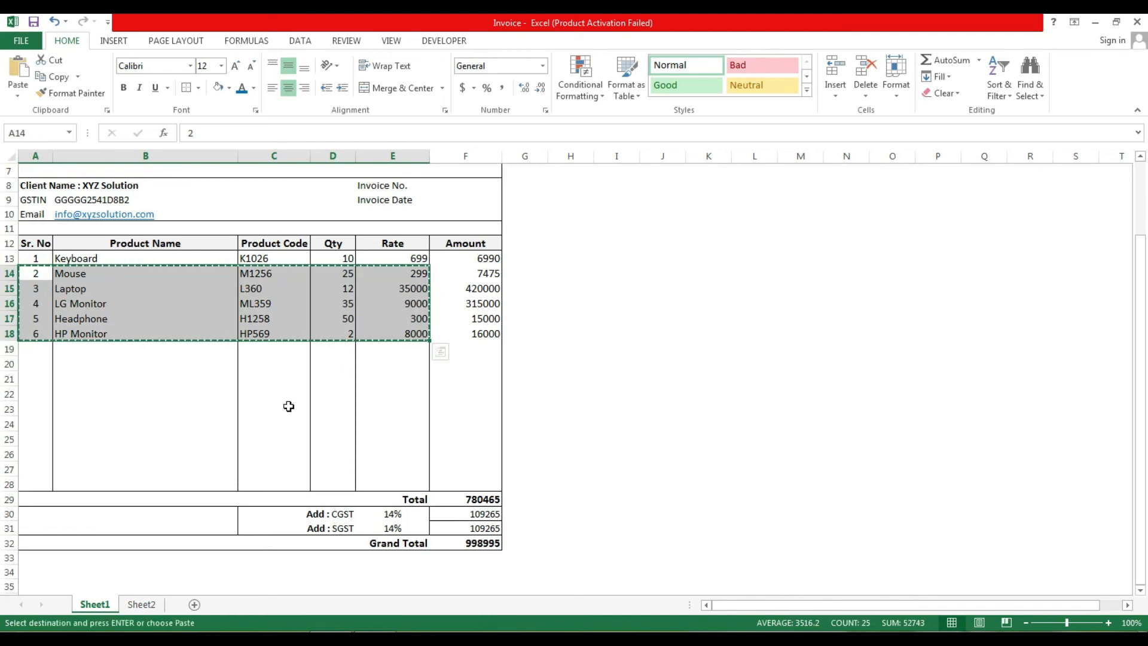
{"action": "left_click", "coordinate": [137, 605]}
{"action": "left_click", "coordinate": [42, 373]}
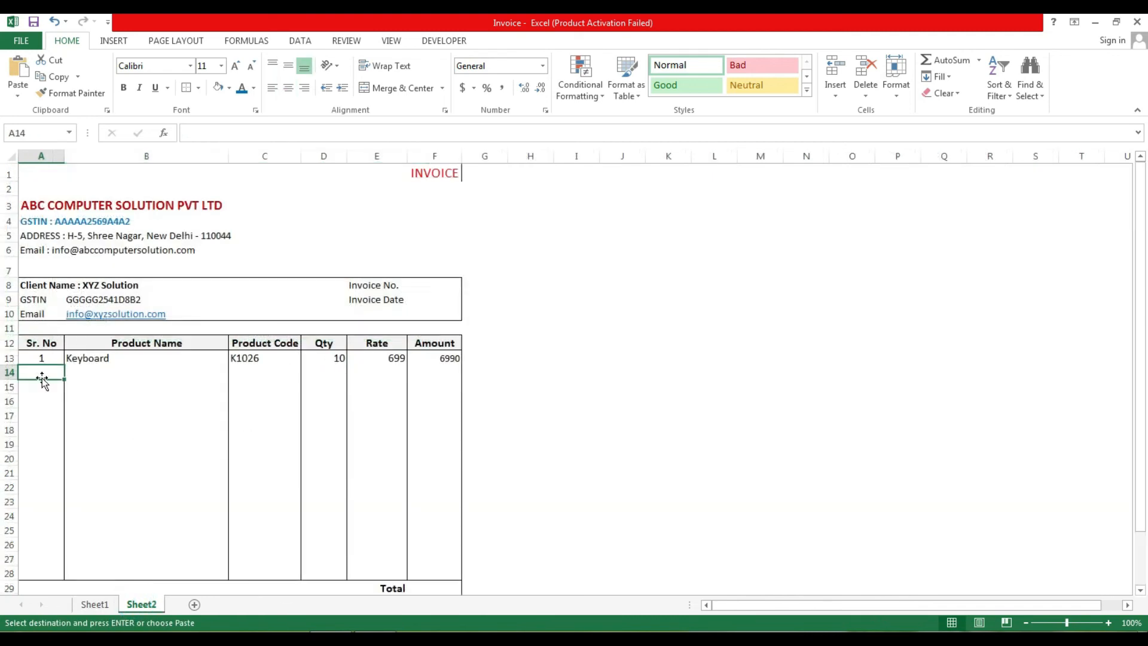
{"action": "key", "text": "ctrl+v"}
{"action": "left_click", "coordinate": [359, 426]}
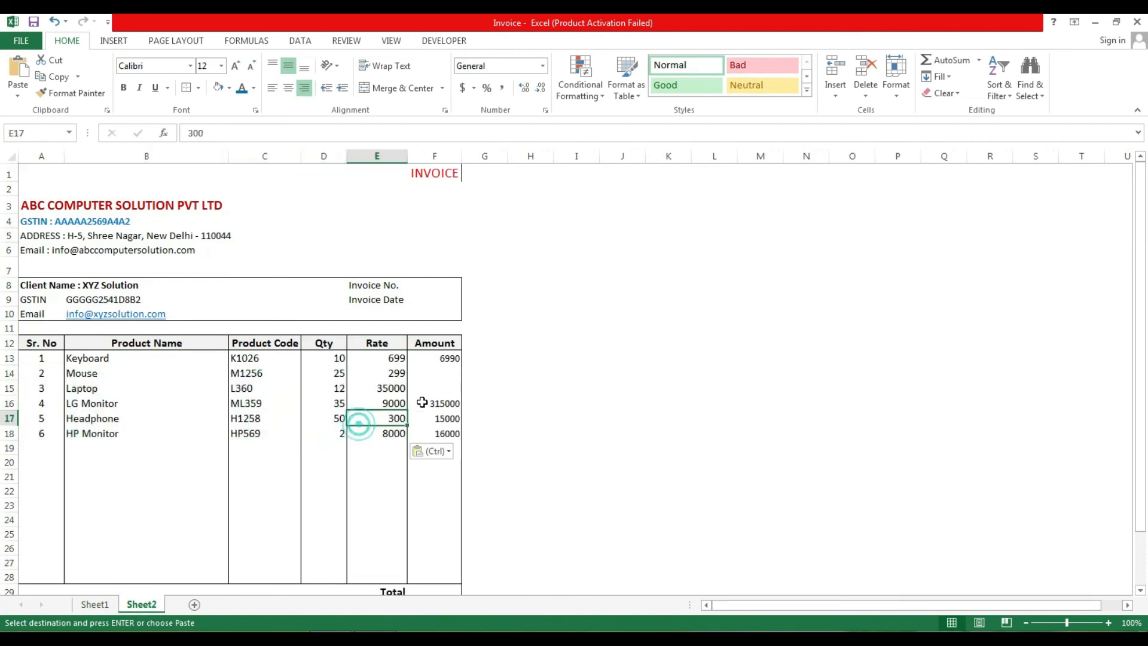
{"action": "left_click", "coordinate": [410, 390]}
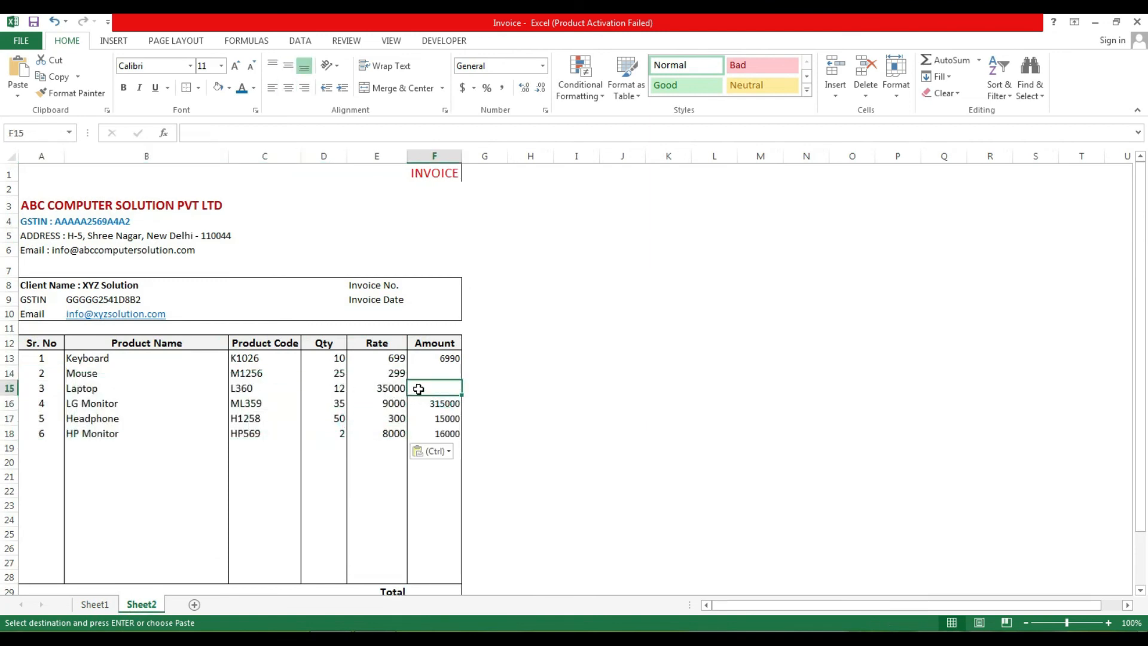
{"action": "left_click", "coordinate": [429, 388]}
{"action": "type", "text": "="}
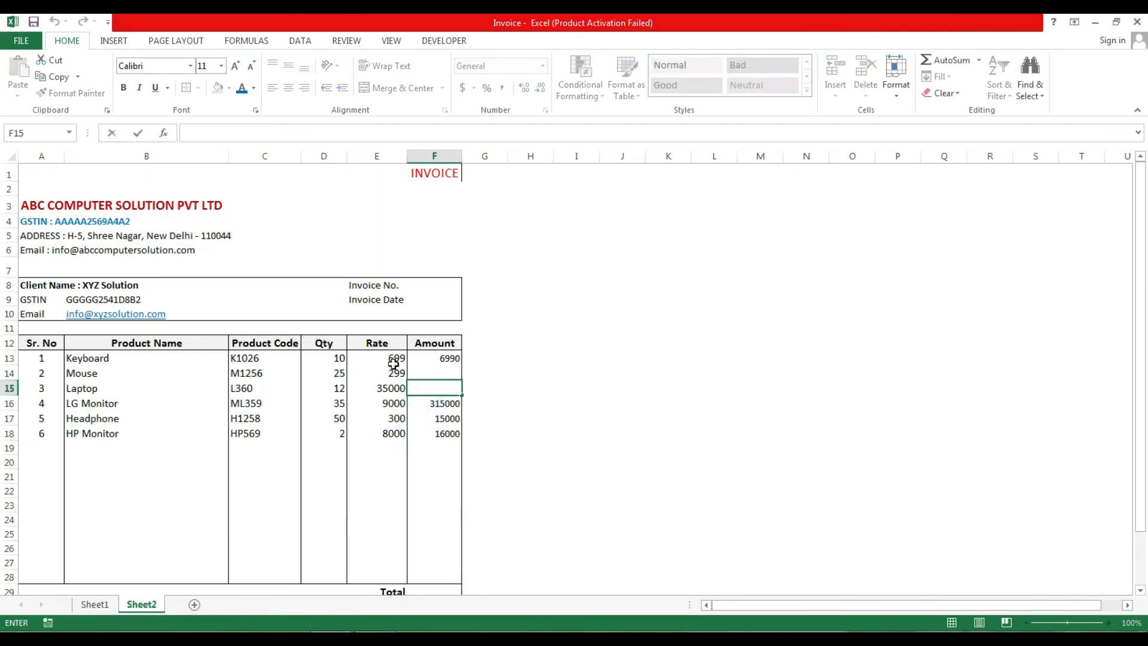
{"action": "left_click", "coordinate": [427, 394]}
{"action": "left_click", "coordinate": [421, 403]}
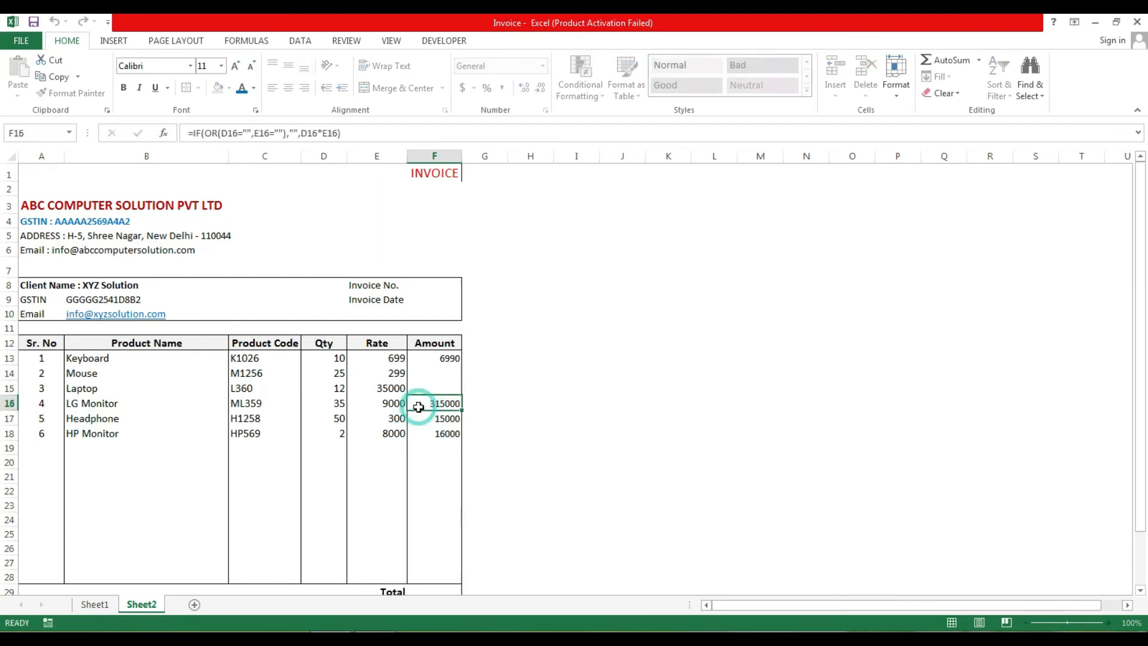
{"action": "left_click", "coordinate": [437, 387]}
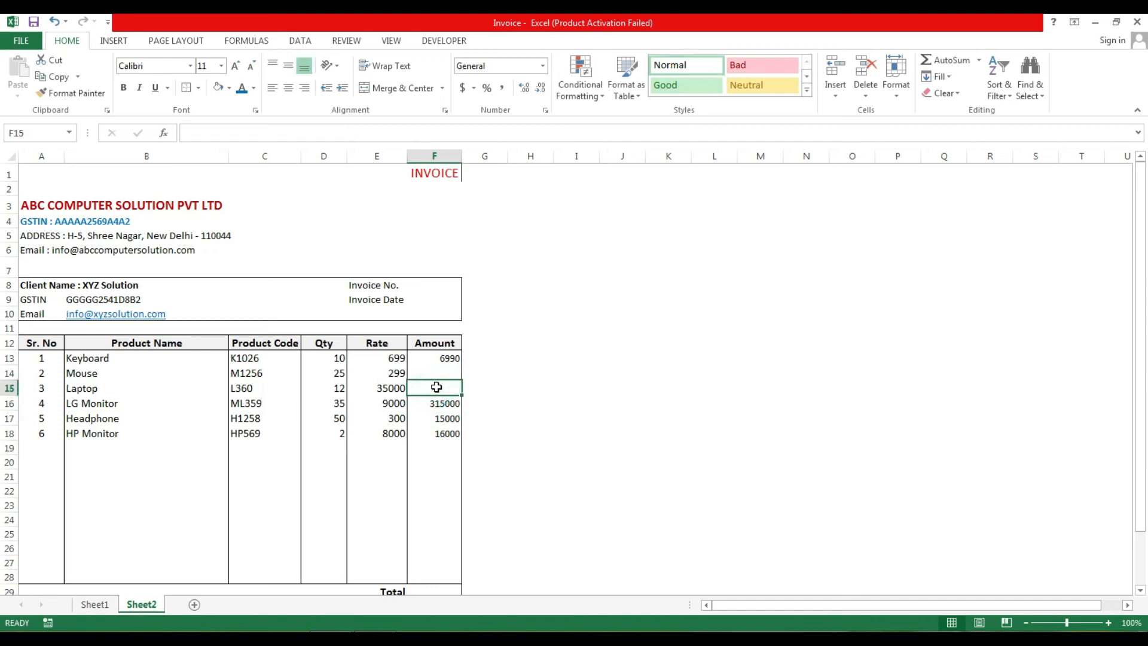
Fill the IF formula from F13 down the Amount column through F28 again to restore the missing formulas
{"action": "left_click", "coordinate": [442, 357]}
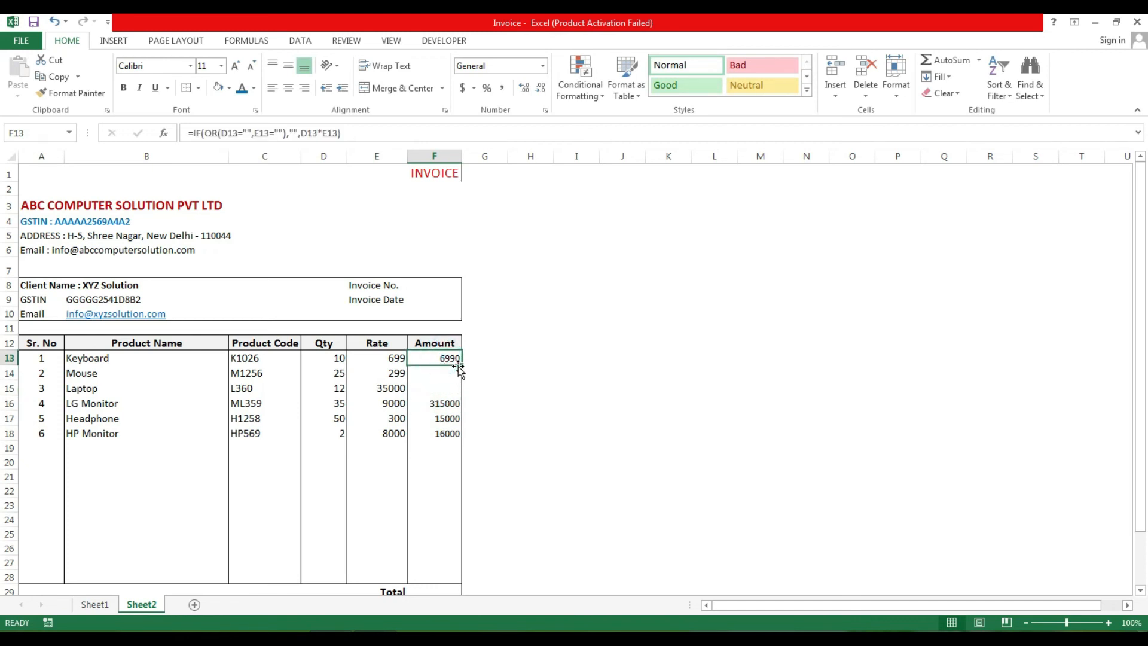
{"action": "left_click_drag", "start_coordinate": [461, 366], "coordinate": [436, 579]}
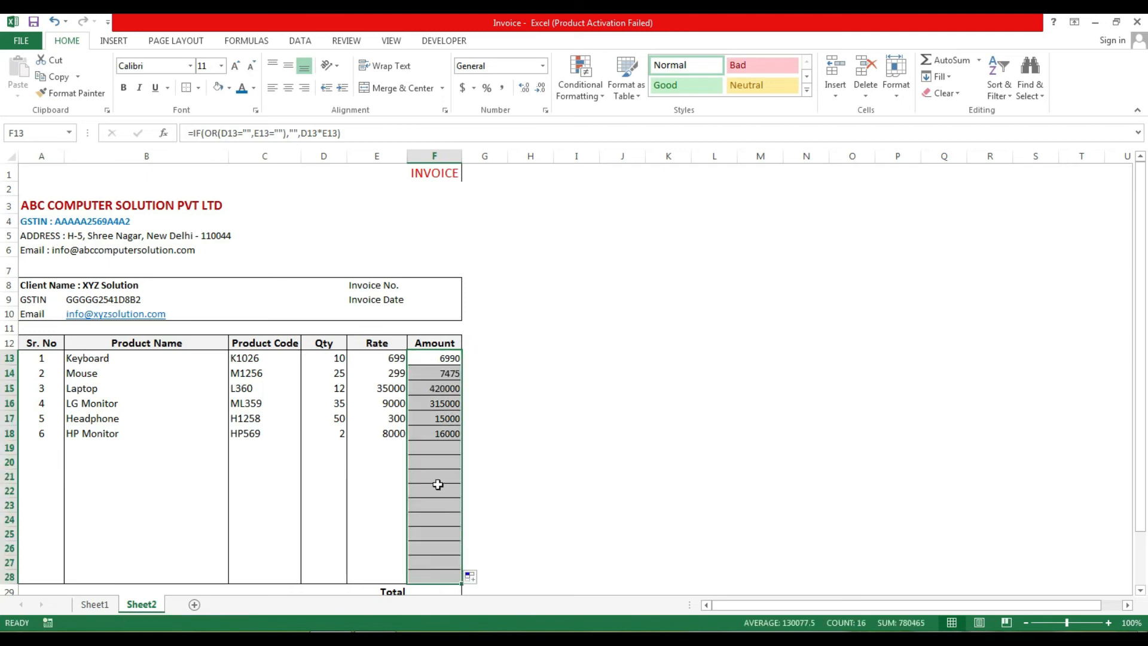
Remove the borders from the Amount cells F13:F28 and apply outside borders to the range instead
{"action": "left_click", "coordinate": [199, 88]}
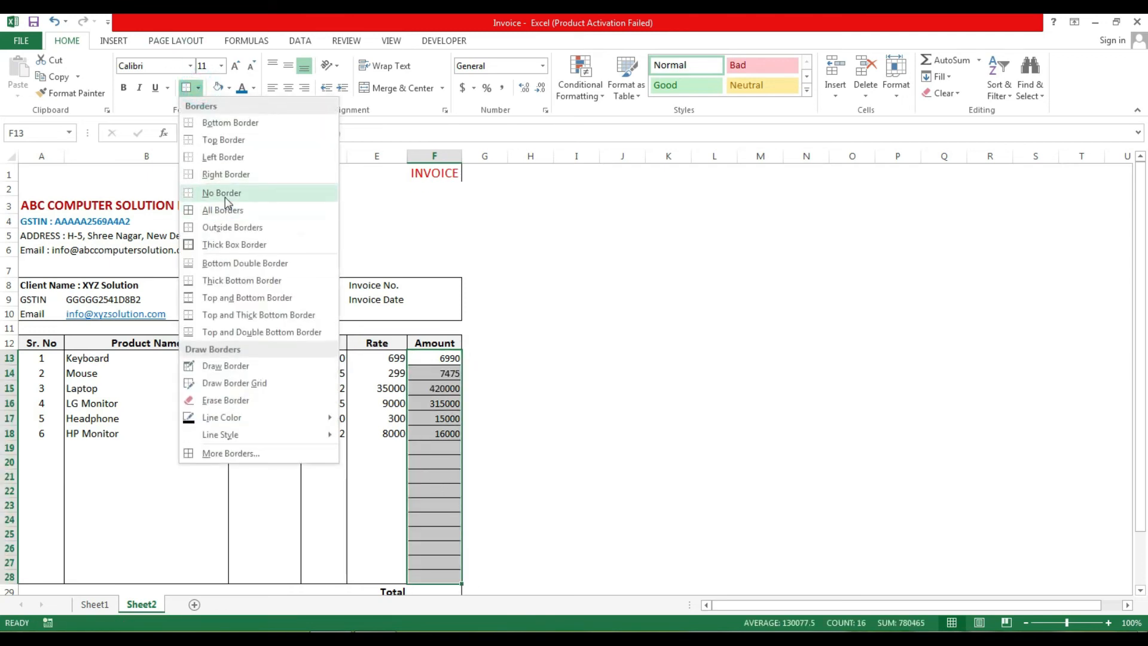
{"action": "left_click", "coordinate": [225, 194]}
{"action": "left_click", "coordinate": [199, 90]}
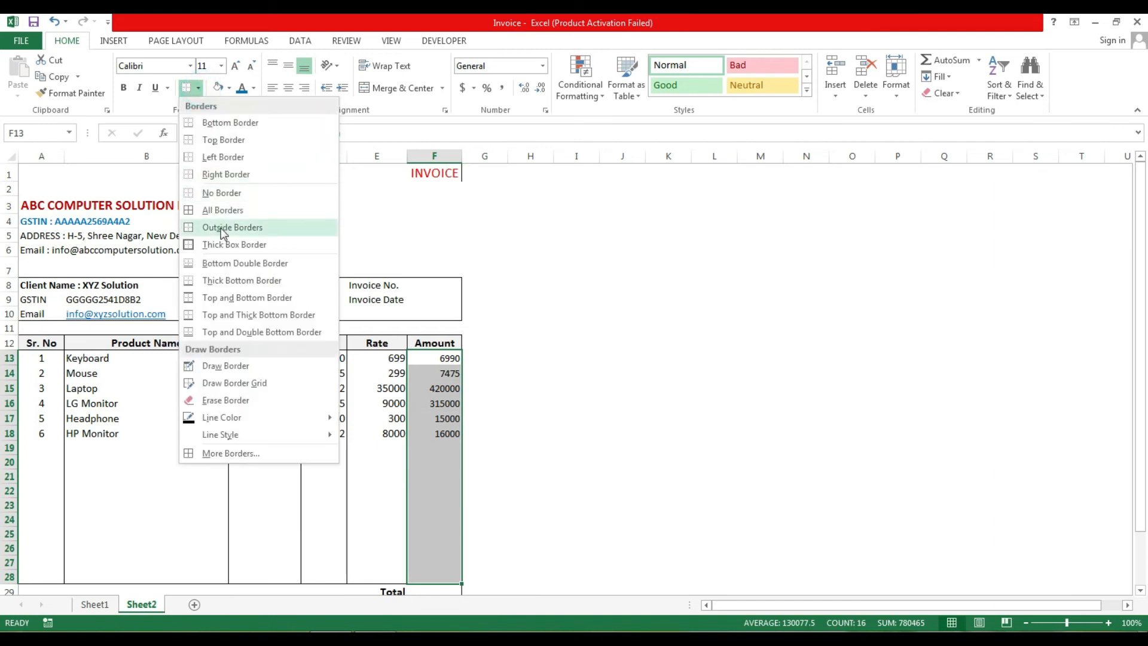
{"action": "left_click", "coordinate": [225, 230]}
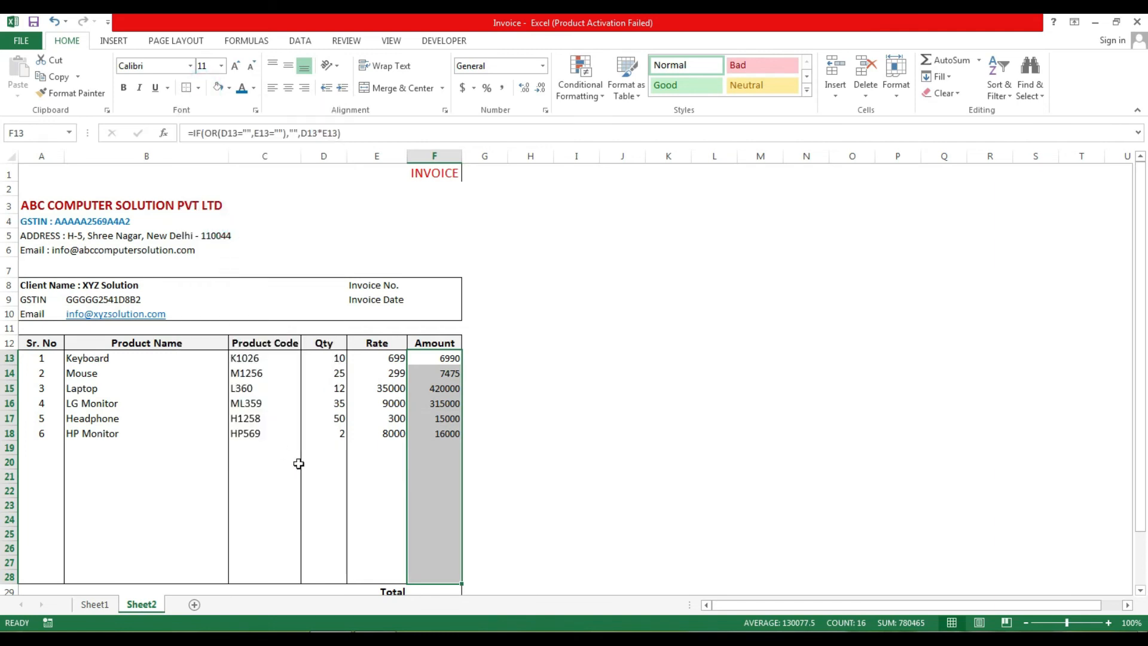
{"action": "left_click", "coordinate": [296, 463]}
{"action": "left_click", "coordinate": [441, 374]}
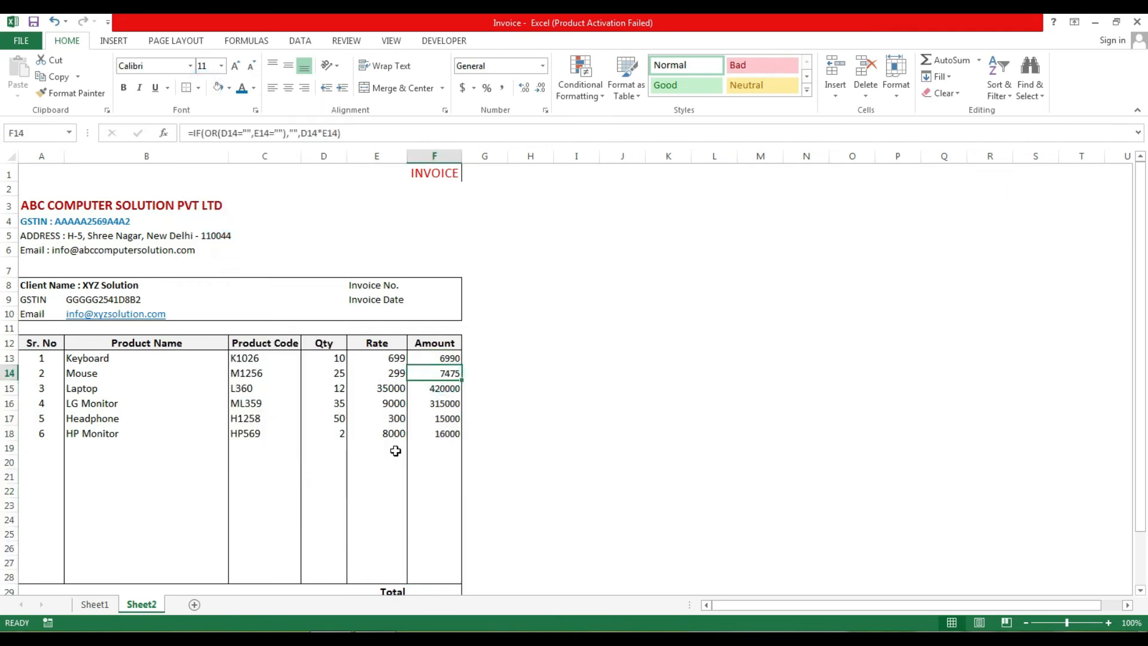
Enter =SUM(F13:F28) in the Total cell F29 to add up the Amount column
{"action": "left_click_drag", "start_coordinate": [1141, 372], "coordinate": [1141, 426]}
{"action": "left_click", "coordinate": [448, 528]}
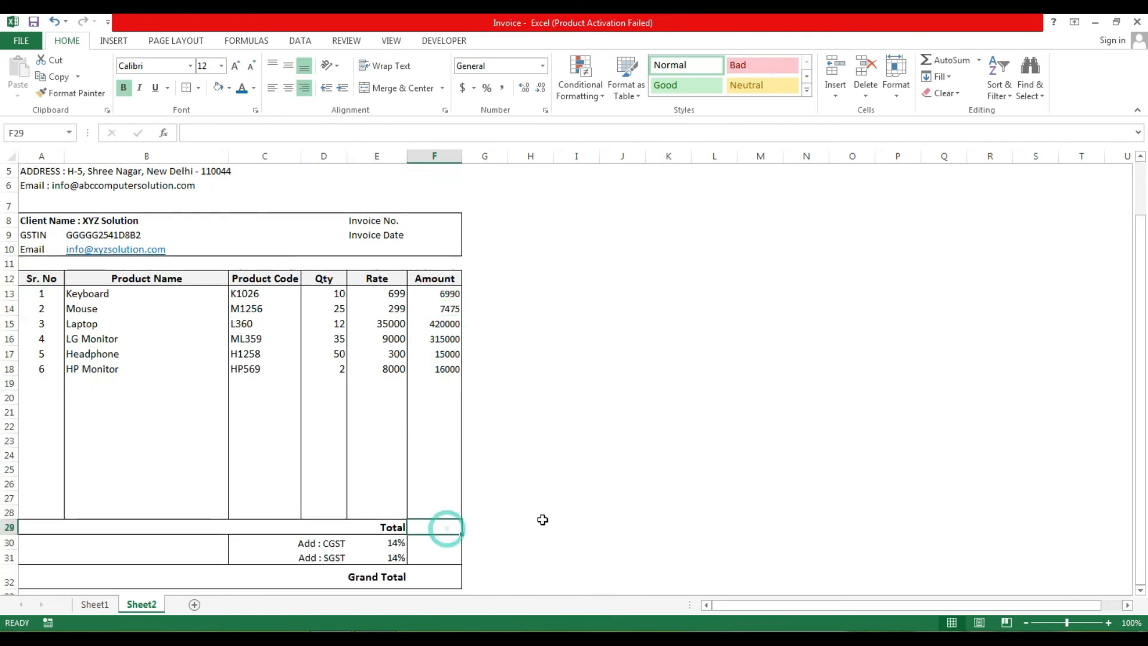
{"action": "type", "text": "=SUM("}
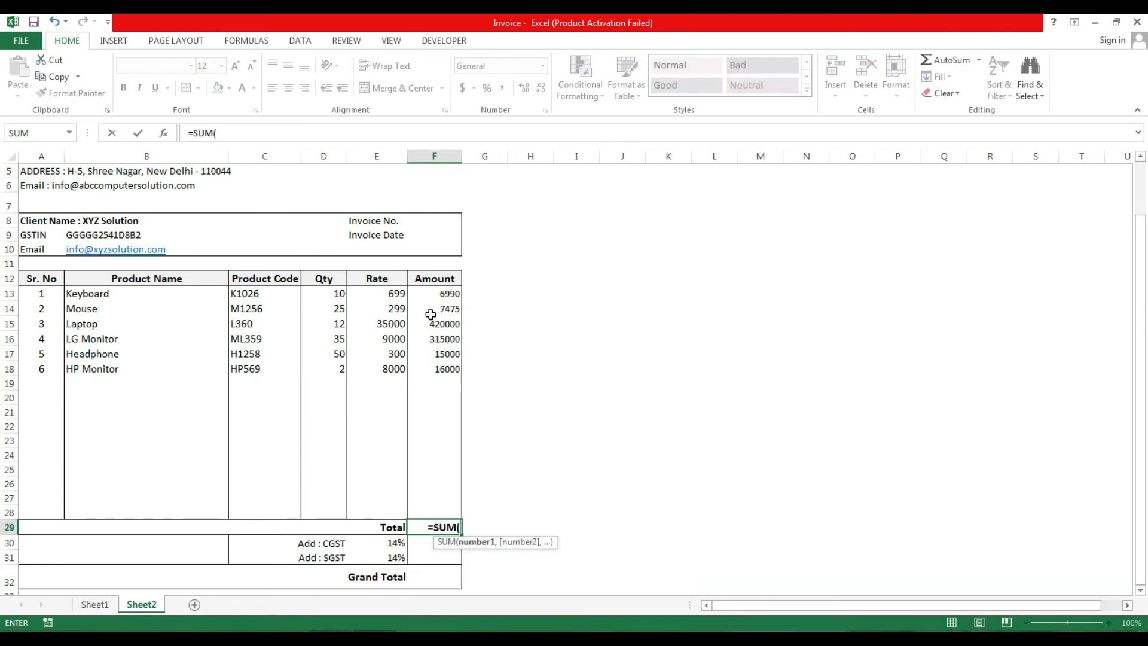
{"action": "left_click_drag", "start_coordinate": [443, 293], "coordinate": [452, 509]}
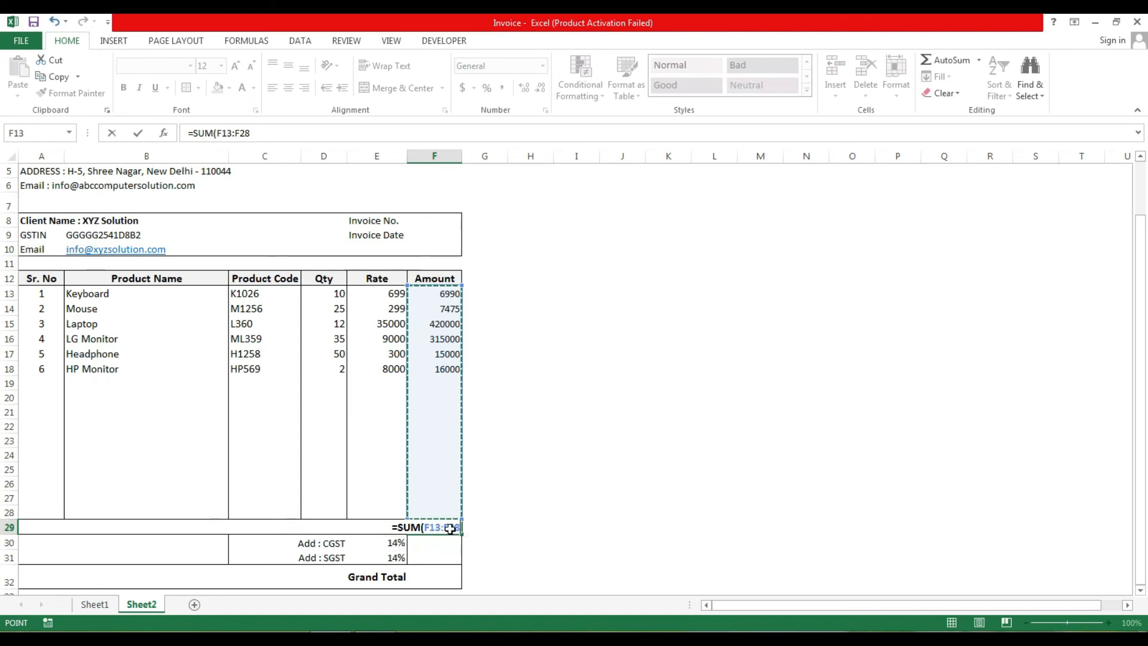
{"action": "key", "text": "Return"}
{"action": "left_click_drag", "start_coordinate": [443, 293], "coordinate": [433, 397]}
{"action": "left_click", "coordinate": [431, 526]}
Calculate the CGST amount in F30 with the formula =F29*E30
{"action": "left_click", "coordinate": [417, 549]}
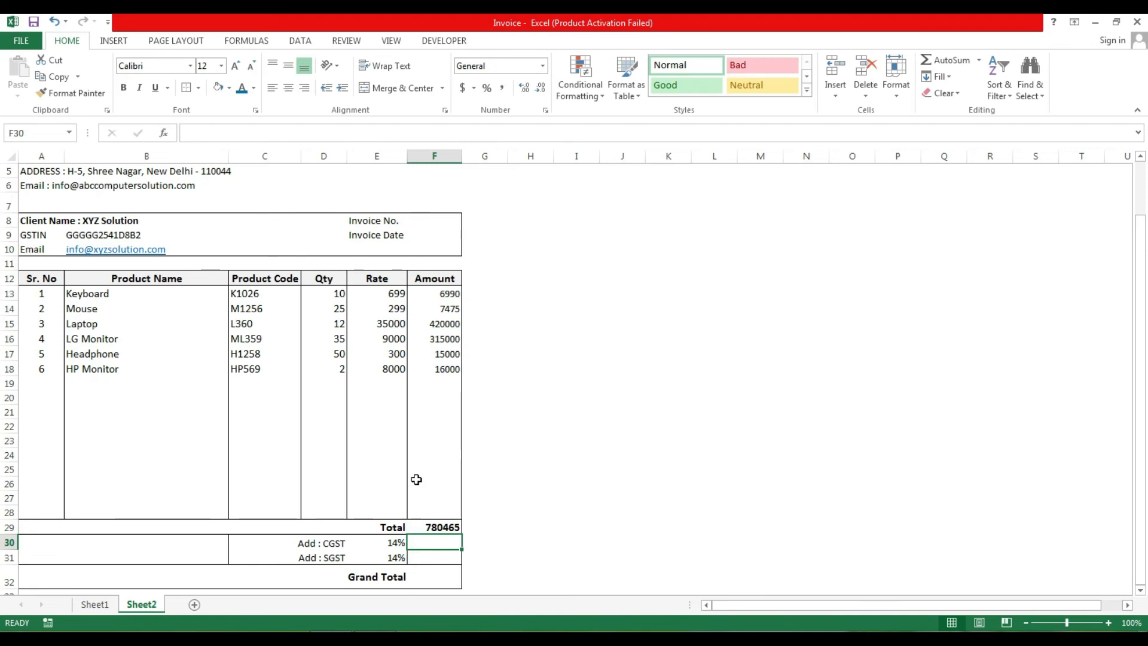
{"action": "type", "text": "="}
{"action": "left_click", "coordinate": [435, 527]}
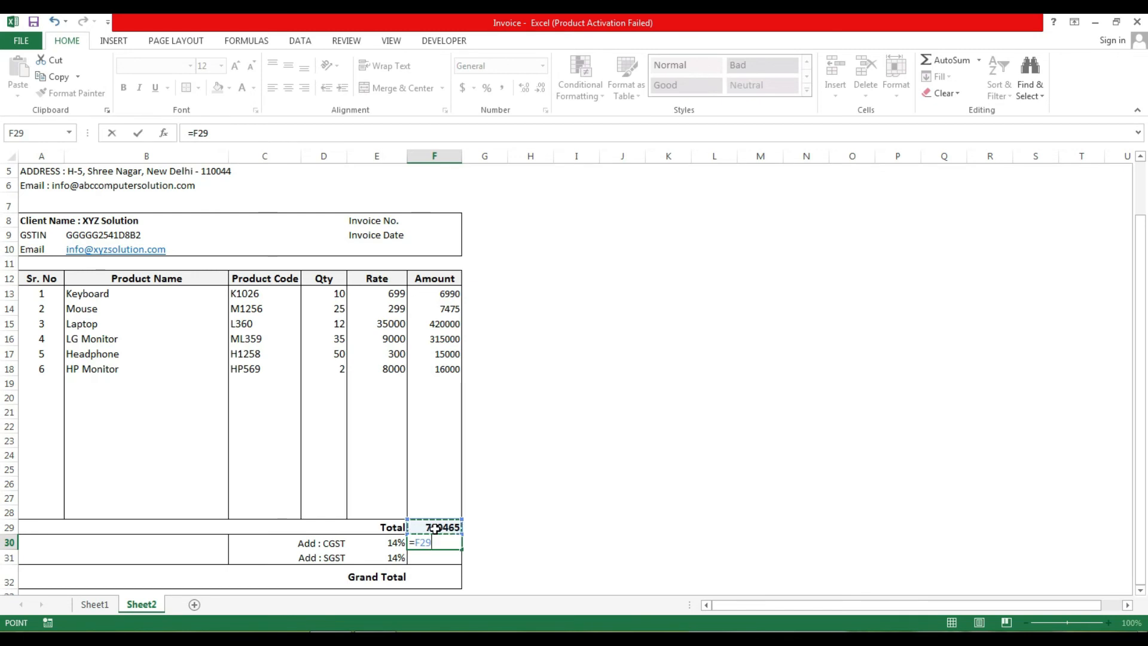
{"action": "left_click", "coordinate": [394, 543]}
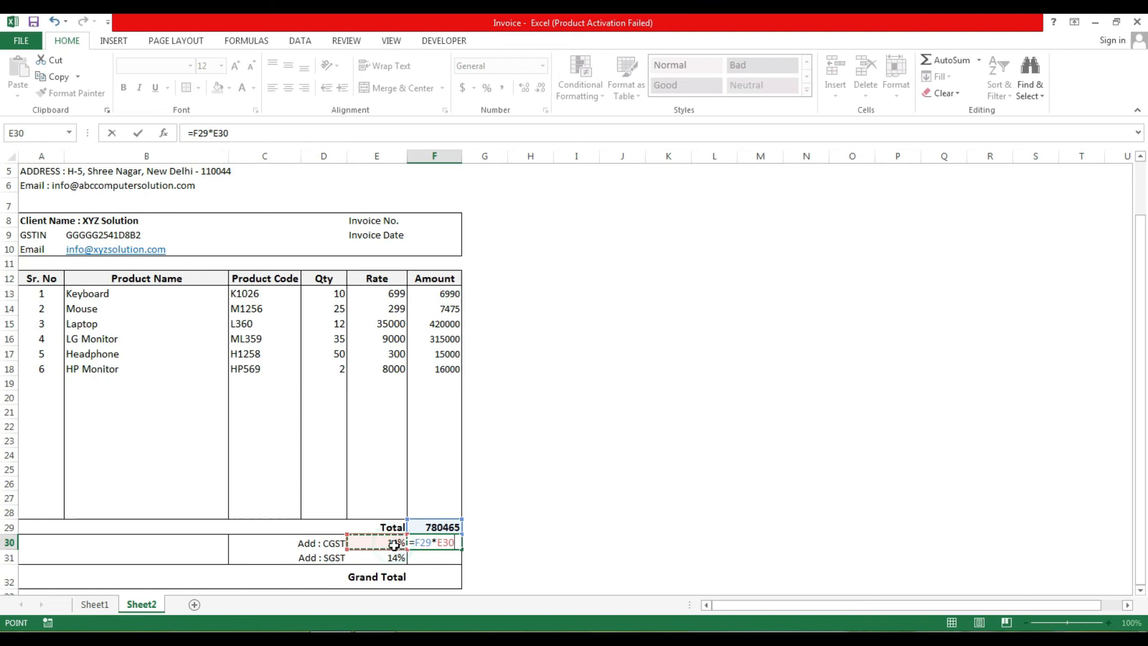
{"action": "key", "text": "Return"}
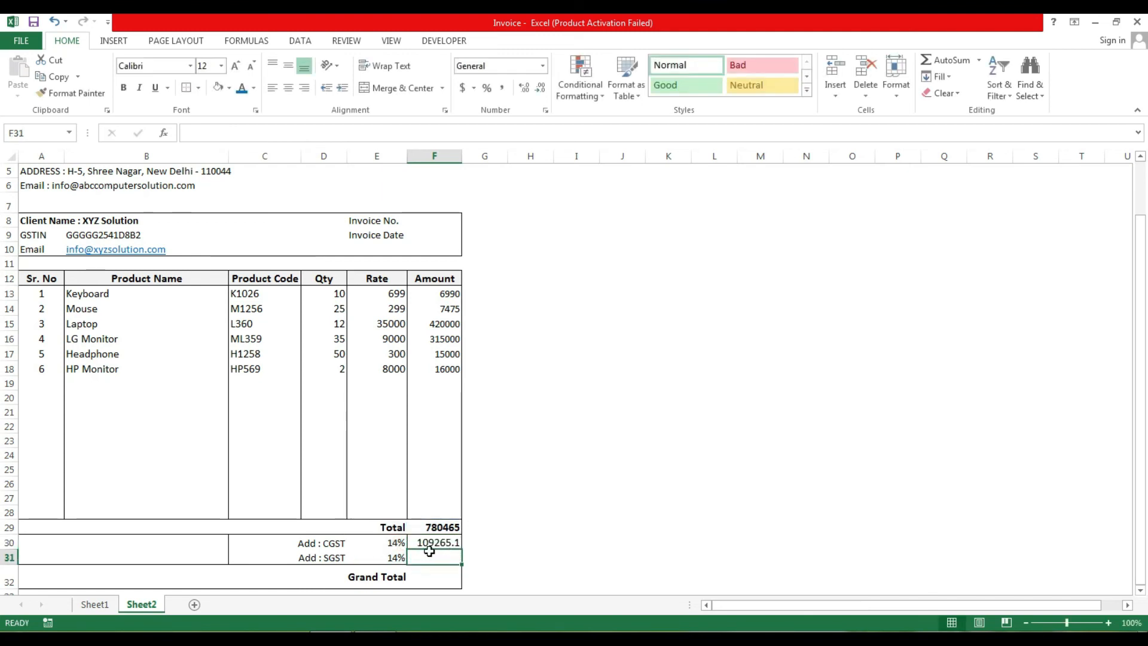
Calculate the SGST amount in F31 with the formula =F29*E31
{"action": "type", "text": "="}
{"action": "left_click", "coordinate": [442, 527]}
{"action": "type", "text": "*"}
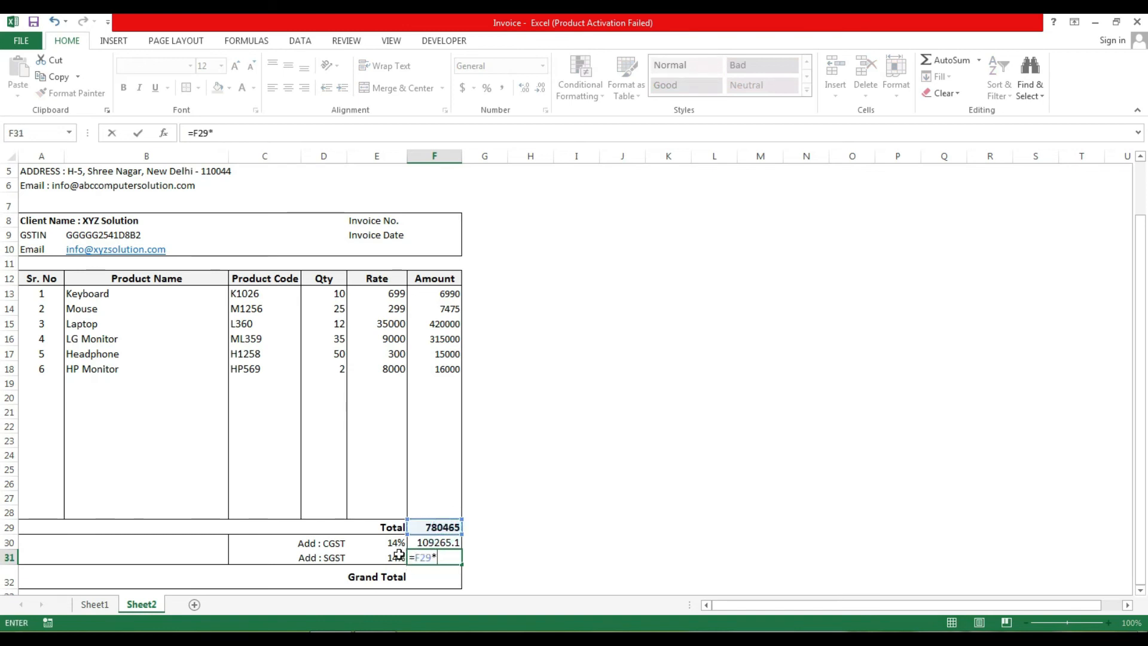
{"action": "left_click", "coordinate": [397, 559]}
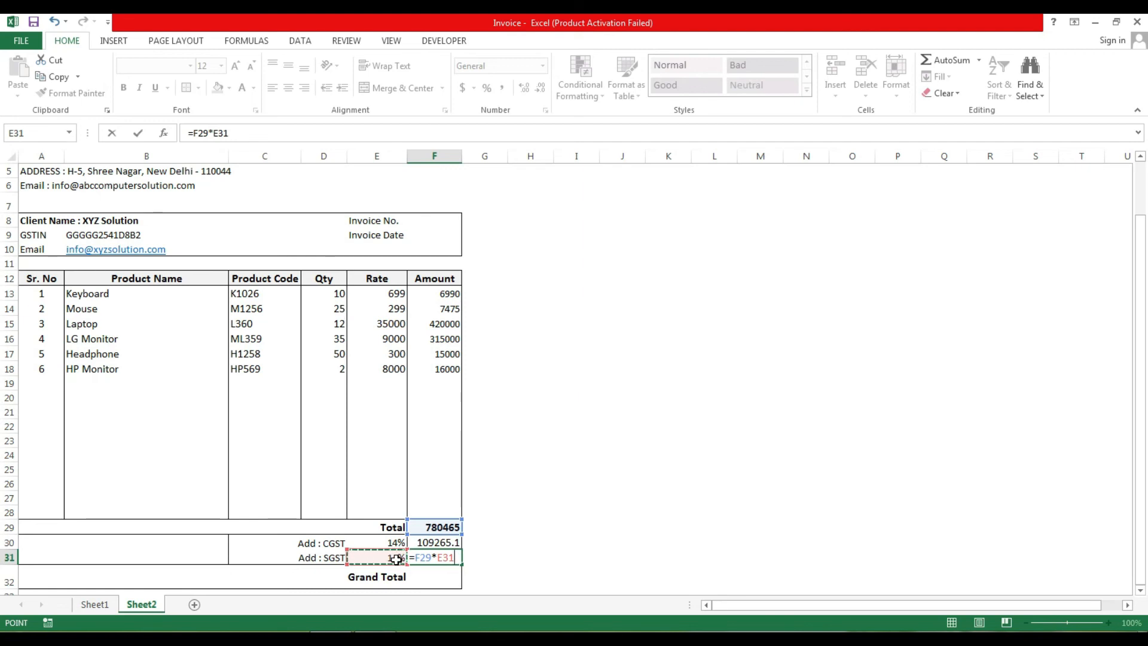
{"action": "key", "text": "Return"}
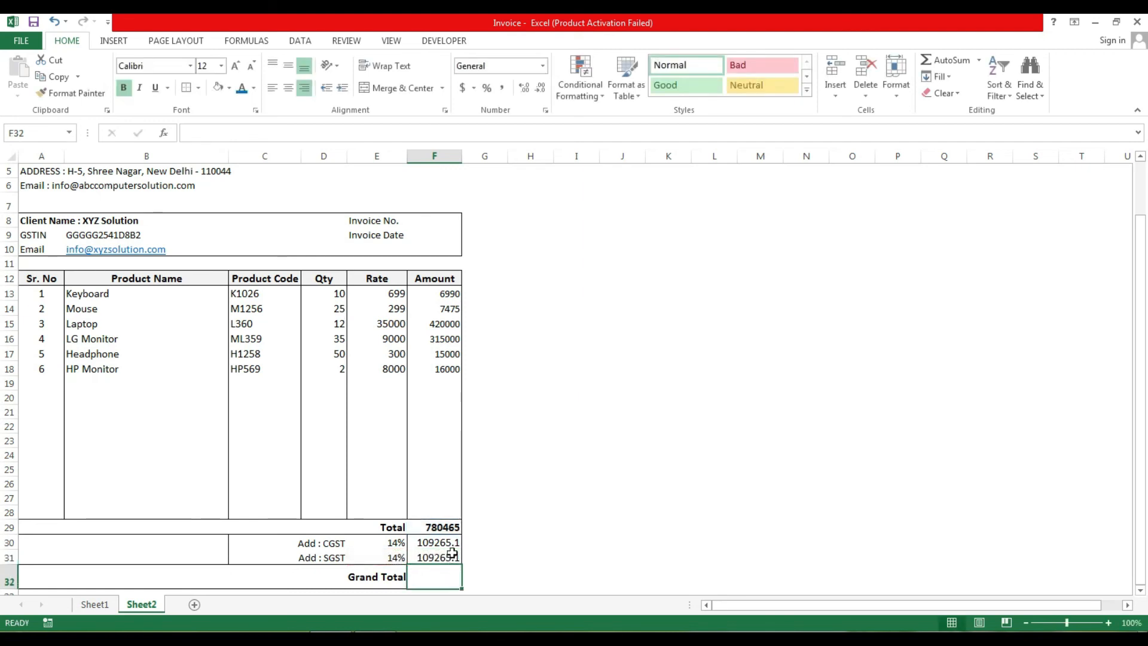
Format the CGST and SGST amounts in F30:F31 to show no decimal places
{"action": "left_click", "coordinate": [450, 546]}
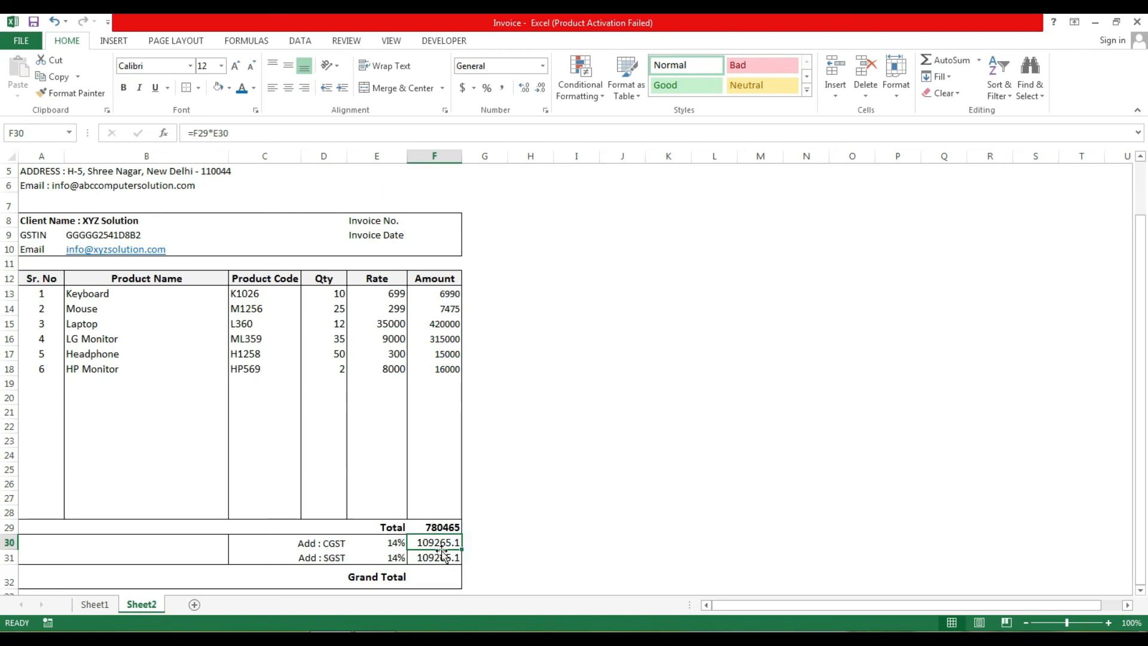
{"action": "left_click_drag", "start_coordinate": [443, 553], "coordinate": [445, 560]}
{"action": "left_click", "coordinate": [540, 88]}
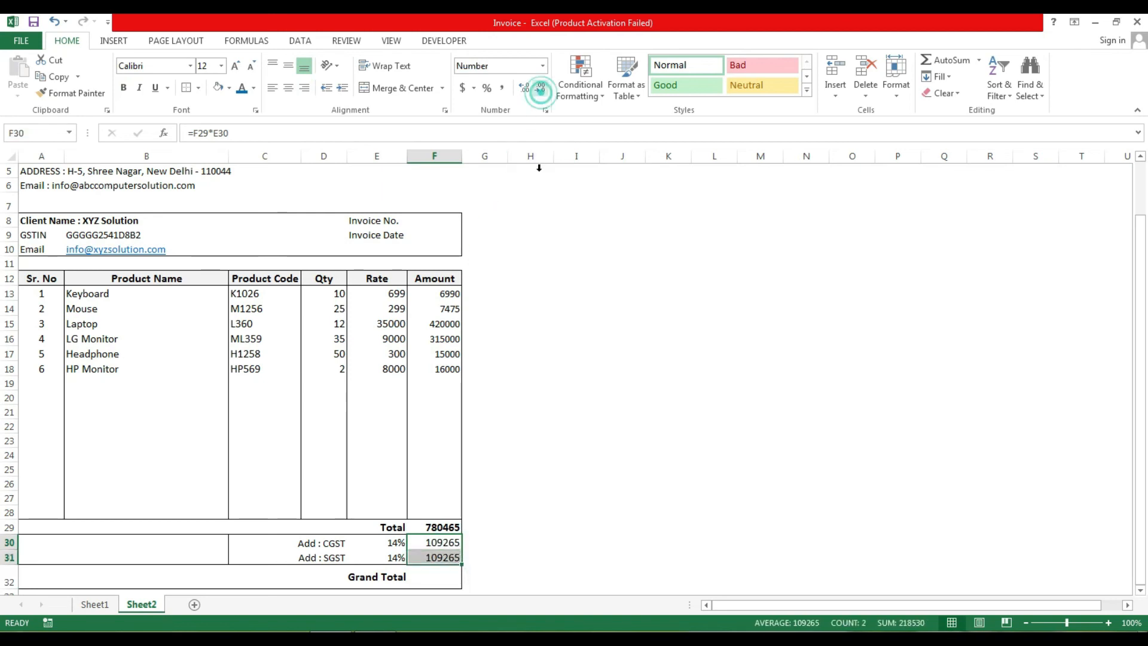
Enter =SUM(F29:F31) in the Grand Total cell F32 and format it to show no decimal places
{"action": "left_click", "coordinate": [453, 579]}
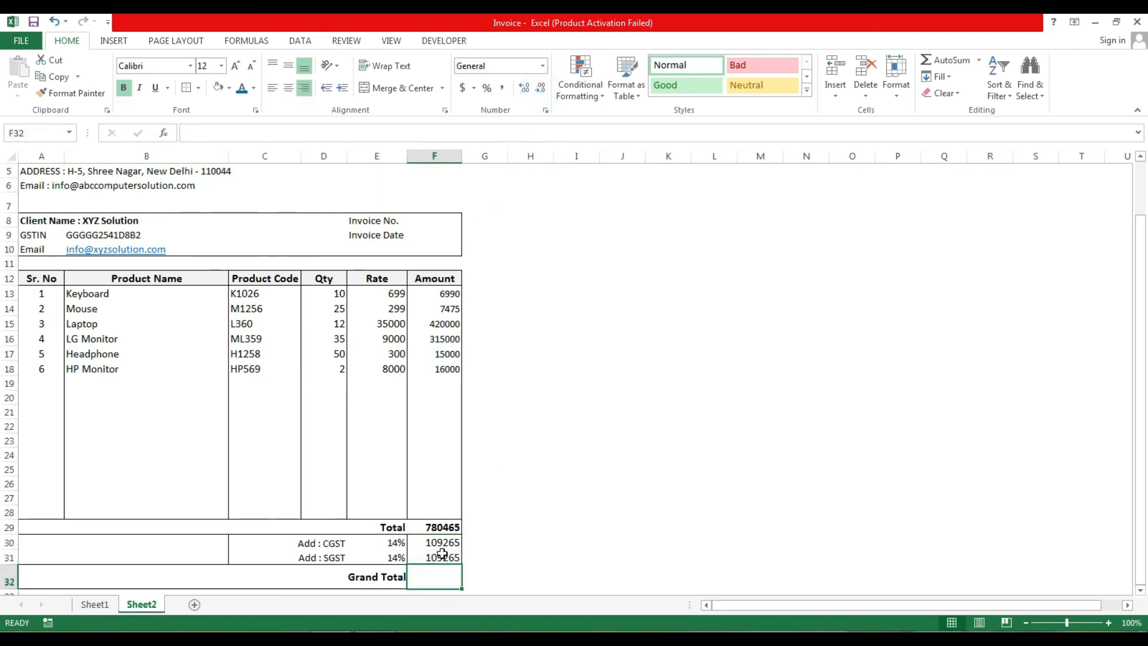
{"action": "type", "text": "="}
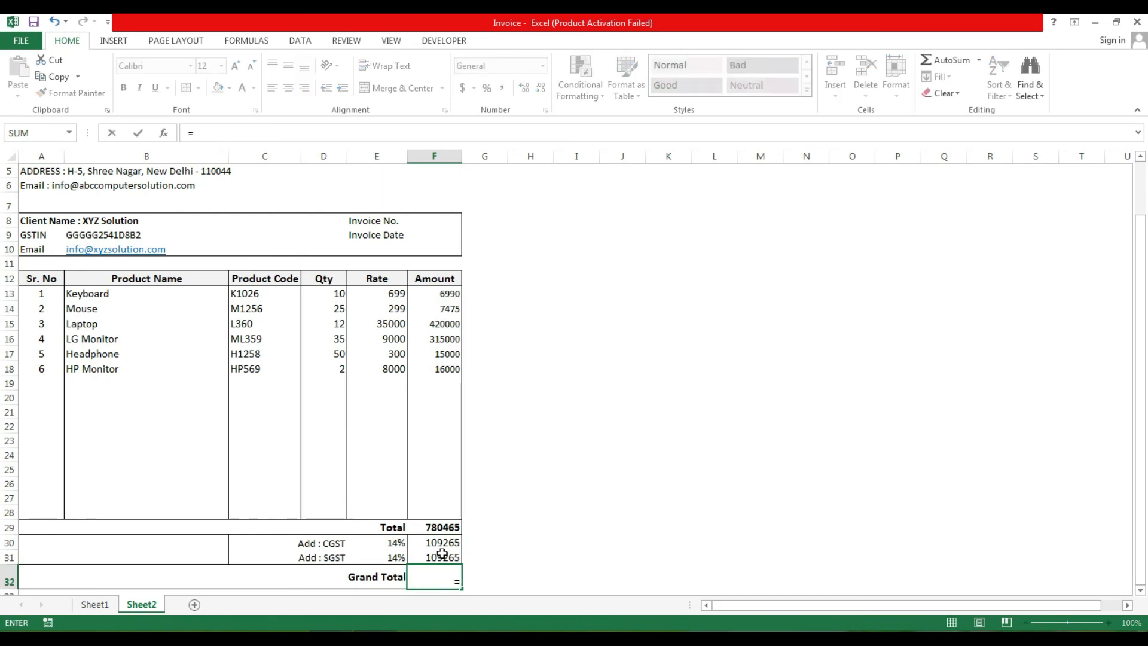
{"action": "type", "text": "sum"}
{"action": "key", "text": "Tab"}
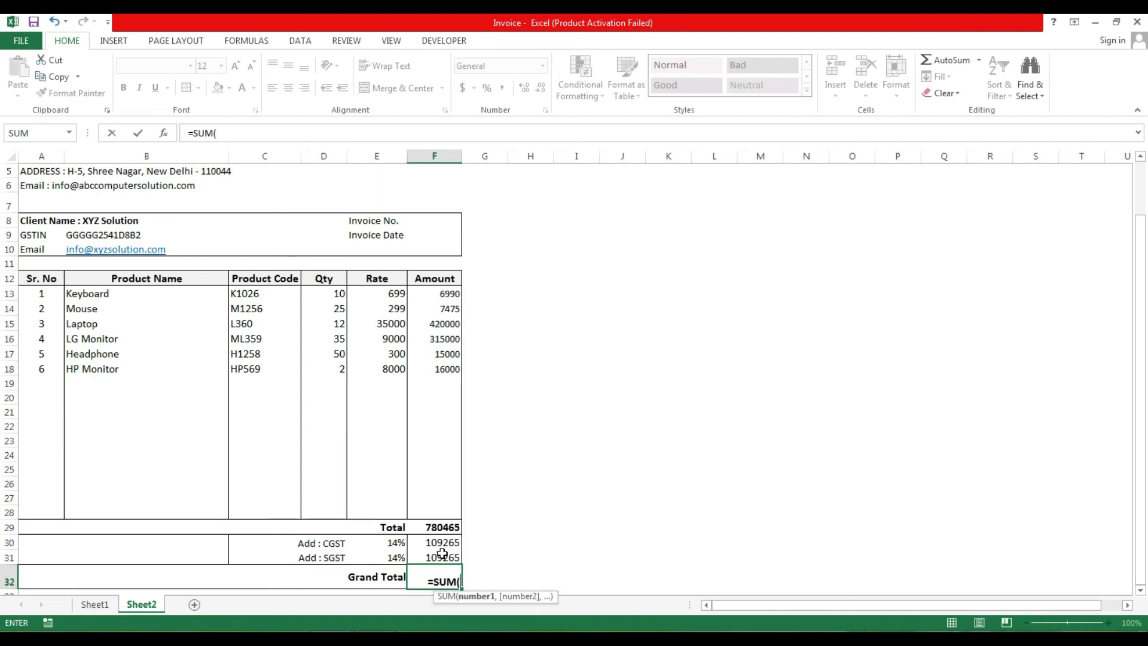
{"action": "left_click_drag", "start_coordinate": [426, 524], "coordinate": [434, 556]}
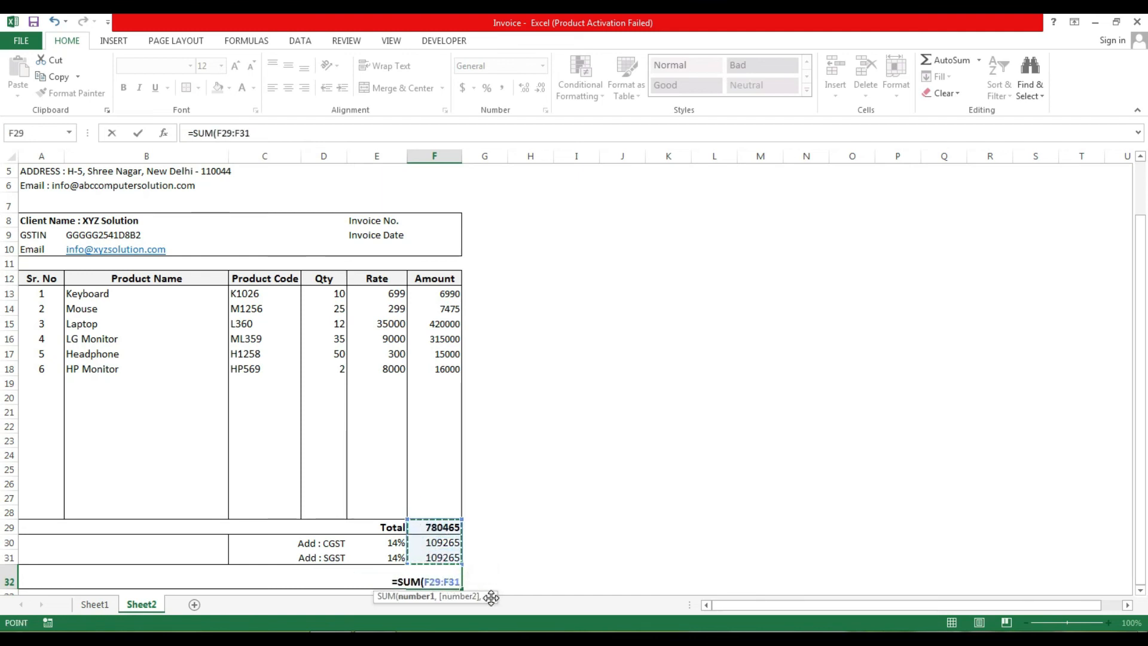
{"action": "key", "text": "Return"}
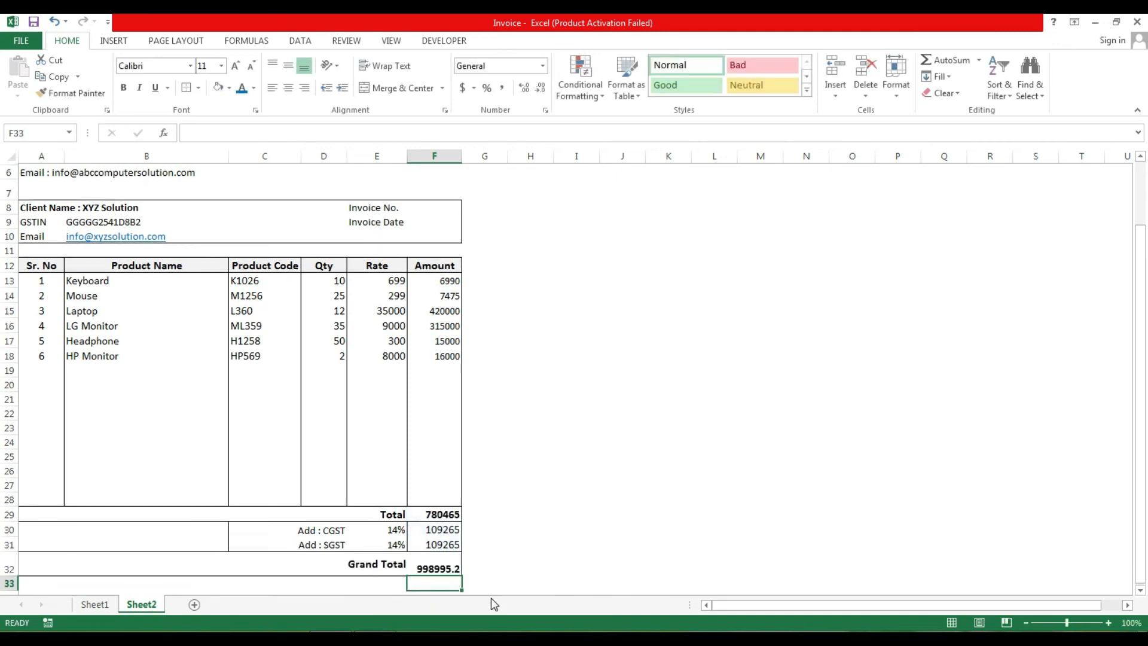
{"action": "left_click", "coordinate": [421, 562]}
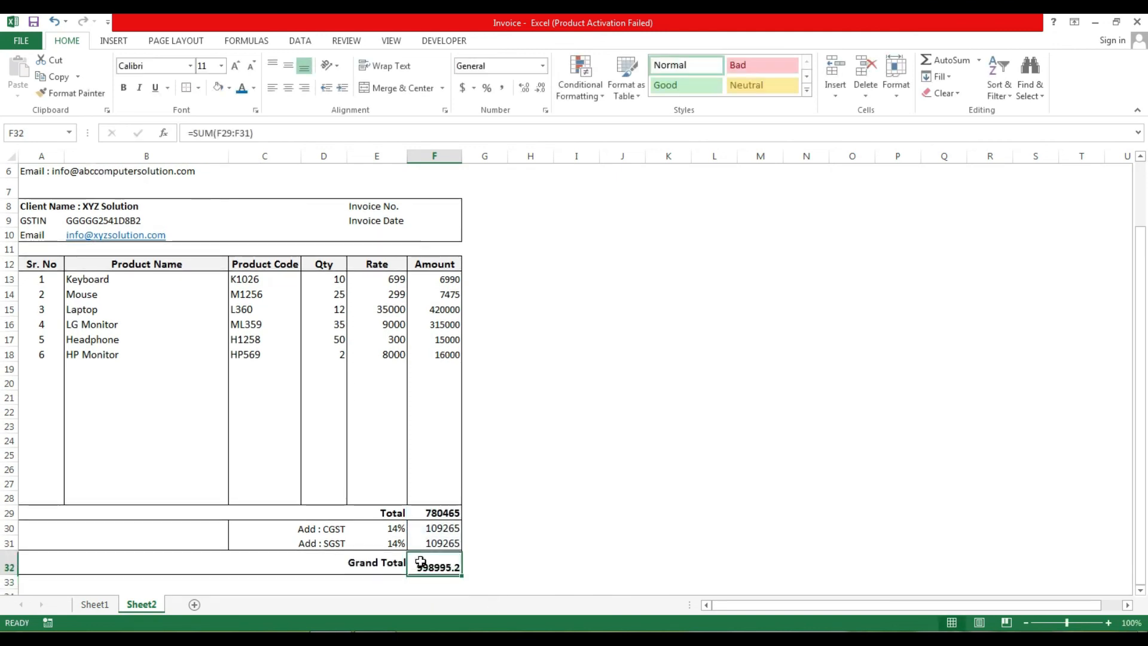
{"action": "left_click", "coordinate": [540, 89]}
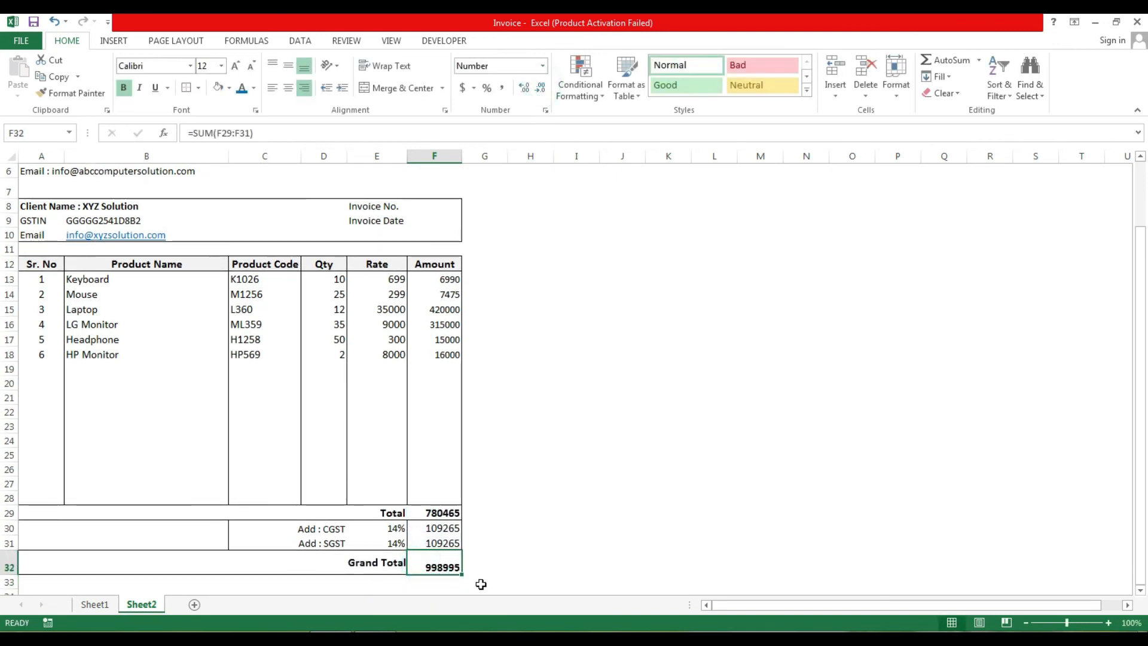
Examine which cells the CGST and SGST formulas in F30 and F31 refer to
{"action": "left_click", "coordinate": [395, 529]}
{"action": "left_click", "coordinate": [429, 529]}
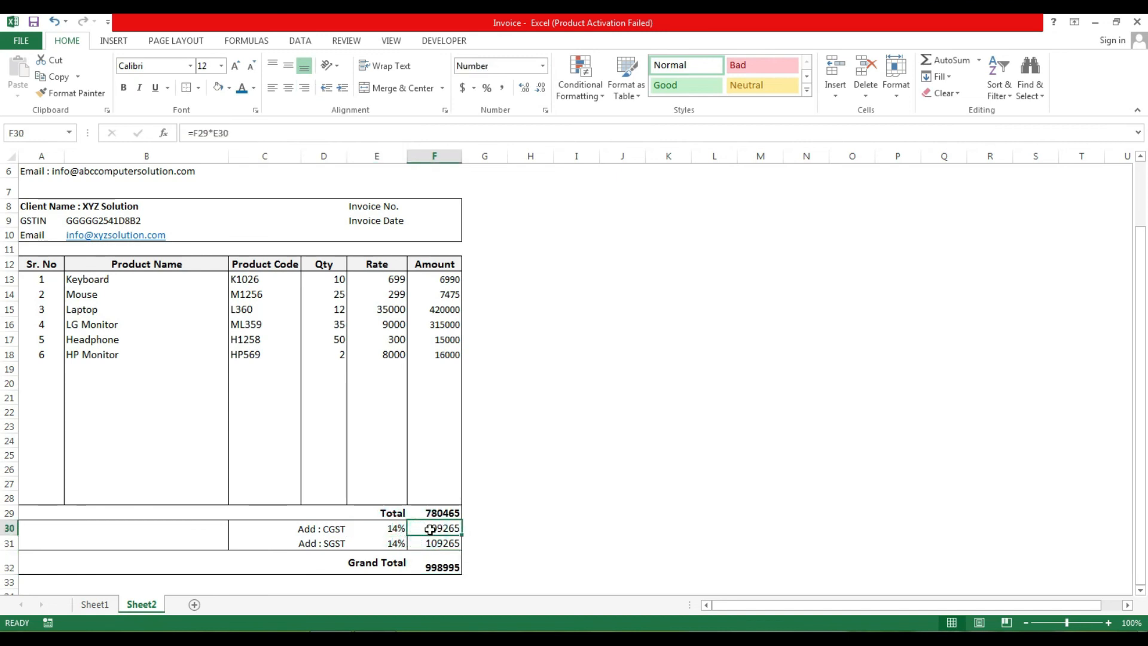
{"action": "double_click", "coordinate": [434, 529]}
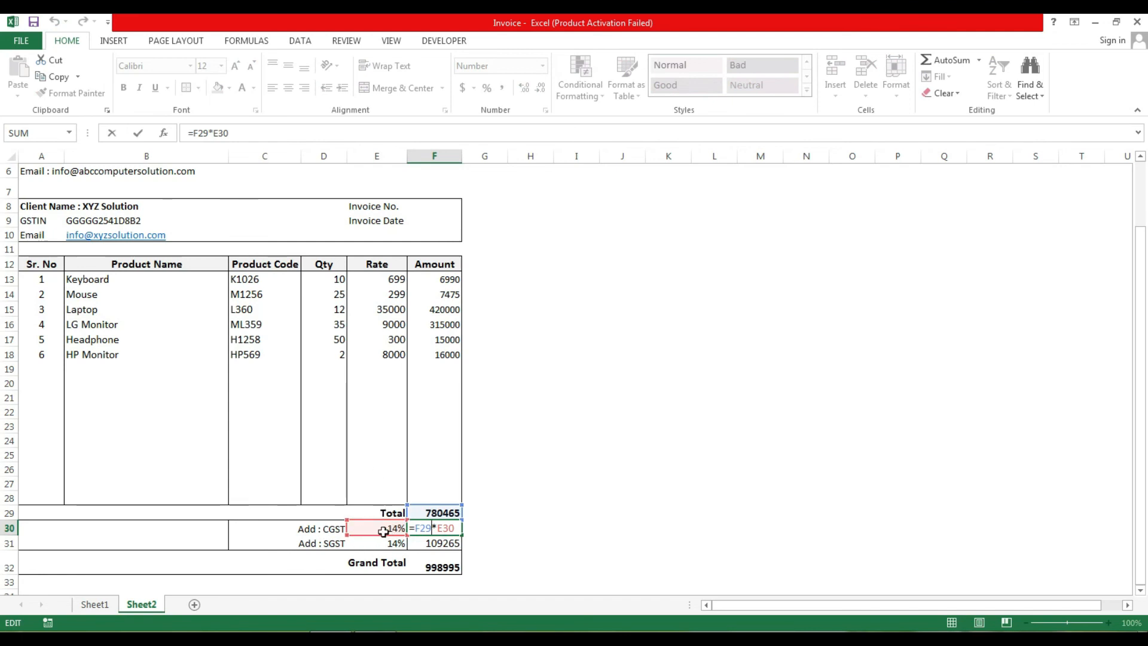
{"action": "key", "text": "Escape"}
{"action": "double_click", "coordinate": [436, 541]}
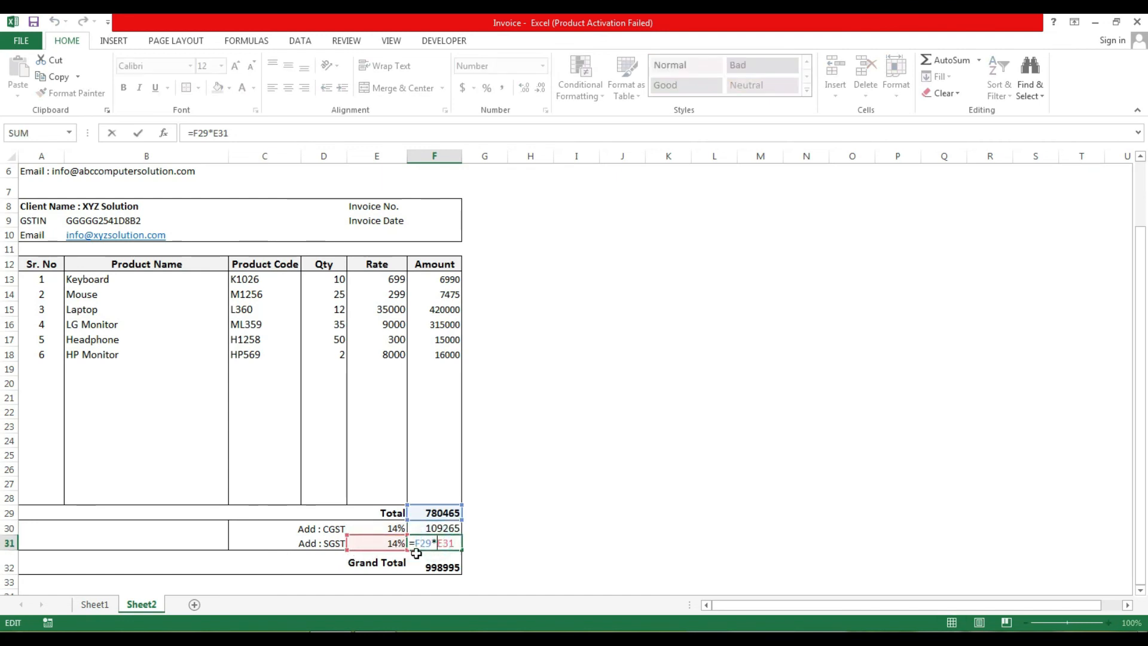
{"action": "key", "text": "Return"}
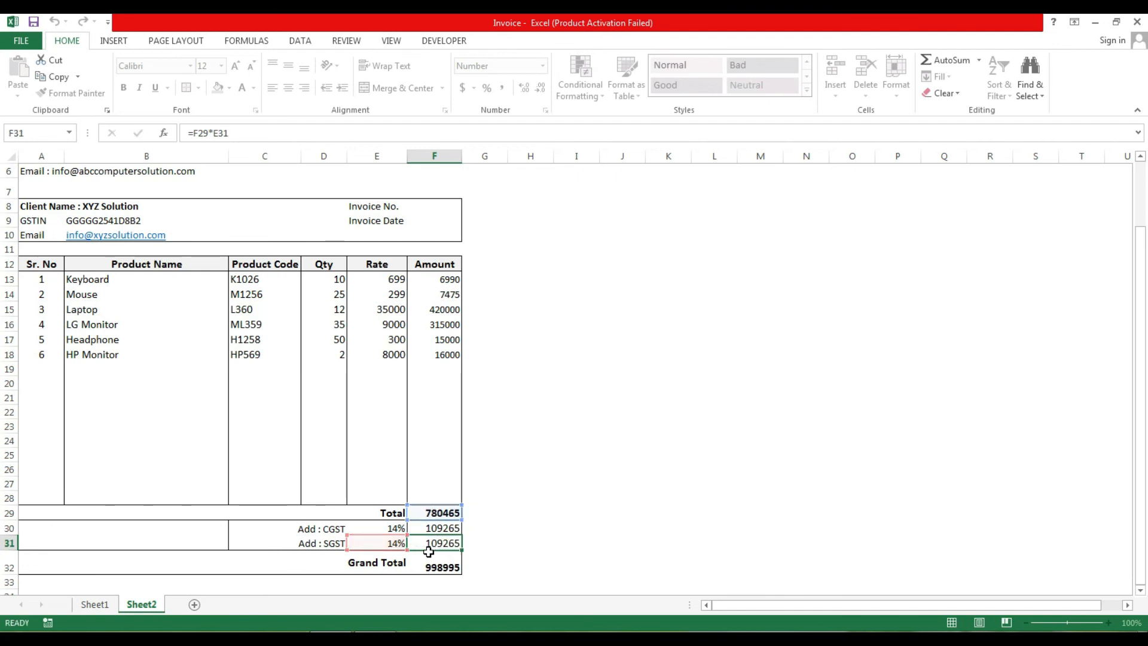
Set the SGST rate in E31 to 15% to test the tax and Grand Total formulas
{"action": "left_click", "coordinate": [386, 528]}
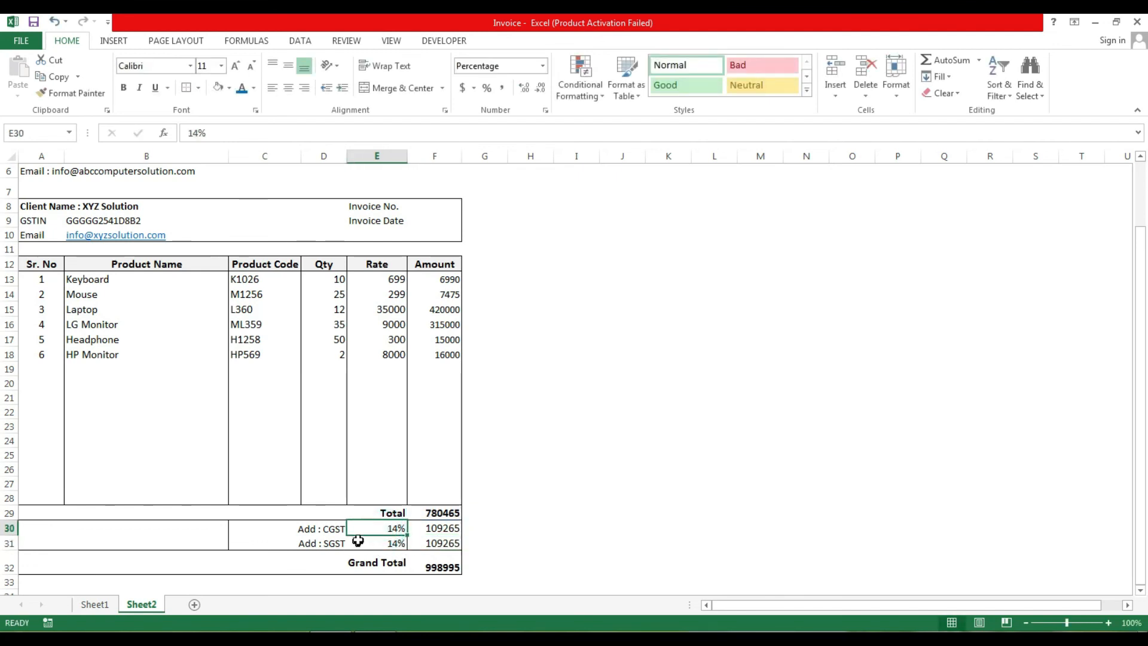
{"action": "double_click", "coordinate": [389, 544]}
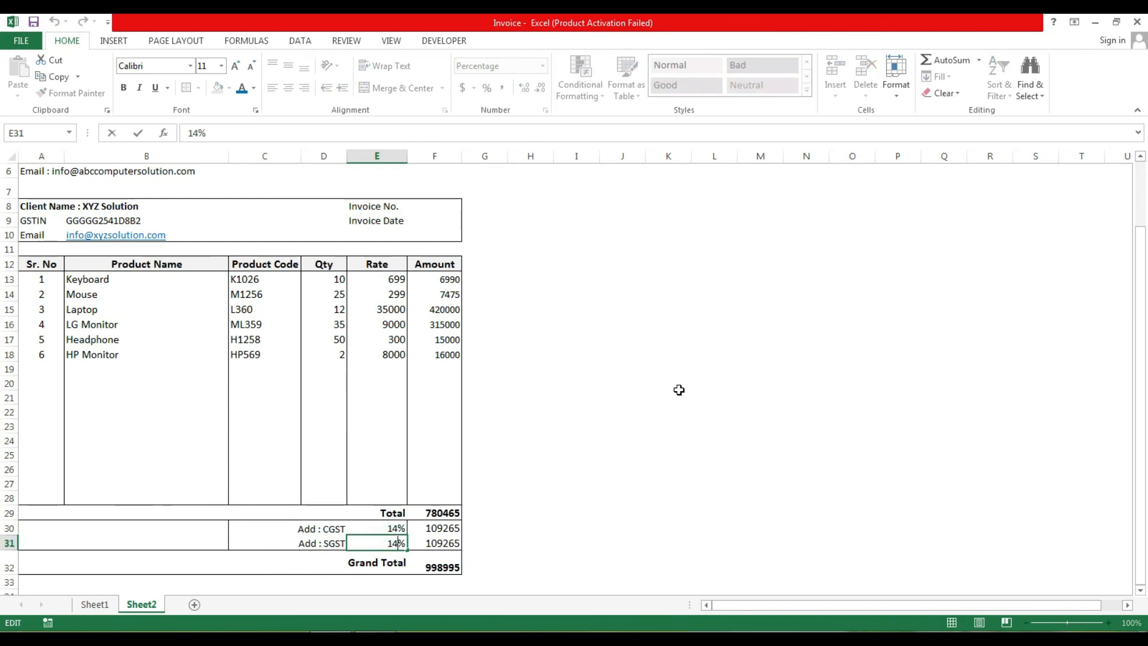
{"action": "key", "text": "BackSpace"}
{"action": "type", "text": "5"}
{"action": "key", "text": "Return"}
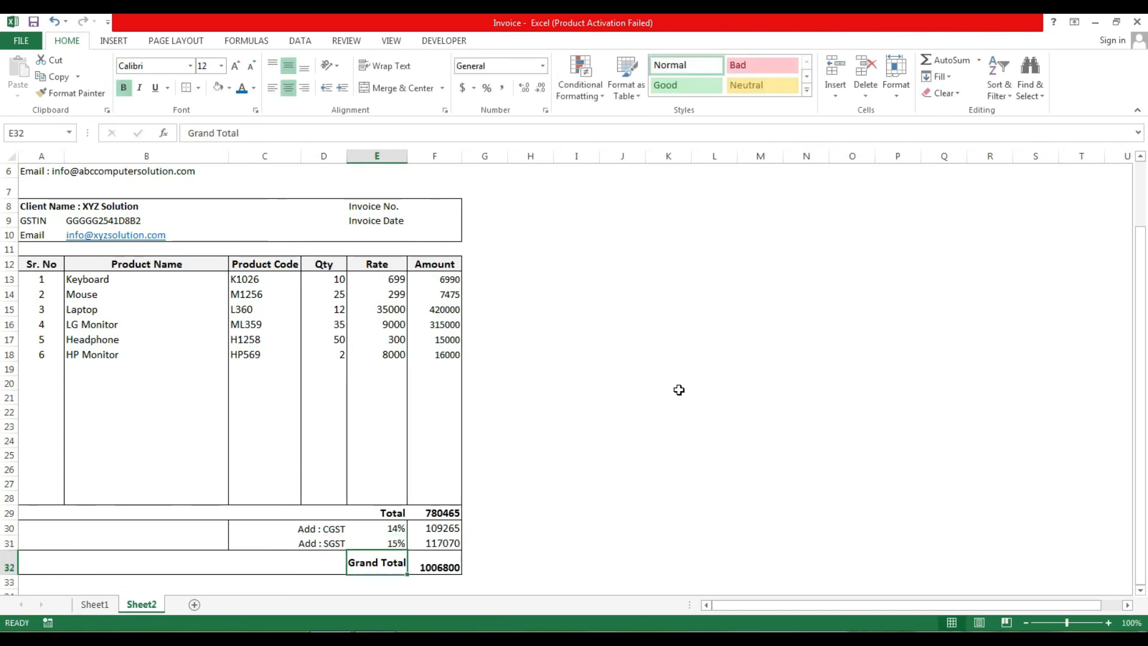
Restore the SGST rate in E31 to 14%
{"action": "double_click", "coordinate": [392, 545]}
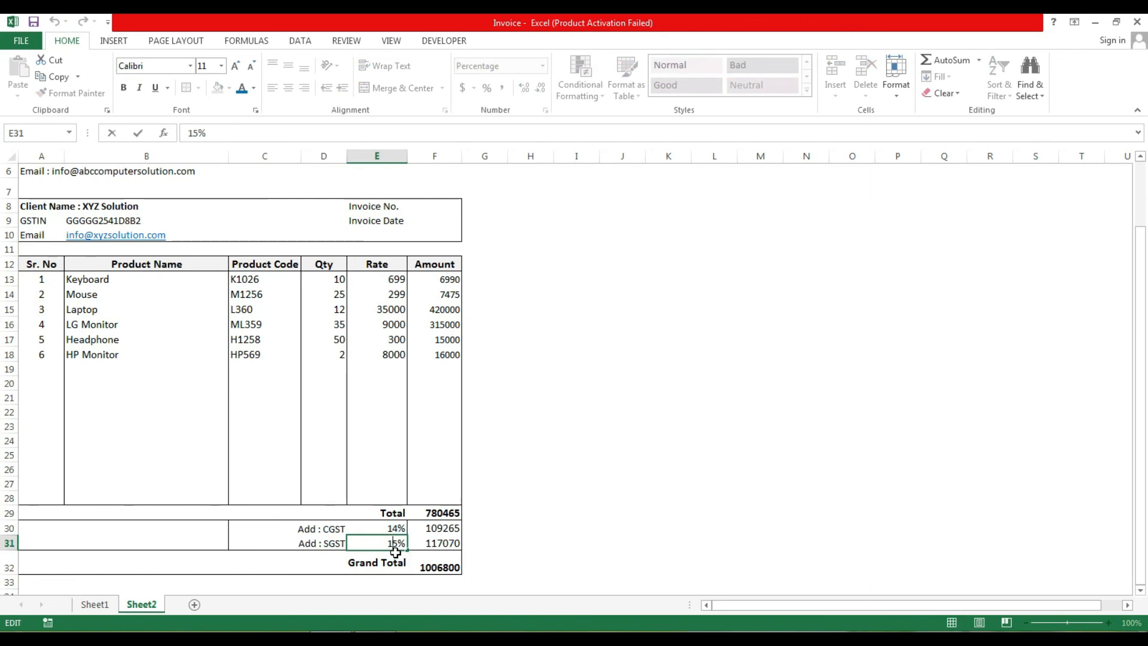
{"action": "key", "text": "BackSpace"}
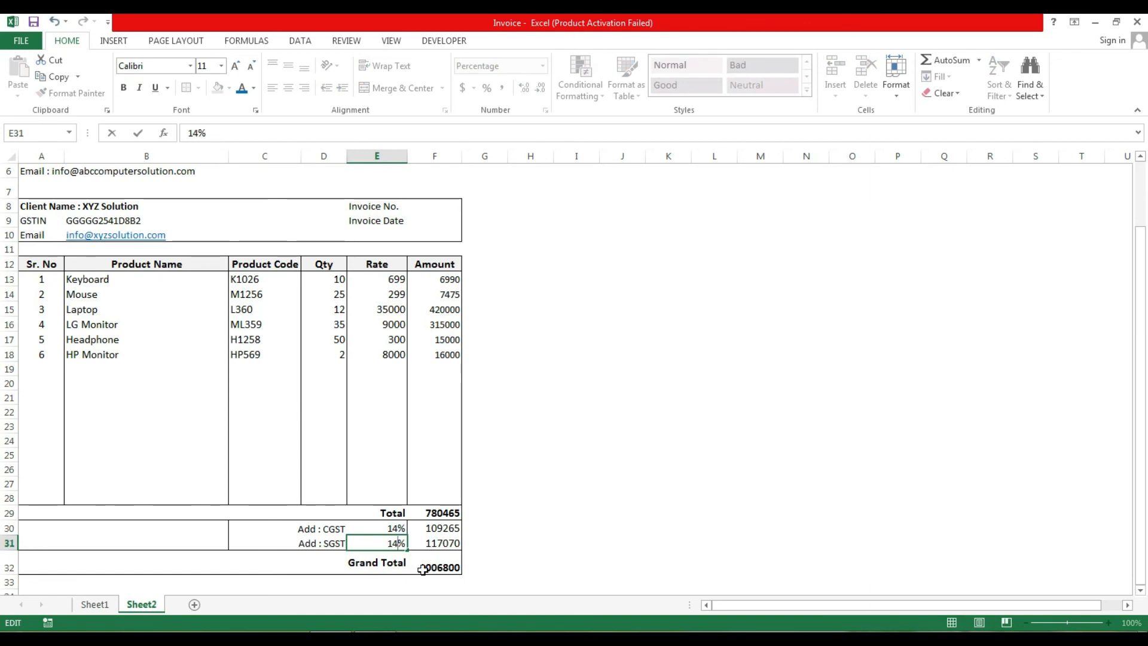
{"action": "key", "text": "Return"}
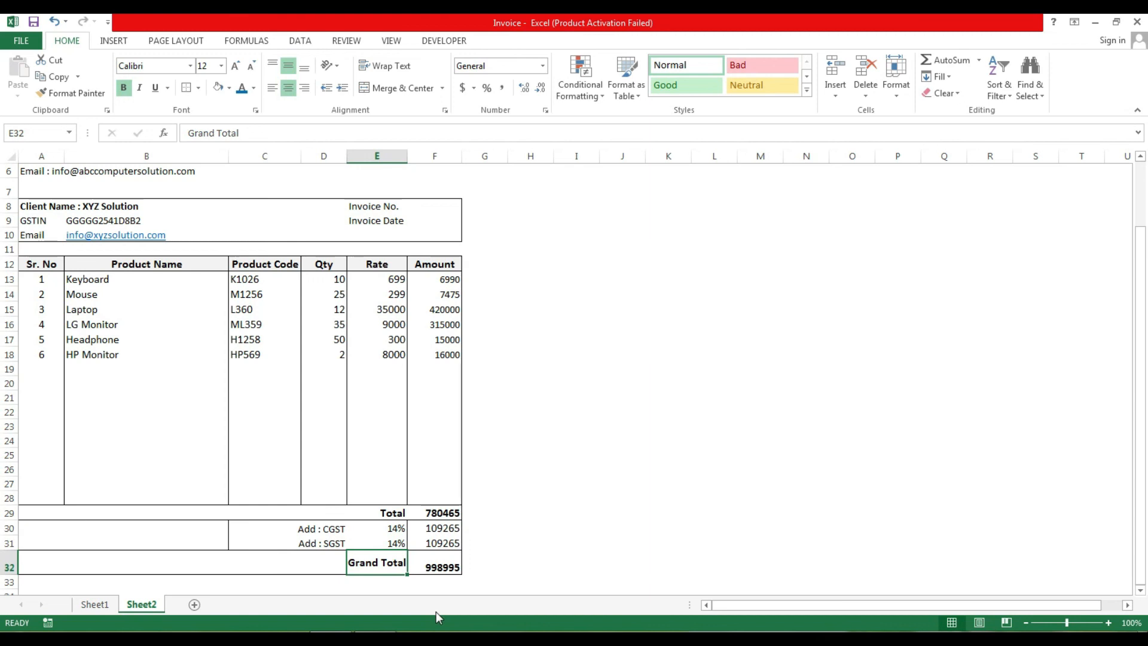
Check the Sheet2 invoice in the print preview and return to the worksheet
{"action": "scroll", "coordinate": [418, 492], "scroll_direction": "down", "scroll_amount": 2}
{"action": "scroll", "coordinate": [418, 490], "scroll_direction": "up", "scroll_amount": 4}
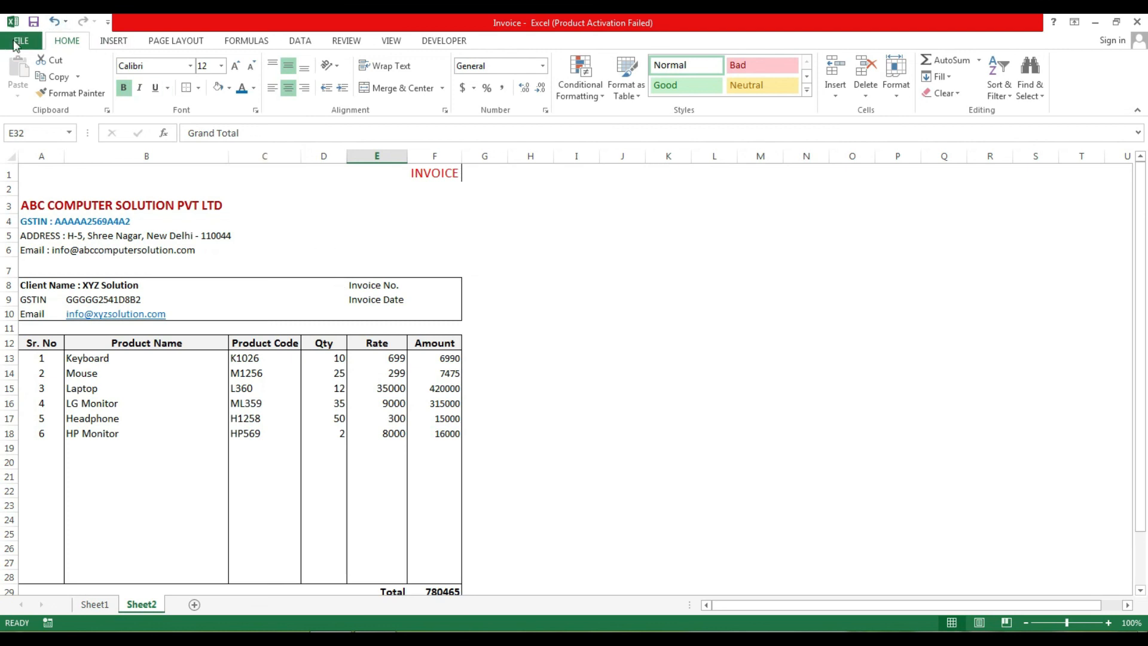
{"action": "left_click", "coordinate": [24, 43]}
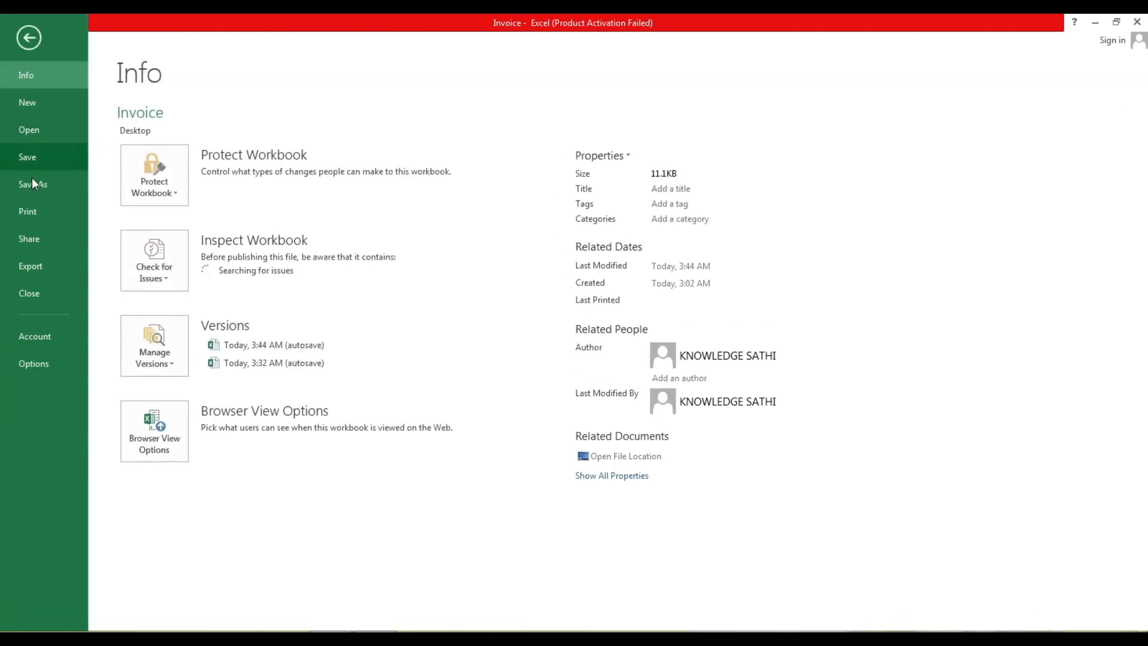
{"action": "left_click", "coordinate": [34, 212]}
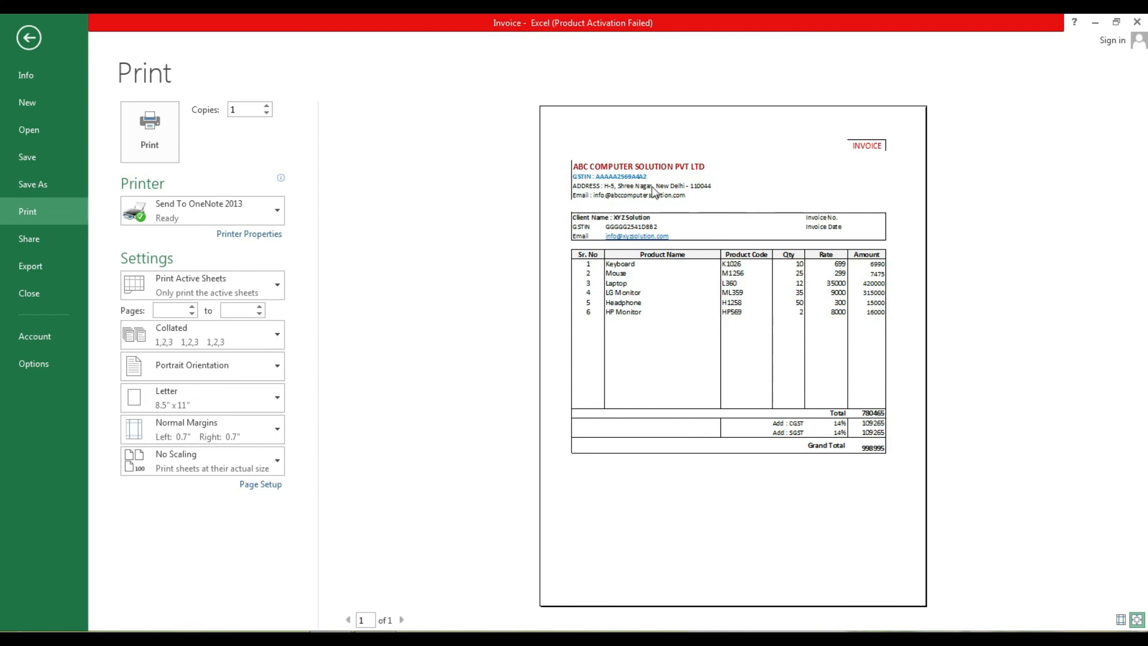
{"action": "key", "text": "Escape"}
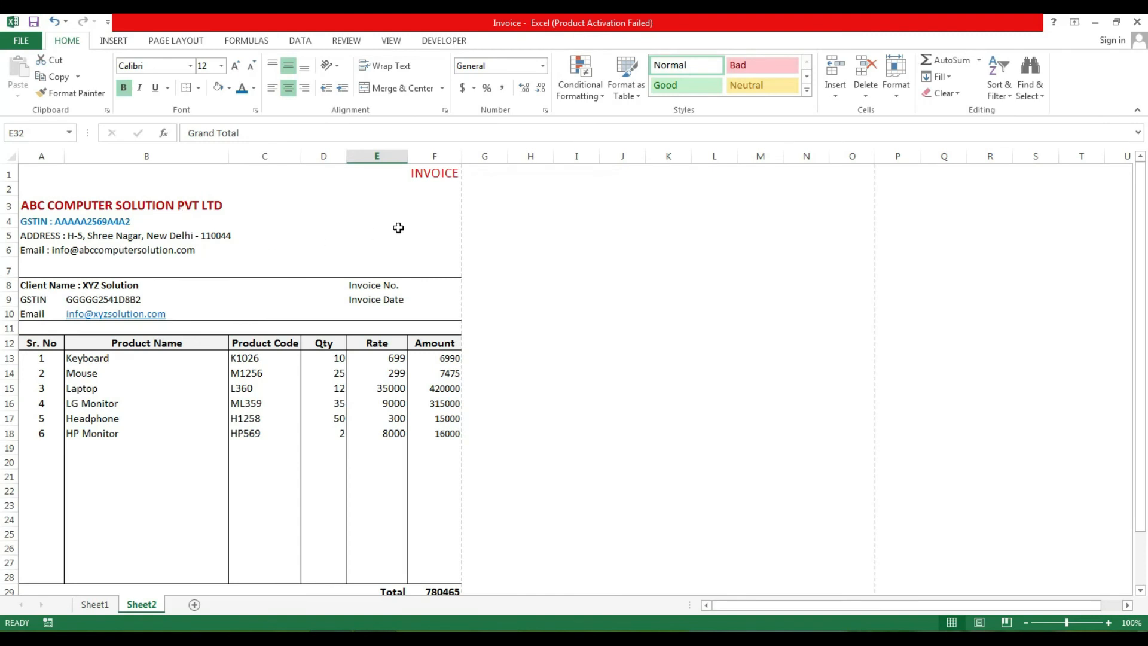
Remove all borders from the INVOICE title cell F1
{"action": "left_click", "coordinate": [398, 227]}
{"action": "left_click", "coordinate": [434, 174]}
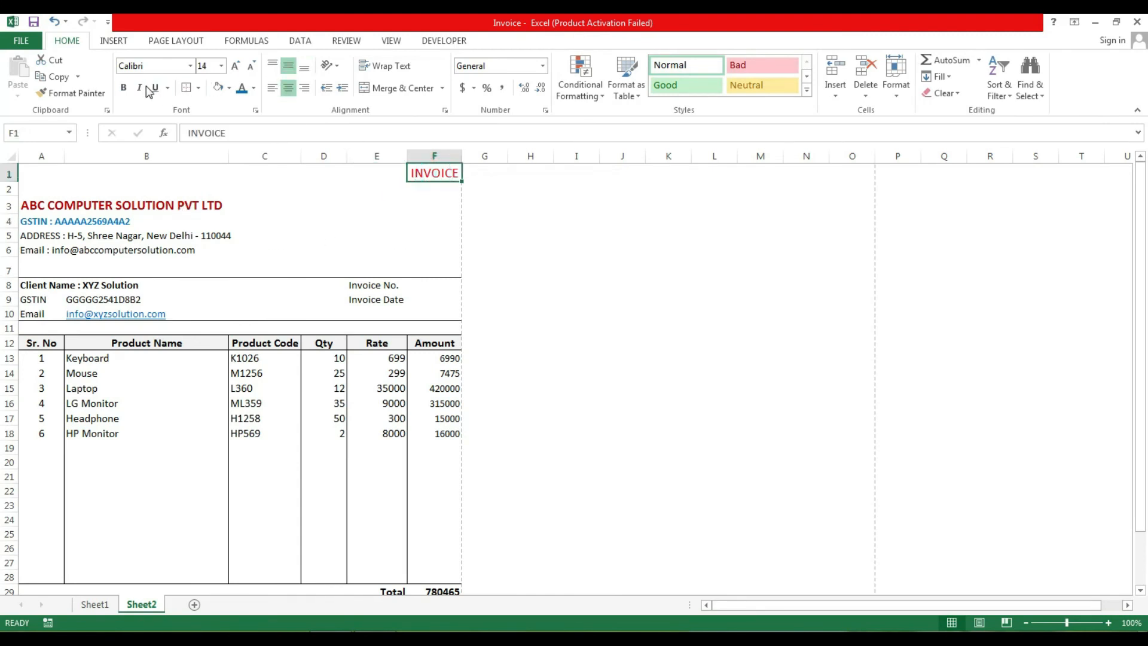
{"action": "left_click", "coordinate": [198, 90]}
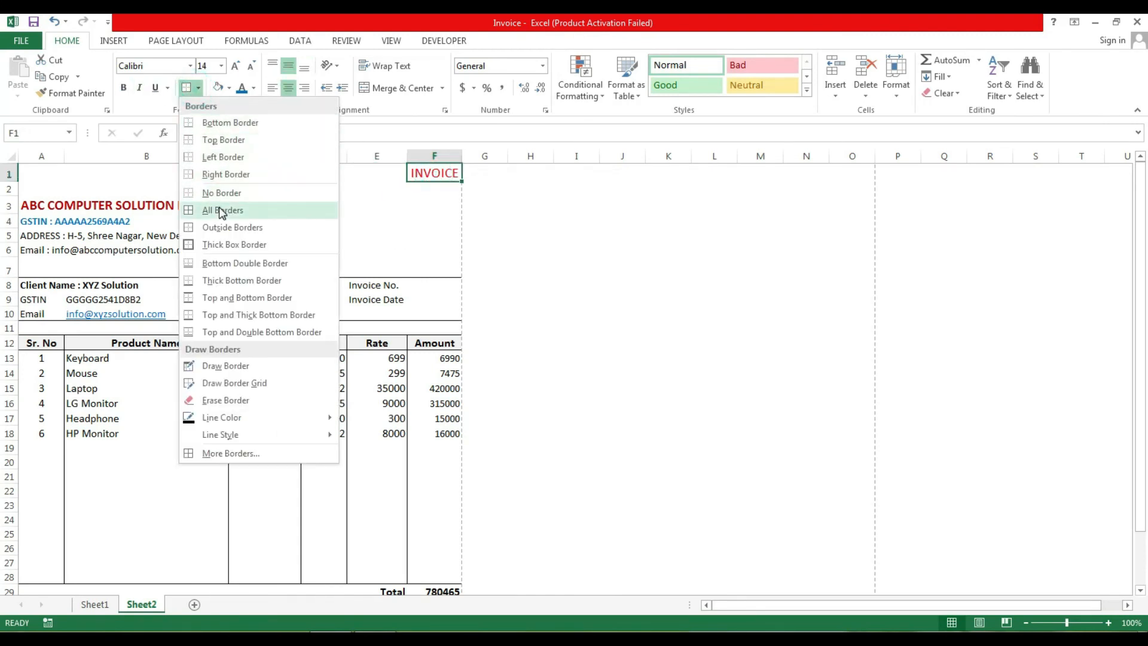
{"action": "left_click", "coordinate": [231, 193]}
Remove all borders from the company details block A3:F7
{"action": "left_click_drag", "start_coordinate": [25, 173], "coordinate": [261, 290]}
{"action": "left_click", "coordinate": [134, 184]}
{"action": "left_click_drag", "start_coordinate": [27, 202], "coordinate": [426, 263]}
{"action": "left_click", "coordinate": [198, 90]}
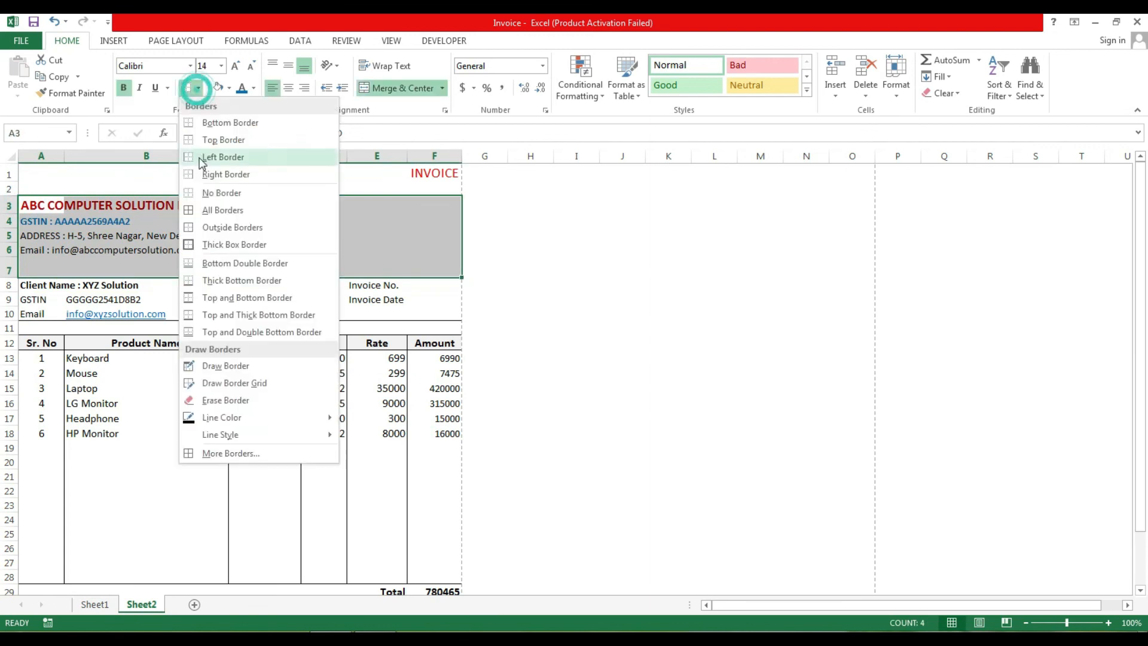
{"action": "left_click", "coordinate": [208, 191]}
{"action": "left_click", "coordinate": [215, 285]}
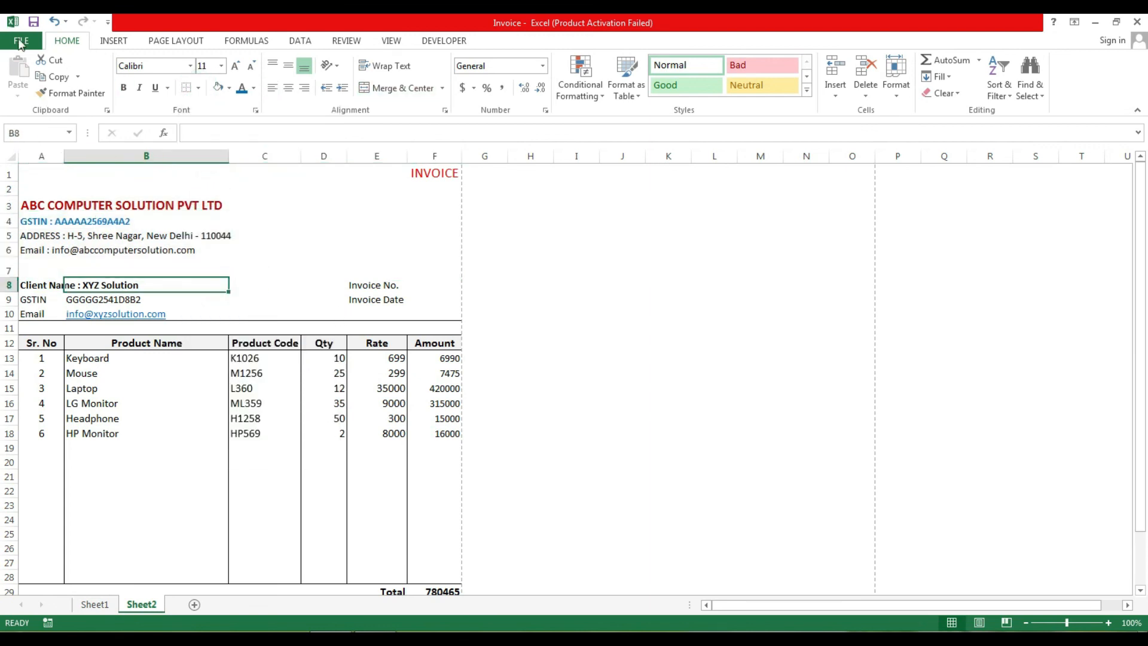
Check the invoice header's borders in the print preview, then return to the sheet
{"action": "left_click", "coordinate": [21, 40]}
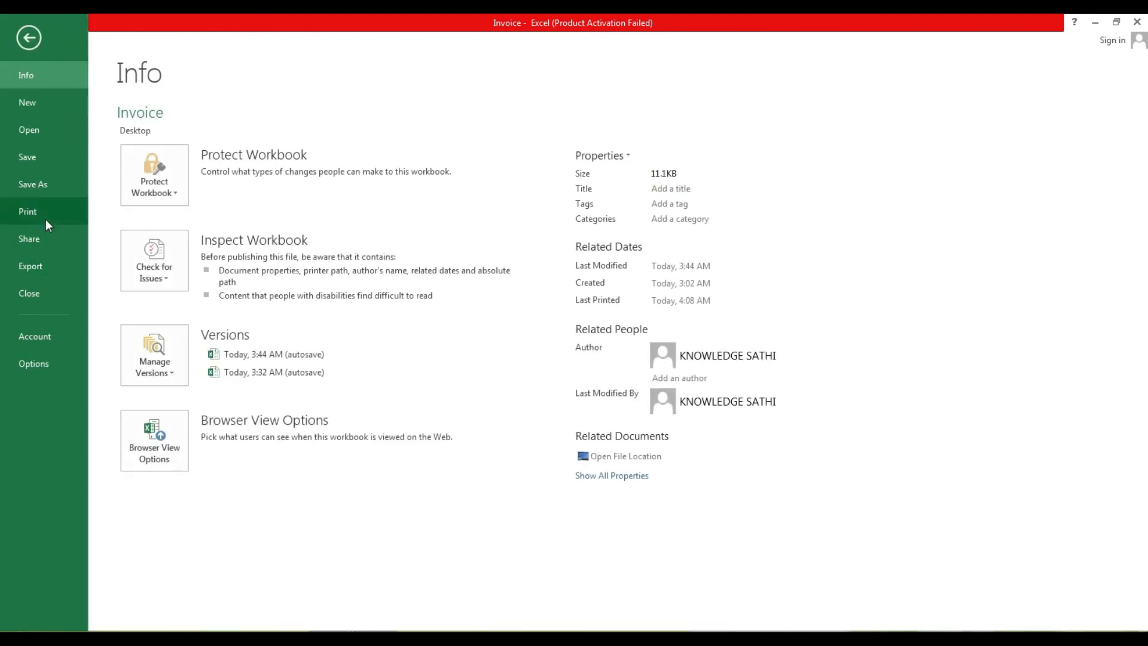
{"action": "left_click", "coordinate": [45, 216]}
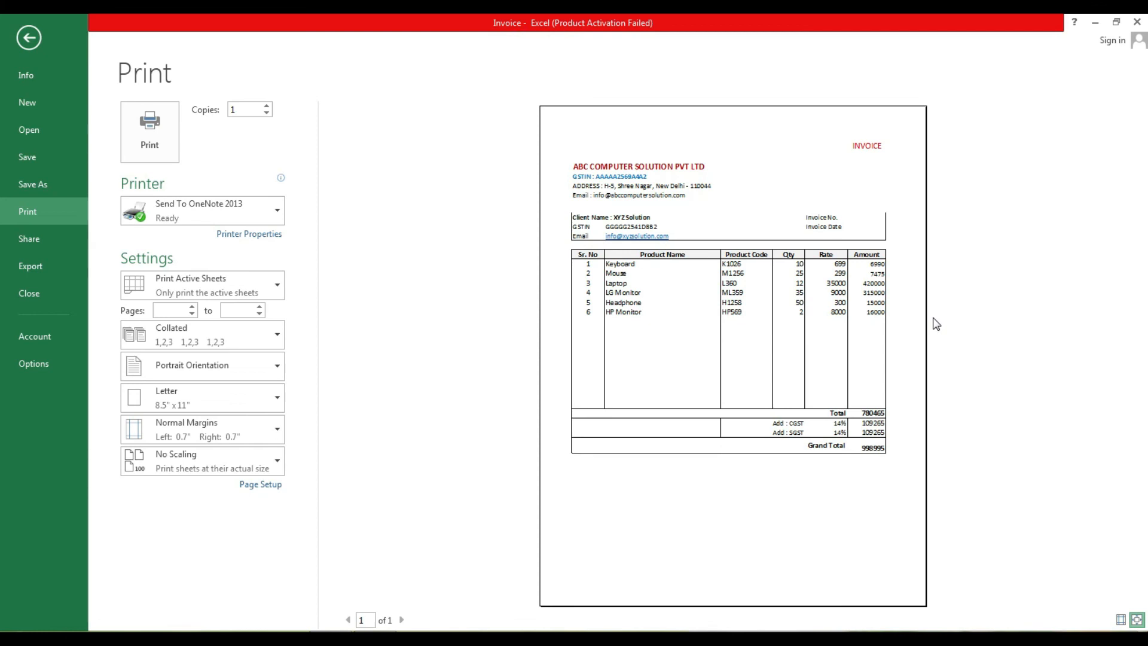
{"action": "key", "text": "Escape"}
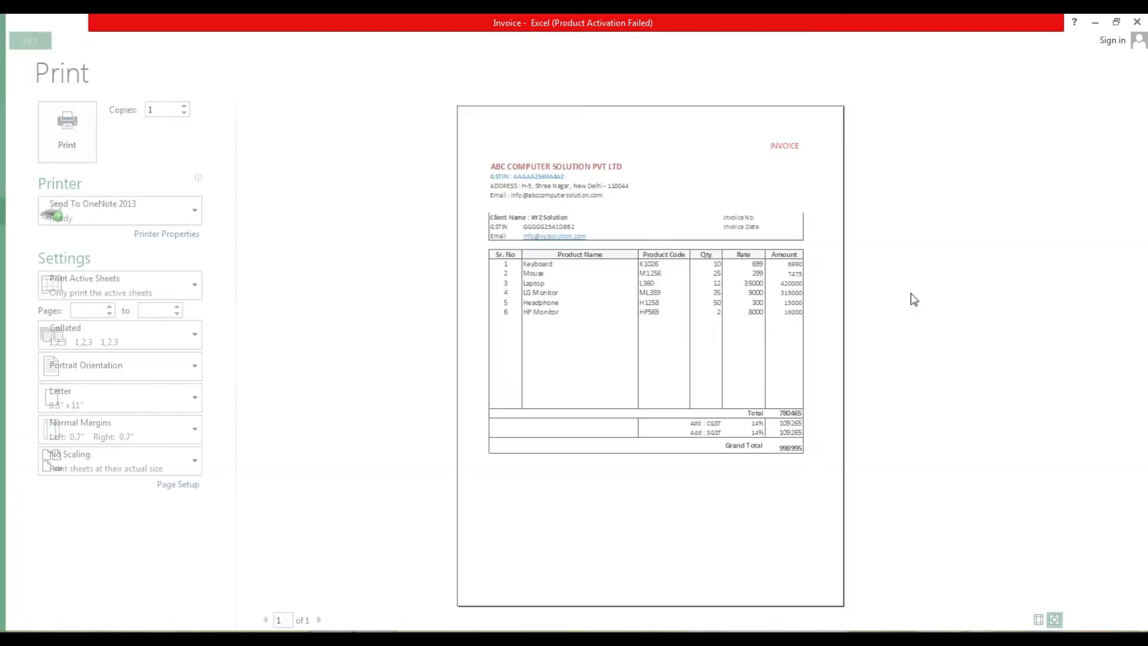
{"action": "scroll", "coordinate": [304, 331], "scroll_direction": "down", "scroll_amount": 4}
{"action": "scroll", "coordinate": [305, 331], "scroll_direction": "up", "scroll_amount": 4}
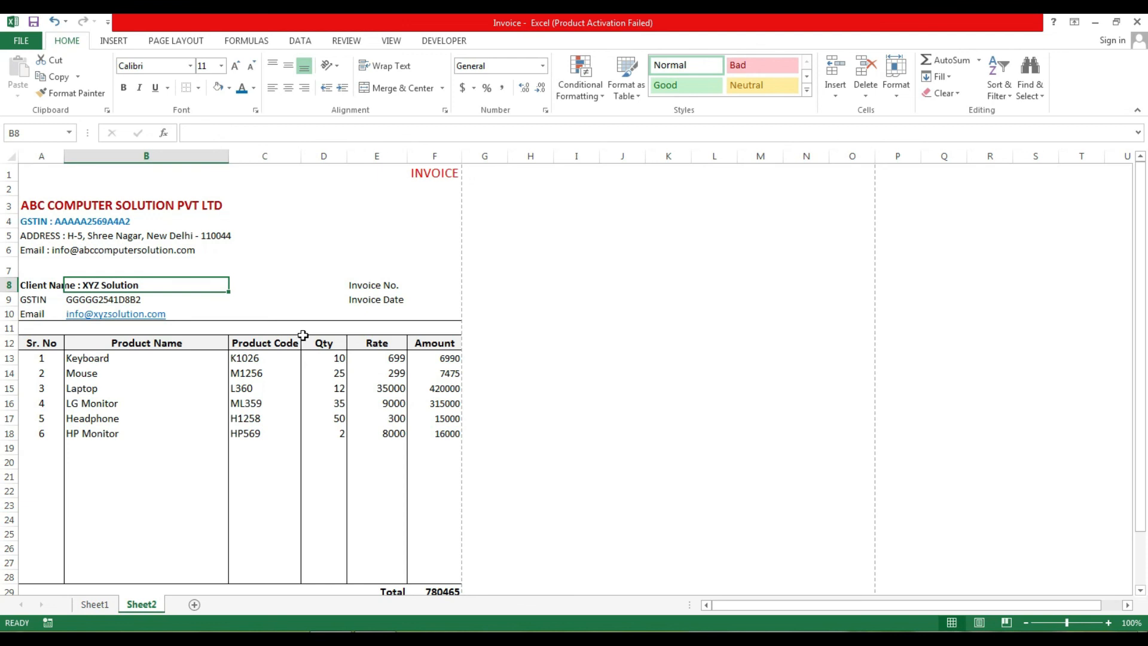
{"action": "left_click", "coordinate": [248, 385]}
{"action": "left_click", "coordinate": [115, 386]}
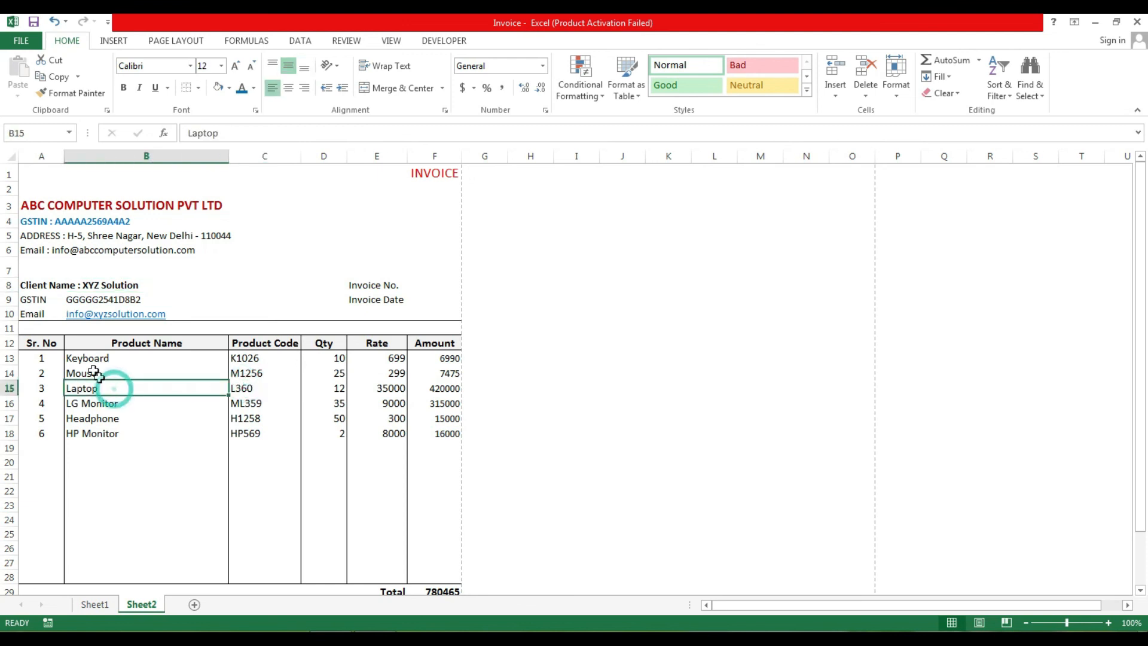
{"action": "left_click", "coordinate": [89, 359]}
{"action": "left_click", "coordinate": [111, 357]}
{"action": "left_click", "coordinate": [154, 361]}
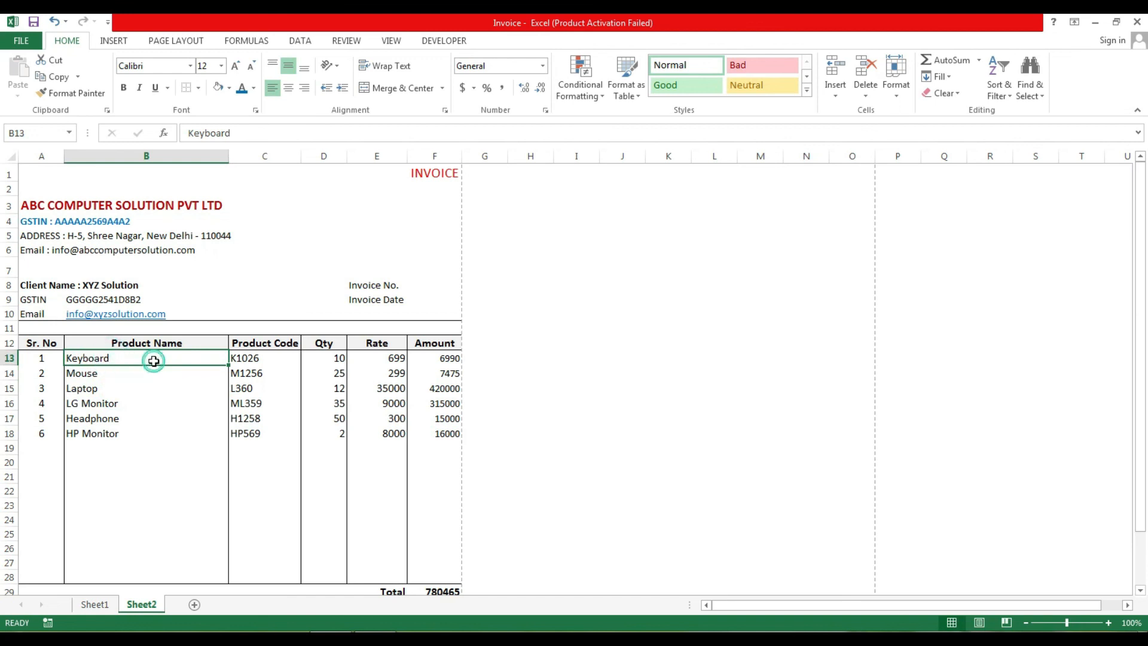
{"action": "double_click", "coordinate": [114, 359]}
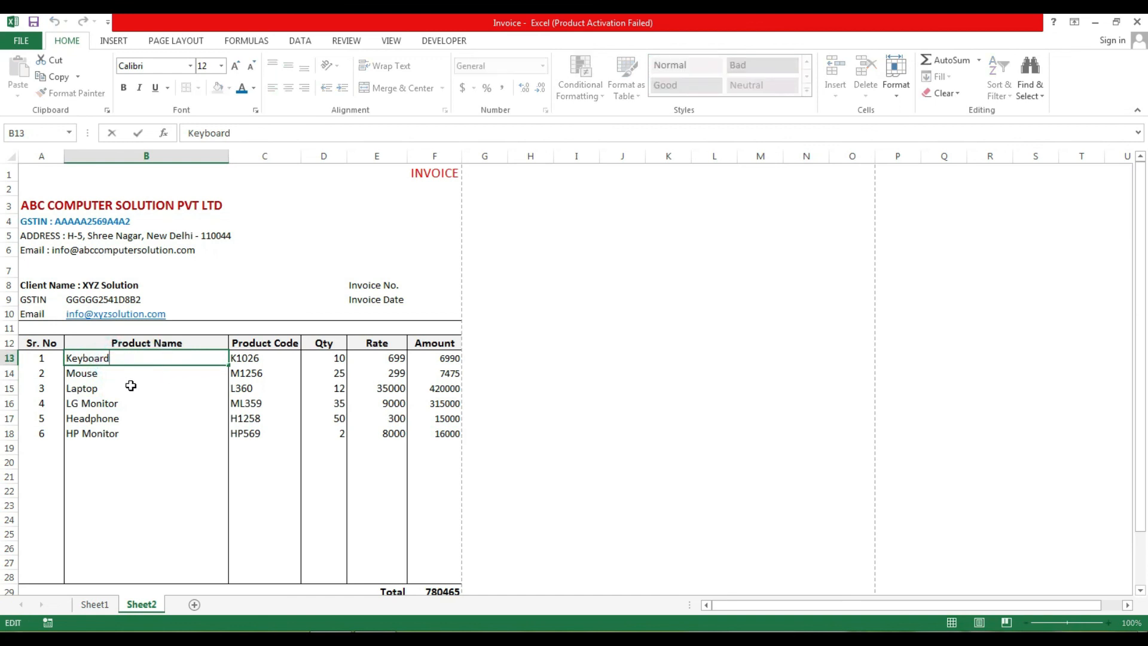
{"action": "left_click", "coordinate": [131, 387]}
{"action": "left_click", "coordinate": [115, 360]}
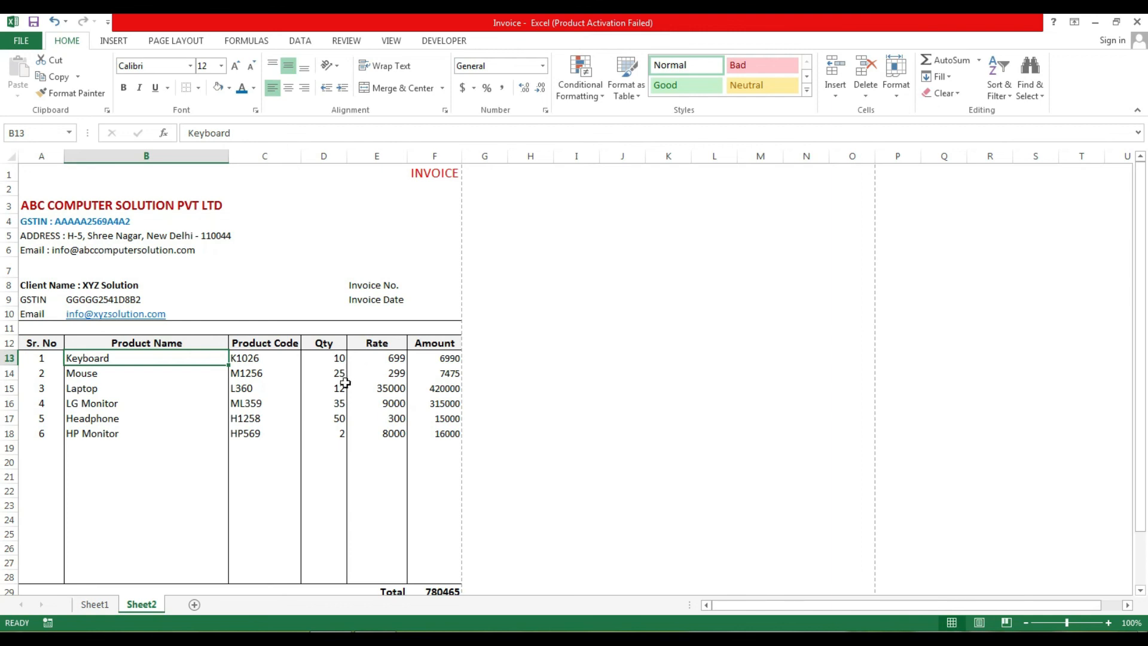
{"action": "scroll", "coordinate": [346, 369], "scroll_direction": "down", "scroll_amount": 3}
{"action": "scroll", "coordinate": [346, 370], "scroll_direction": "up", "scroll_amount": 3}
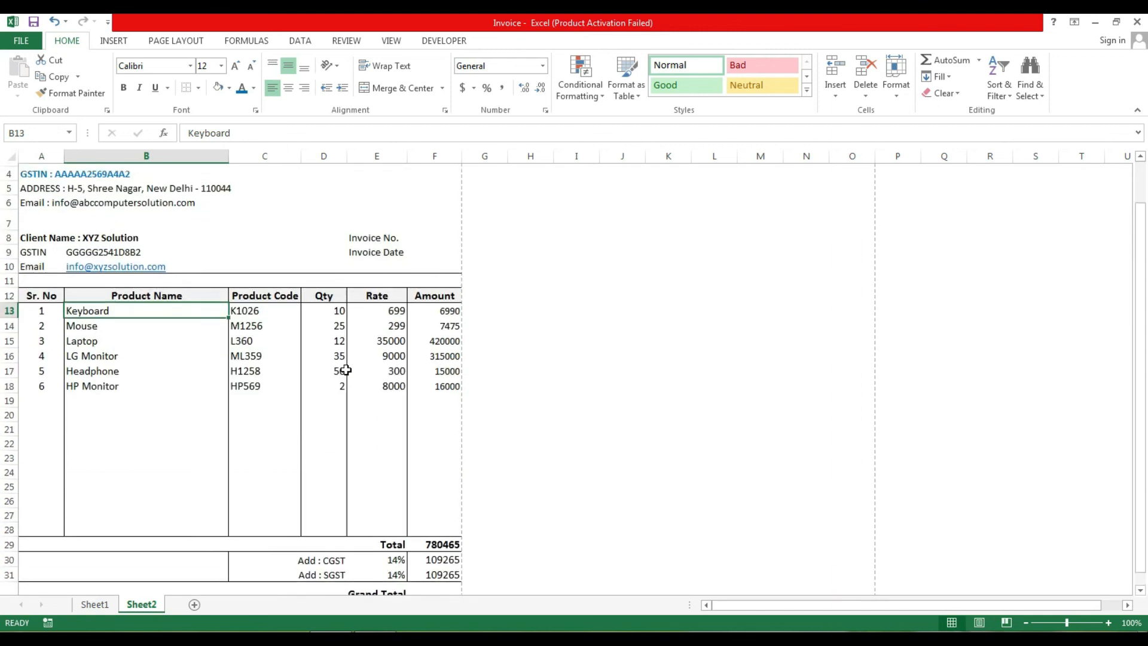